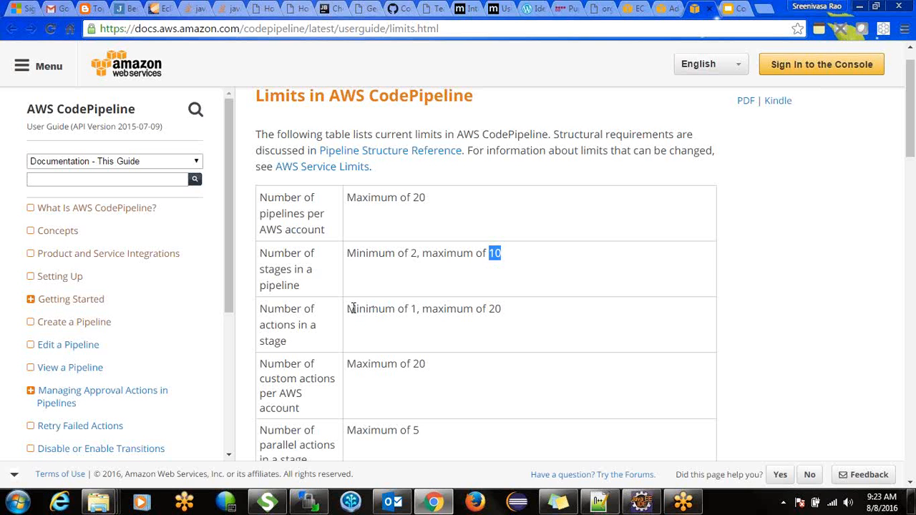
# Examine the CodePipeline limits table, from actions per stage and custom actions per account down to artifact sizes
pyautogui.moveTo(353, 308); pyautogui.dragTo(502, 308)
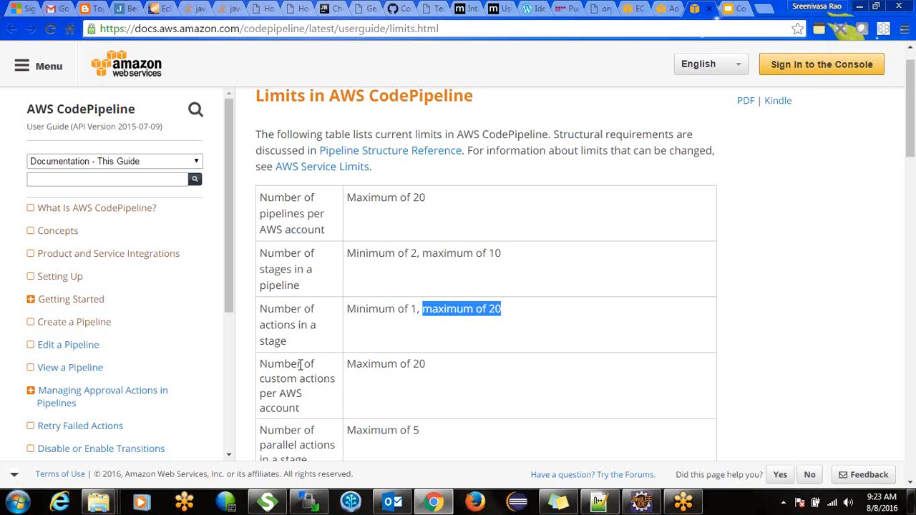
pyautogui.moveTo(350, 361); pyautogui.dragTo(420, 366)
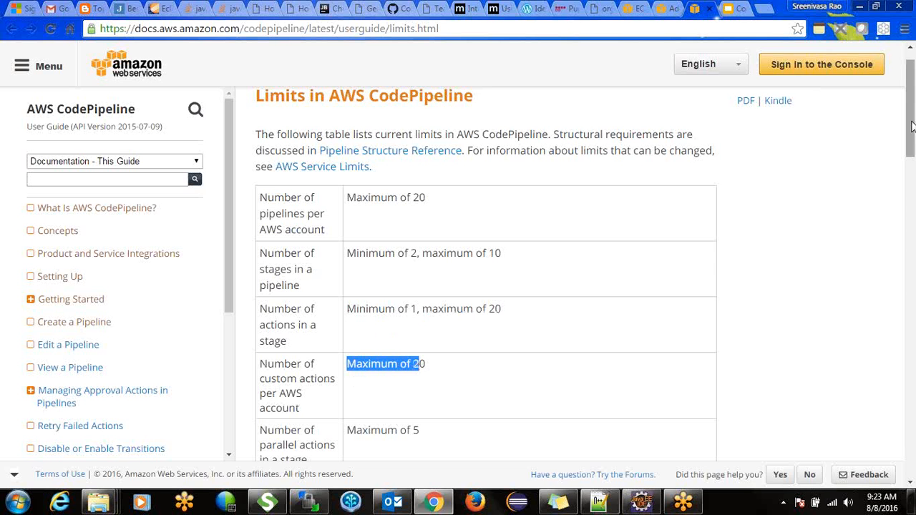
pyautogui.moveTo(913, 128); pyautogui.dragTo(874, 246)
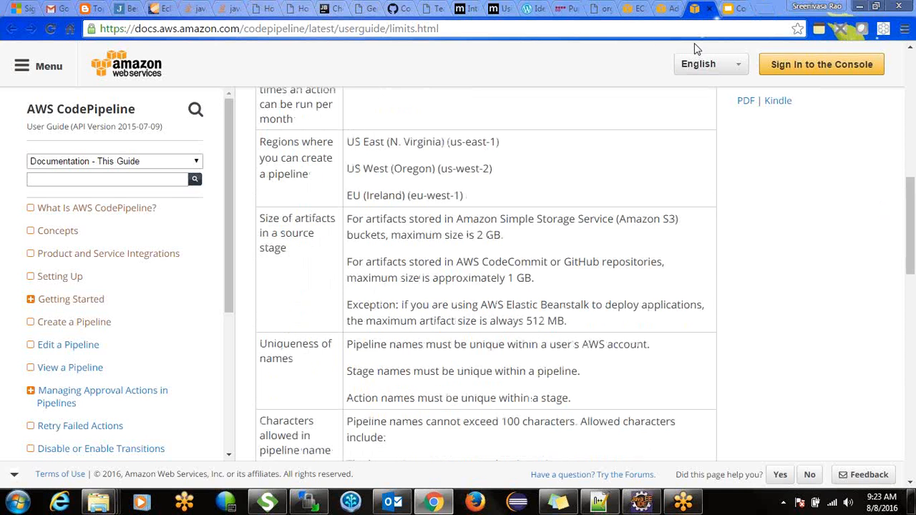
# Open the Amazon Web Services site in a new browser tab and go to the console sign-in page
pyautogui.click(734, 9)
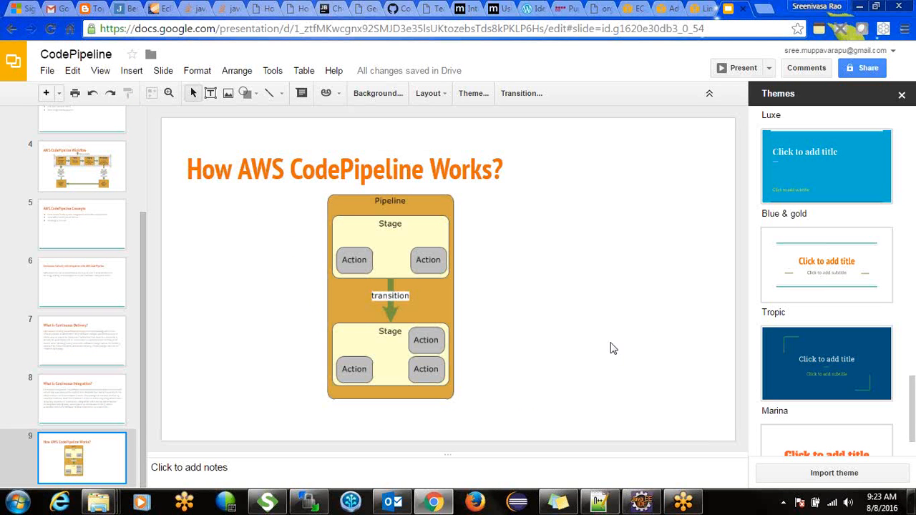
pyautogui.click(765, 9)
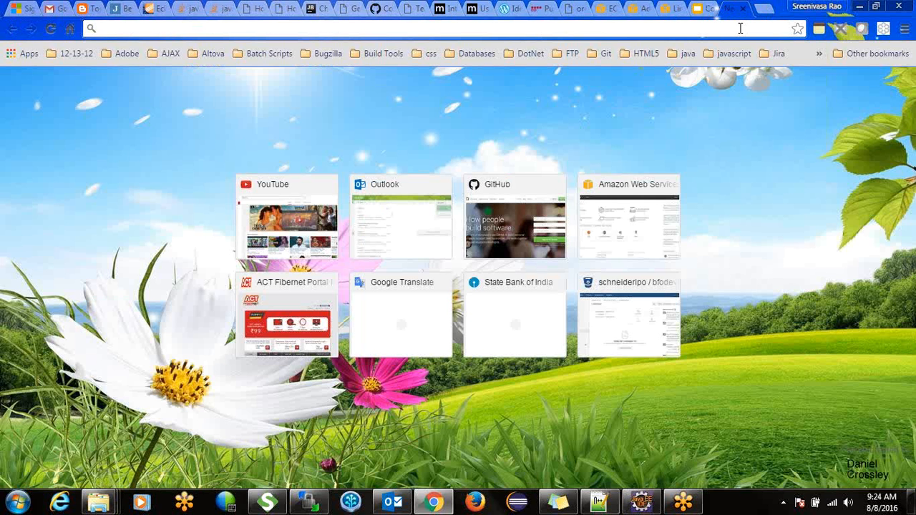
pyautogui.write('aws')
pyautogui.press('Return')
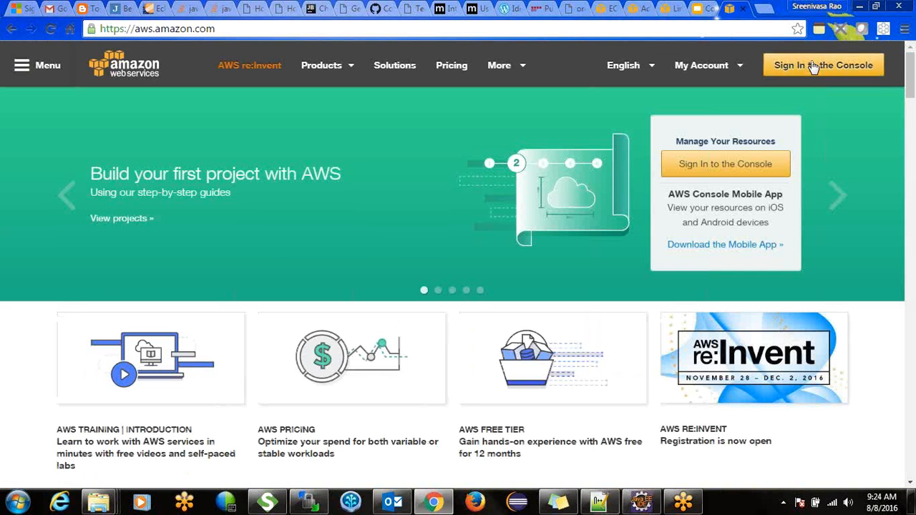
pyautogui.click(813, 65)
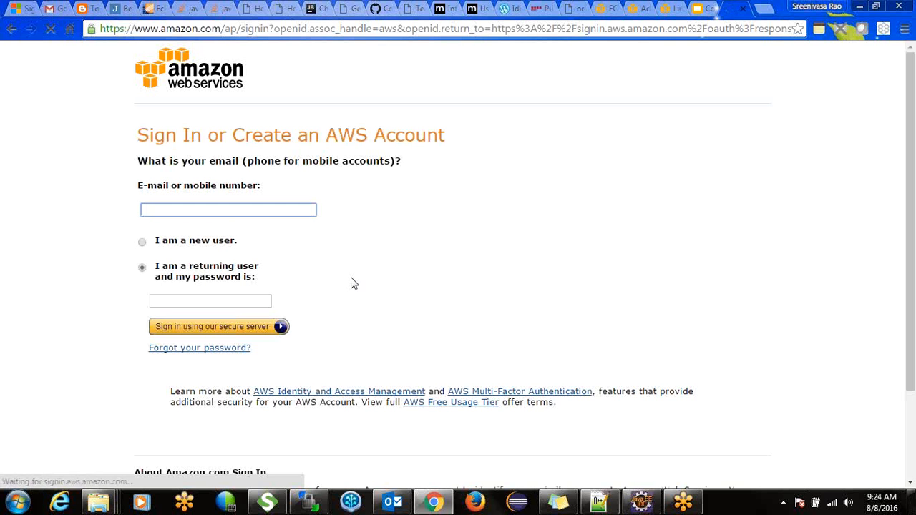
# Enter the account e-mail and the account password as a returning user and submit the sign-in
pyautogui.write('mu')
pyautogui.click(232, 228)
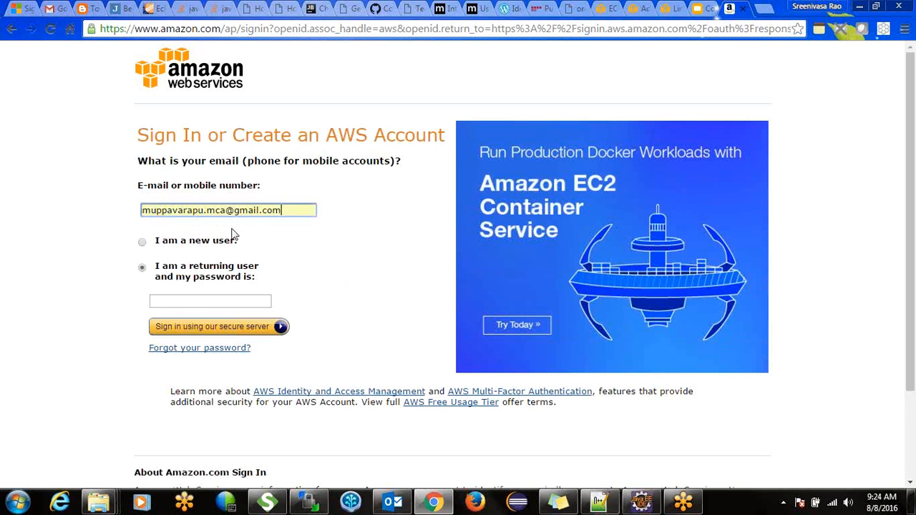
pyautogui.click(192, 302)
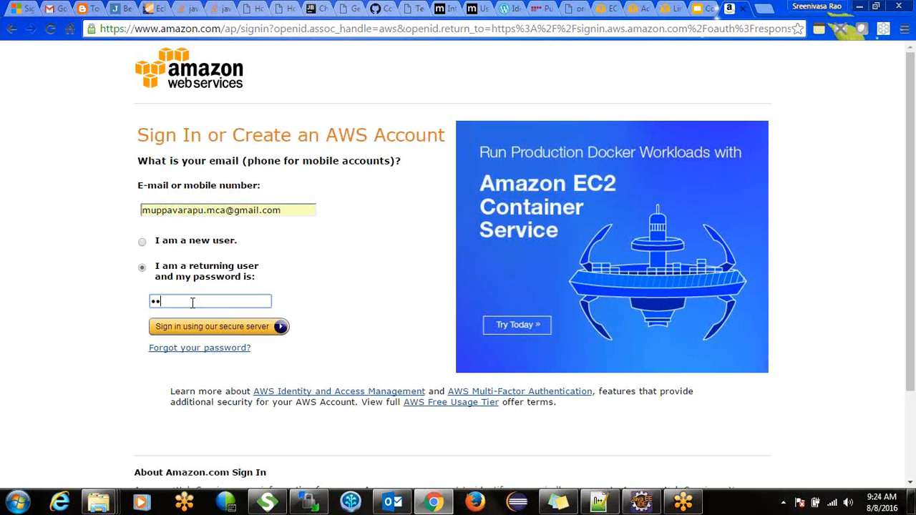
pyautogui.write('••••••••')
pyautogui.press('Return')
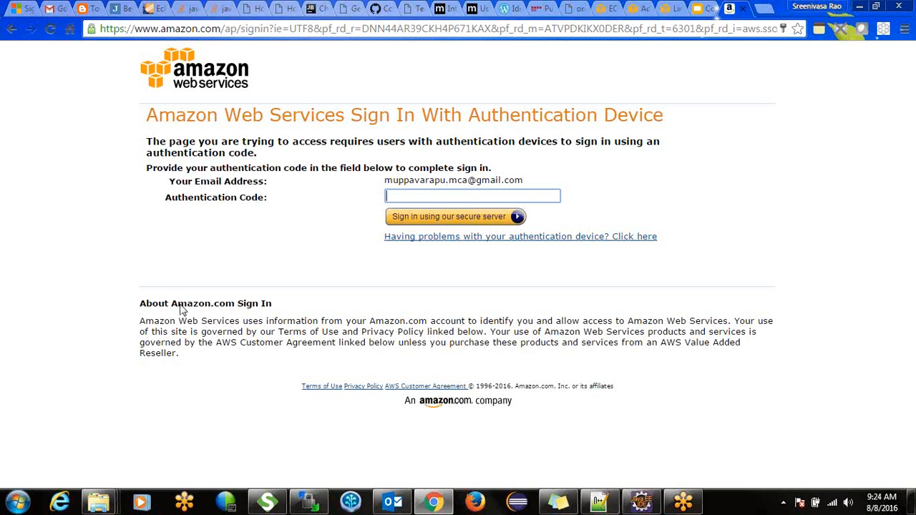
# Enter the authentication code from the authentication device and complete the console sign-in
pyautogui.click(434, 196)
pyautogui.press('Return')
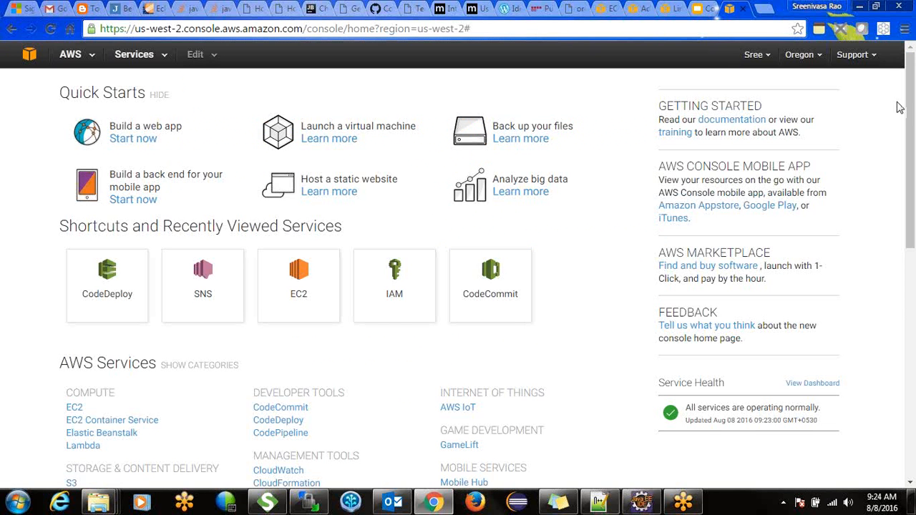
# Compare the console's region list with the regions where the CodePipeline limits page allows a pipeline
pyautogui.moveTo(912, 90); pyautogui.dragTo(911, 72)
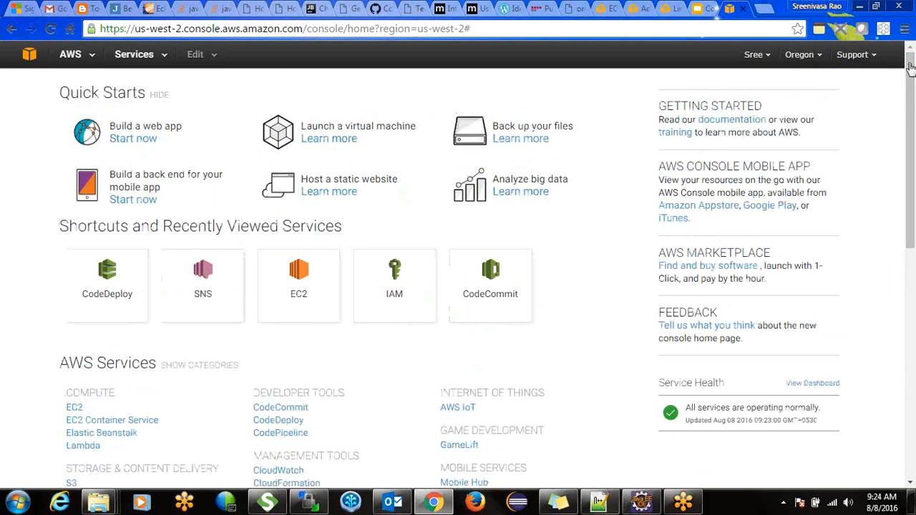
pyautogui.click(800, 54)
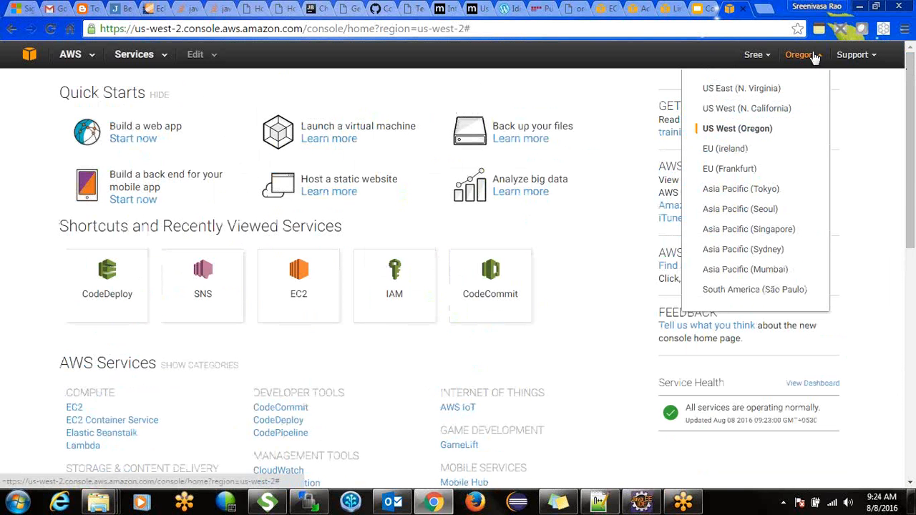
pyautogui.click(666, 9)
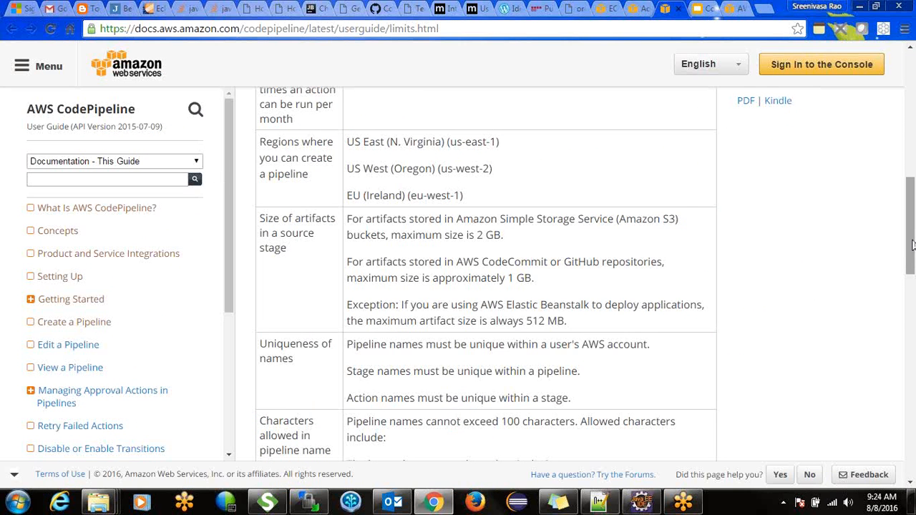
pyautogui.moveTo(913, 245)
pyautogui.mouseDown()
pyautogui.moveTo(906, 182)
pyautogui.moveTo(906, 233)
pyautogui.mouseUp()
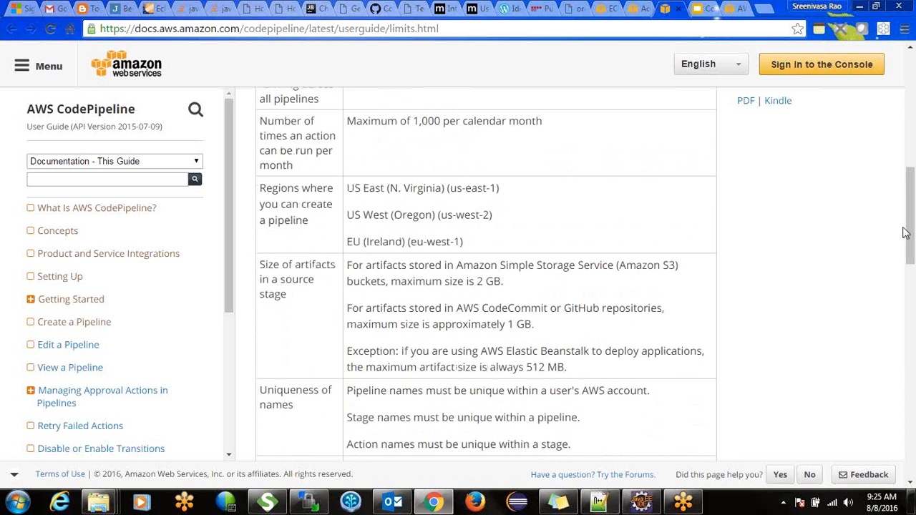
pyautogui.moveTo(262, 187); pyautogui.dragTo(309, 221)
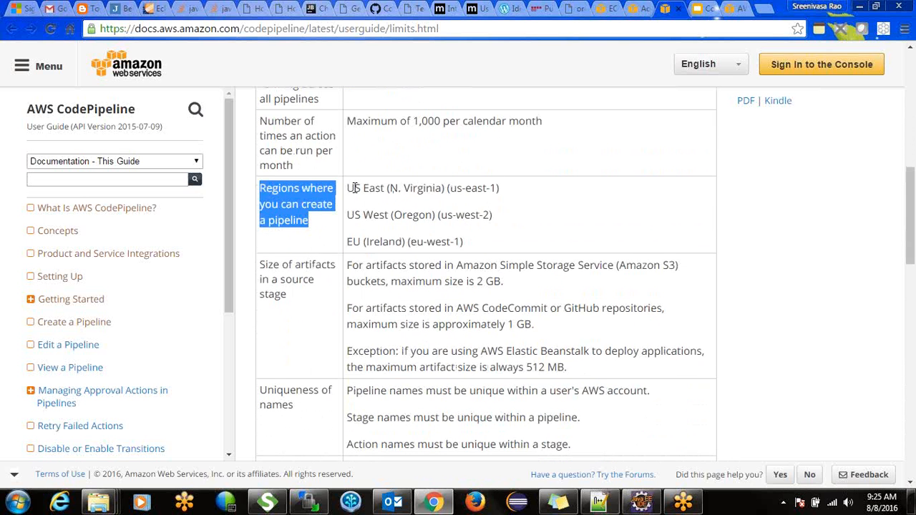
pyautogui.moveTo(393, 188); pyautogui.dragTo(446, 189)
pyautogui.moveTo(401, 215); pyautogui.dragTo(419, 215)
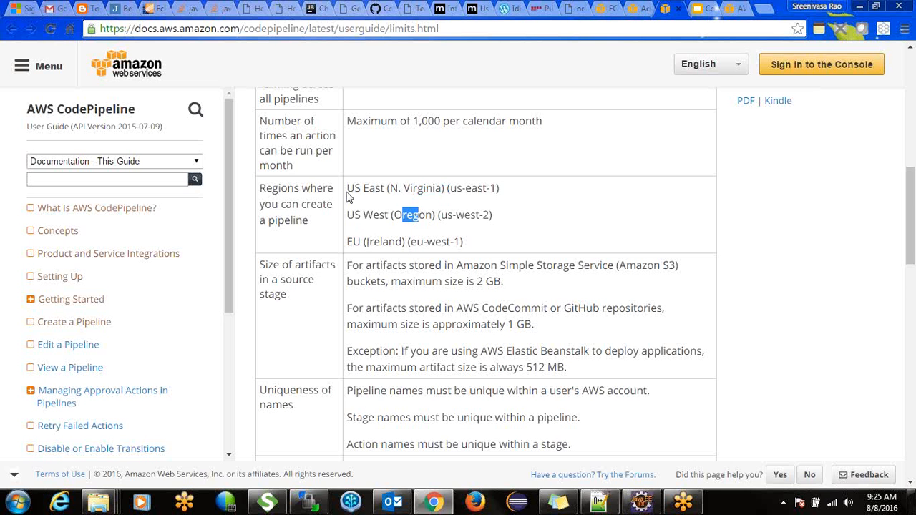
pyautogui.moveTo(346, 189); pyautogui.dragTo(465, 244)
pyautogui.click(472, 246)
# Switch the AWS console to the US East (N. Virginia) region and open the CodePipeline service from Developer Tools
pyautogui.click(734, 8)
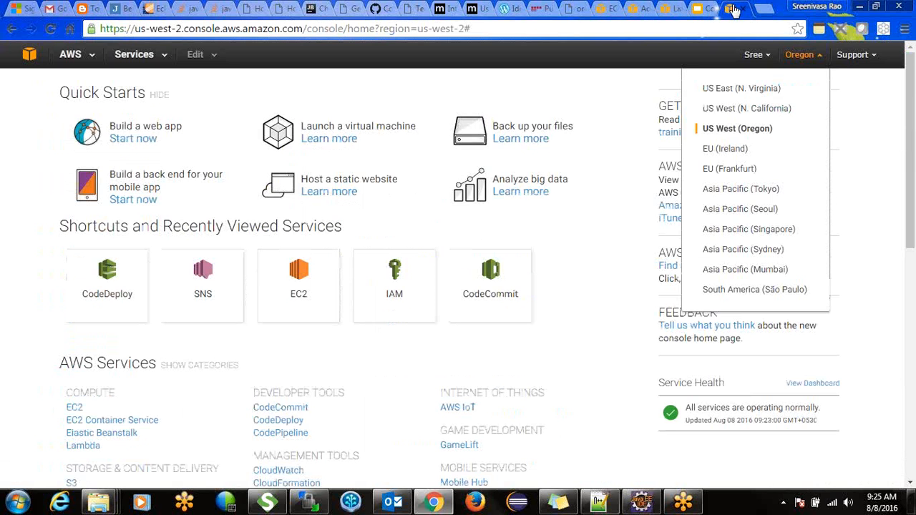
pyautogui.click(745, 95)
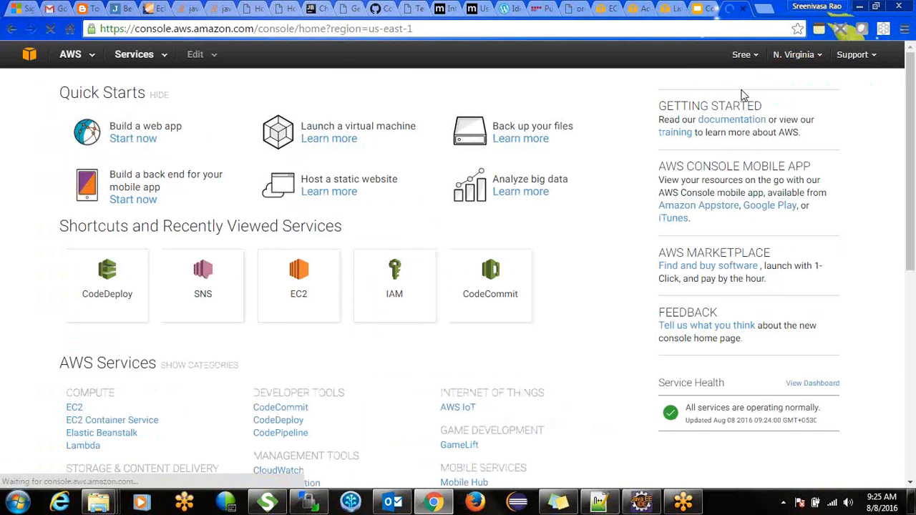
pyautogui.click(158, 58)
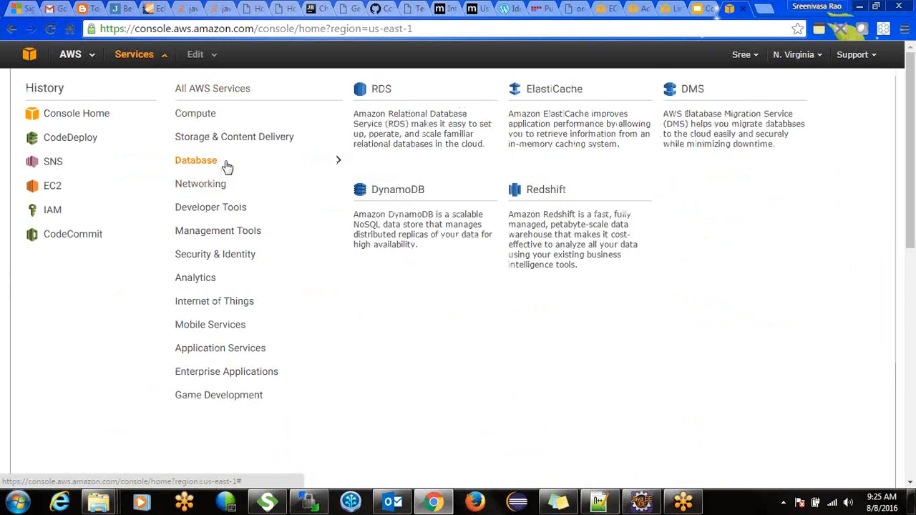
pyautogui.moveTo(225, 207)
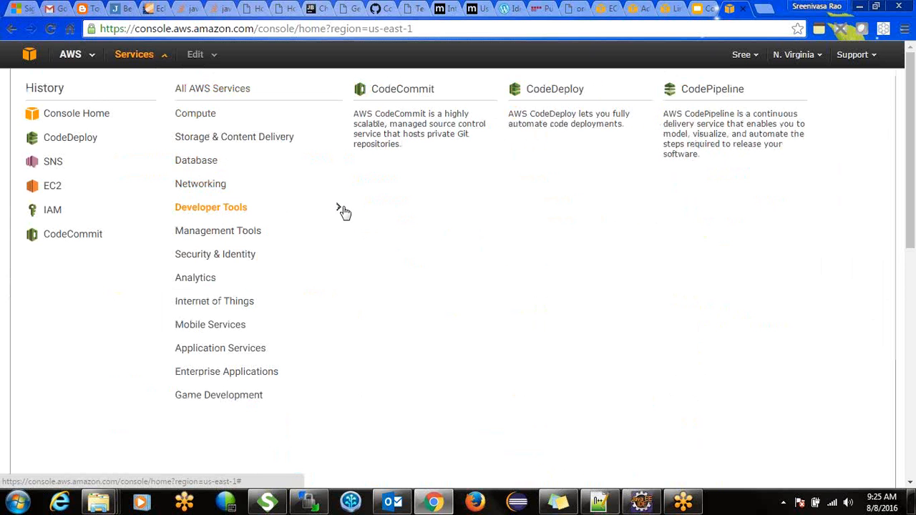
pyautogui.click(696, 92)
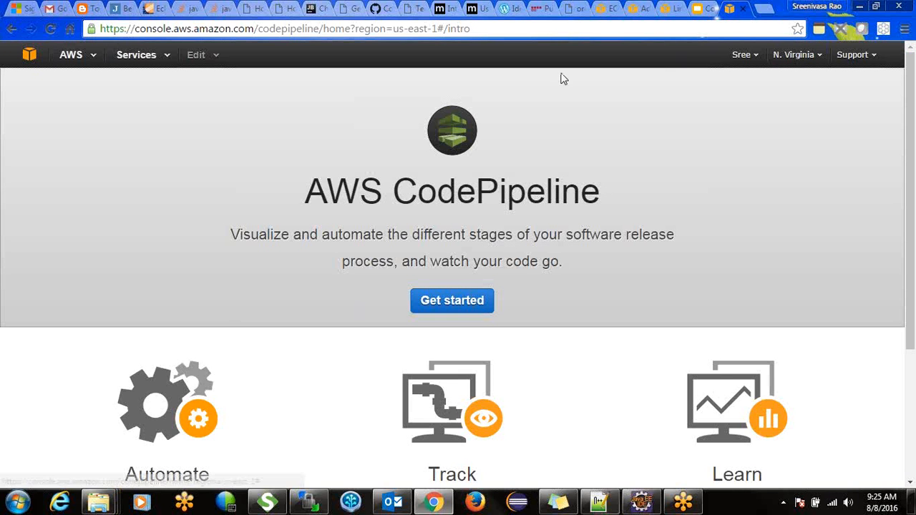
# Start creating a pipeline, name it CodePipeLineLab and continue to the source settings
pyautogui.click(445, 308)
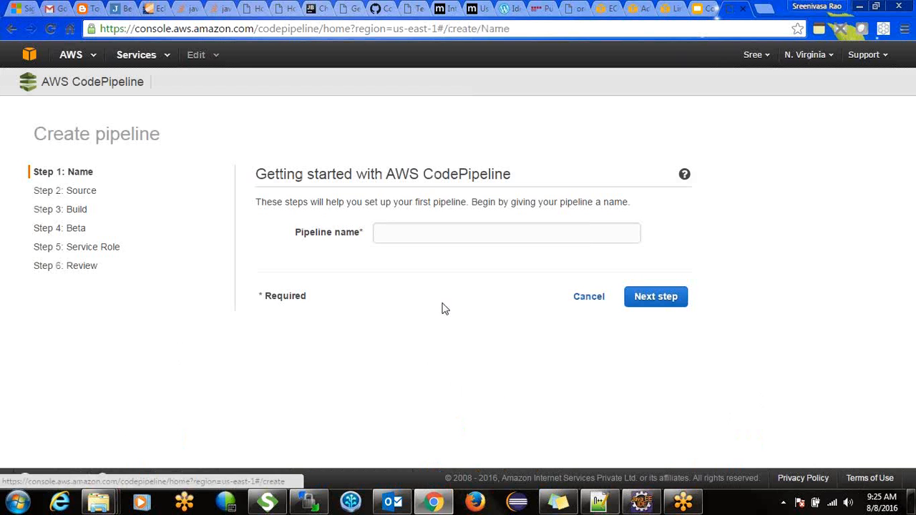
pyautogui.click(414, 234)
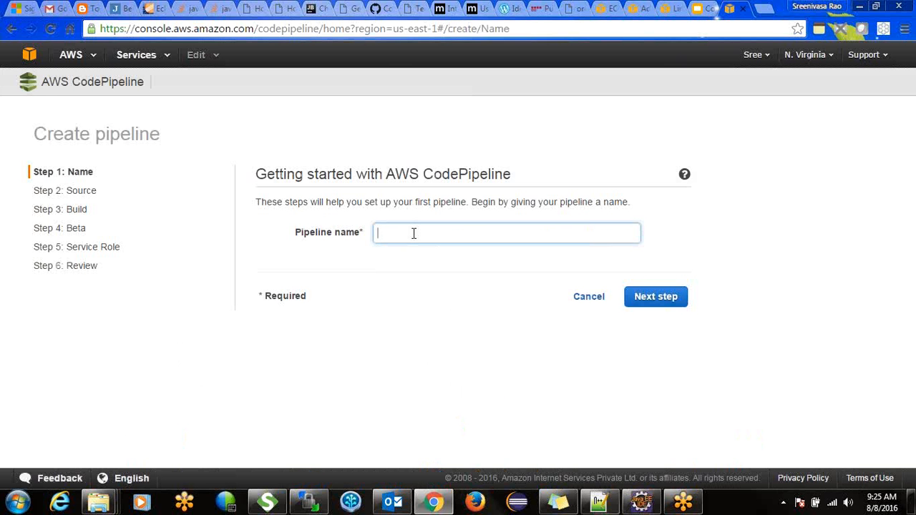
pyautogui.click(414, 233)
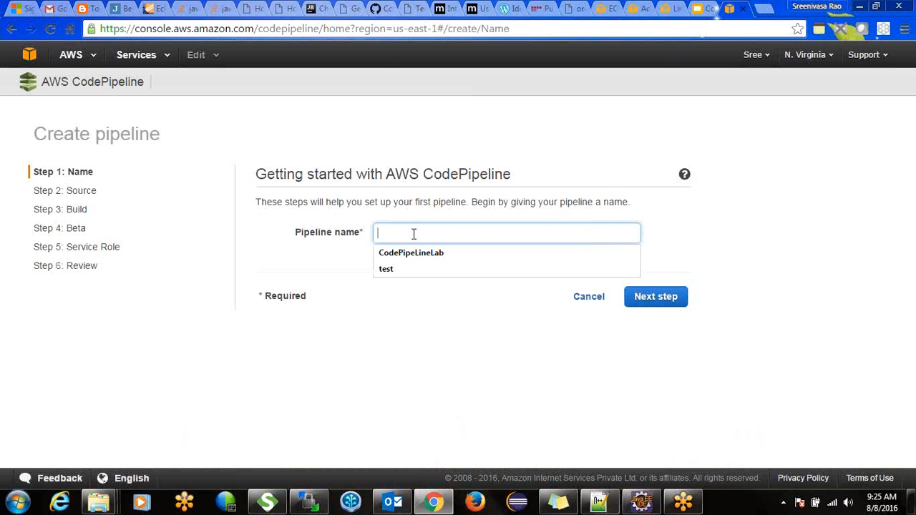
pyautogui.click(415, 255)
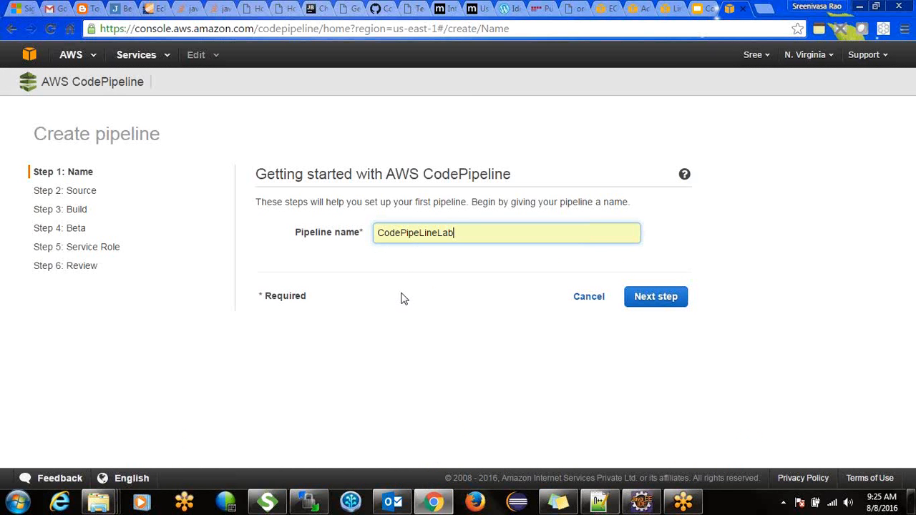
pyautogui.click(660, 298)
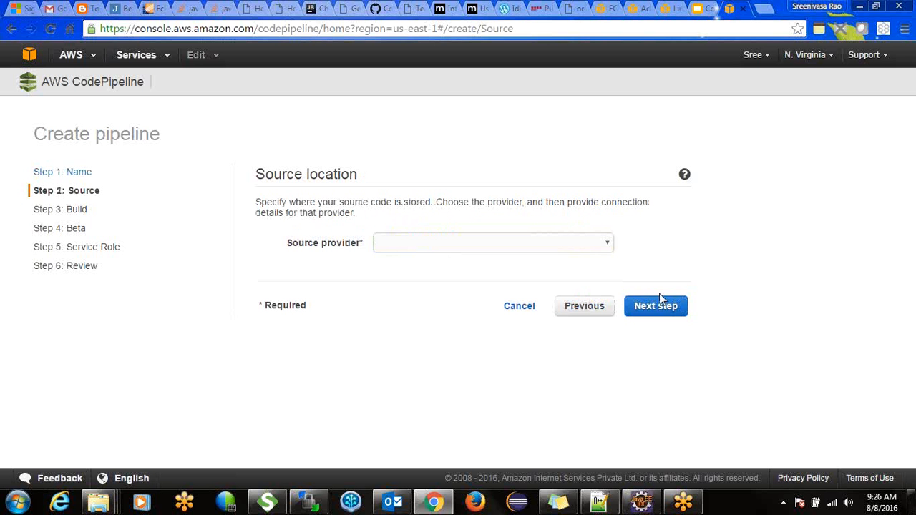
# Set the source to AWS CodeCommit with repository CodeCommitLab and branch master, and continue to the build settings
pyautogui.click(605, 244)
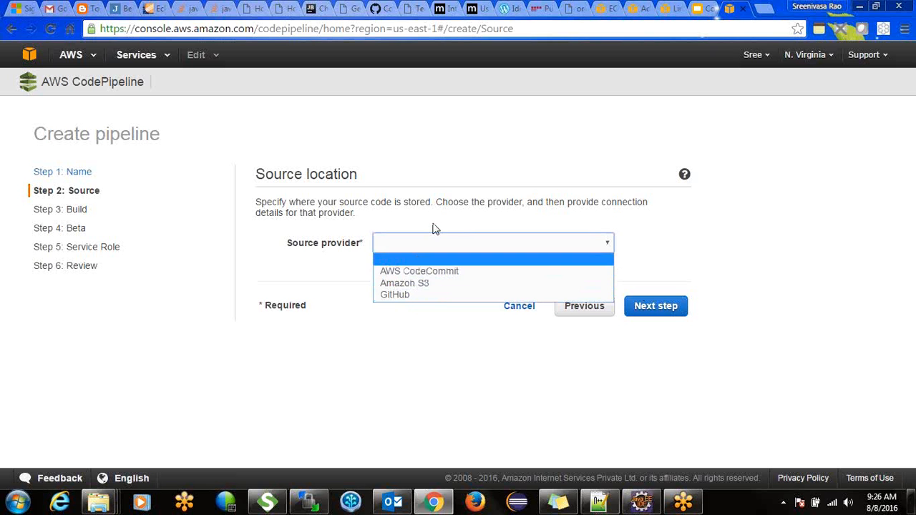
pyautogui.click(461, 278)
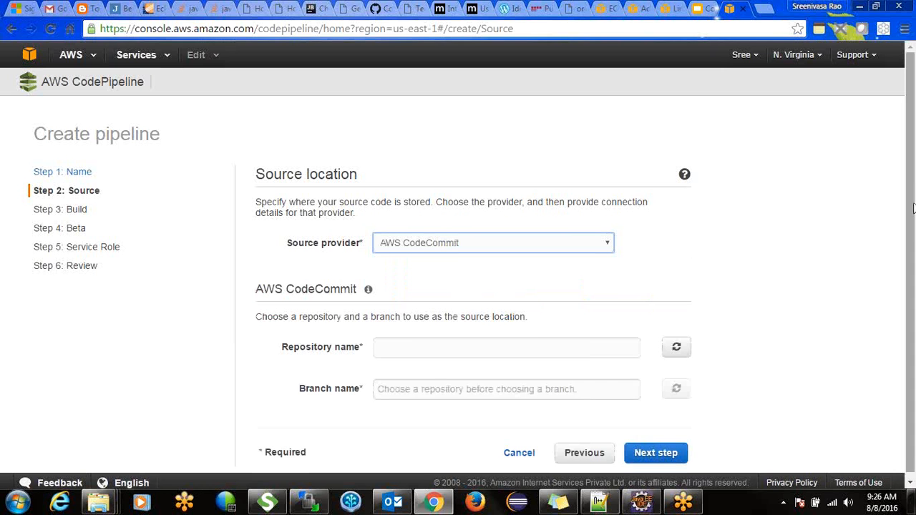
pyautogui.moveTo(913, 206); pyautogui.dragTo(899, 292)
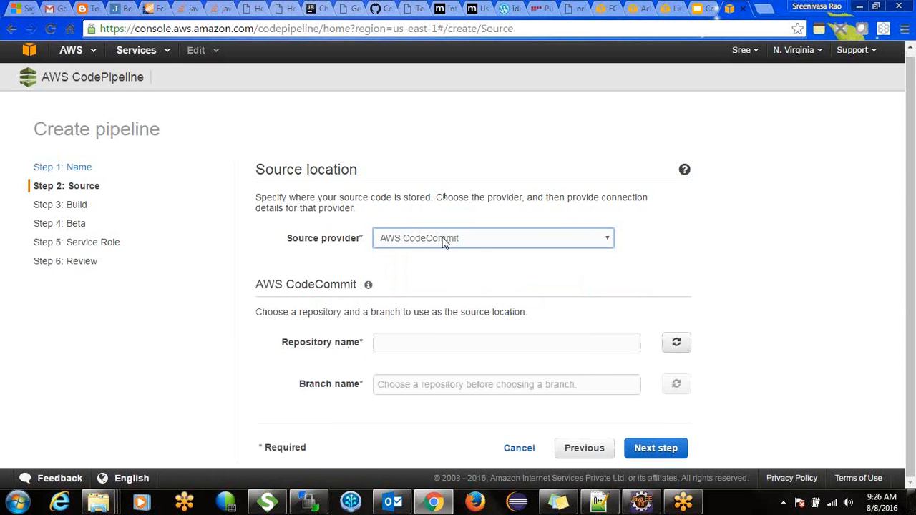
pyautogui.click(677, 346)
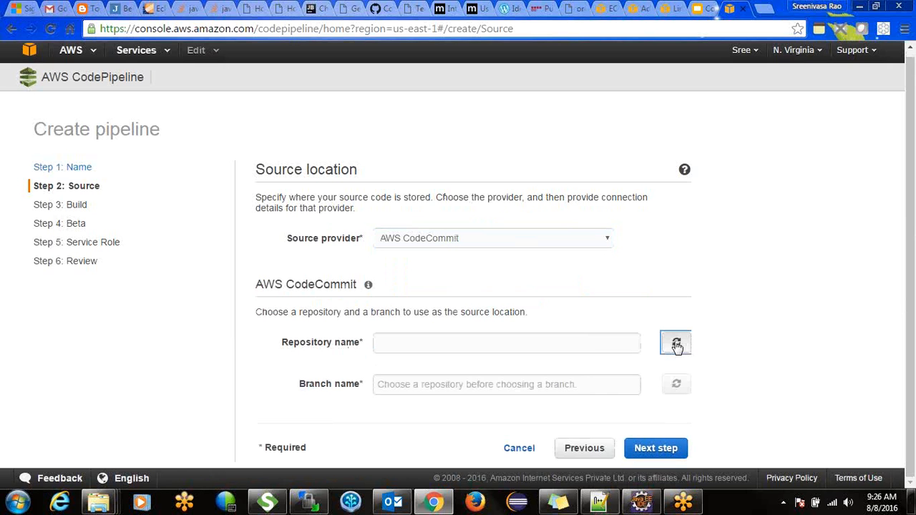
pyautogui.click(594, 344)
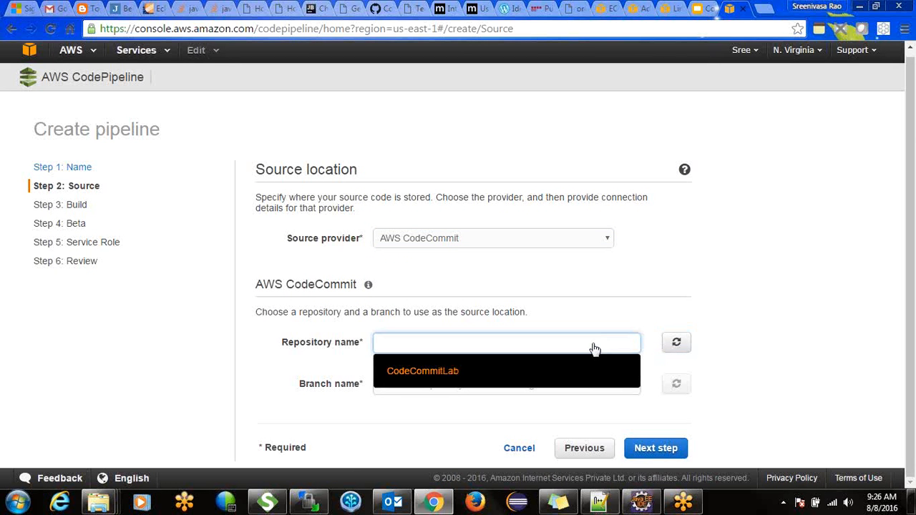
pyautogui.click(542, 365)
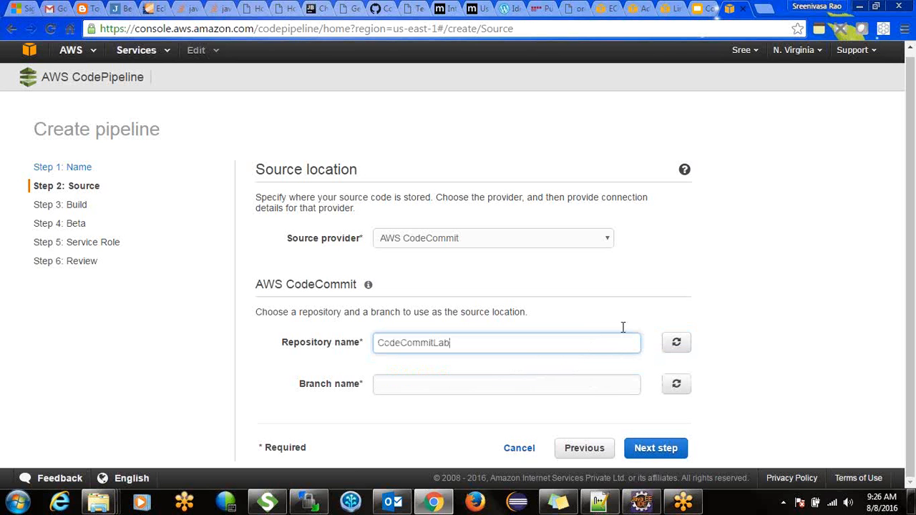
pyautogui.click(594, 383)
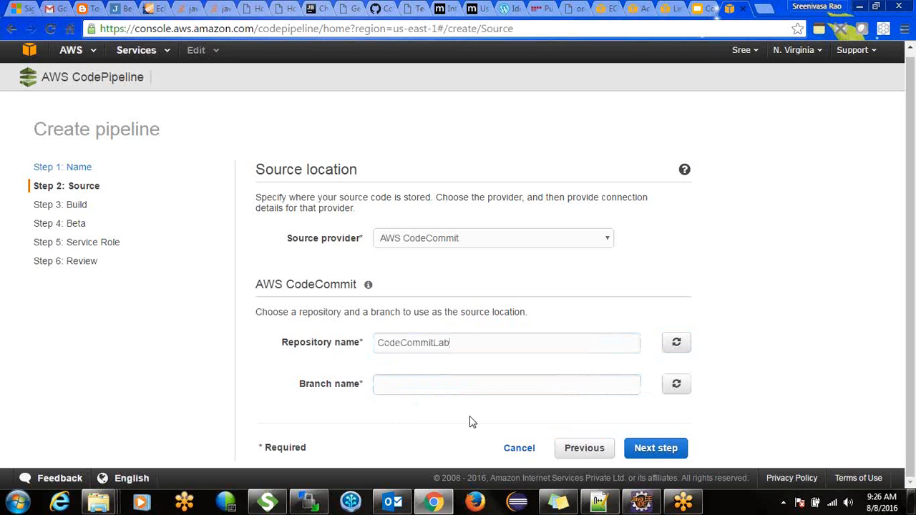
pyautogui.click(511, 384)
pyautogui.click(458, 419)
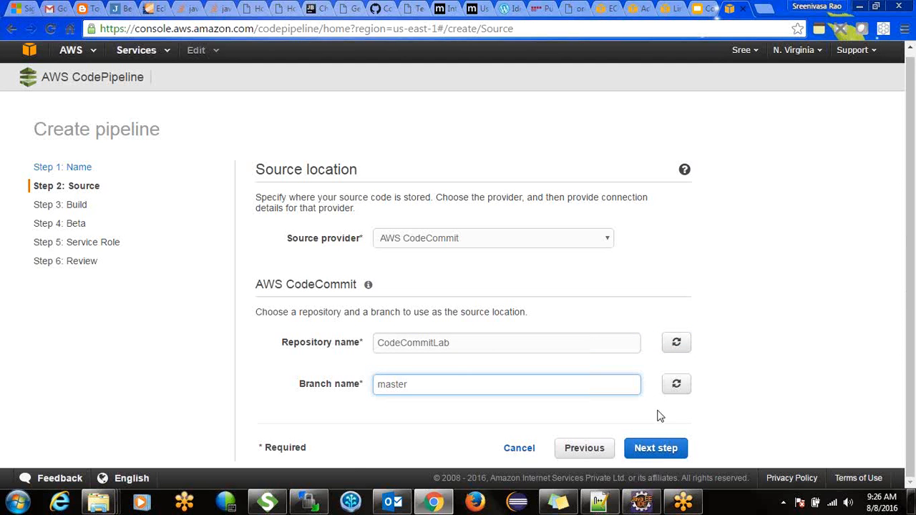
pyautogui.click(657, 451)
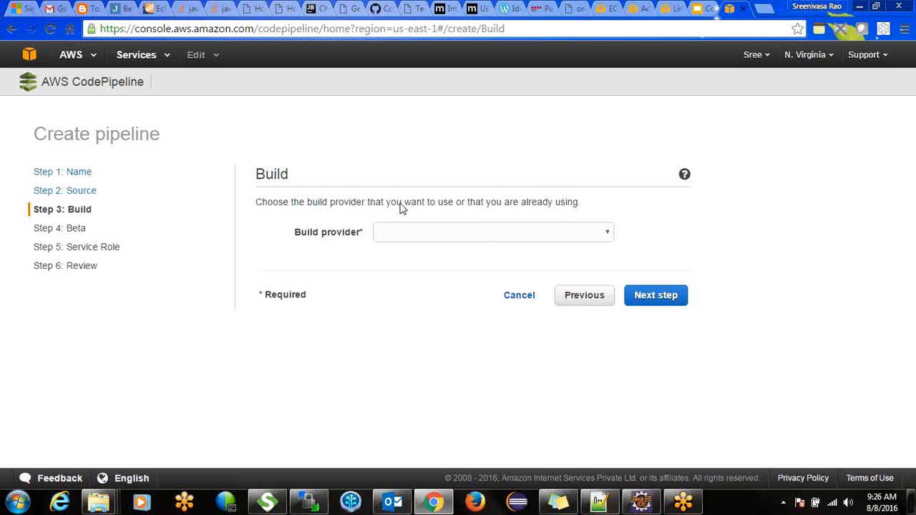
# Choose Add Jenkins as the build provider and examine its provider name, server URL and project name fields
pyautogui.click(475, 235)
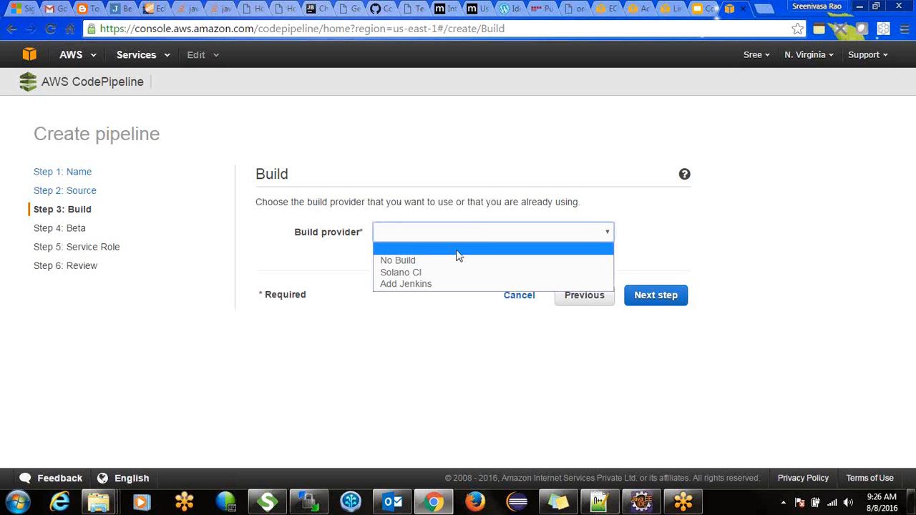
pyautogui.click(421, 285)
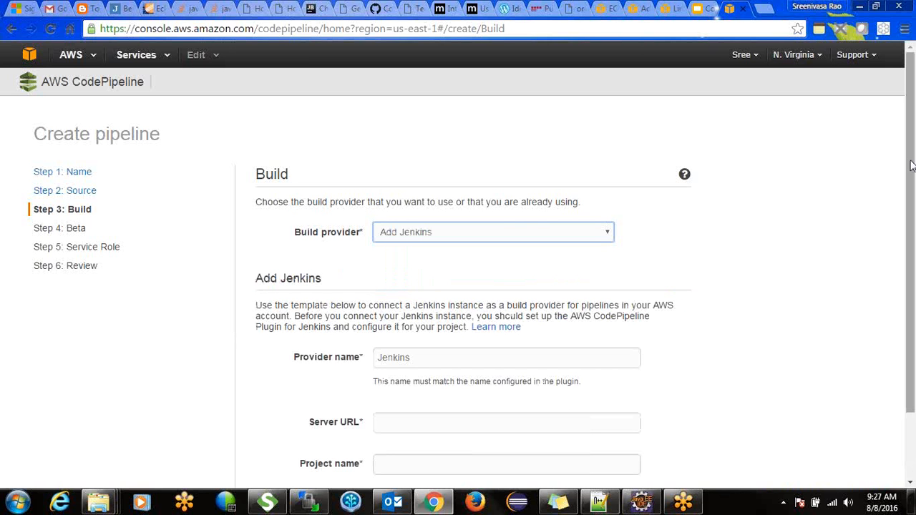
pyautogui.scroll(-2, 909, 154)
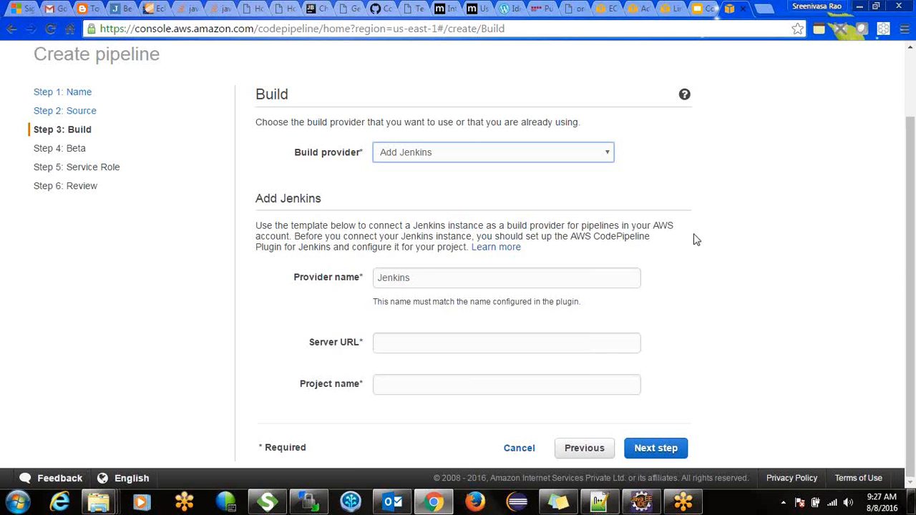
pyautogui.click(423, 273)
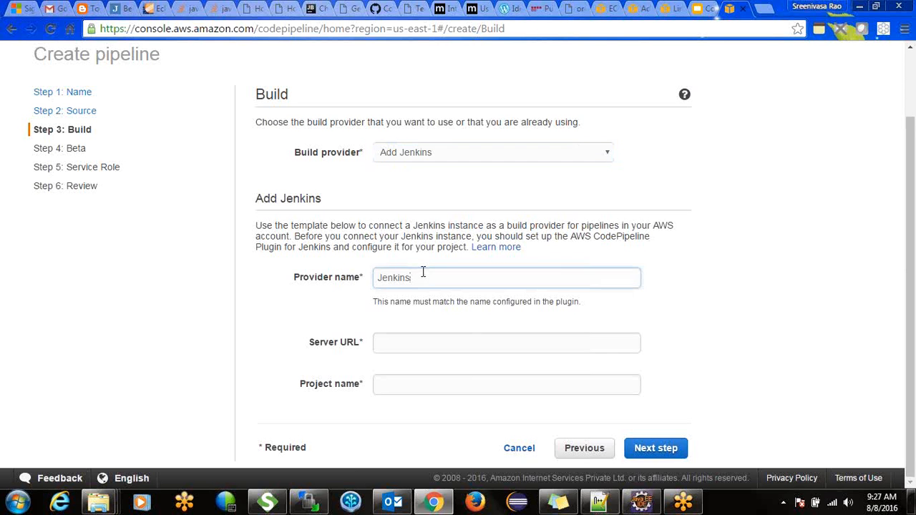
pyautogui.click(387, 342)
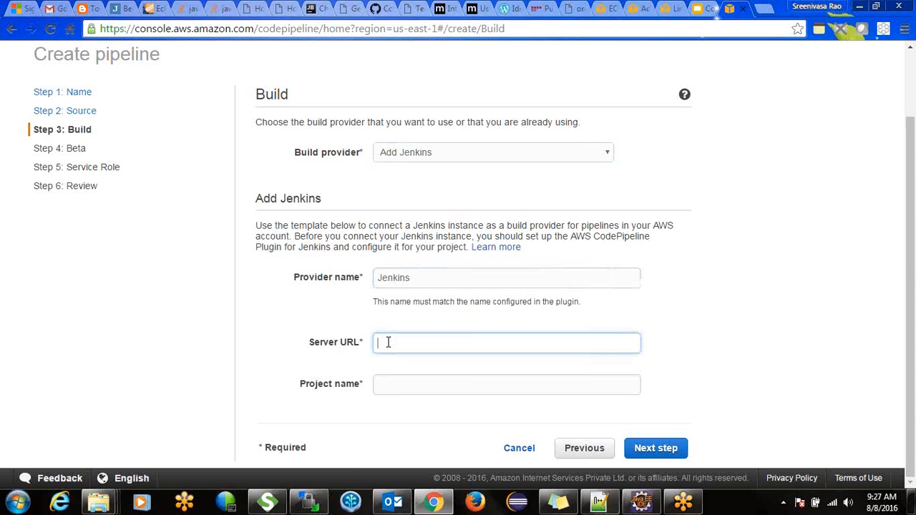
pyautogui.click(389, 384)
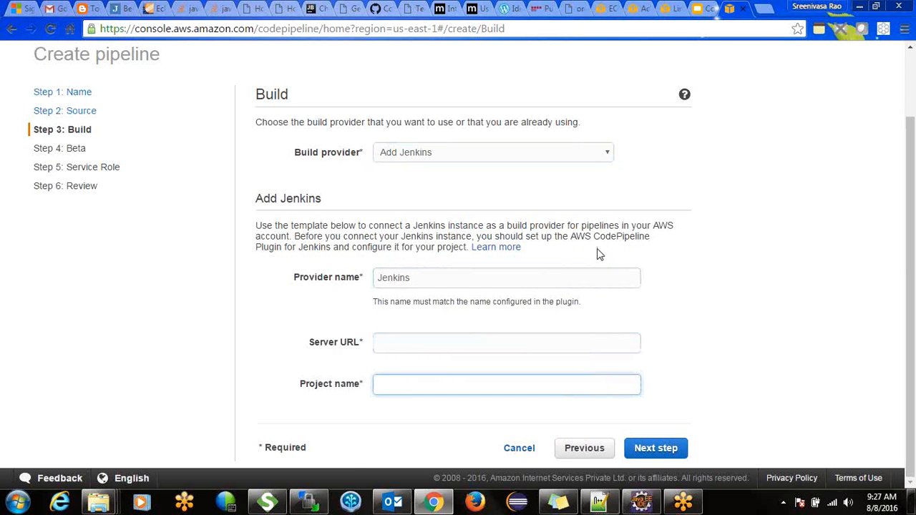
# Set the build provider to No Build and continue to the Beta deployment settings
pyautogui.click(593, 152)
pyautogui.click(562, 169)
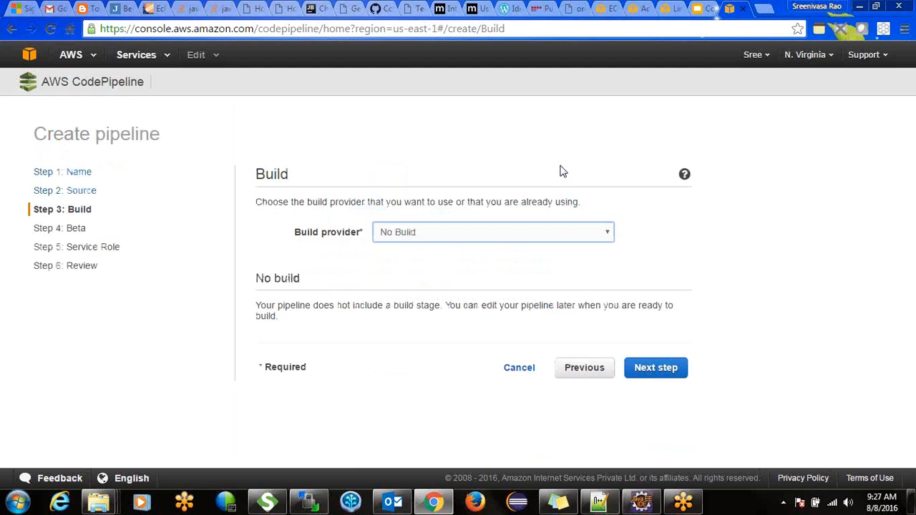
pyautogui.click(655, 372)
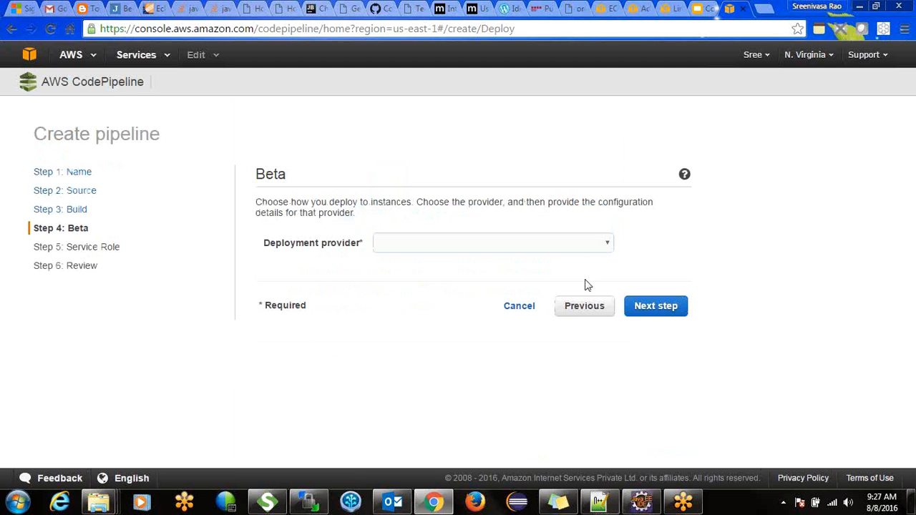
# Set the deployment provider to AWS CodeDeploy with application CodeDeployLab and deployment group SIT, and continue to the service role settings
pyautogui.click(606, 246)
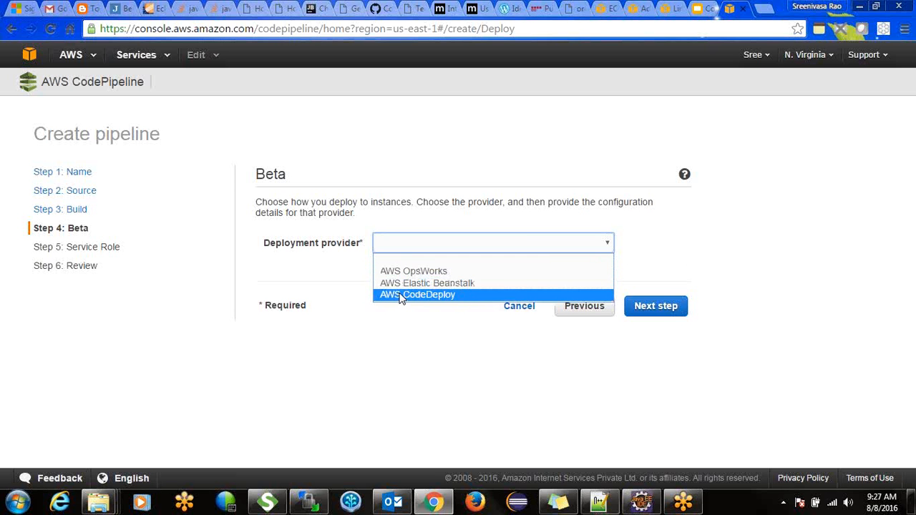
pyautogui.click(427, 295)
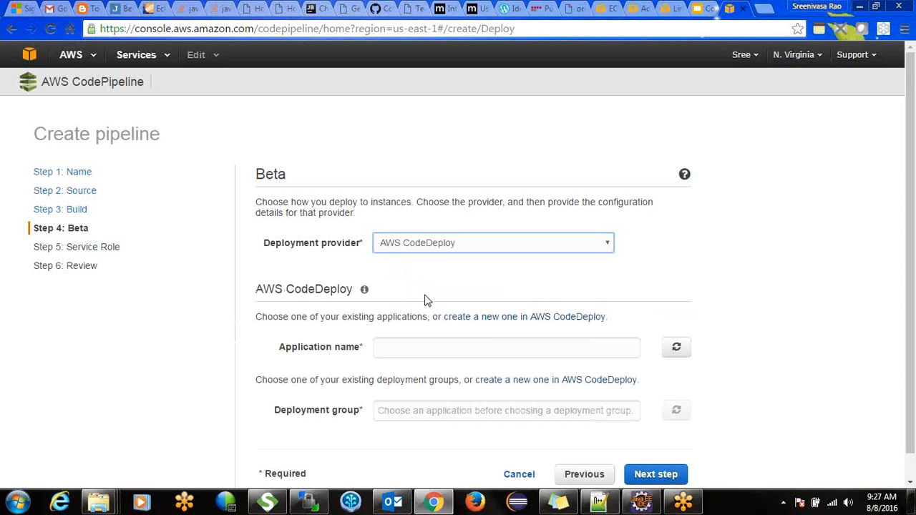
pyautogui.scroll(-1, 911, 208)
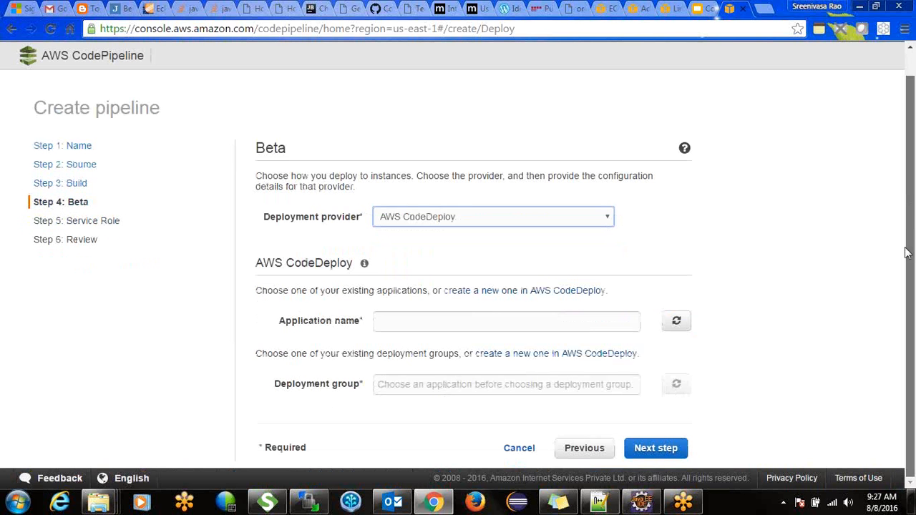
pyautogui.click(491, 322)
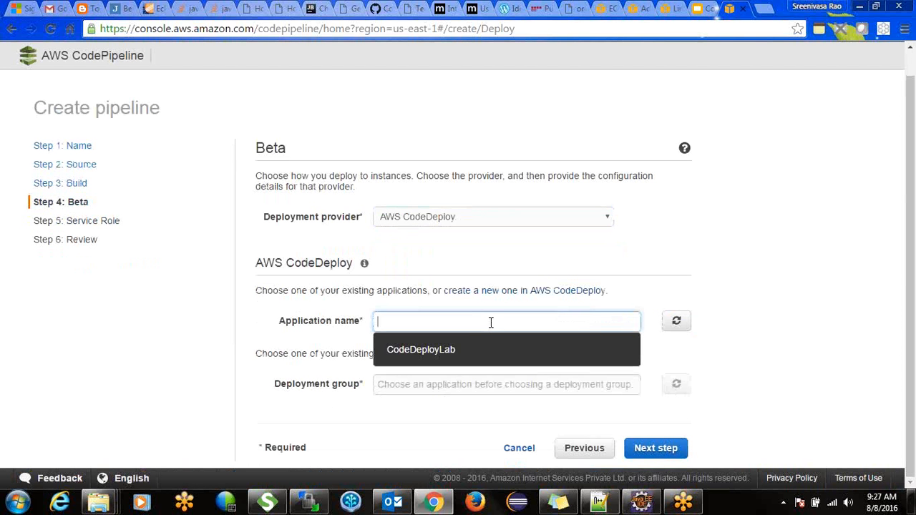
pyautogui.click(453, 350)
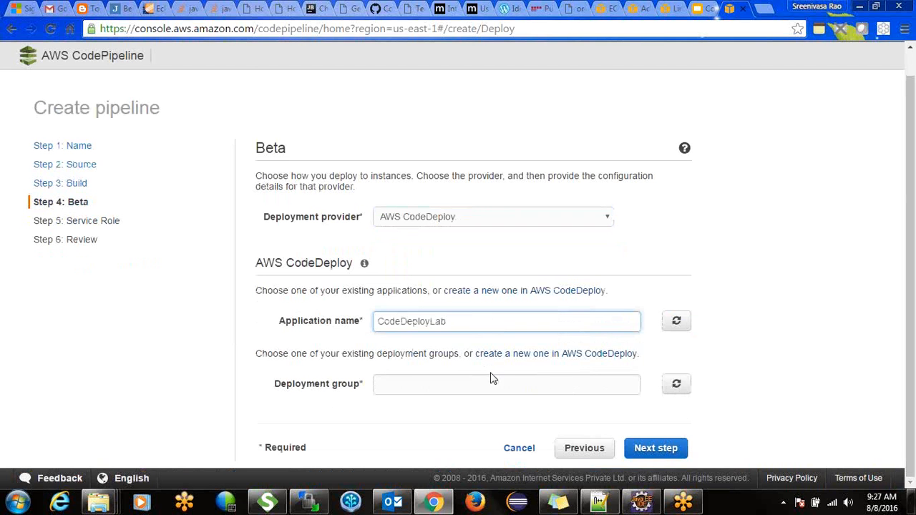
pyautogui.click(464, 383)
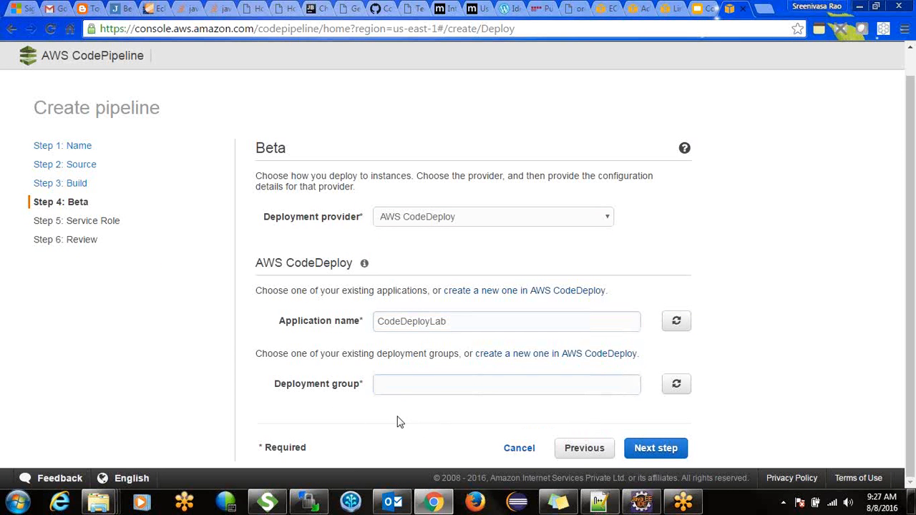
pyautogui.click(431, 389)
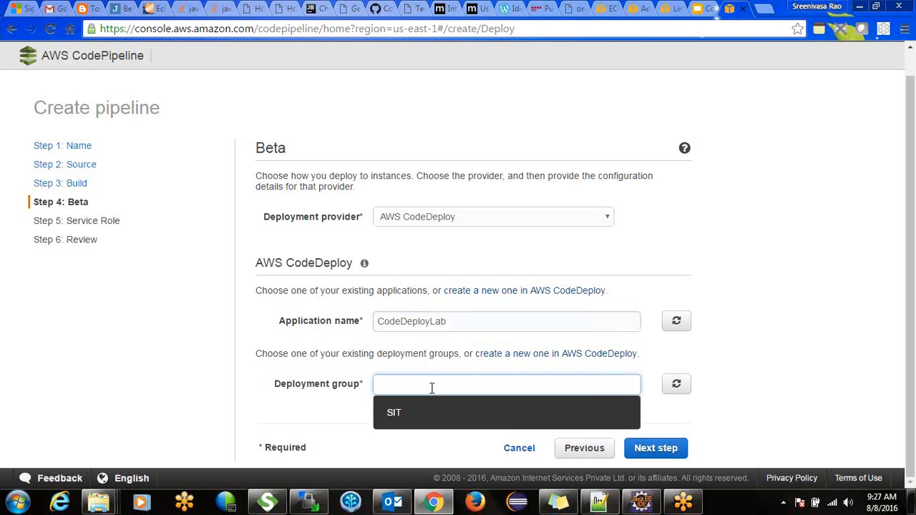
pyautogui.click(402, 413)
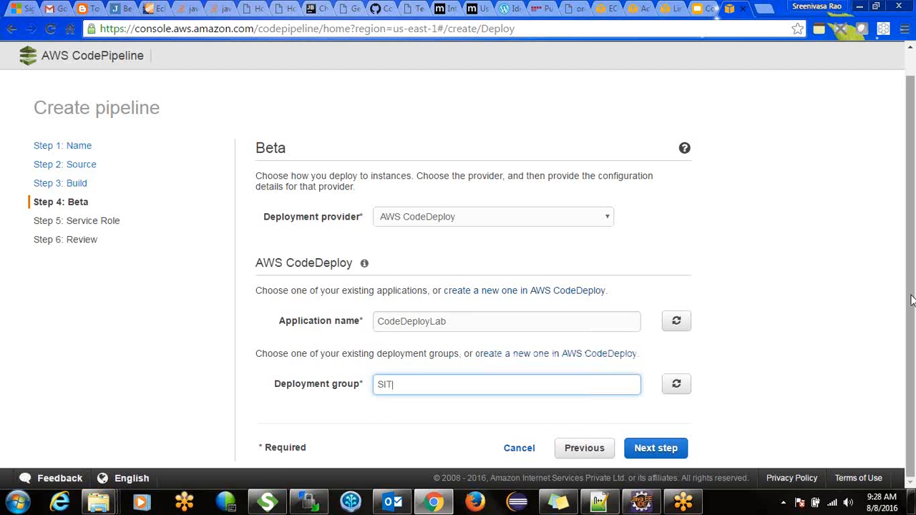
pyautogui.click(665, 448)
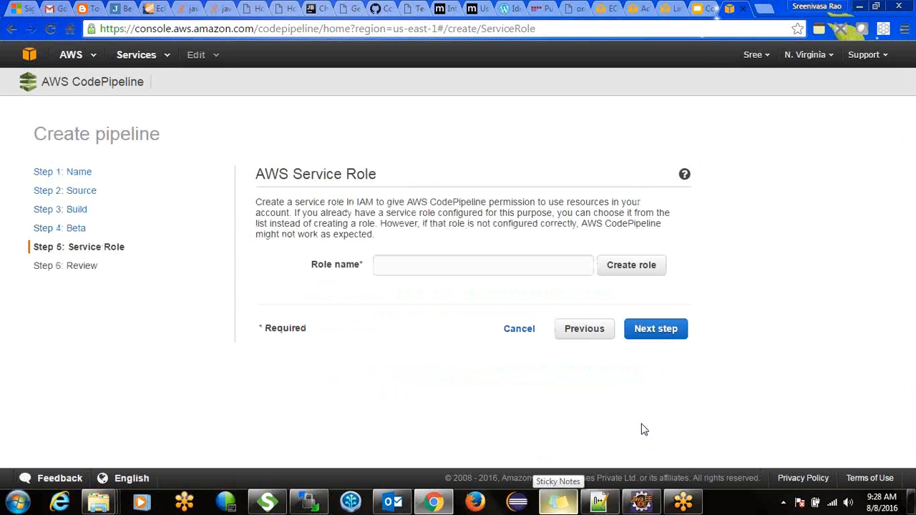
# Create a new IAM service role named AWS-CodePipeline-Service, checking its policy document before allowing CodePipeline access to the account's resources
pyautogui.click(490, 265)
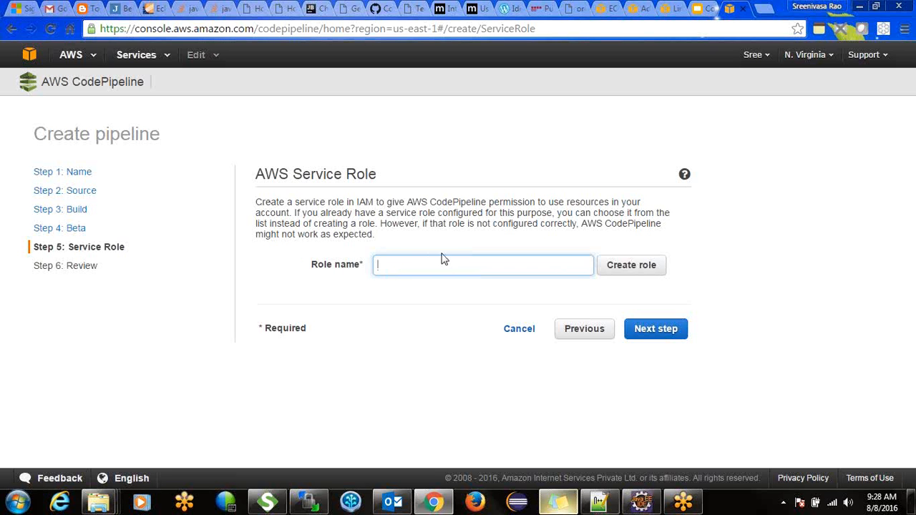
pyautogui.click(614, 266)
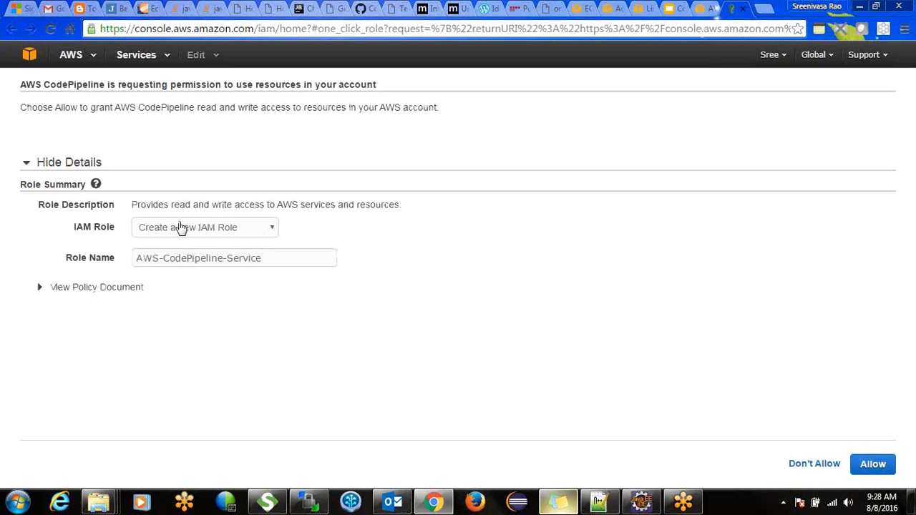
pyautogui.click(180, 227)
pyautogui.click(180, 228)
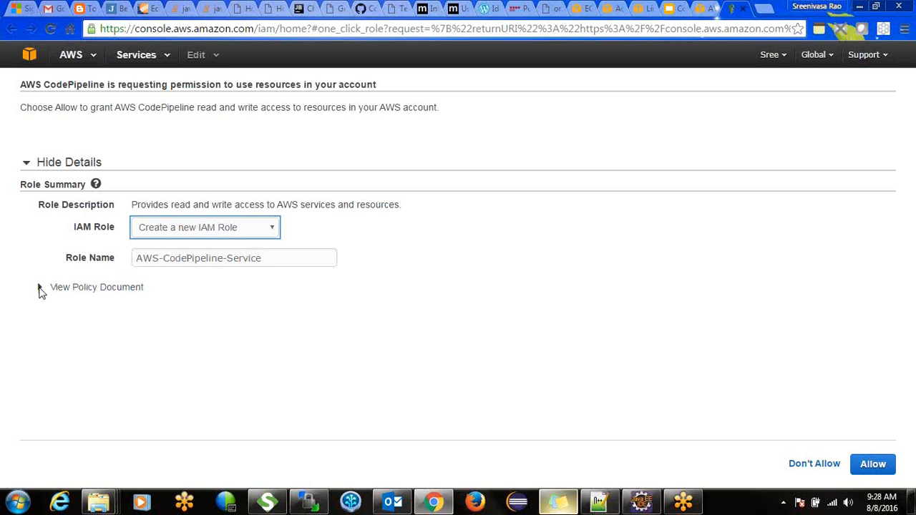
pyautogui.click(40, 289)
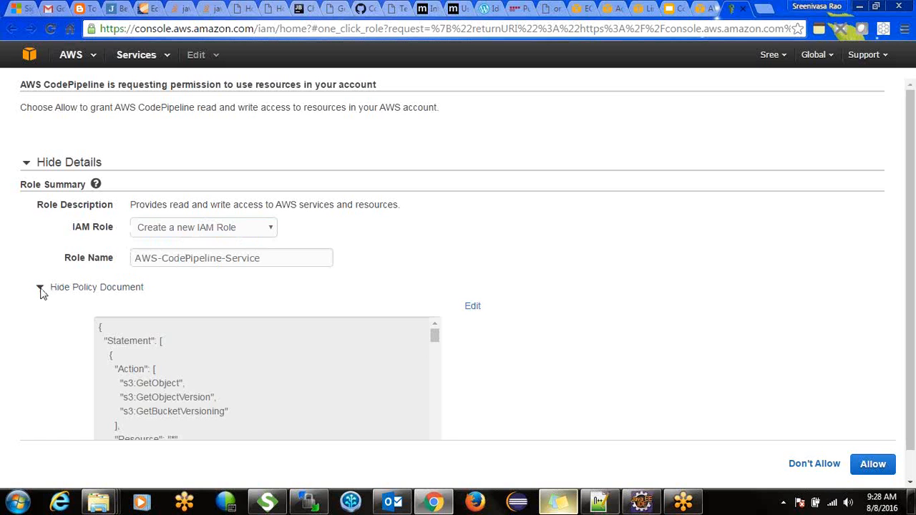
pyautogui.click(41, 290)
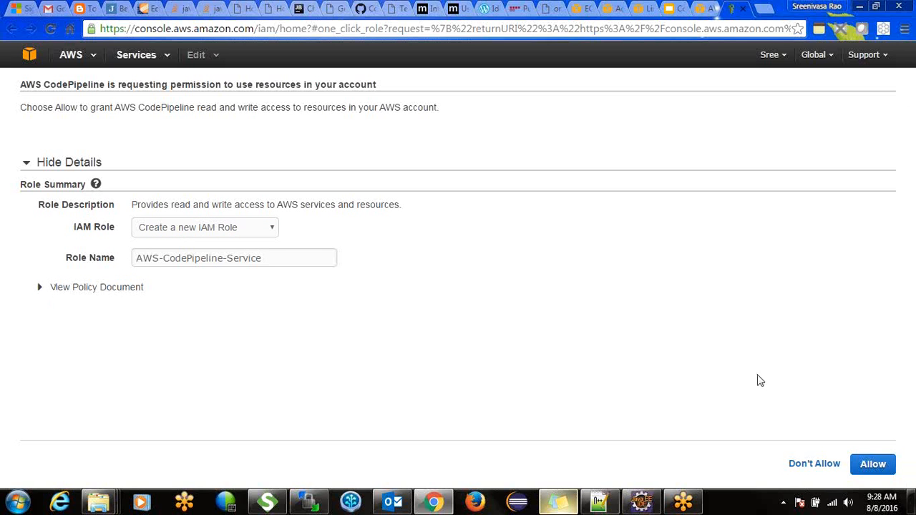
pyautogui.click(874, 465)
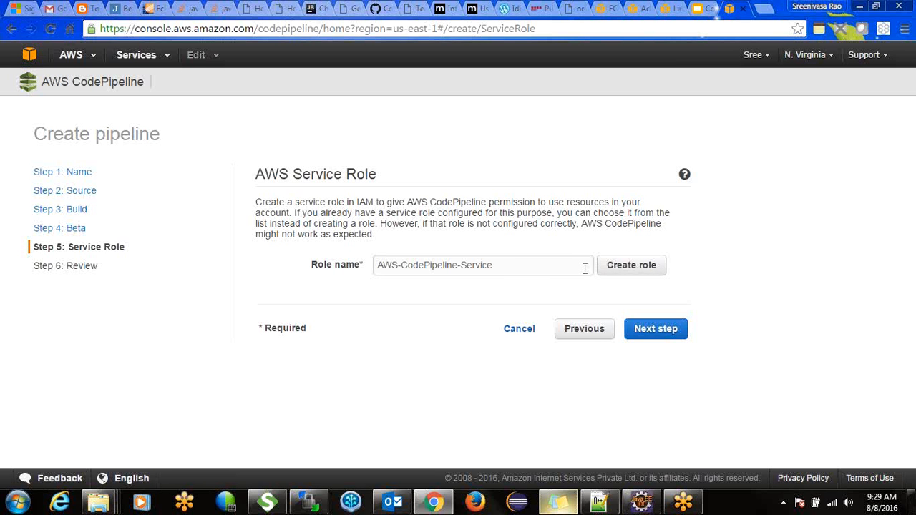
# Choose AWS-CodePipeline-Service as the pipeline's service role and continue to the review
pyautogui.click(562, 264)
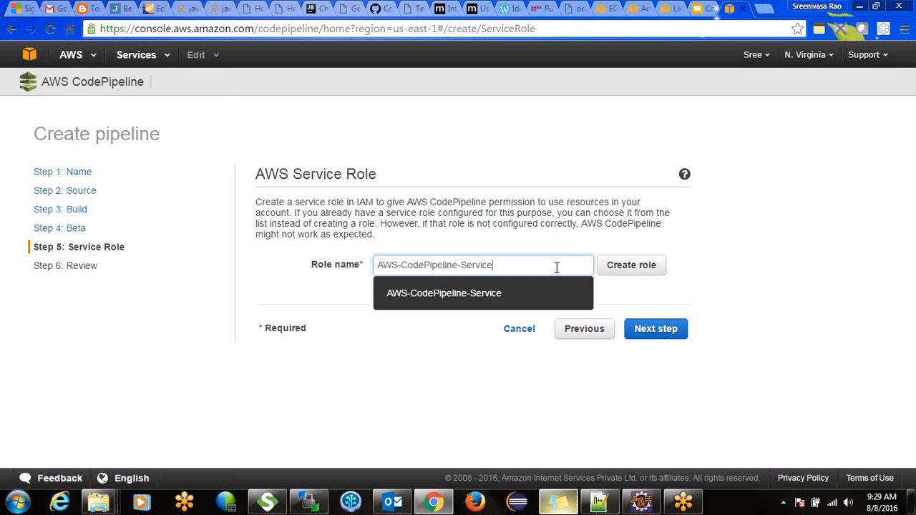
pyautogui.click(528, 293)
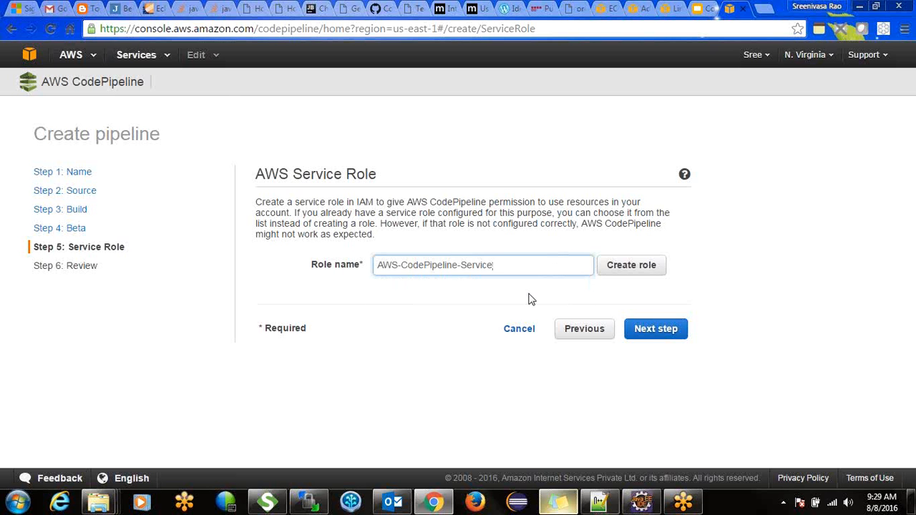
pyautogui.click(649, 336)
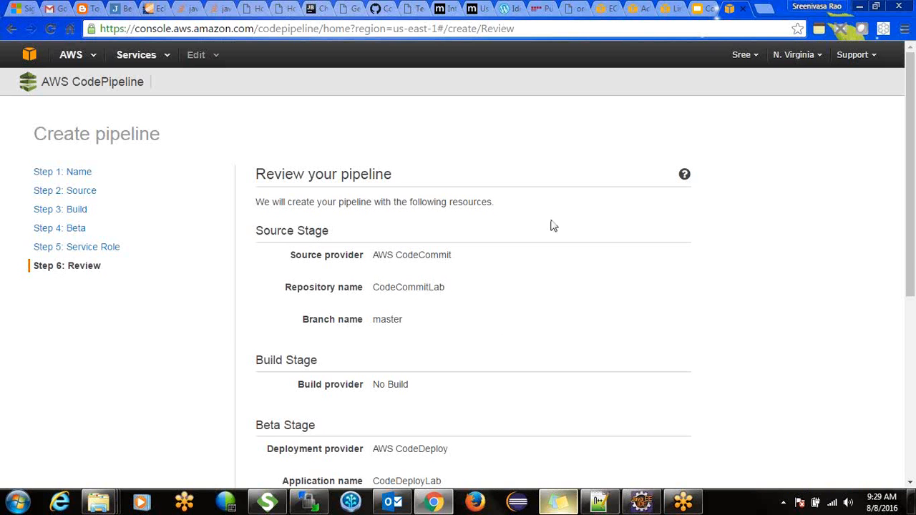
# Review the pipeline summary, including the artifact location, and create the CodePipeLineLab pipeline
pyautogui.moveTo(913, 259); pyautogui.dragTo(907, 446)
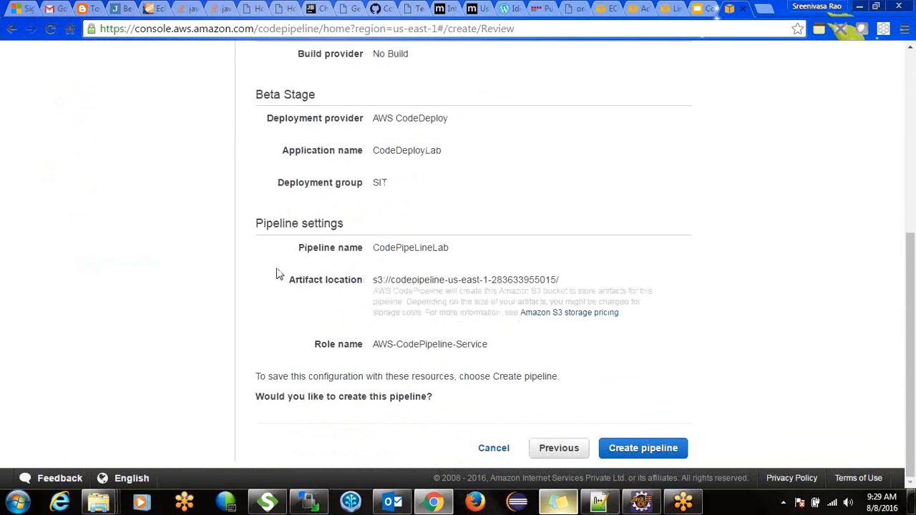
pyautogui.moveTo(375, 279); pyautogui.dragTo(537, 301)
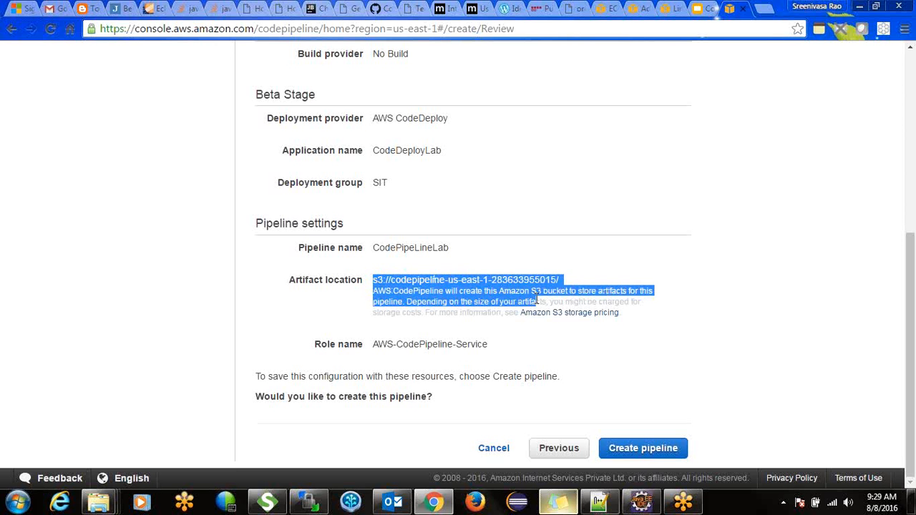
pyautogui.click(266, 338)
pyautogui.moveTo(906, 285); pyautogui.dragTo(899, 422)
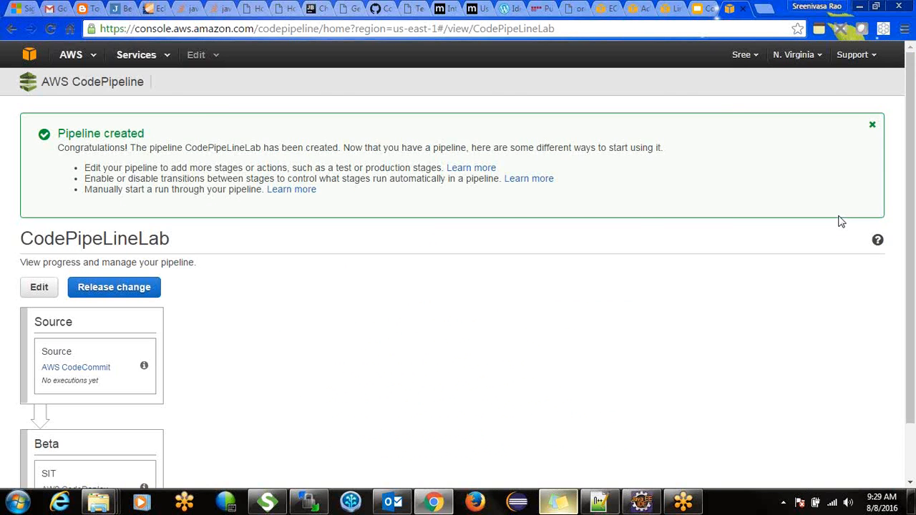
# Release the most recent source change through the CodePipeLineLab pipeline and confirm the release
pyautogui.moveTo(914, 175); pyautogui.dragTo(914, 267)
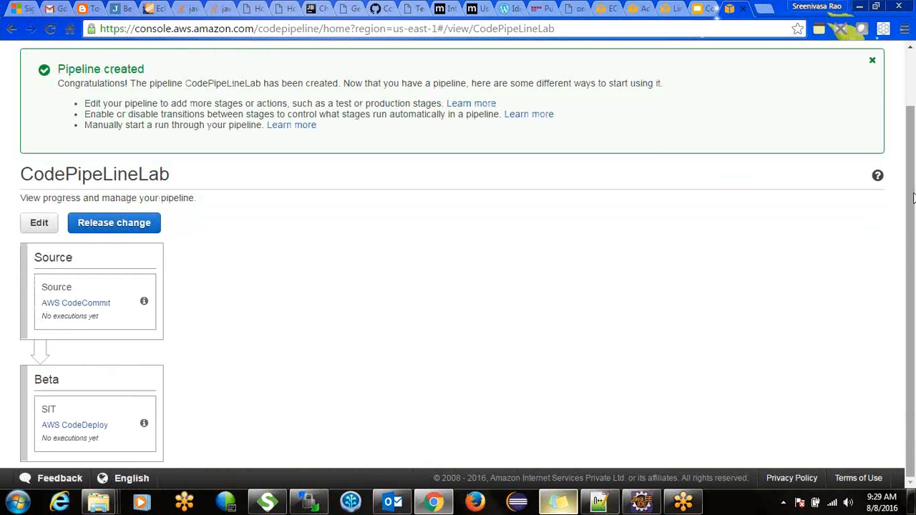
pyautogui.moveTo(914, 199); pyautogui.dragTo(915, 222)
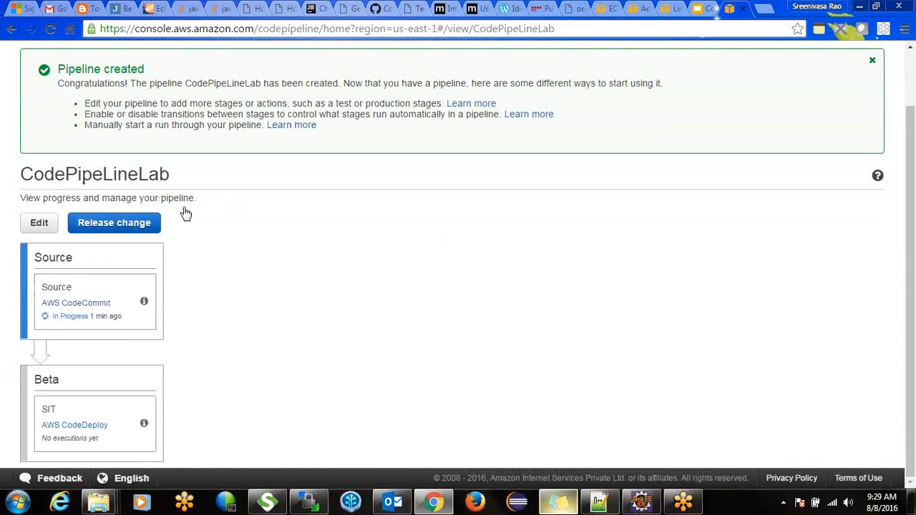
pyautogui.click(106, 223)
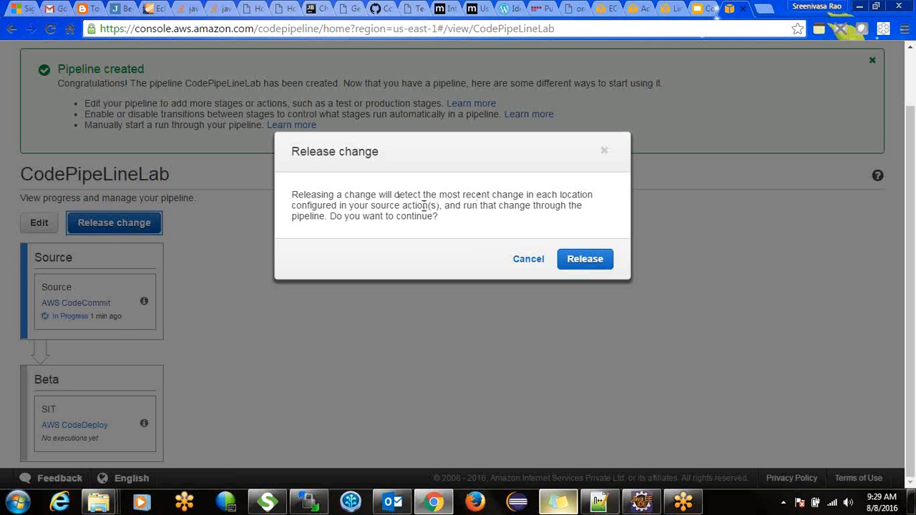
pyautogui.moveTo(297, 207); pyautogui.dragTo(419, 208)
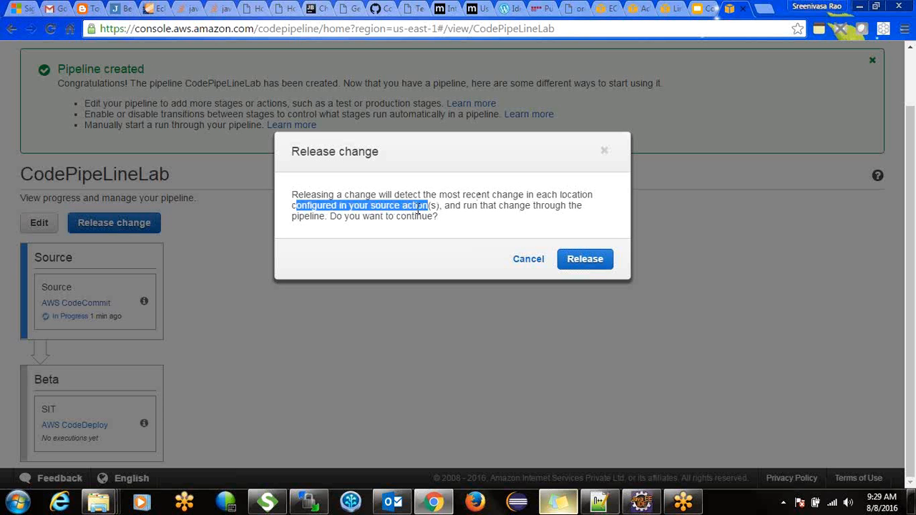
pyautogui.doubleClick(379, 205)
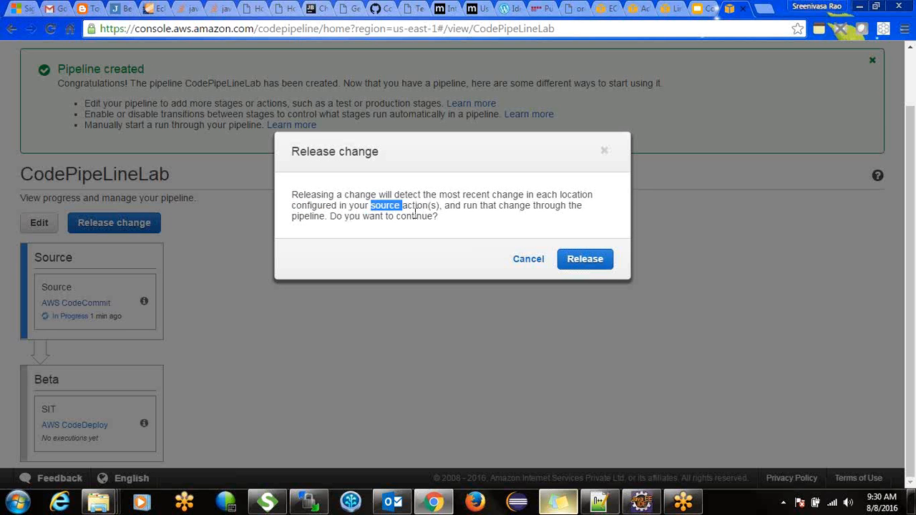
pyautogui.doubleClick(385, 207)
pyautogui.click(582, 259)
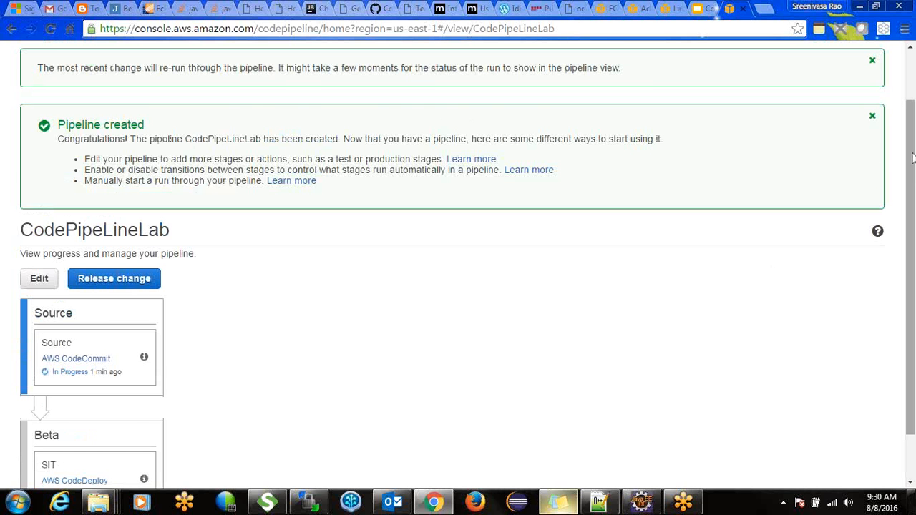
# Check the execution status of the pipeline's Source and Beta stages
pyautogui.moveTo(912, 157); pyautogui.dragTo(915, 214)
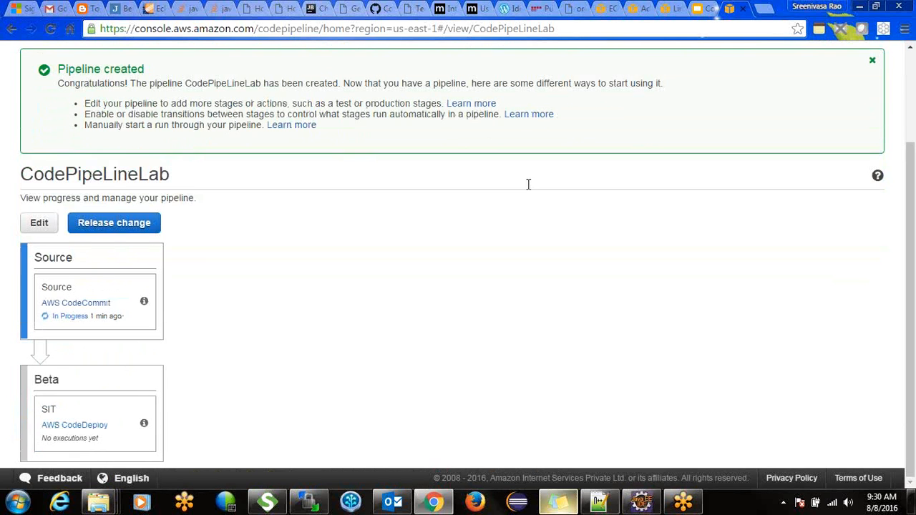
pyautogui.click(144, 302)
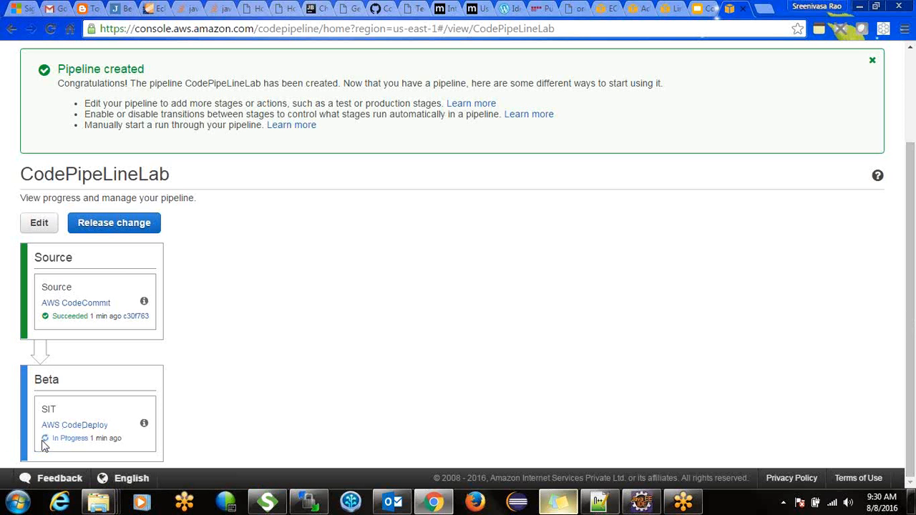
pyautogui.click(666, 7)
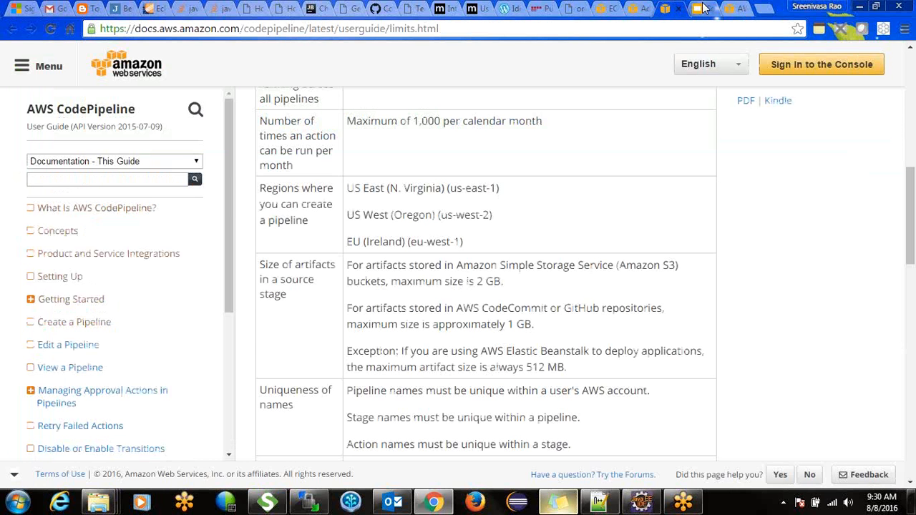
pyautogui.click(730, 9)
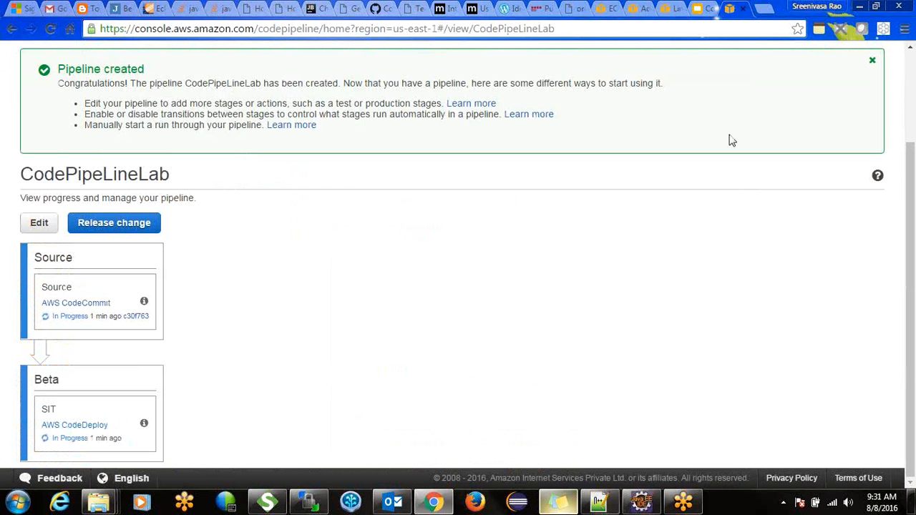
# Open the EC2 console in a separate browser tab and show the list of instances
pyautogui.scroll(3, 909, 80)
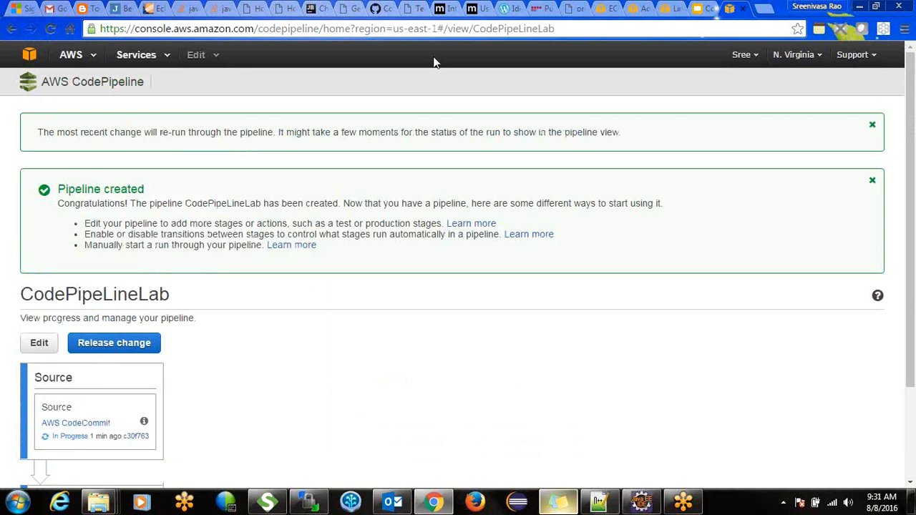
pyautogui.click(156, 57)
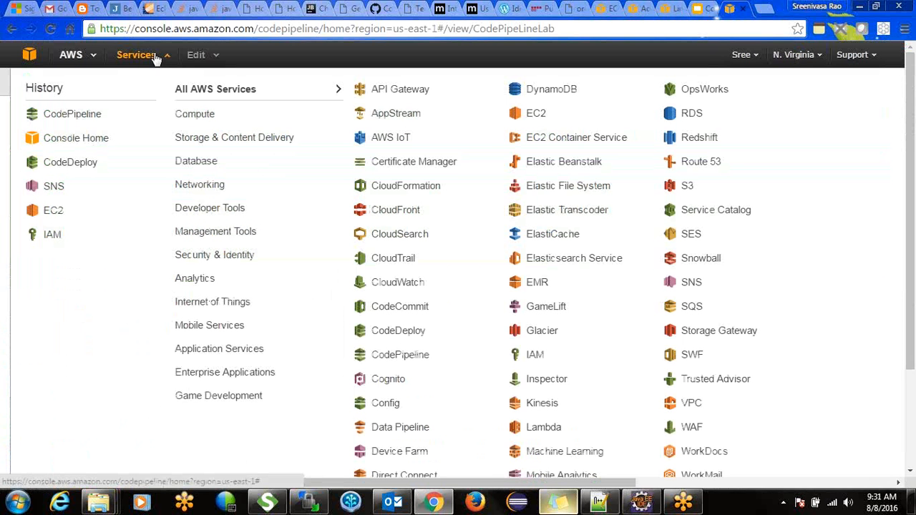
pyautogui.keyDown('ctrl'); pyautogui.click(51, 212); pyautogui.keyUp('ctrl')
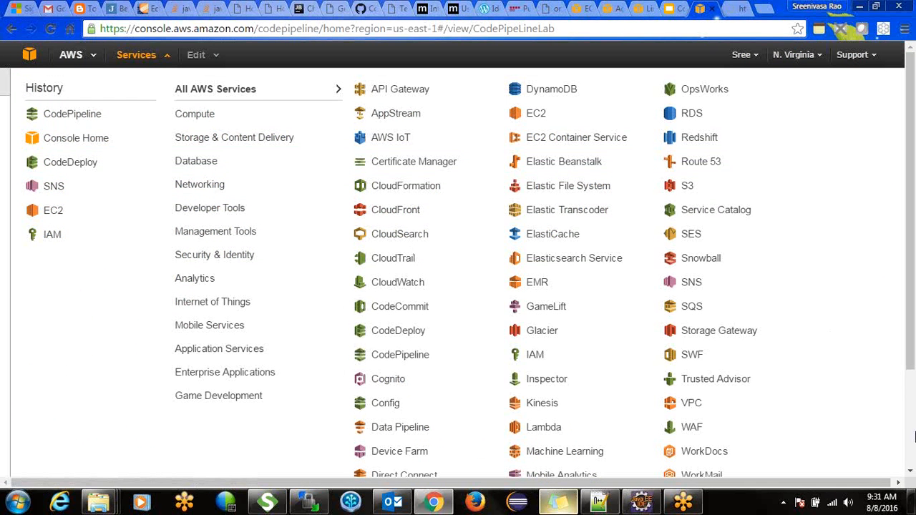
pyautogui.scroll(-2, 914, 437)
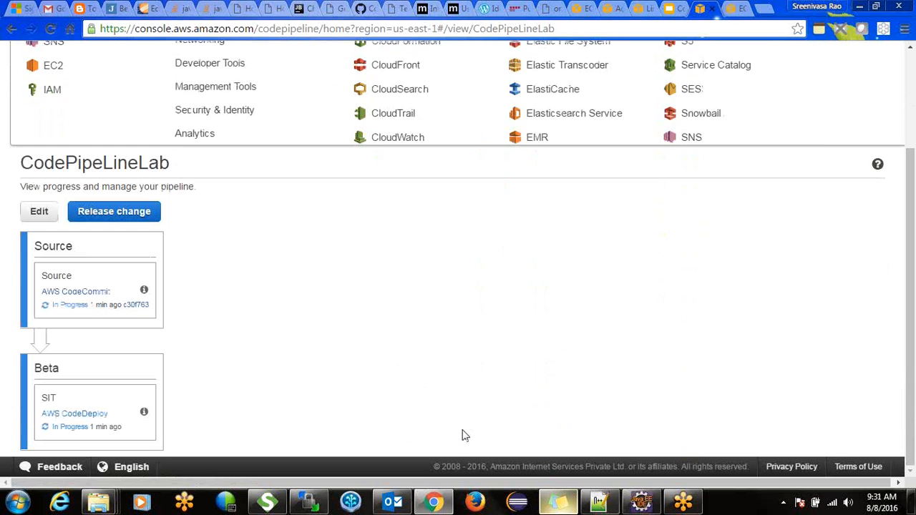
pyautogui.click(462, 431)
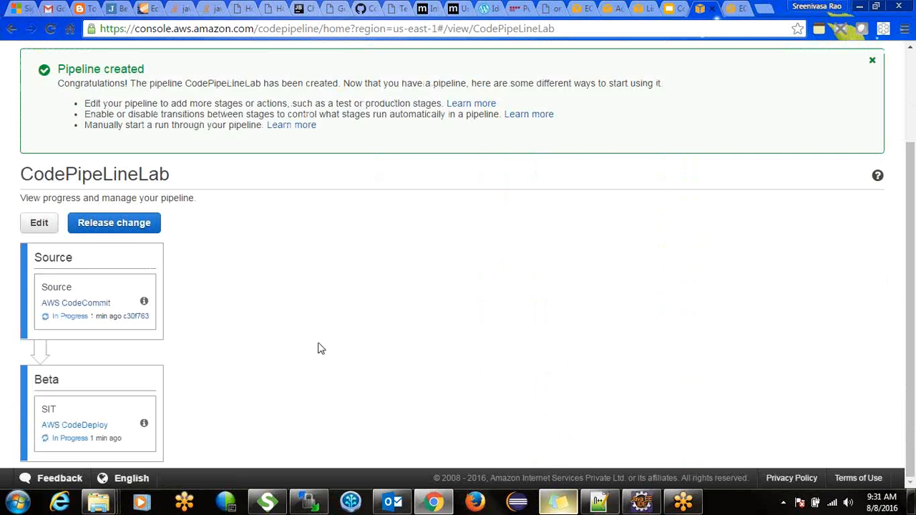
pyautogui.click(733, 8)
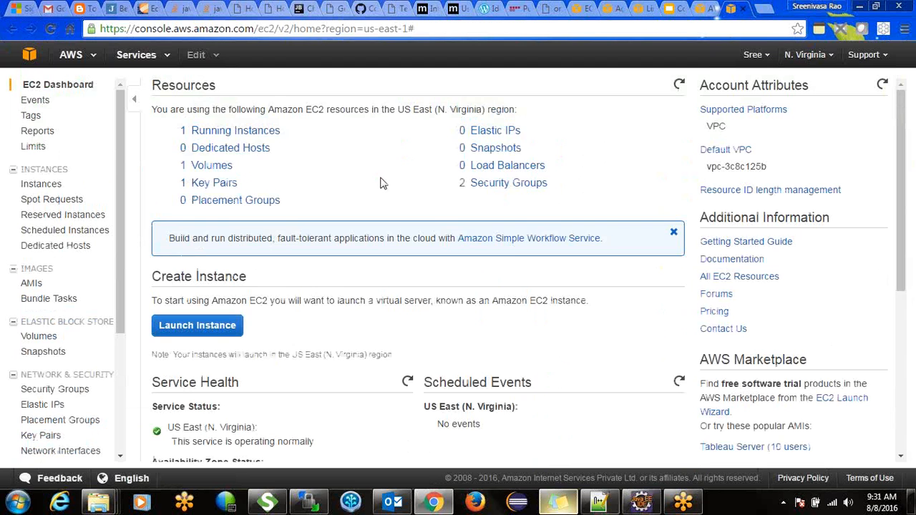
pyautogui.click(41, 186)
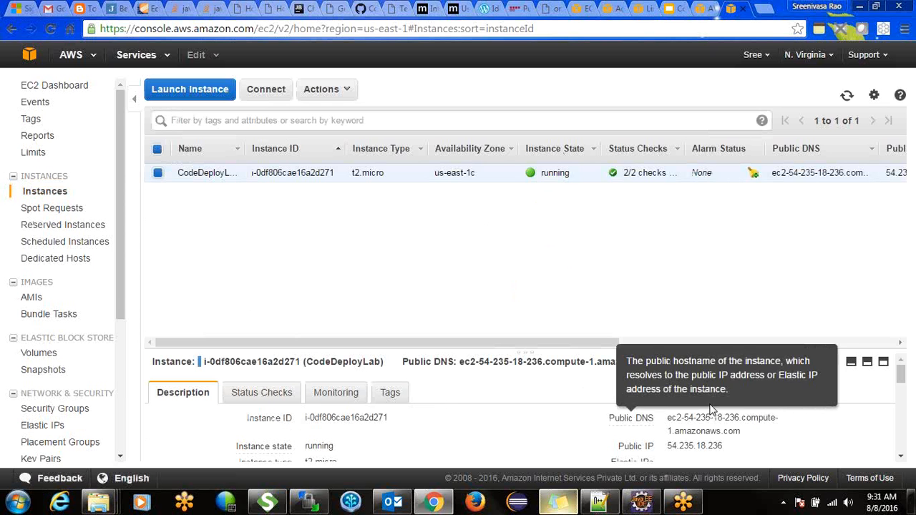
# Copy the CodeDeployLab instance's Public DNS and open that address in a new browser tab
pyautogui.moveTo(671, 424); pyautogui.dragTo(749, 438)
pyautogui.hotkey('ctrl', 'c')
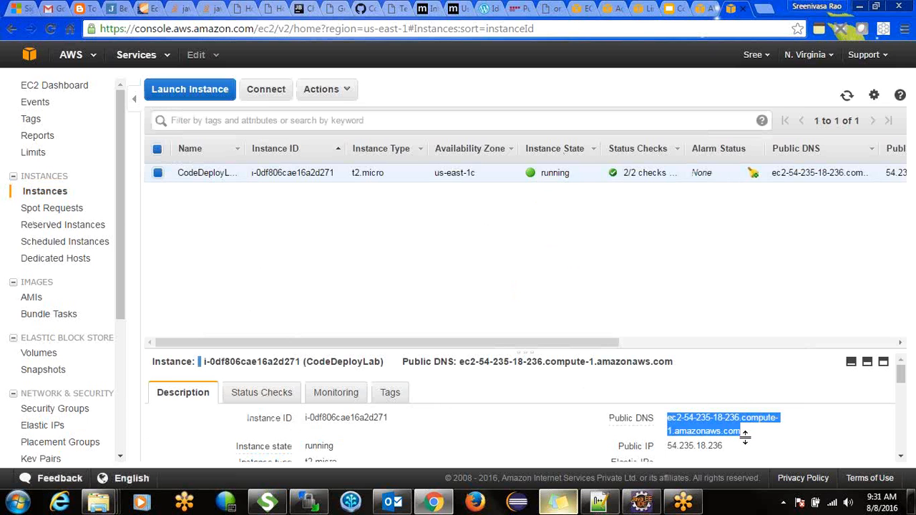
pyautogui.click(700, 7)
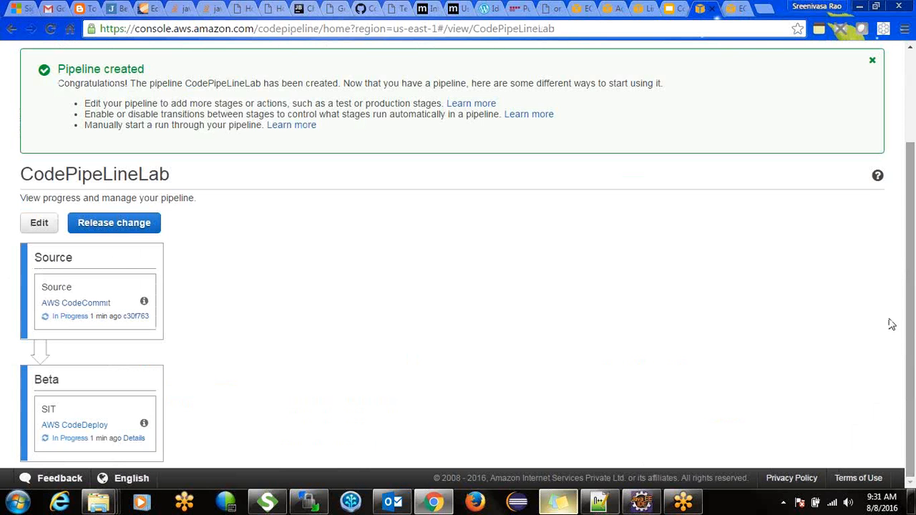
pyautogui.click(763, 11)
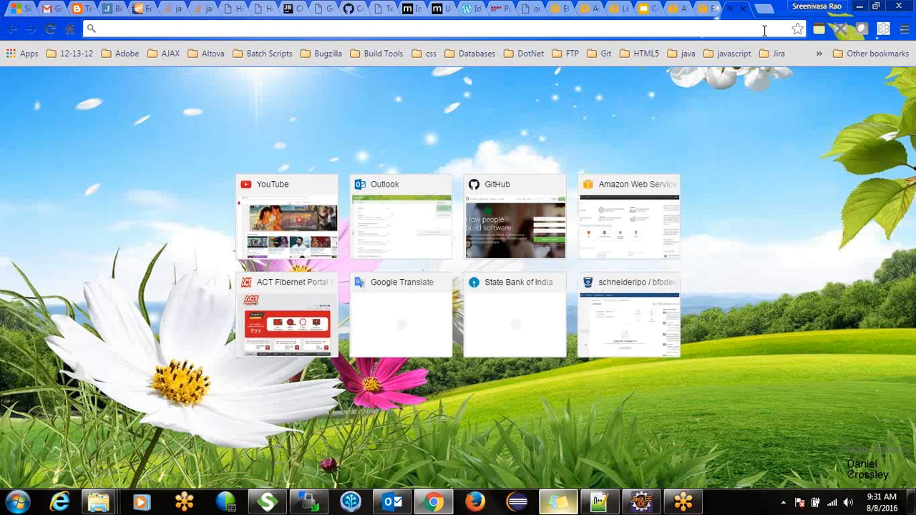
pyautogui.hotkey('ctrl', 'v')
pyautogui.press('Return')
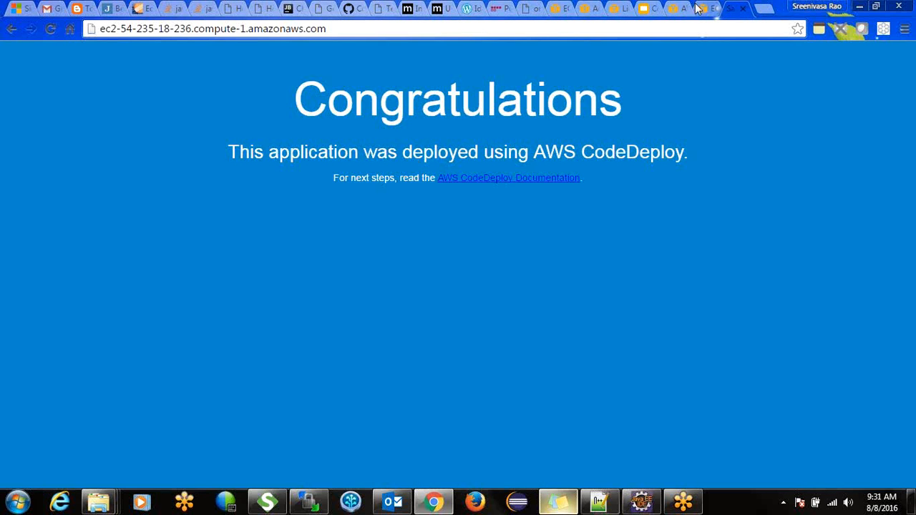
# Check the pipeline's stage progress against the deployed application page, reloading that page once the Beta deployment finishes
pyautogui.click(702, 9)
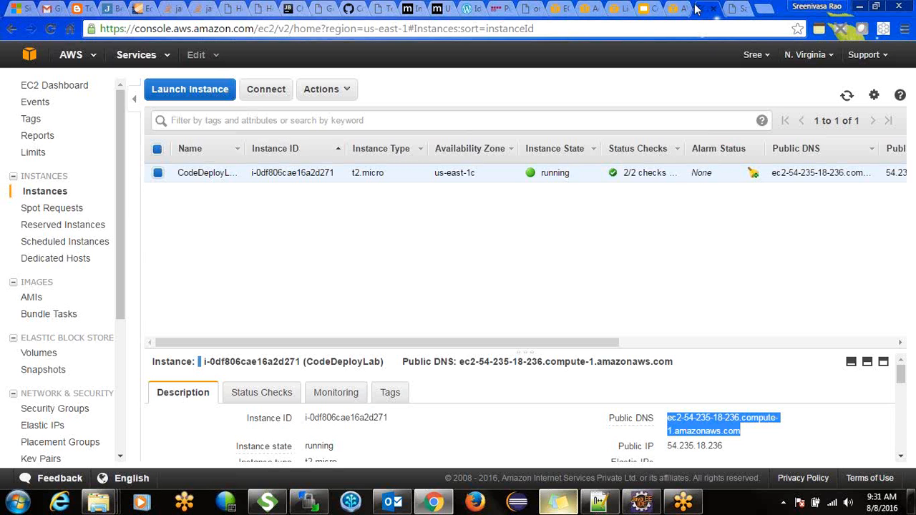
pyautogui.click(673, 9)
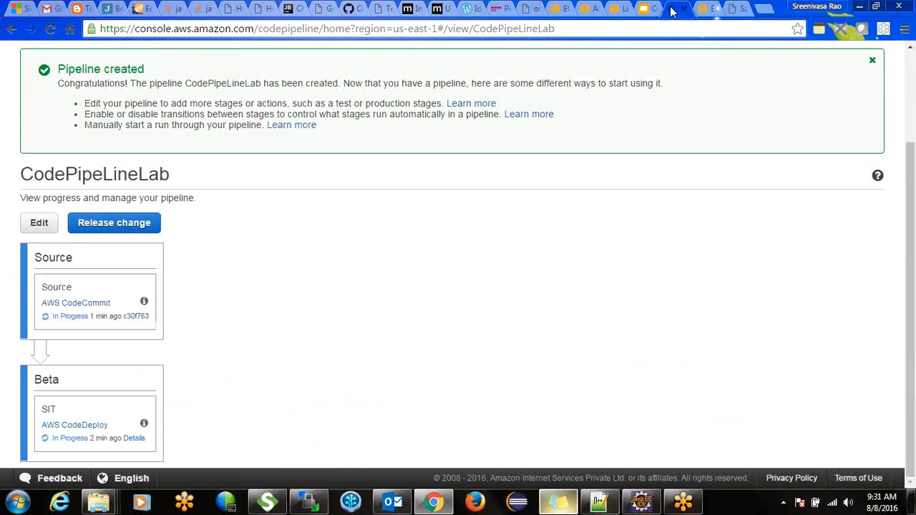
pyautogui.click(732, 10)
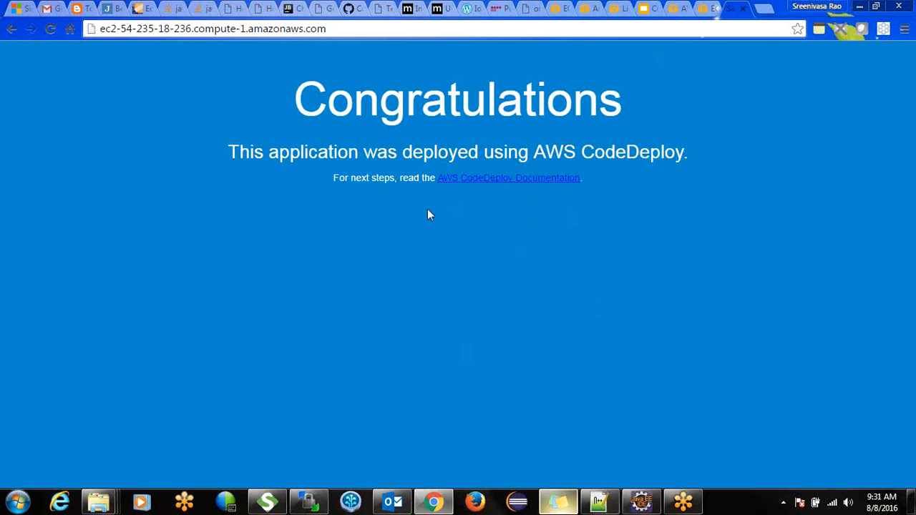
pyautogui.click(706, 10)
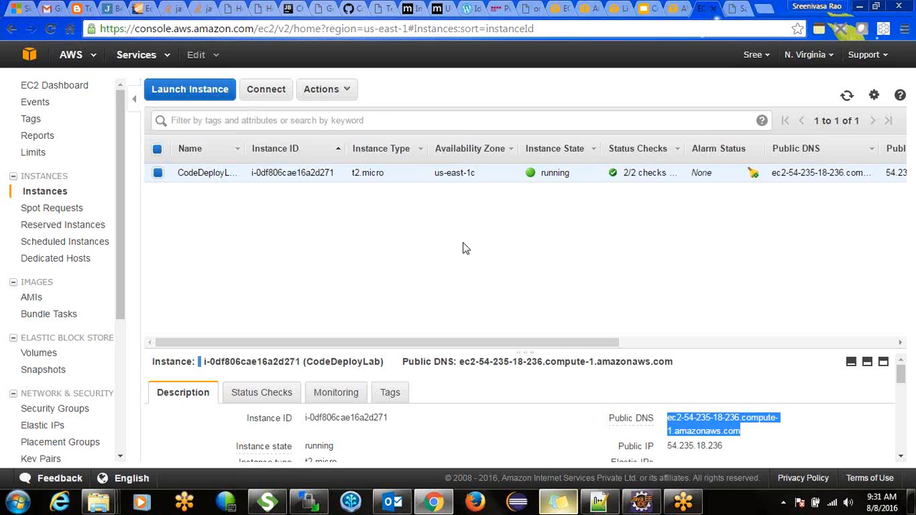
pyautogui.click(673, 9)
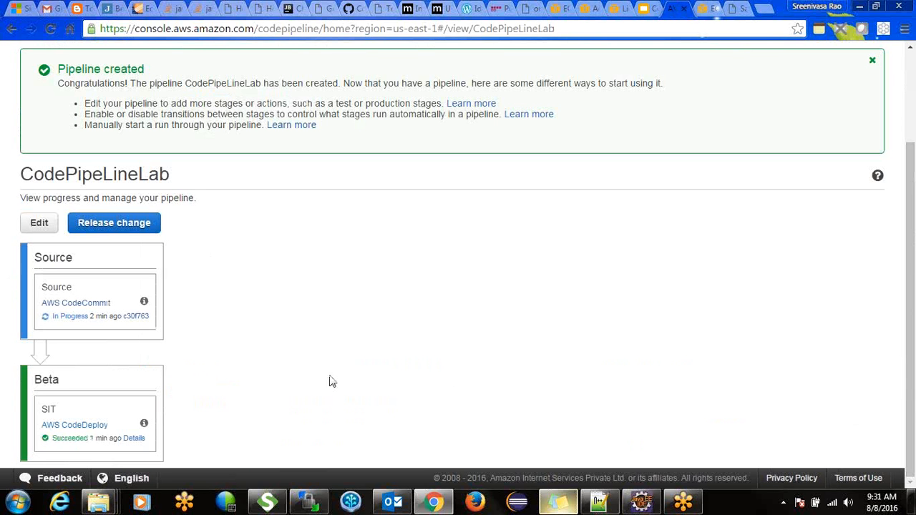
pyautogui.click(733, 10)
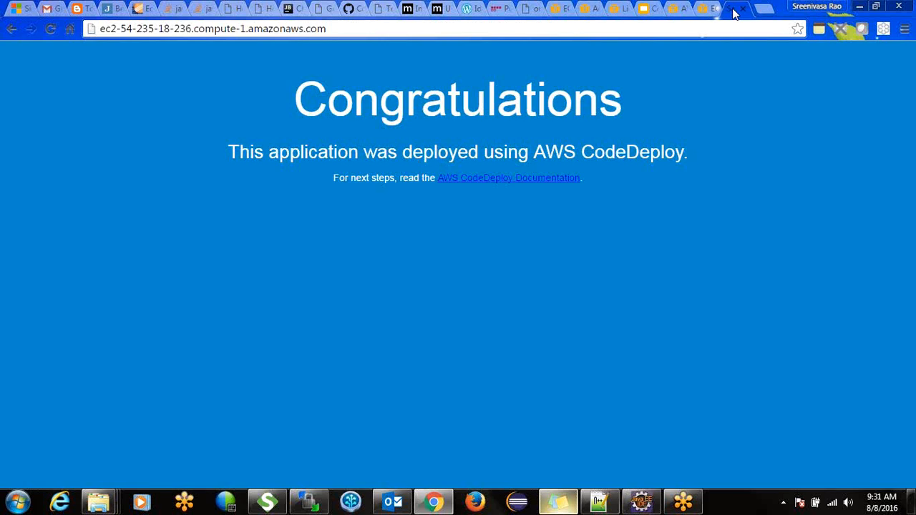
pyautogui.click(47, 33)
pyautogui.click(676, 8)
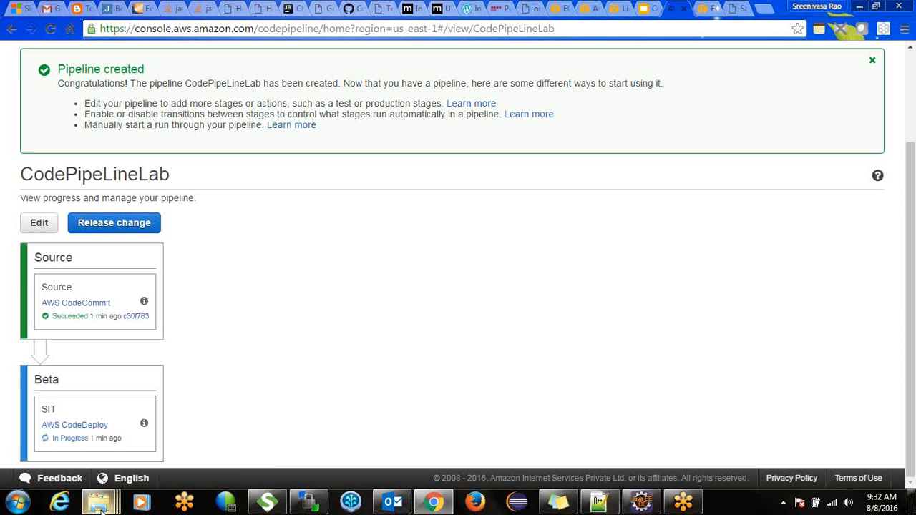
# Close the open File Explorer windows, including aws-codedeploy-lab, config and AR-WorkSpace
pyautogui.click(16, 504)
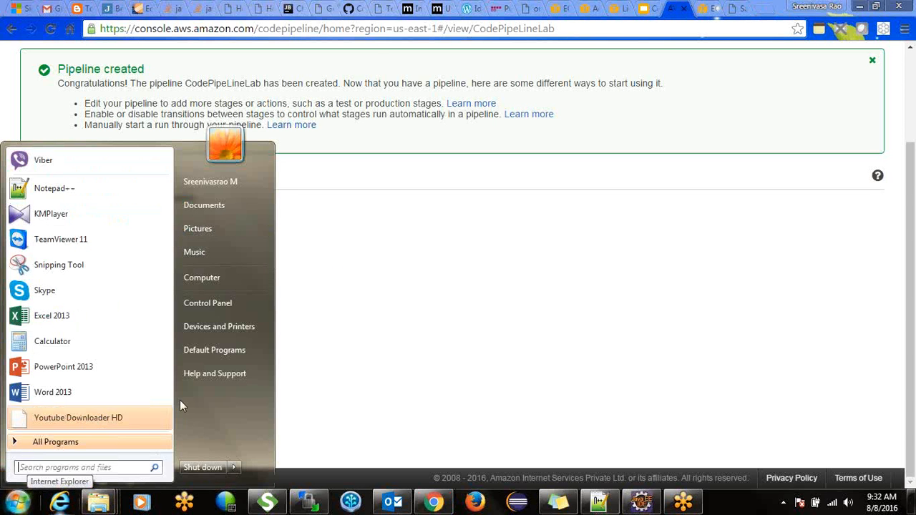
pyautogui.click(99, 503)
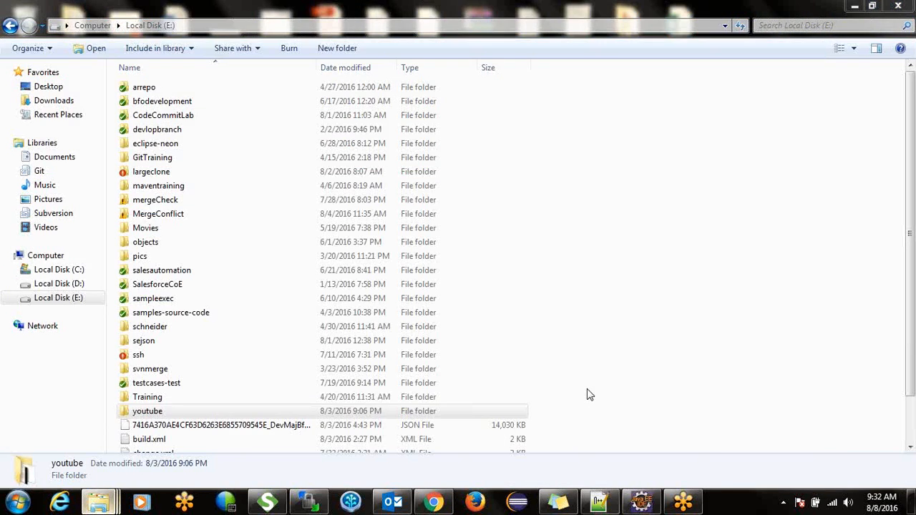
pyautogui.click(585, 391)
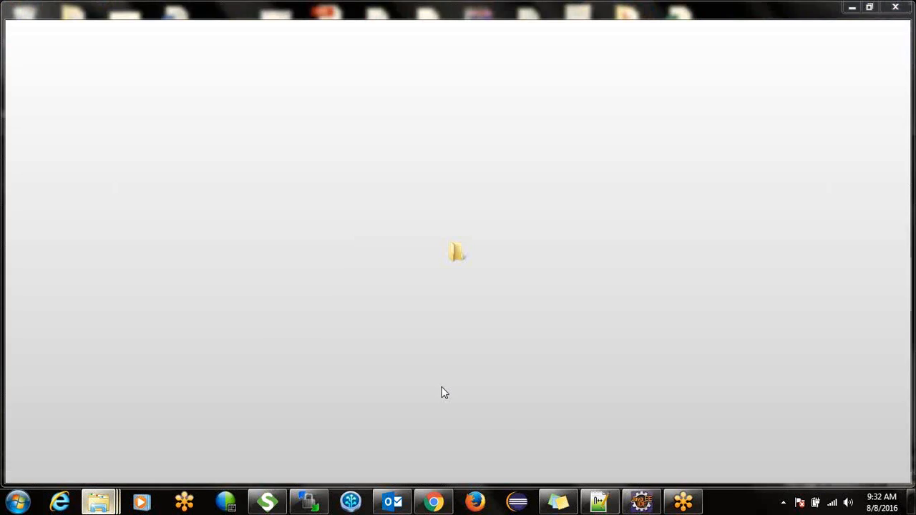
pyautogui.click(441, 390)
pyautogui.click(298, 395)
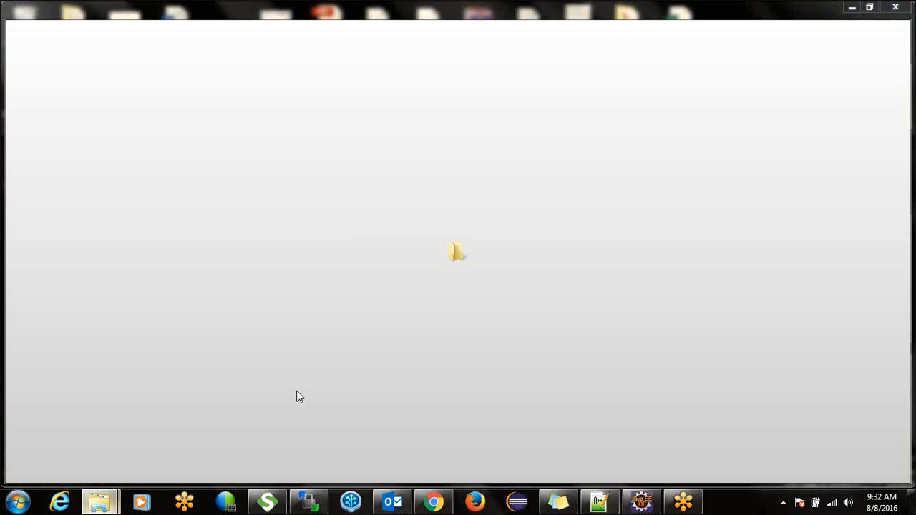
pyautogui.click(298, 392)
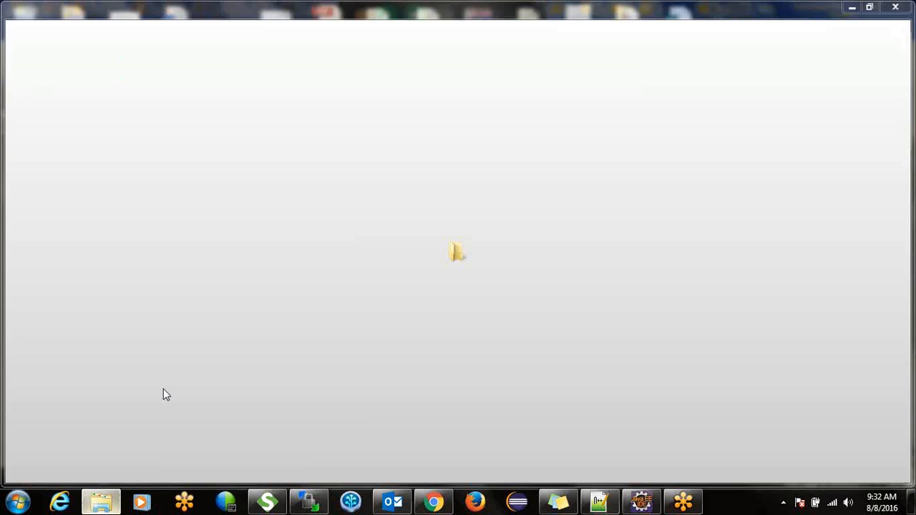
pyautogui.click(164, 389)
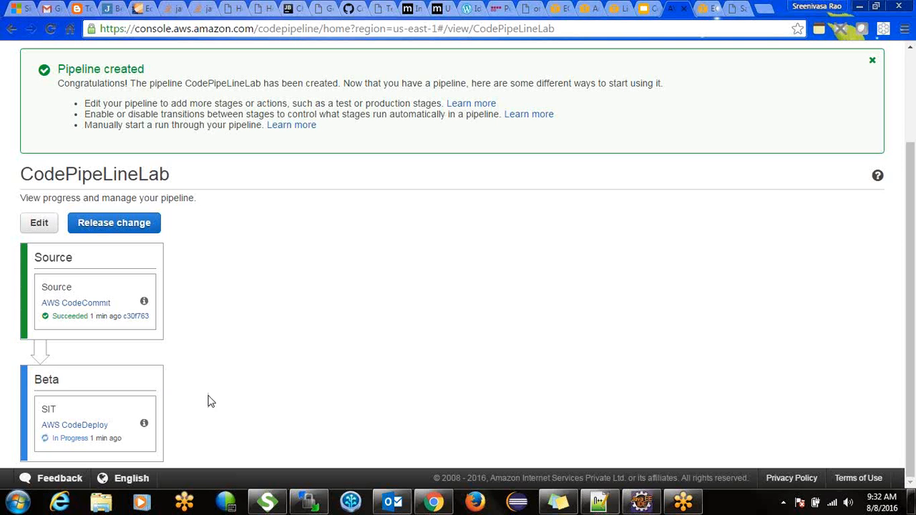
# Open a new maximized File Explorer window on Local Disk (E:) and locate the CodeCommitLab folder
pyautogui.press('super+e')
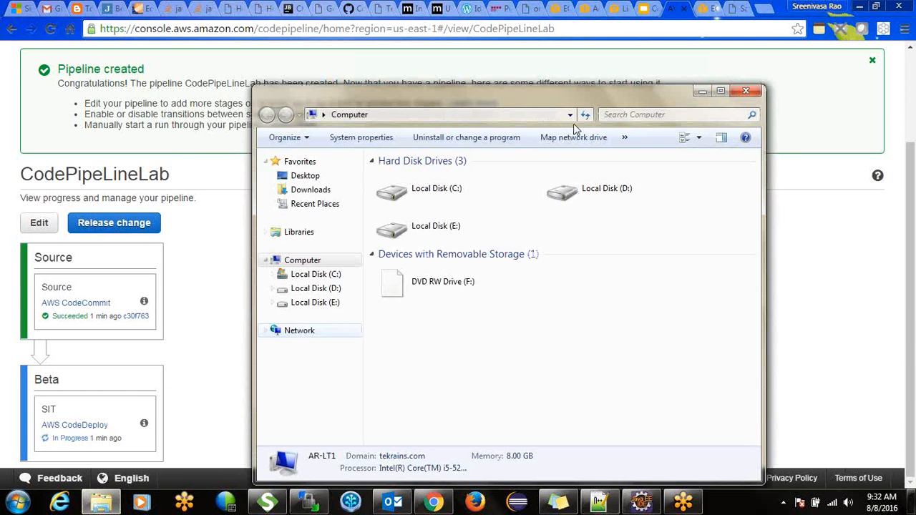
pyautogui.click(722, 91)
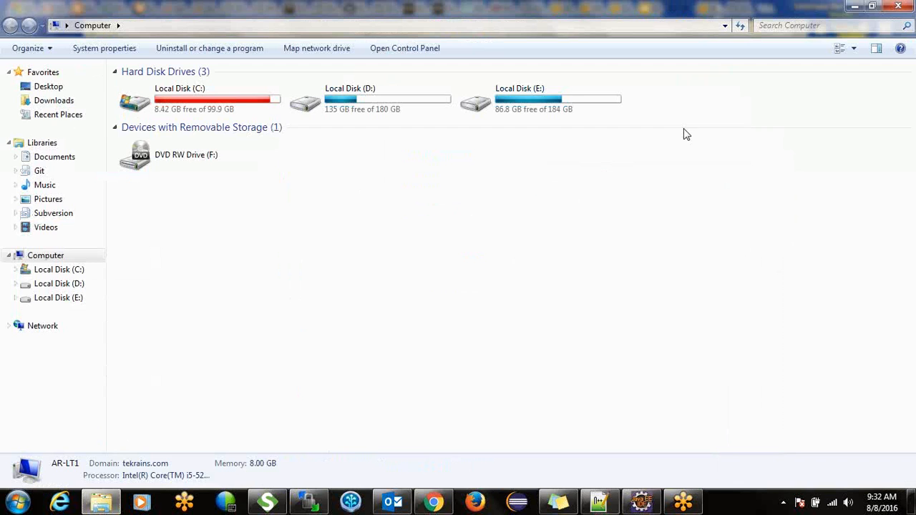
pyautogui.doubleClick(544, 100)
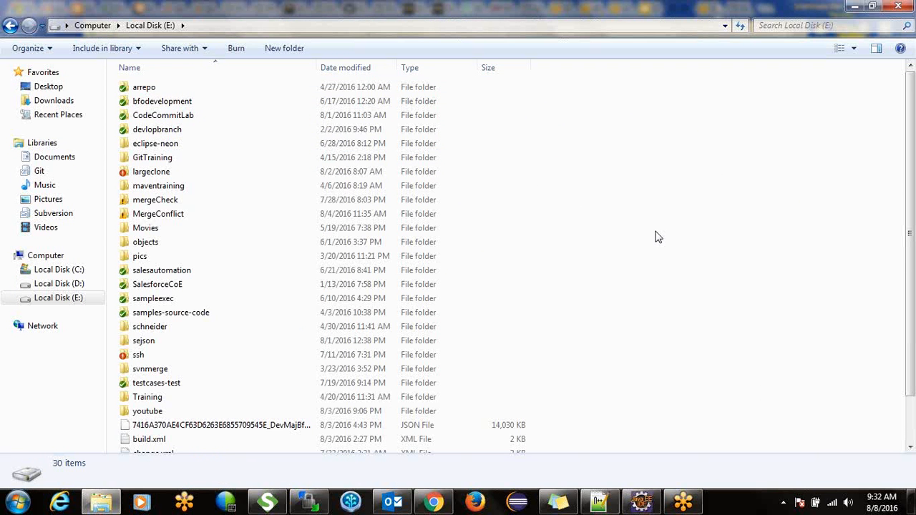
pyautogui.press('c')
pyautogui.press('c')
pyautogui.press('c')
pyautogui.press('c')
pyautogui.press('c')
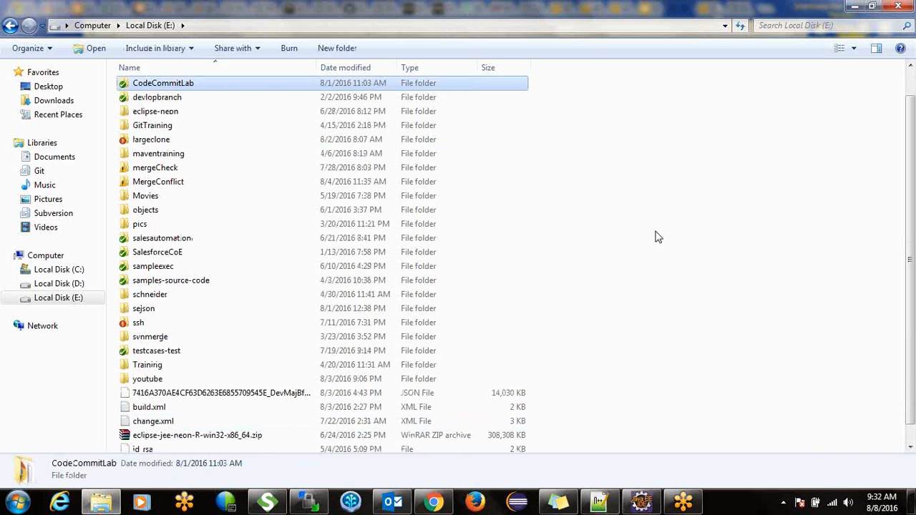
pyautogui.click(658, 237)
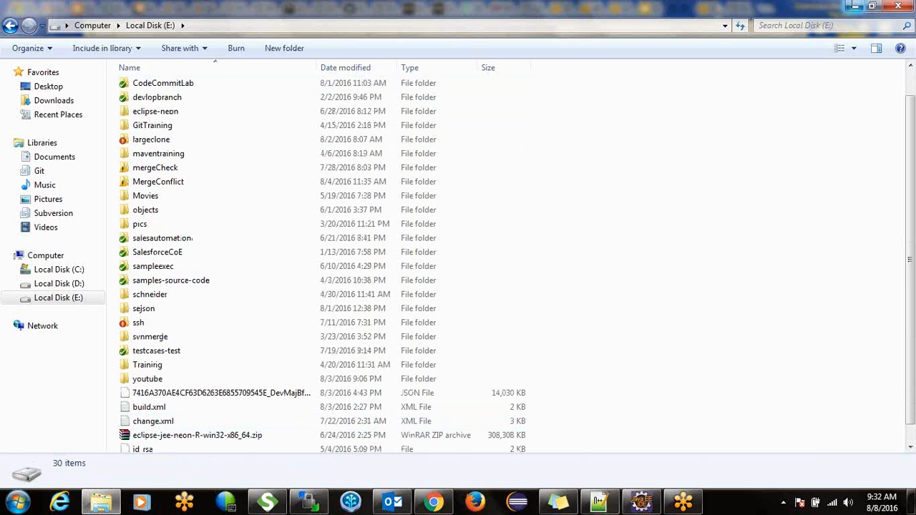
# Switch to Chrome and open the CodeCommit console in a separate tab from the EC2 console, closing the service list there
pyautogui.click(438, 507)
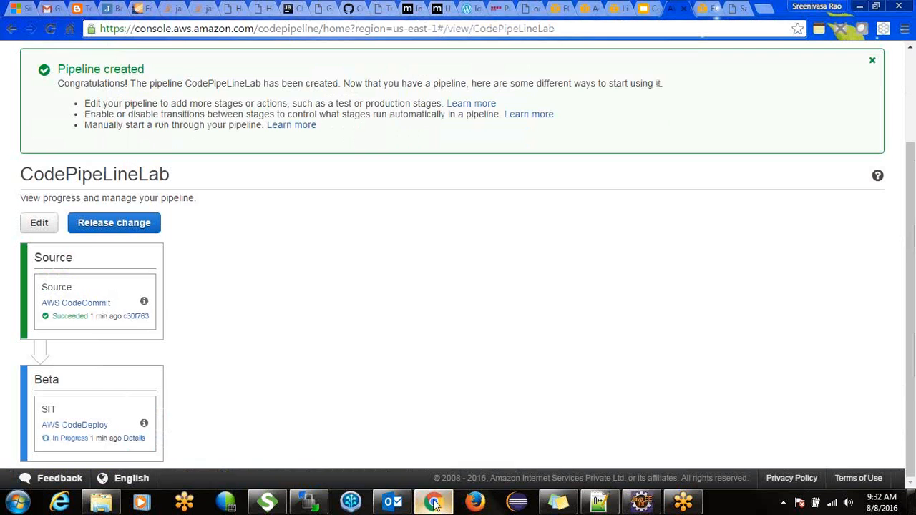
pyautogui.click(707, 9)
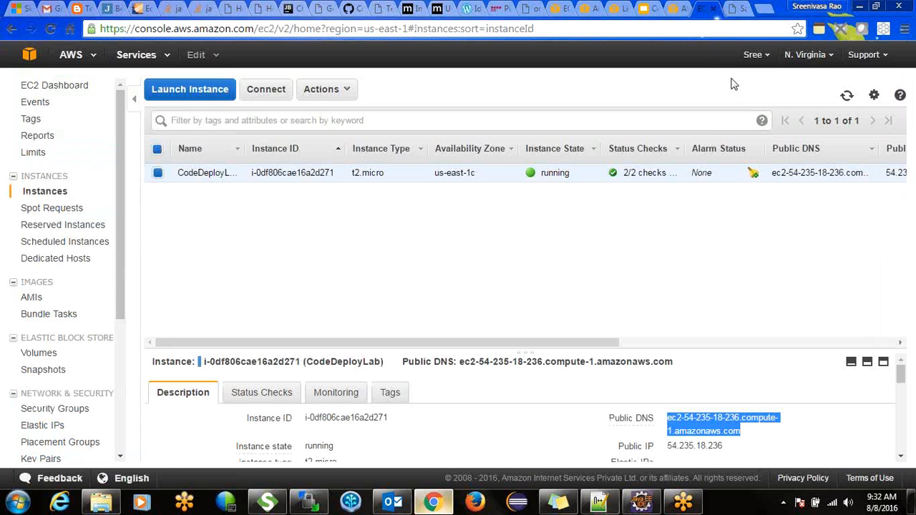
pyautogui.click(159, 57)
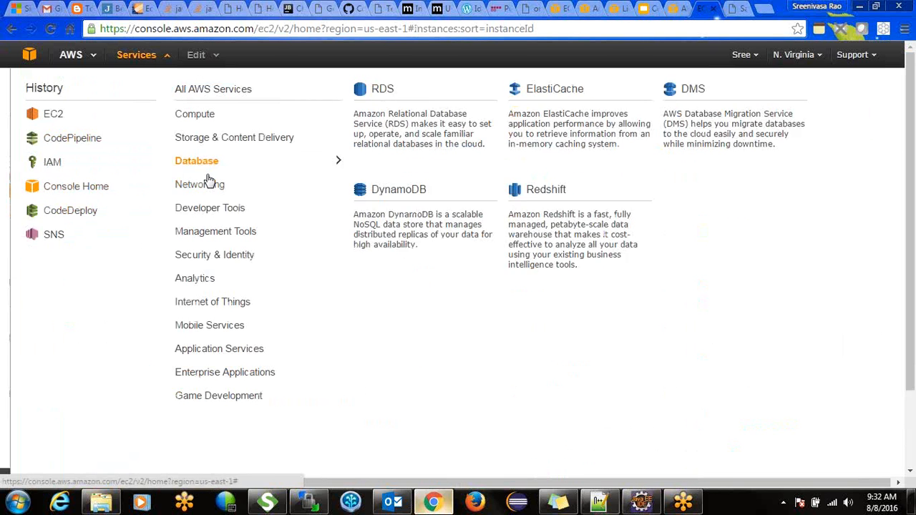
pyautogui.moveTo(231, 208)
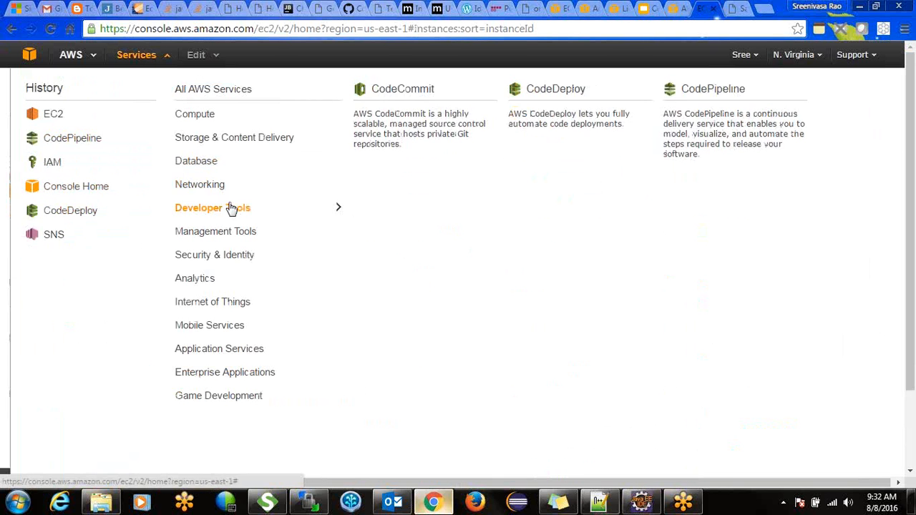
pyautogui.click(393, 94)
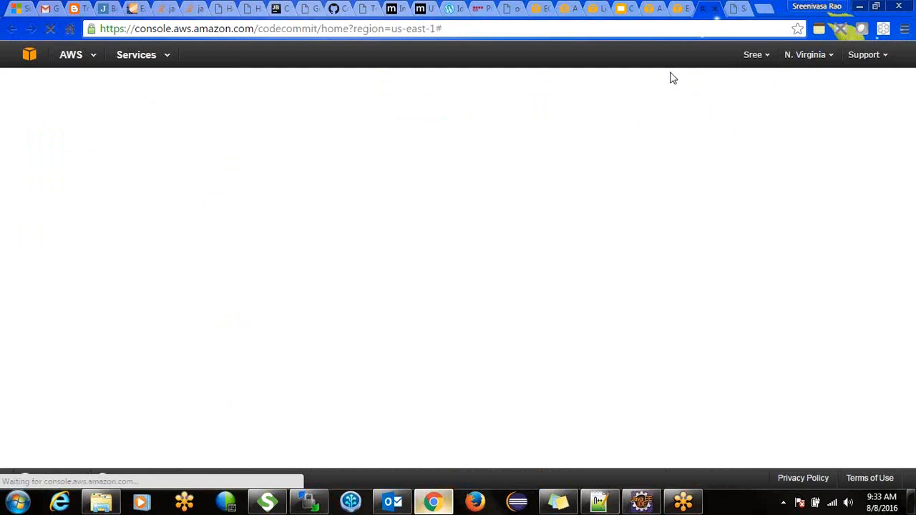
pyautogui.click(680, 9)
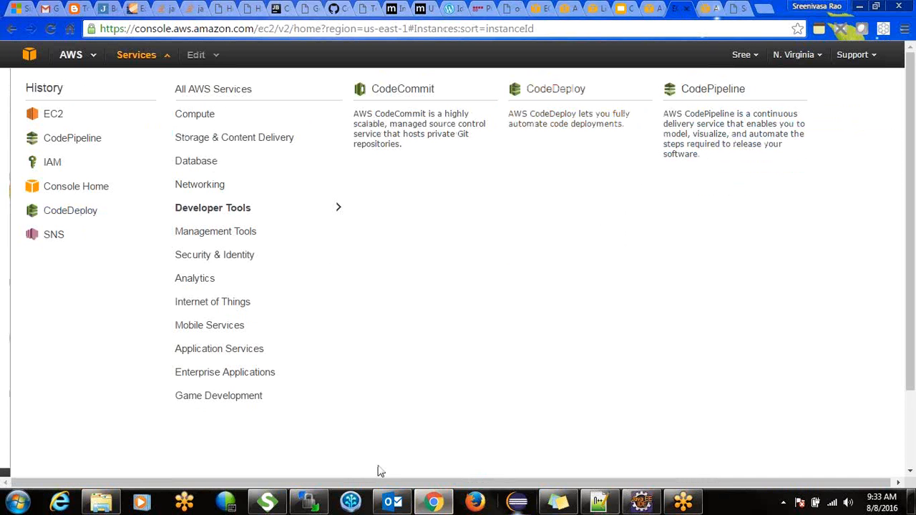
pyautogui.click(912, 450)
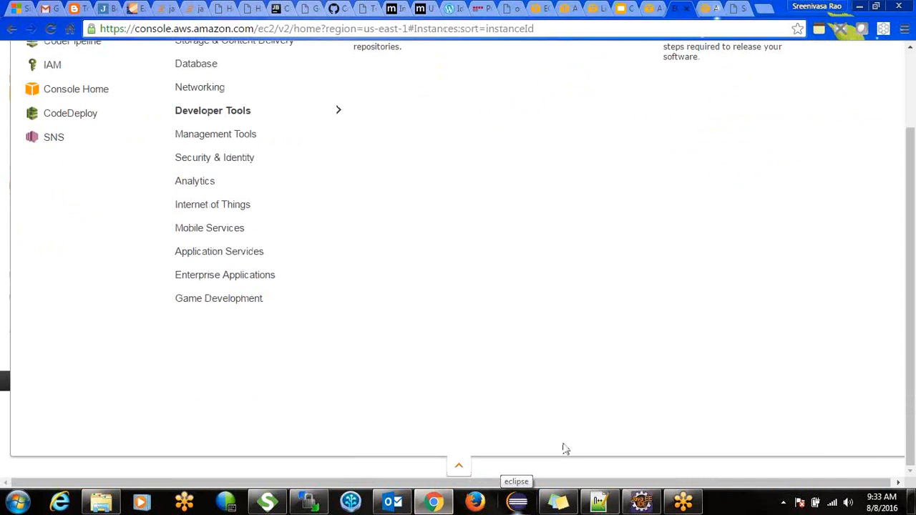
pyautogui.click(462, 466)
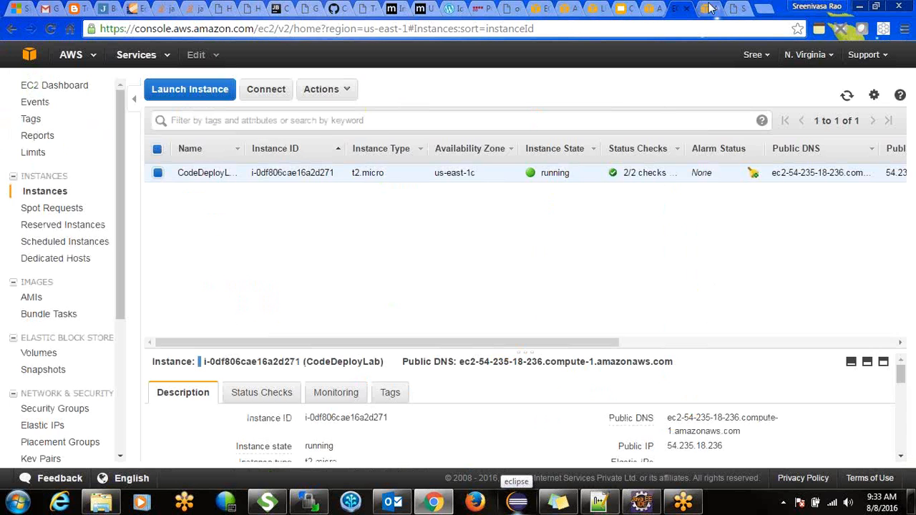
# Open the CodeCommitLab repository in the CodeCommit console and copy its HTTPS clone URL
pyautogui.click(708, 8)
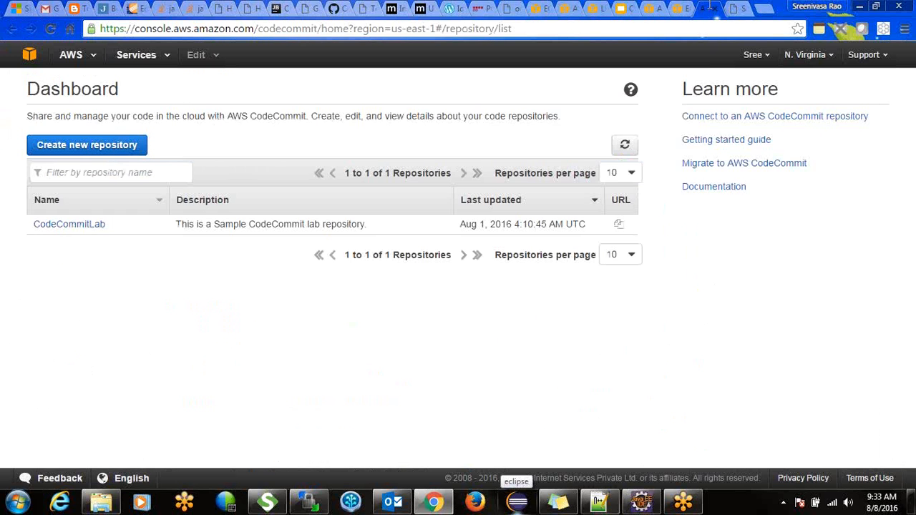
pyautogui.click(82, 224)
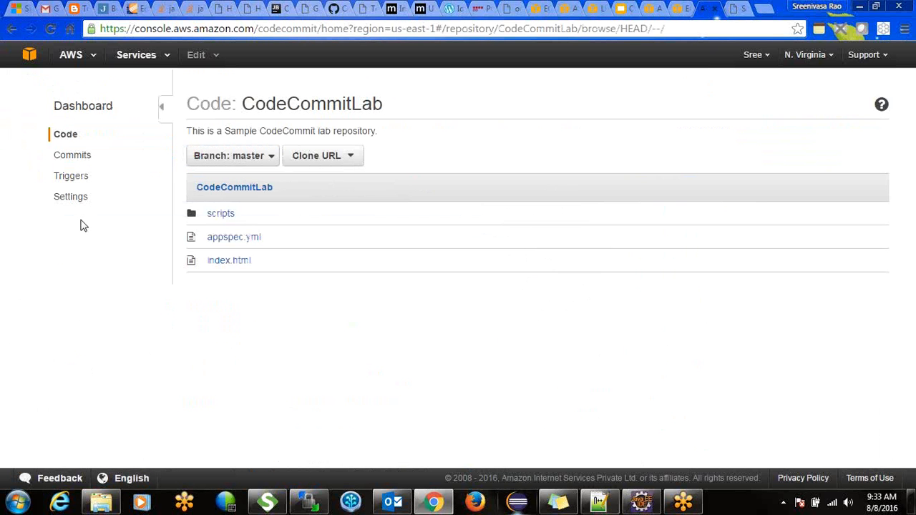
pyautogui.click(350, 155)
pyautogui.click(304, 199)
pyautogui.press('super+c')
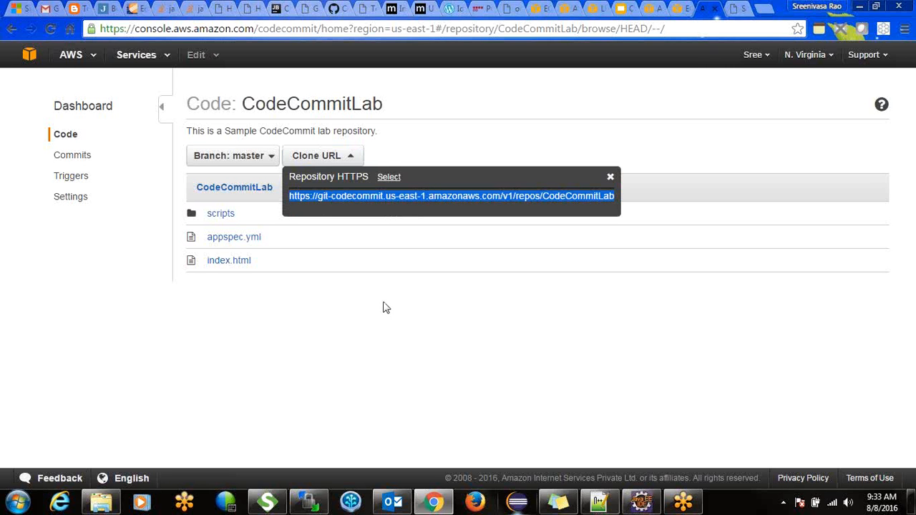
# Switch to File Explorer and open a command prompt at the root of Local Disk (E:)
pyautogui.click(103, 502)
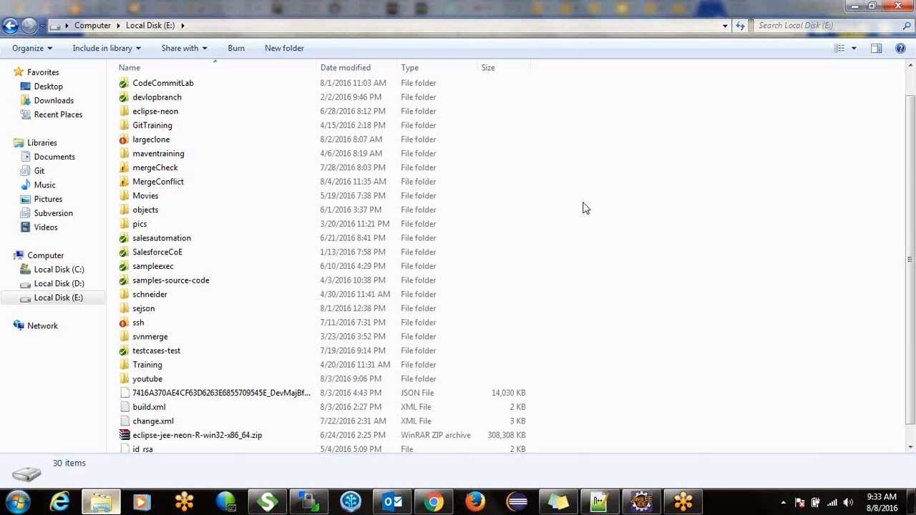
pyautogui.hotkey('alt', 'd')
pyautogui.write('cmd')
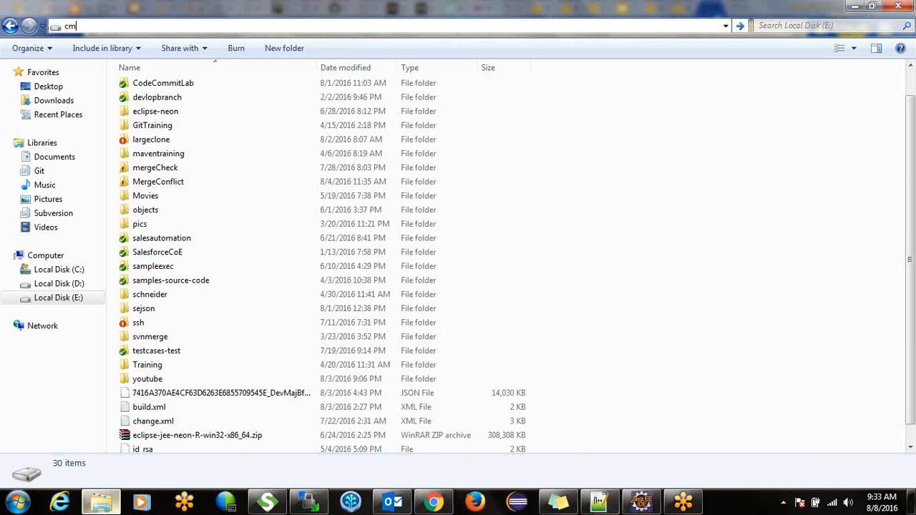
pyautogui.press('Return')
pyautogui.write('git')
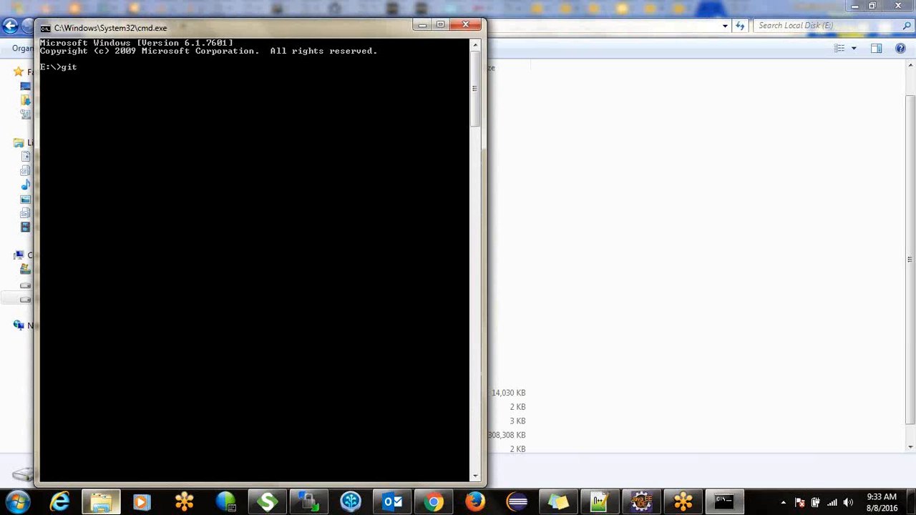
pyautogui.write(' clone')
pyautogui.rightClick(258, 107)
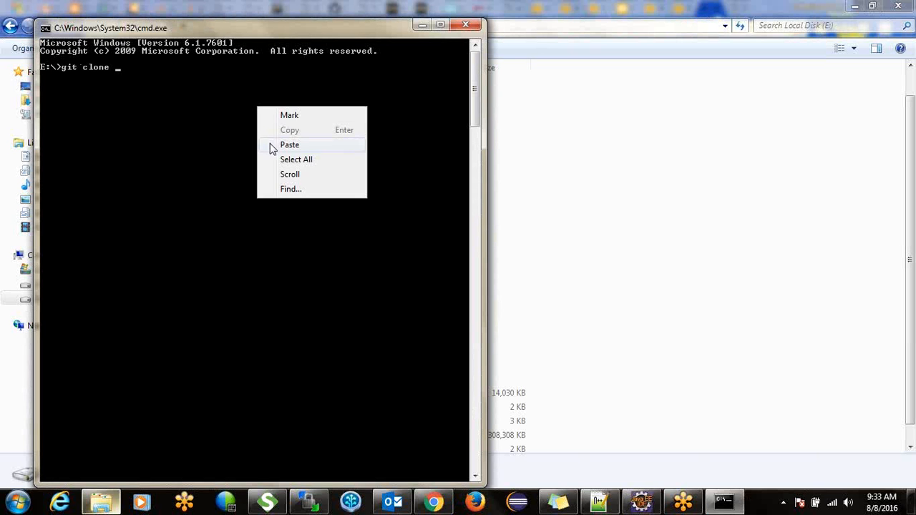
pyautogui.click(270, 145)
pyautogui.press('Return')
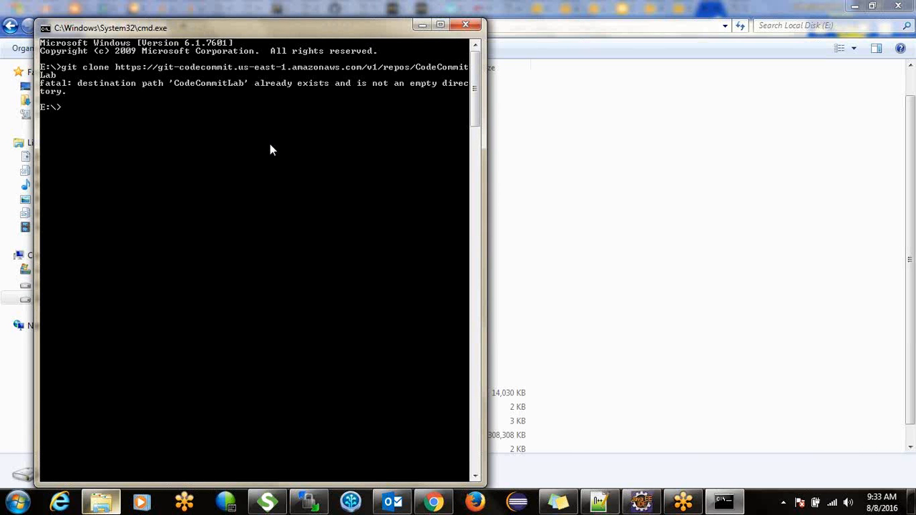
# Permanently delete the existing CodeCommitLab folder from Local Disk (E:) in File Explorer
pyautogui.click(668, 215)
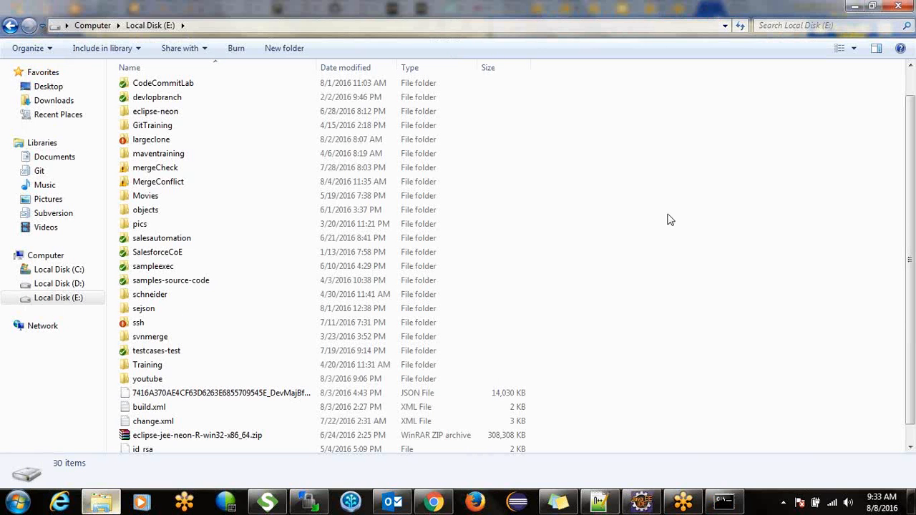
pyautogui.press('c')
pyautogui.press('o')
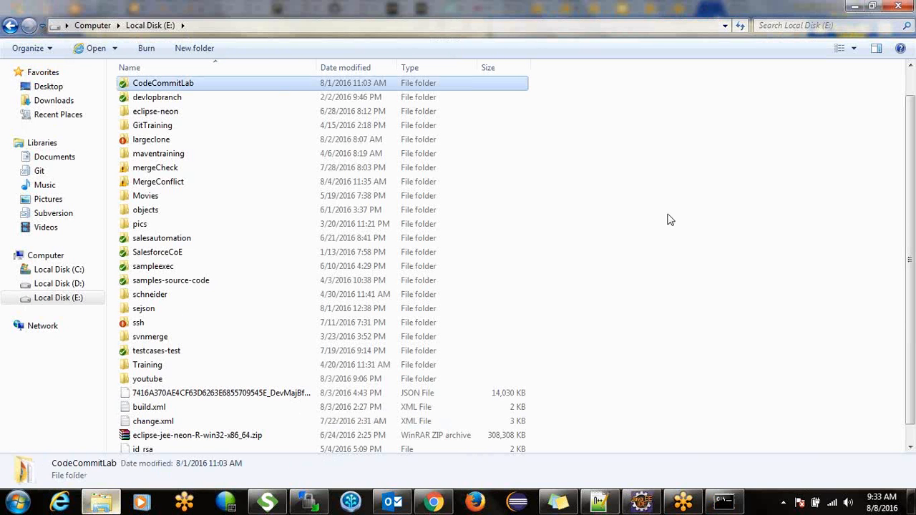
pyautogui.doubleClick(178, 84)
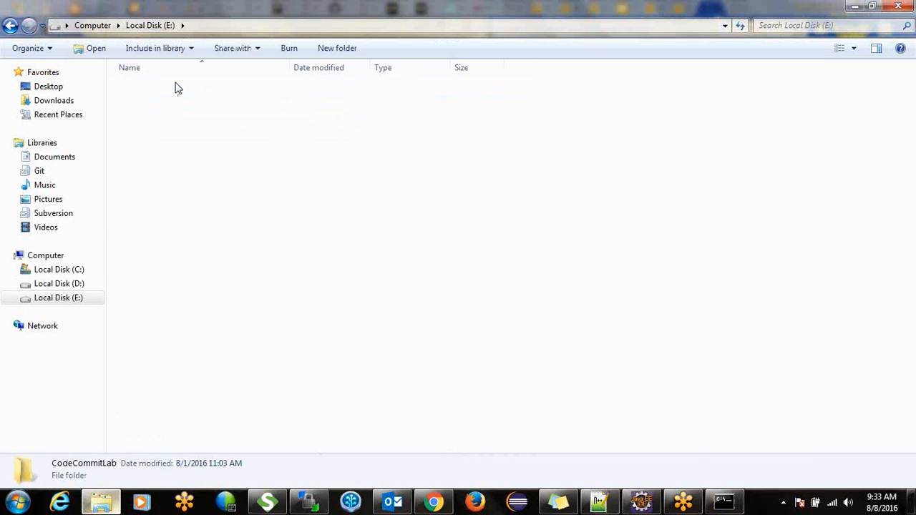
pyautogui.click(162, 30)
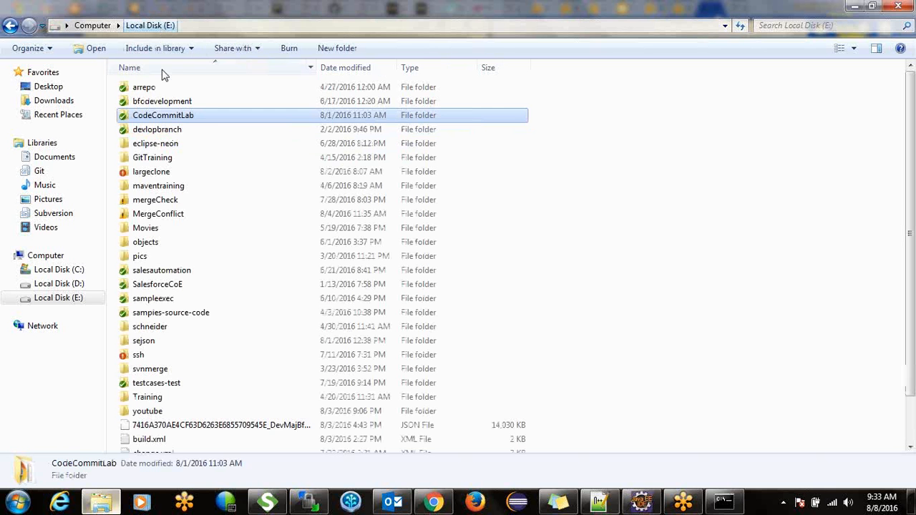
pyautogui.click(164, 129)
pyautogui.click(180, 116)
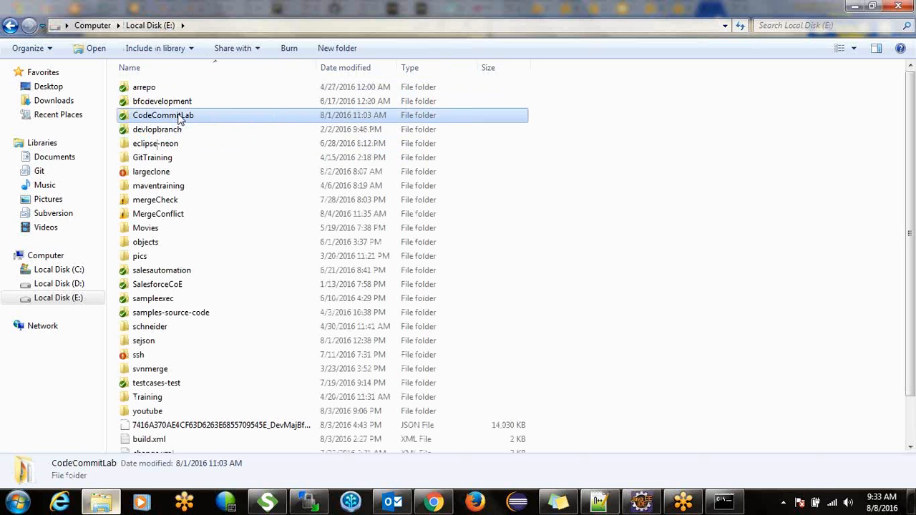
pyautogui.hotkey('shift', 'Delete')
pyautogui.press('Escape')
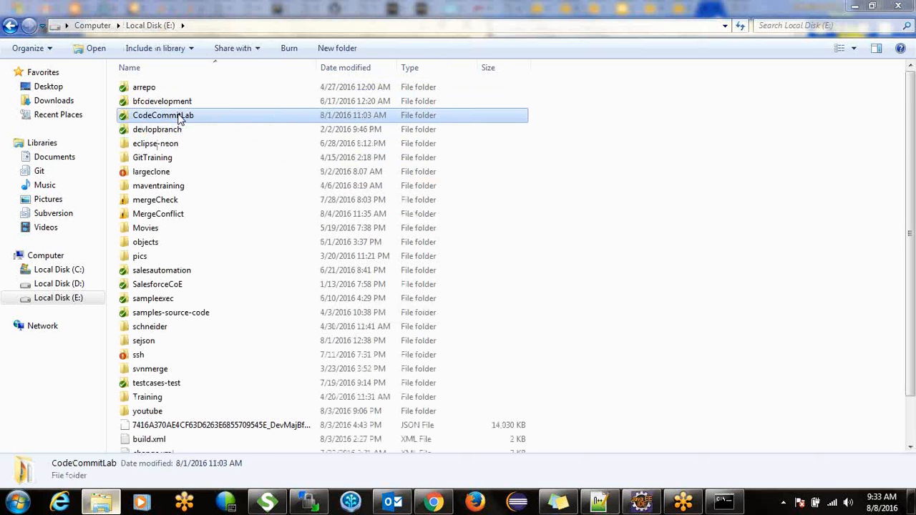
pyautogui.hotkey('shift', 'Delete')
pyautogui.press('Return')
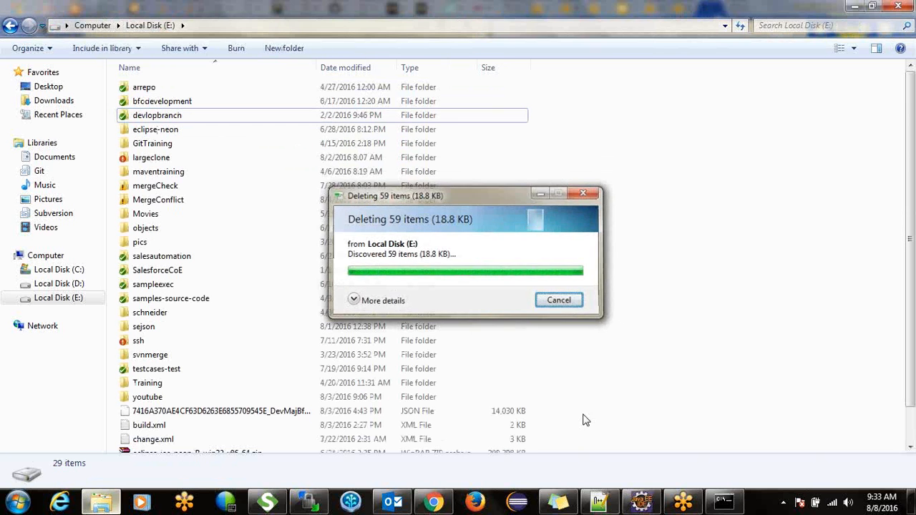
pyautogui.hotkey('alt', 'Tab')
pyautogui.press('Up')
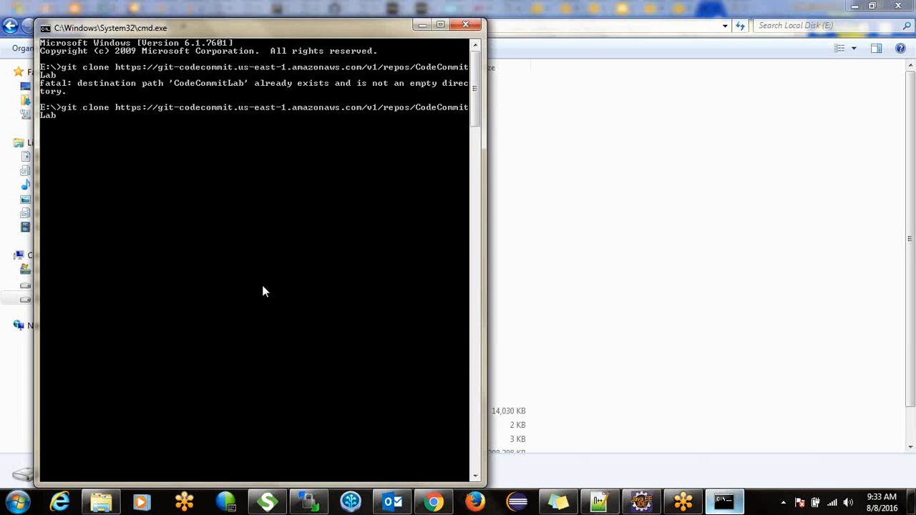
pyautogui.press('Return')
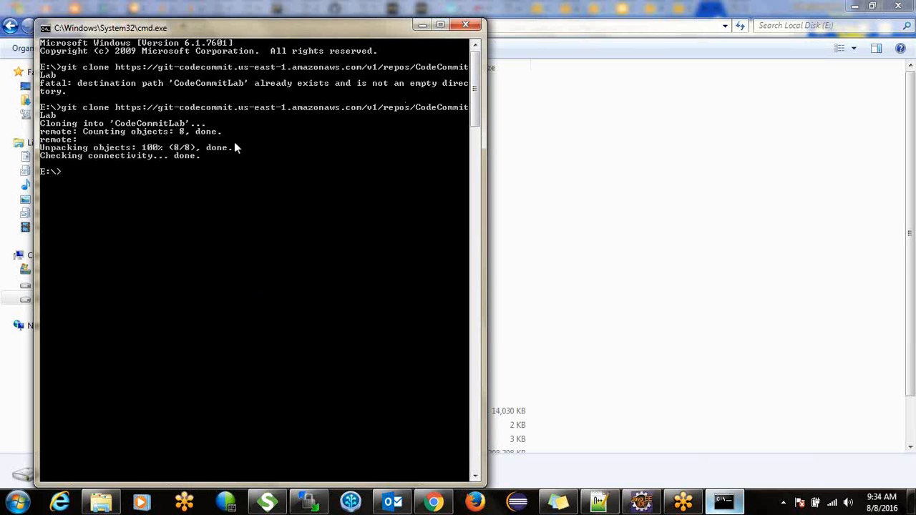
# Switch to File Explorer and open index.html from the cloned CodeCommitLab folder in Notepad++
pyautogui.click(594, 166)
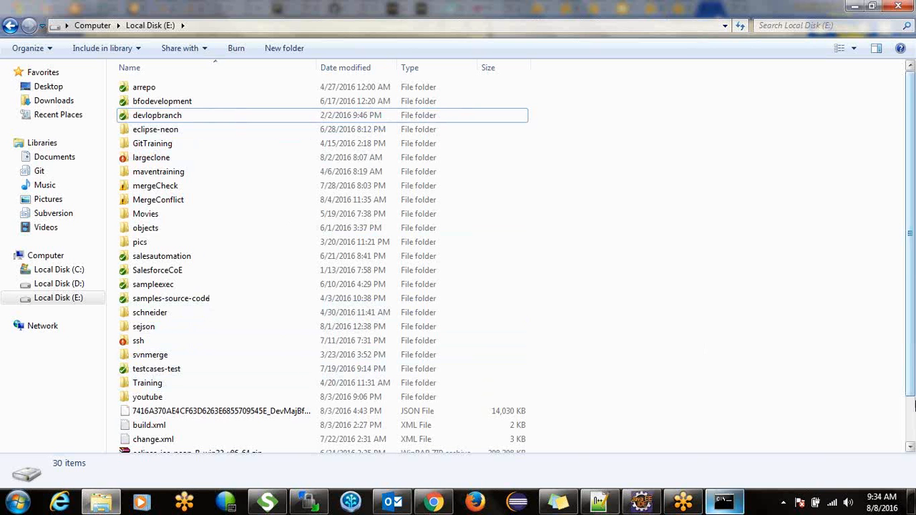
pyautogui.scroll(-2, 608, 377)
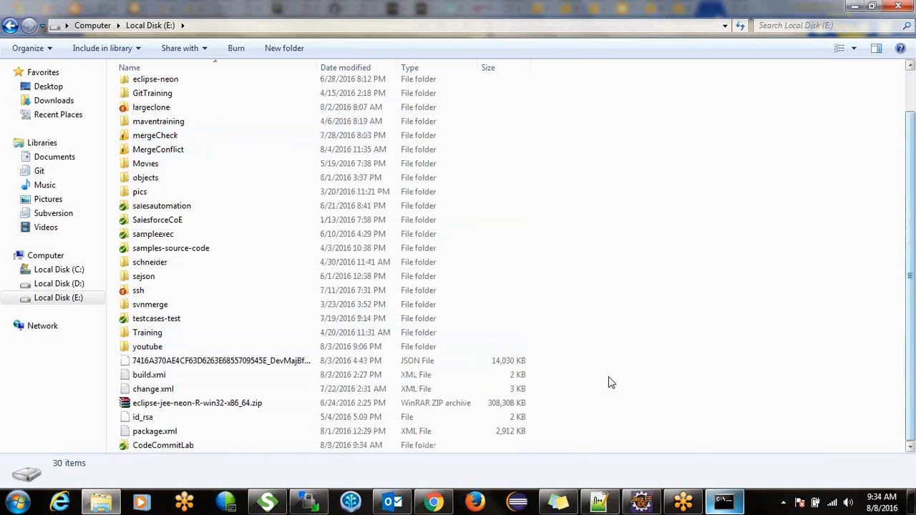
pyautogui.doubleClick(177, 447)
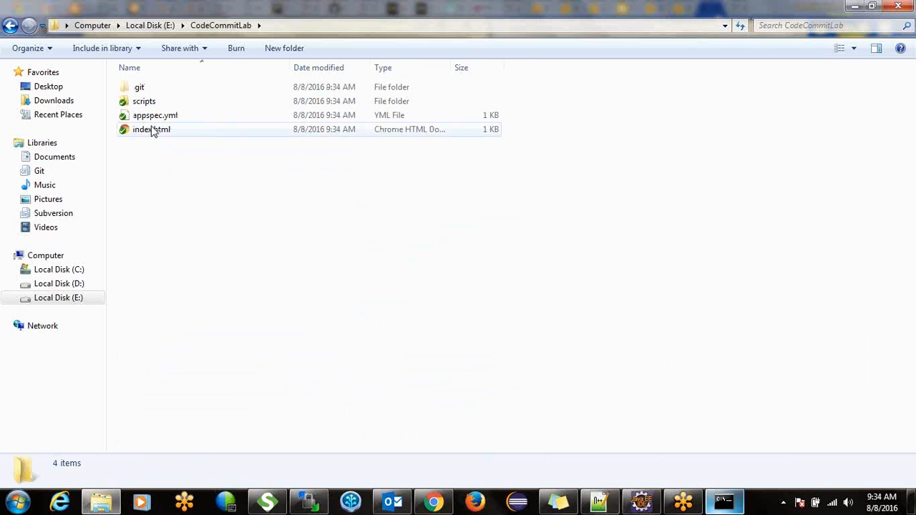
pyautogui.click(153, 131)
pyautogui.rightClick(152, 131)
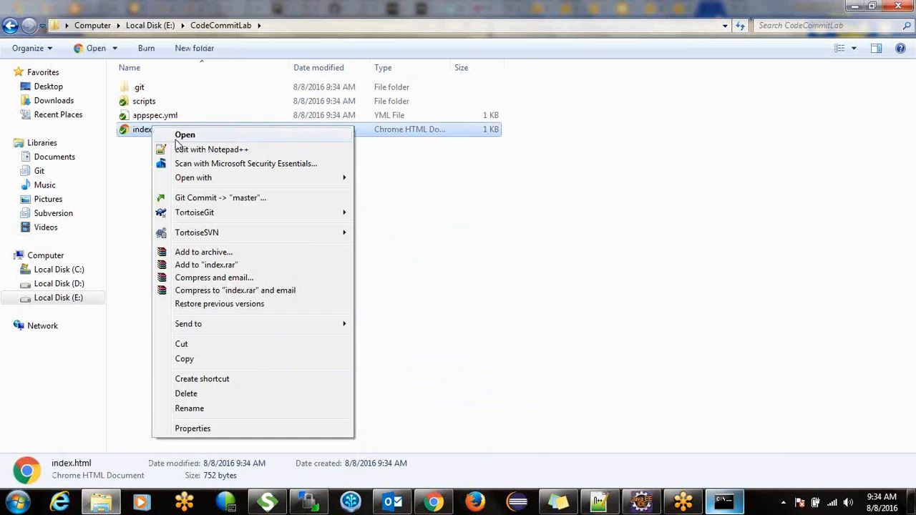
pyautogui.click(216, 151)
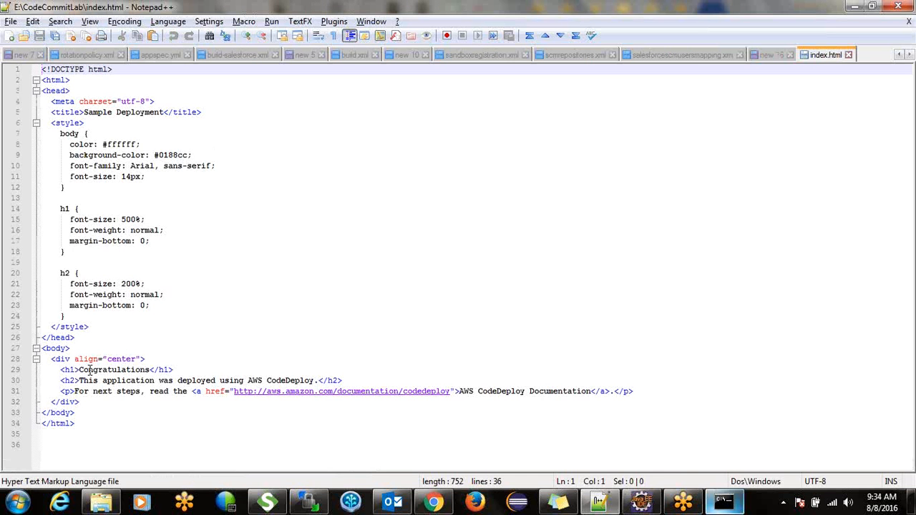
# Change the h2 text to "This application was deployed using AWS CodePipeline with CodeDeploy Service.", save index.html and minimize the editor
pyautogui.doubleClick(102, 369)
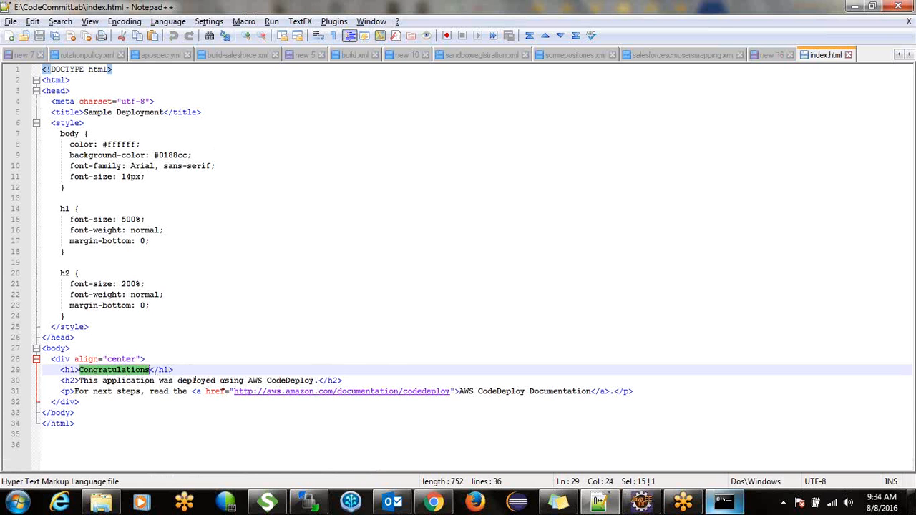
pyautogui.click(266, 381)
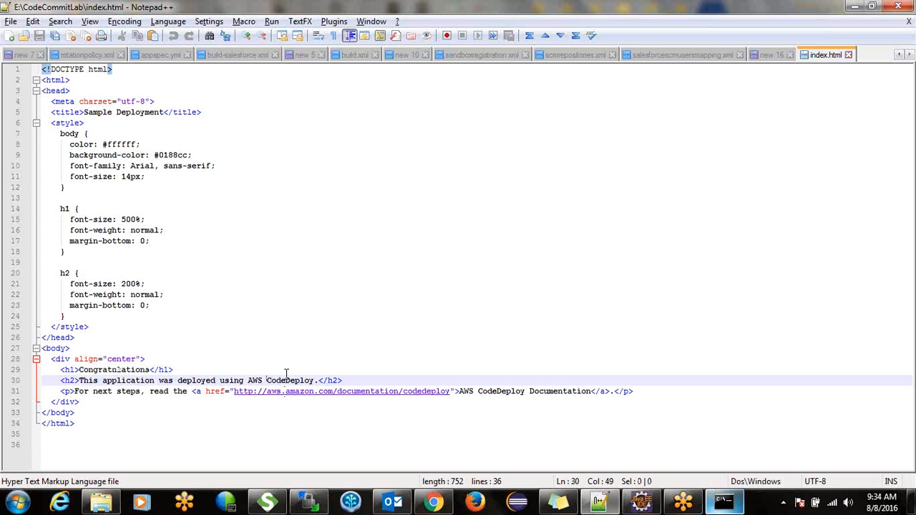
pyautogui.write('Code')
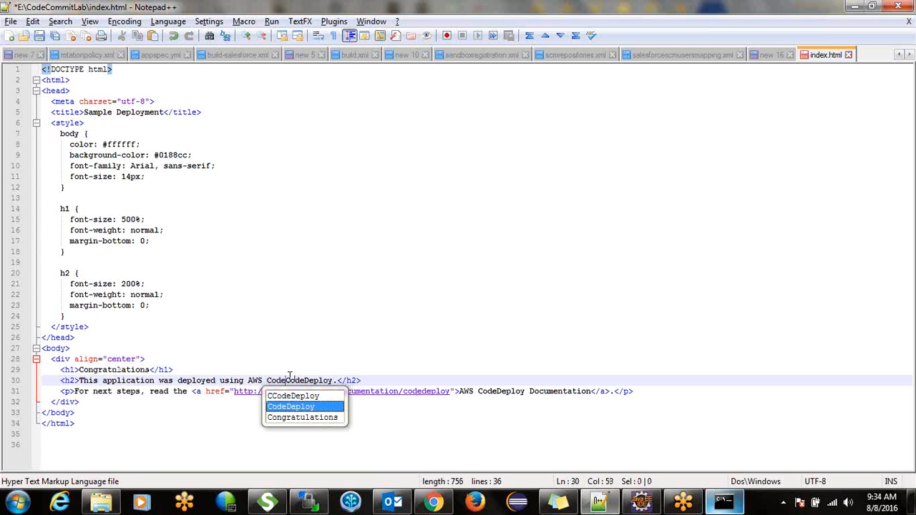
pyautogui.write('PCo')
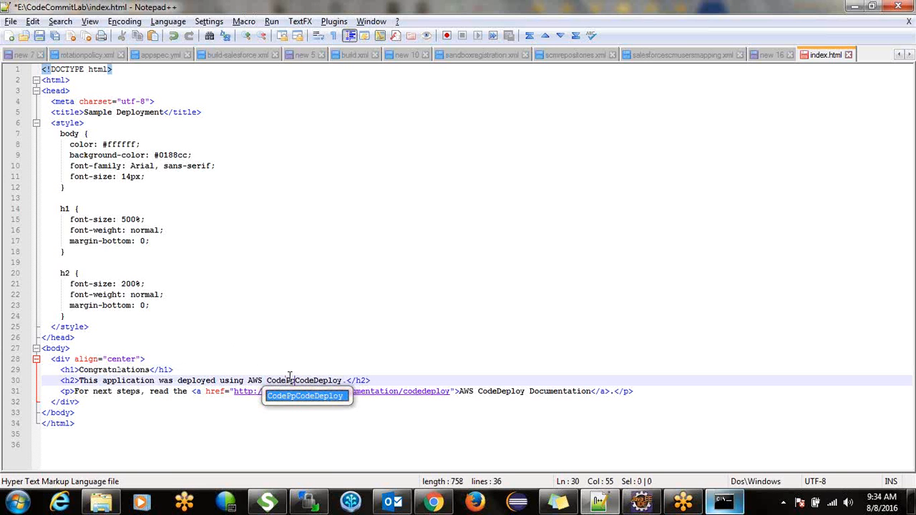
pyautogui.press('BackSpace')
pyautogui.write('ipeline')
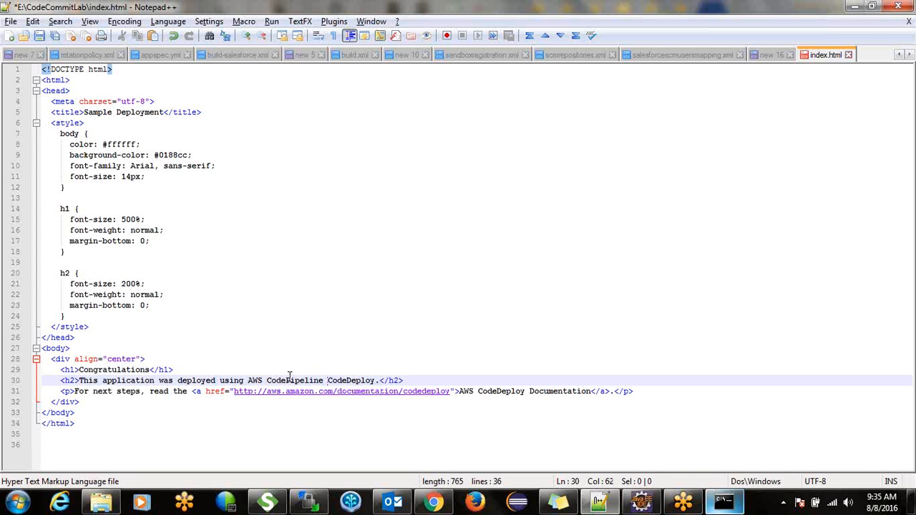
pyautogui.write('with CodeDeploy')
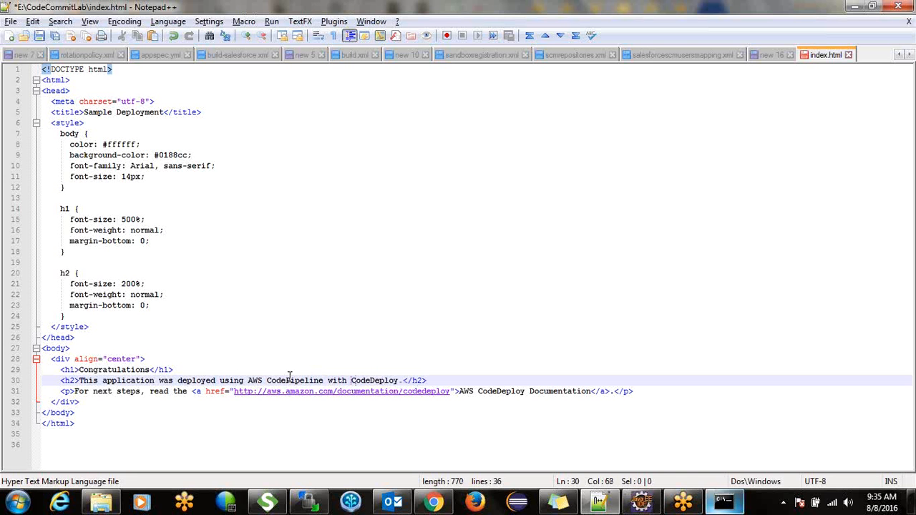
pyautogui.write(' Service')
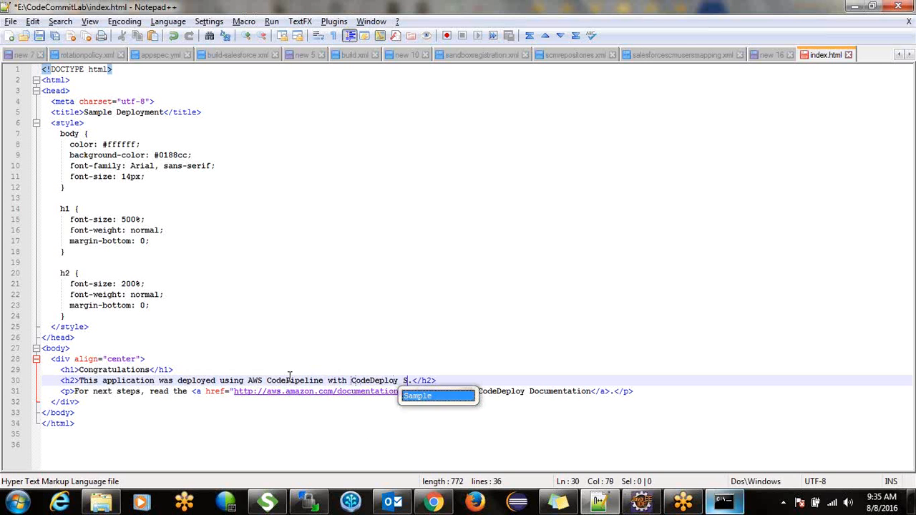
pyautogui.hotkey('ctrl', 's')
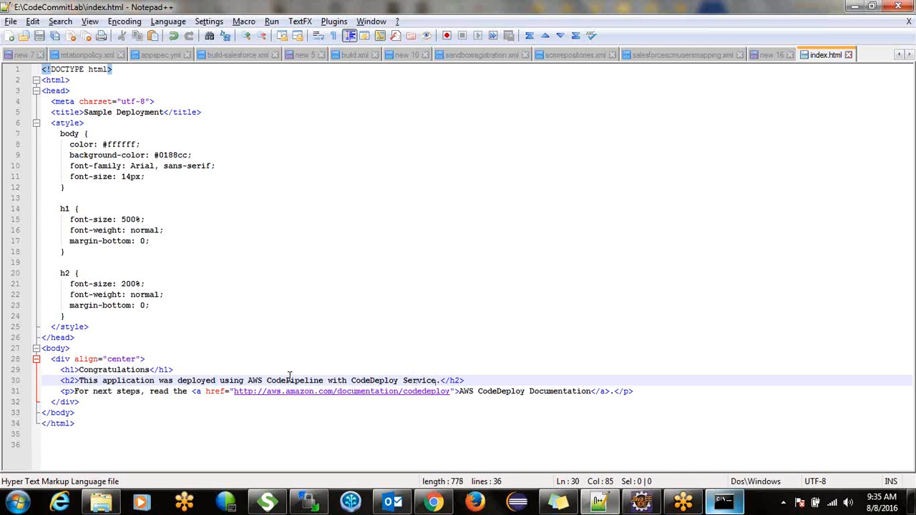
pyautogui.click(855, 6)
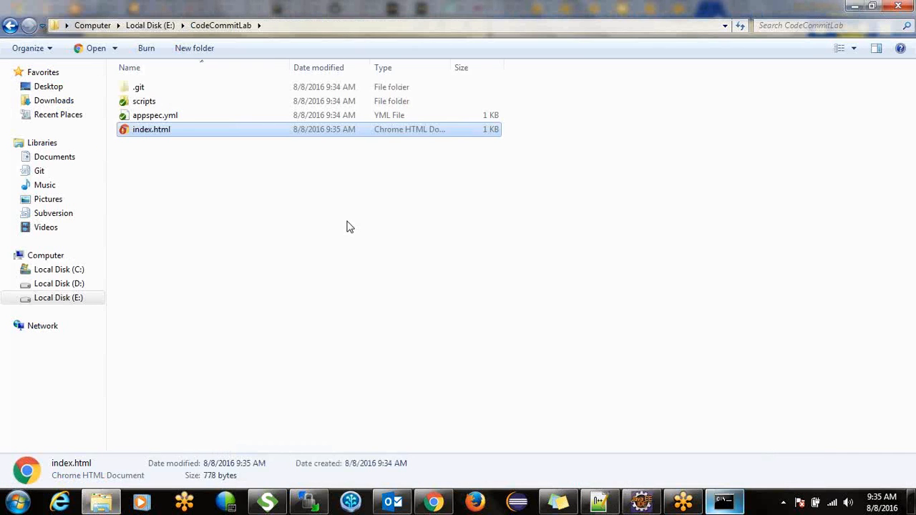
# Commit index.html to master through TortoiseGit with the message "modification for codepipeline."
pyautogui.rightClick(152, 135)
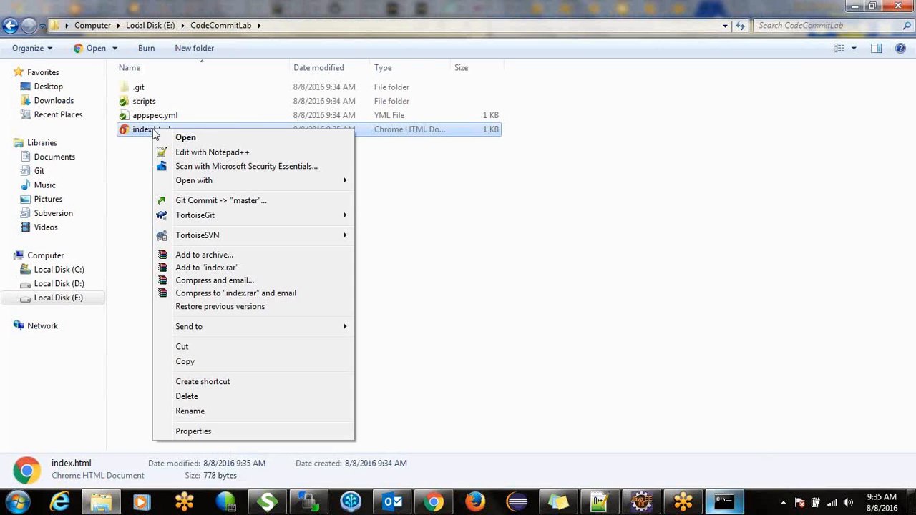
pyautogui.click(204, 201)
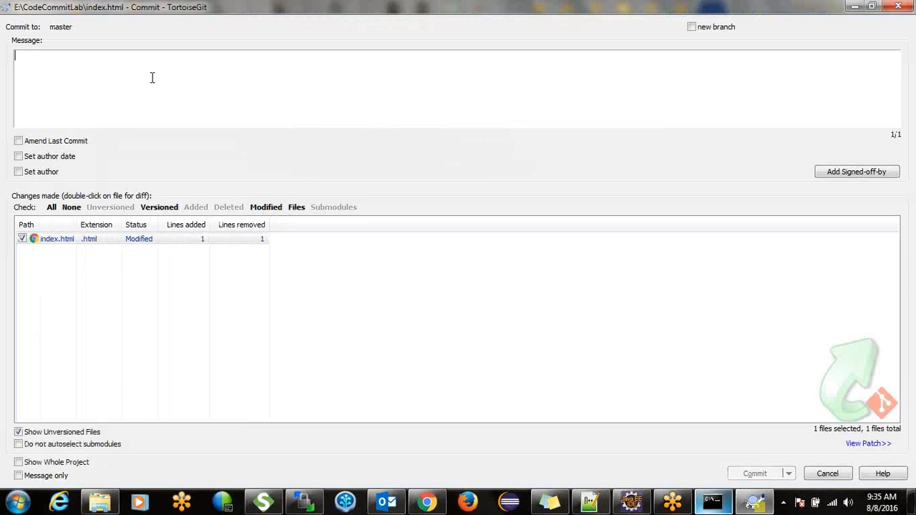
pyautogui.write('modif')
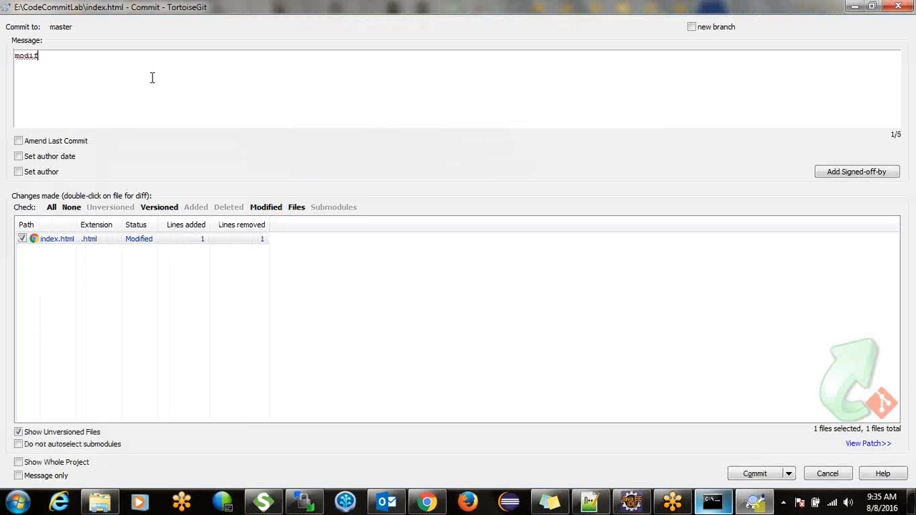
pyautogui.write('ication for codepipeline.')
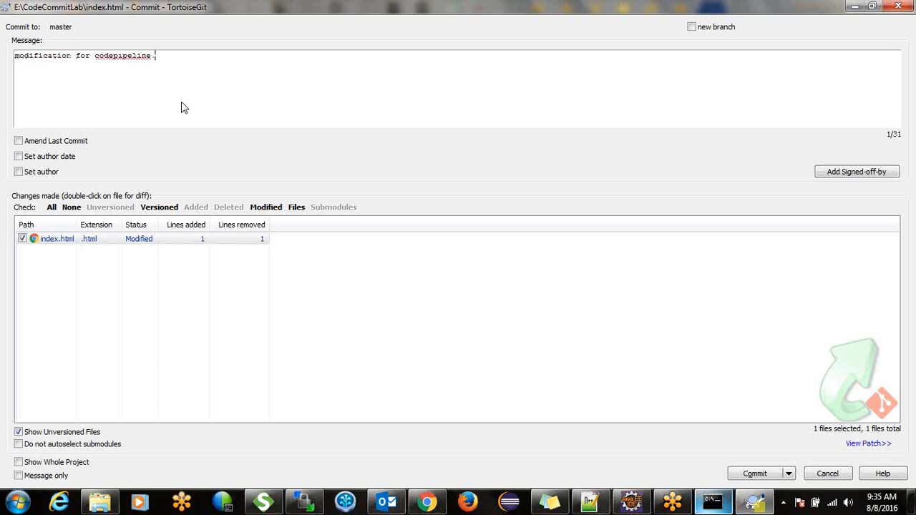
pyautogui.click(750, 476)
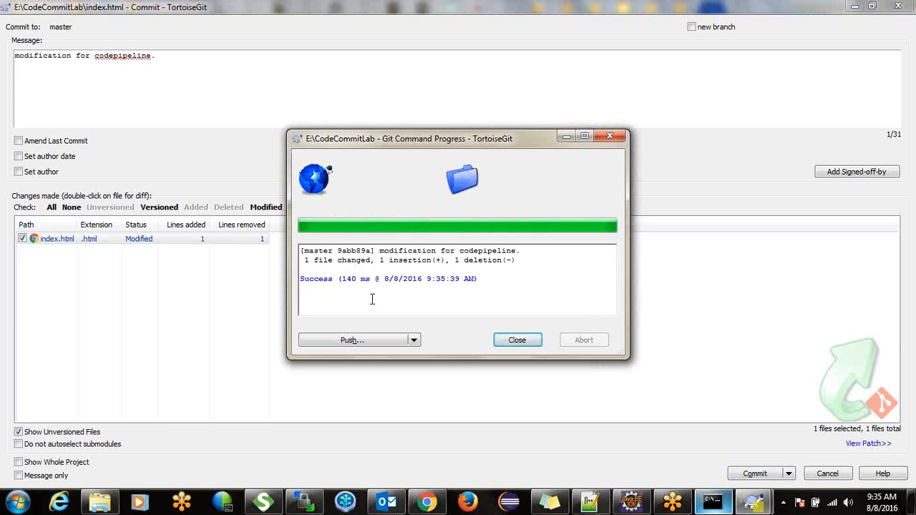
# Push the local master branch to master on the origin remote and close the progress dialog
pyautogui.click(358, 340)
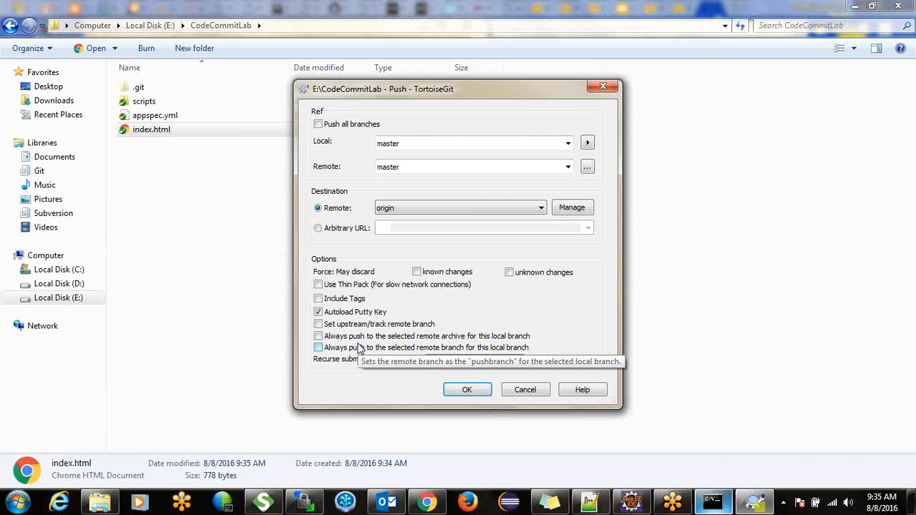
pyautogui.click(469, 391)
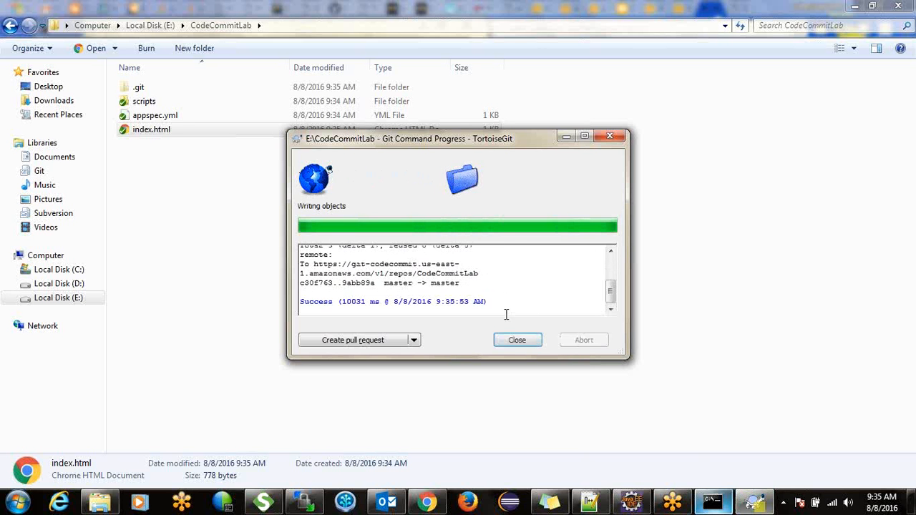
pyautogui.click(513, 340)
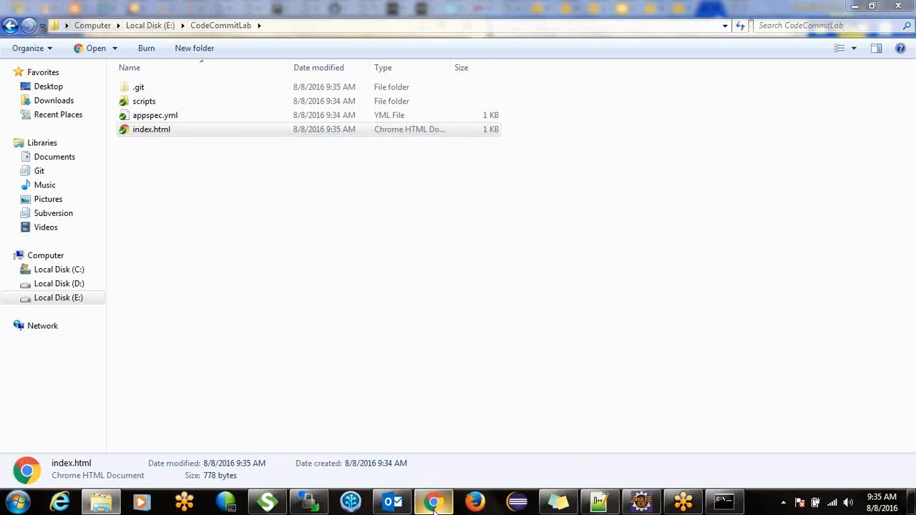
# Switch to Chrome, check the latest entry in CodeCommitLab's commit history, and return to the repository's code view
pyautogui.click(434, 505)
pyautogui.click(528, 301)
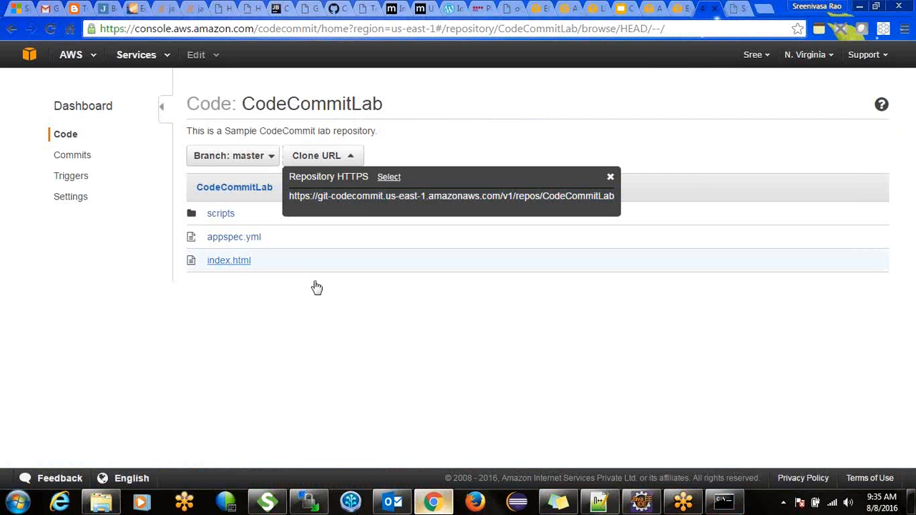
pyautogui.click(71, 158)
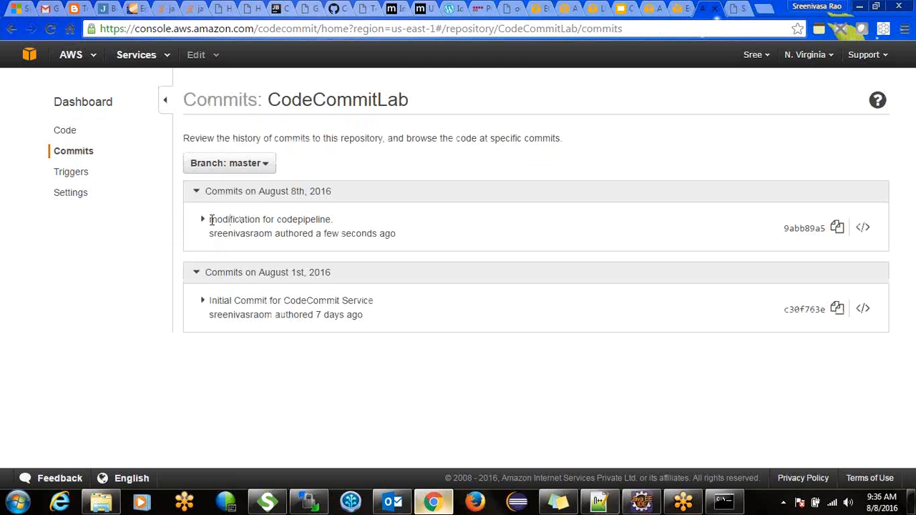
pyautogui.moveTo(211, 220); pyautogui.dragTo(333, 218)
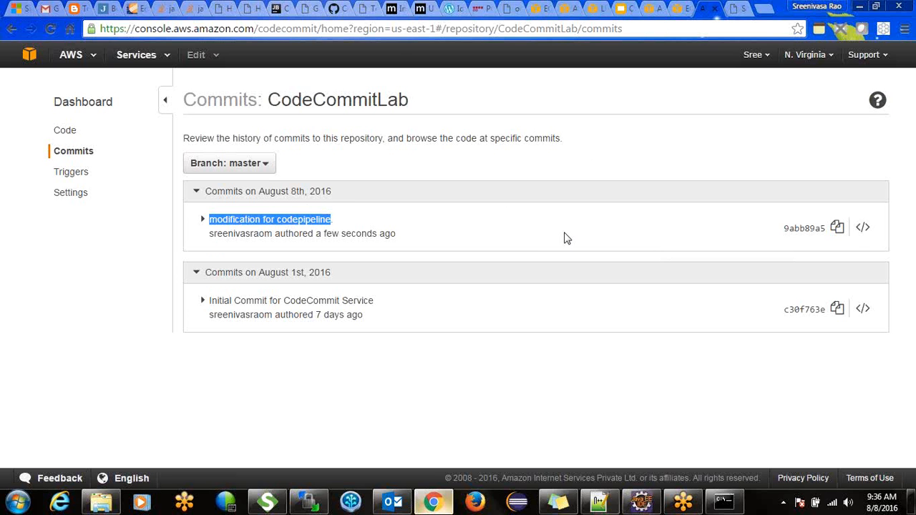
pyautogui.click(68, 131)
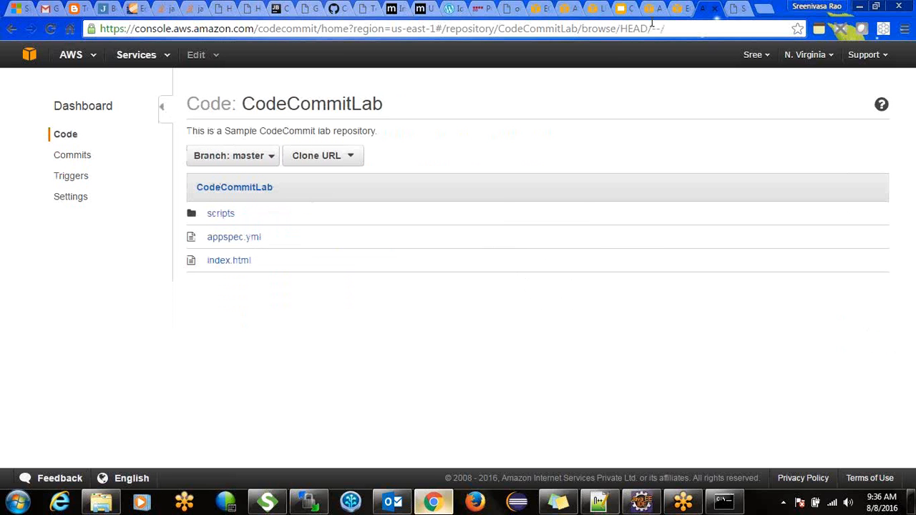
# Open the CodePipeLineLab pipeline page and monitor the progress of its Source and Beta stages
pyautogui.click(682, 9)
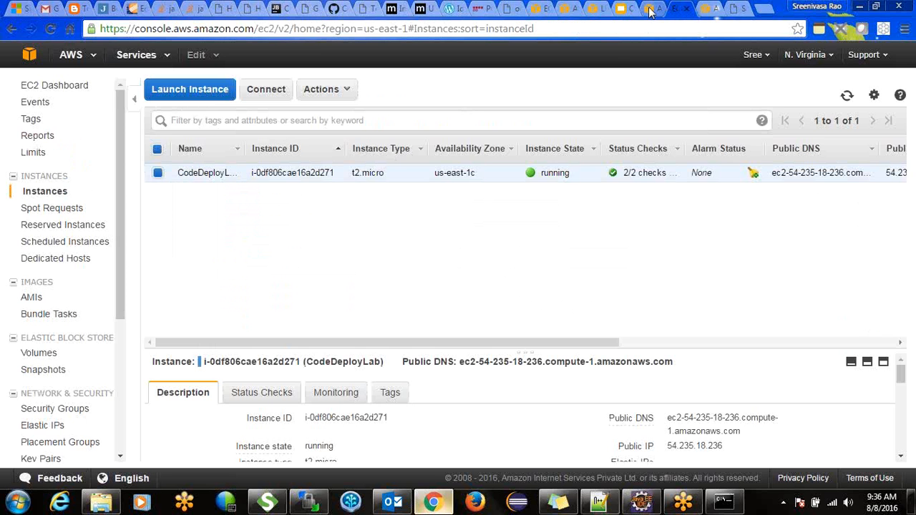
pyautogui.click(650, 10)
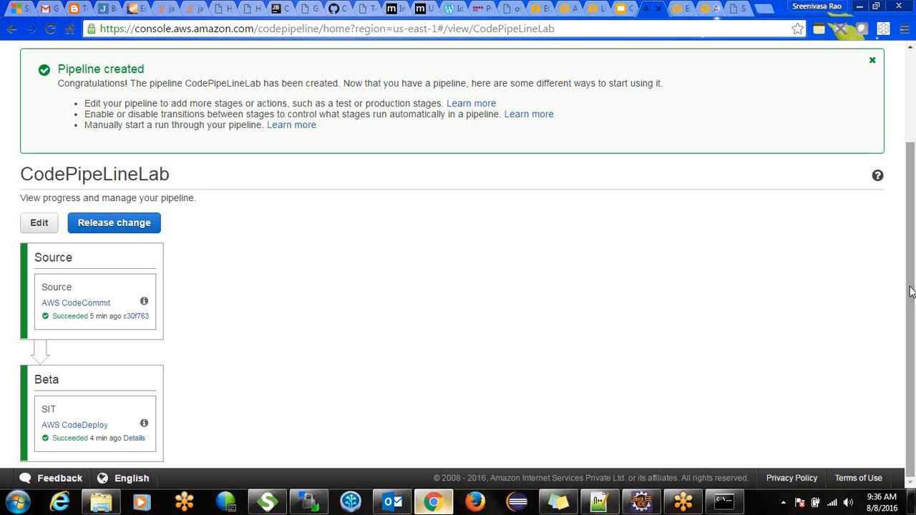
pyautogui.moveTo(911, 291); pyautogui.dragTo(913, 232)
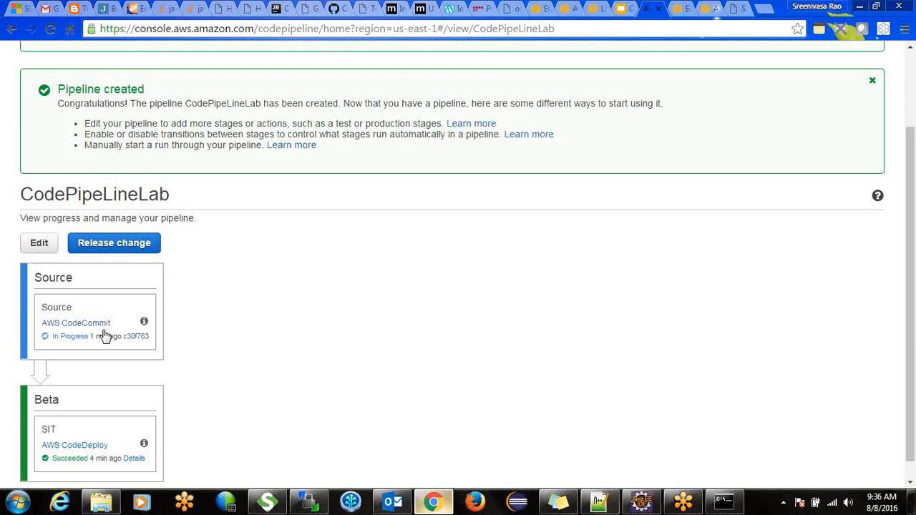
pyautogui.click(143, 324)
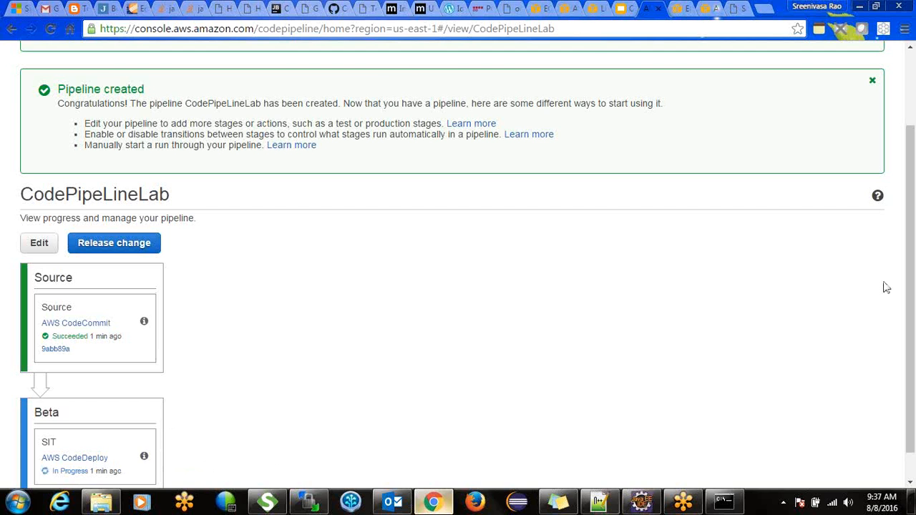
pyautogui.scroll(-1, 911, 356)
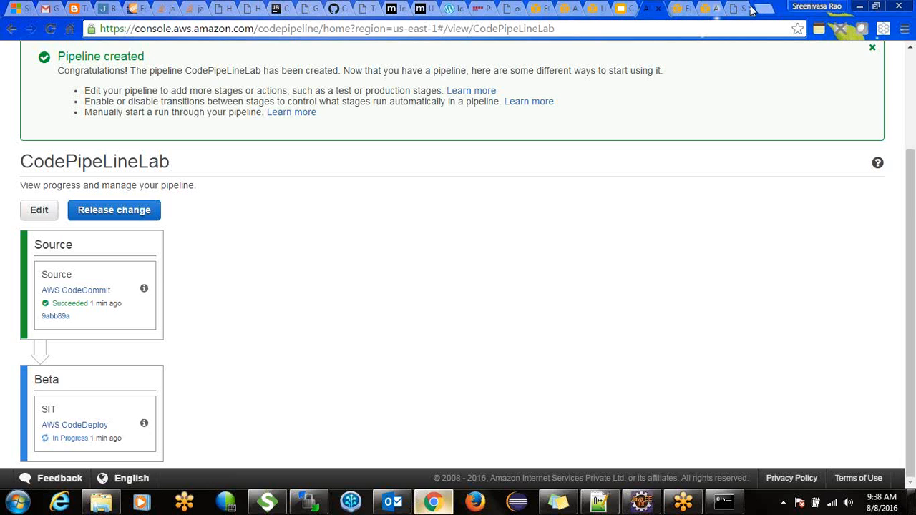
# Reload the deployed EC2 web page to check its message, and return to the CodePipeLineLab pipeline page
pyautogui.click(723, 10)
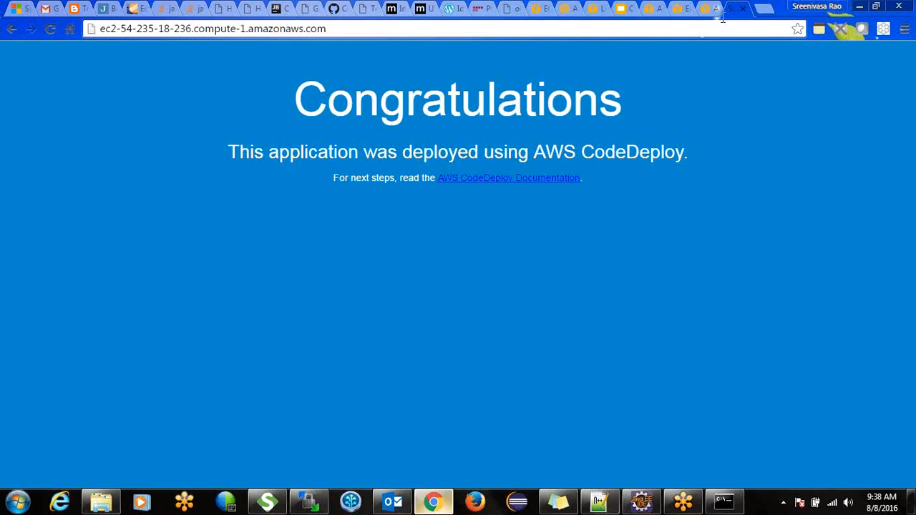
pyautogui.click(51, 28)
pyautogui.moveTo(231, 151); pyautogui.dragTo(394, 143)
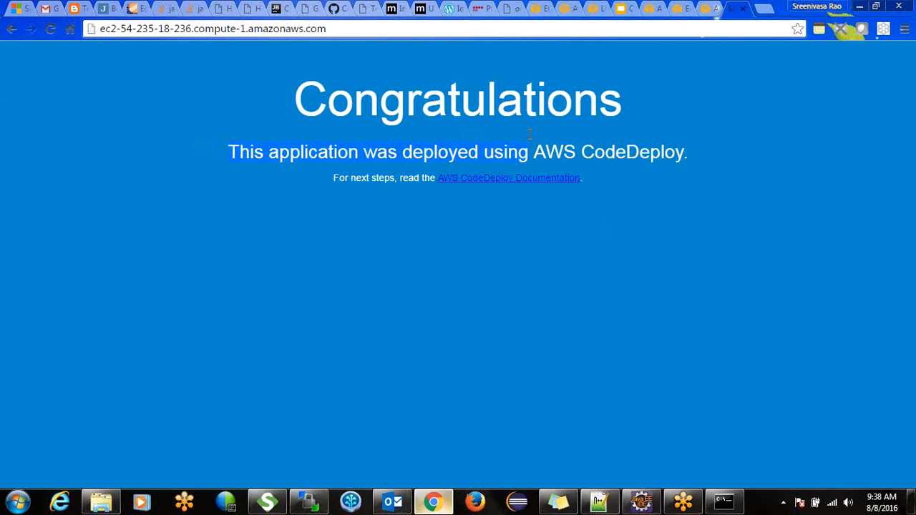
pyautogui.click(683, 9)
pyautogui.click(657, 9)
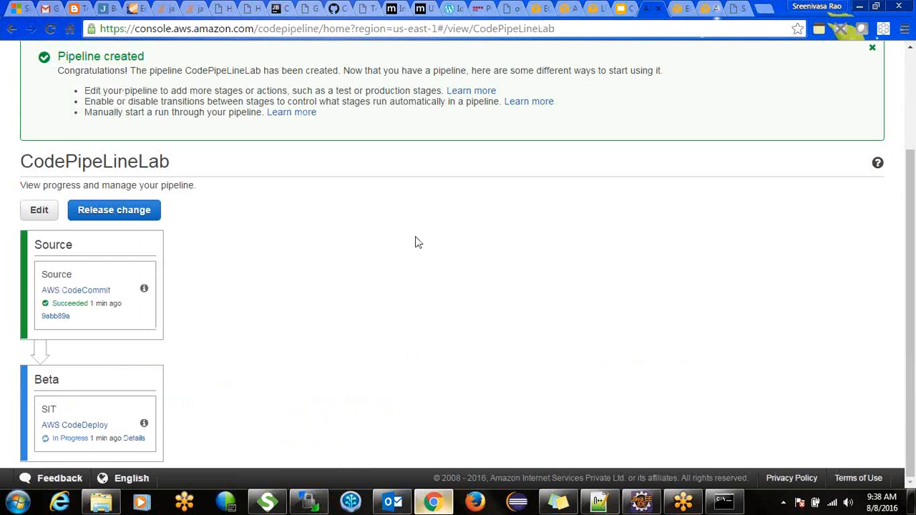
# Open the CodeDeploy deployment details of the pipeline's Beta stage and view the instance's events, returning to the deployment page
pyautogui.click(134, 438)
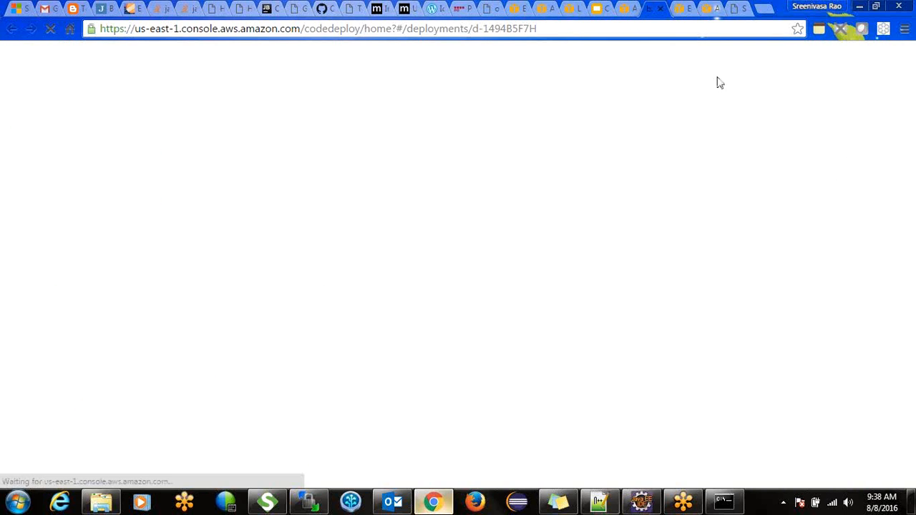
pyautogui.click(626, 8)
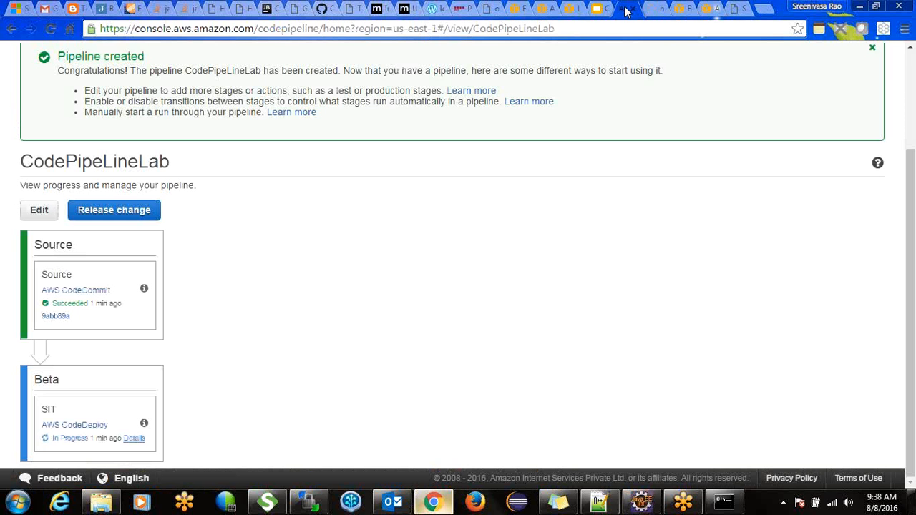
pyautogui.click(650, 9)
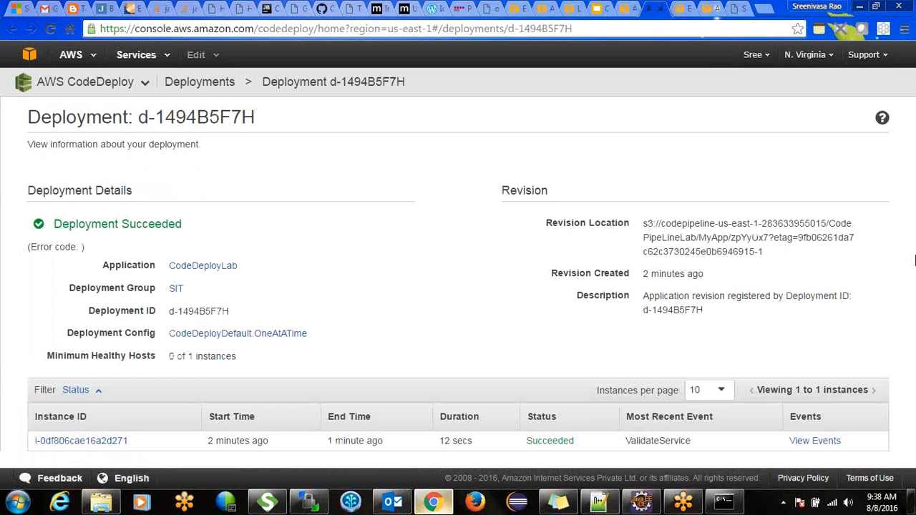
pyautogui.click(815, 441)
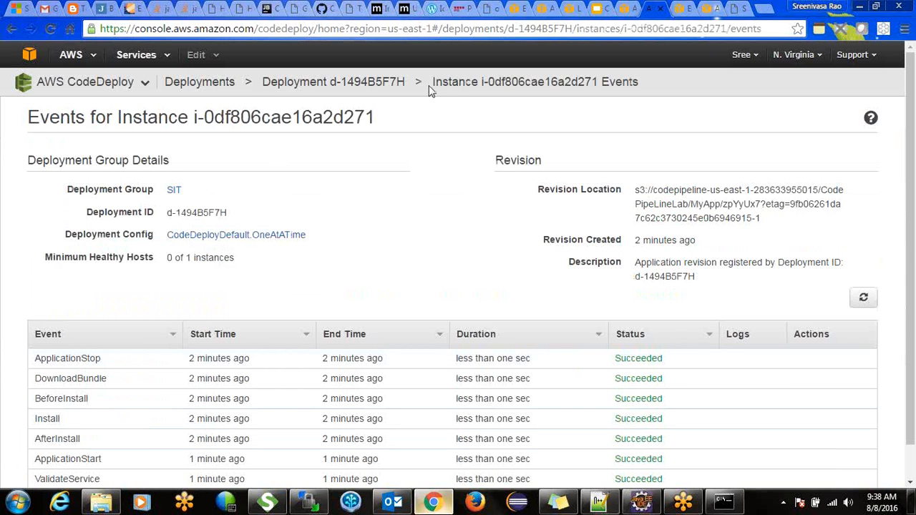
pyautogui.click(394, 83)
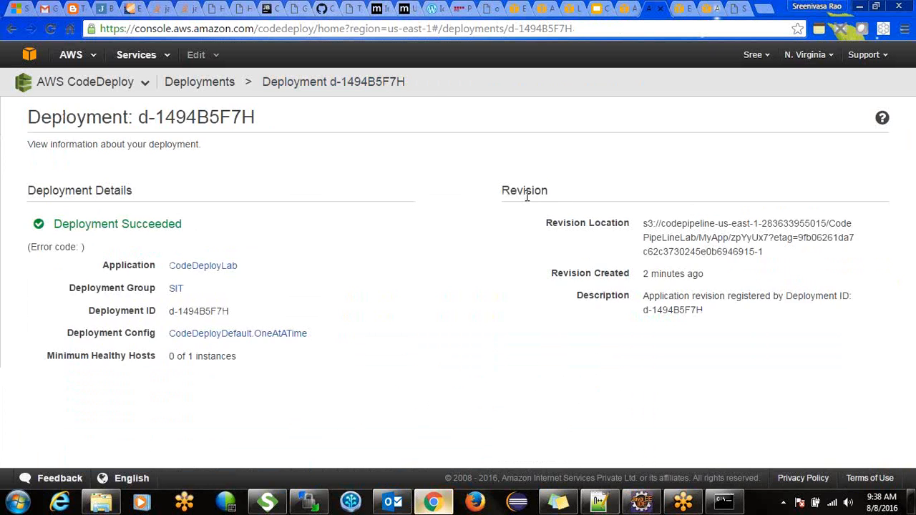
# Check the stage progress of CodePipeLineLab again and examine the instance's most recent event on the deployment page
pyautogui.click(620, 9)
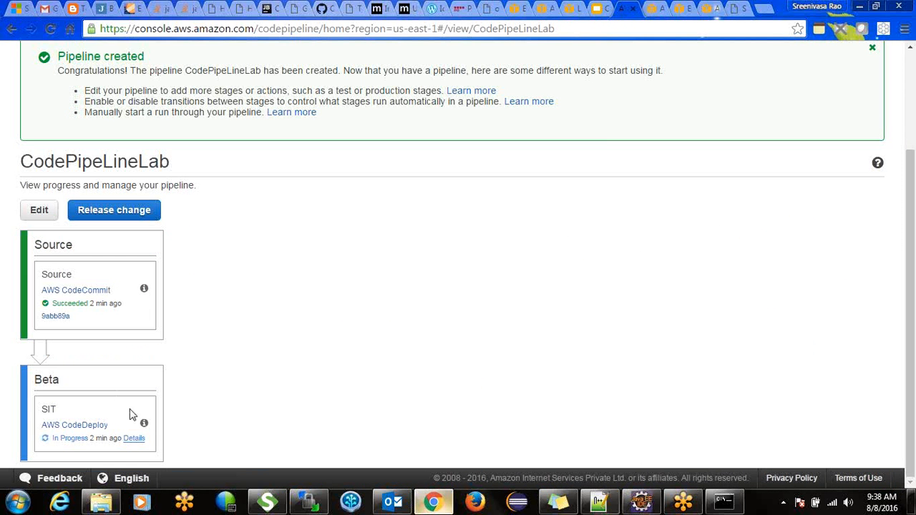
pyautogui.click(657, 9)
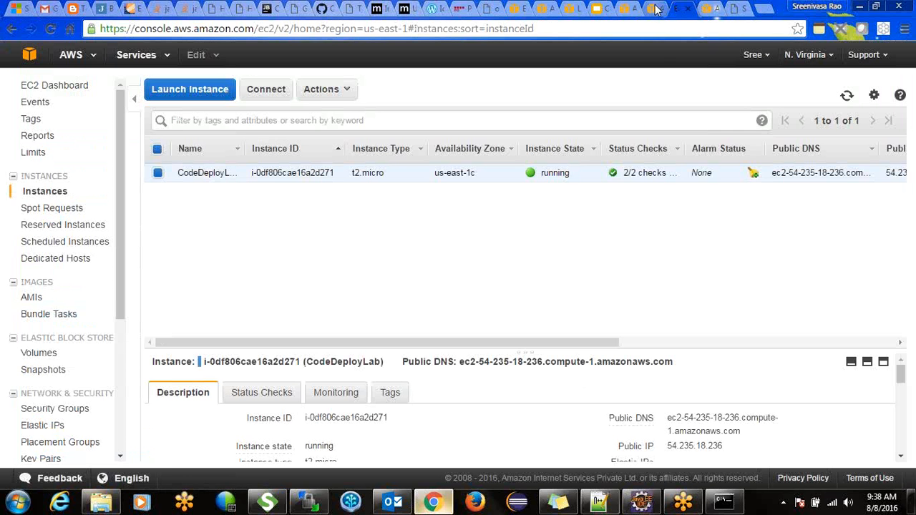
pyautogui.click(646, 9)
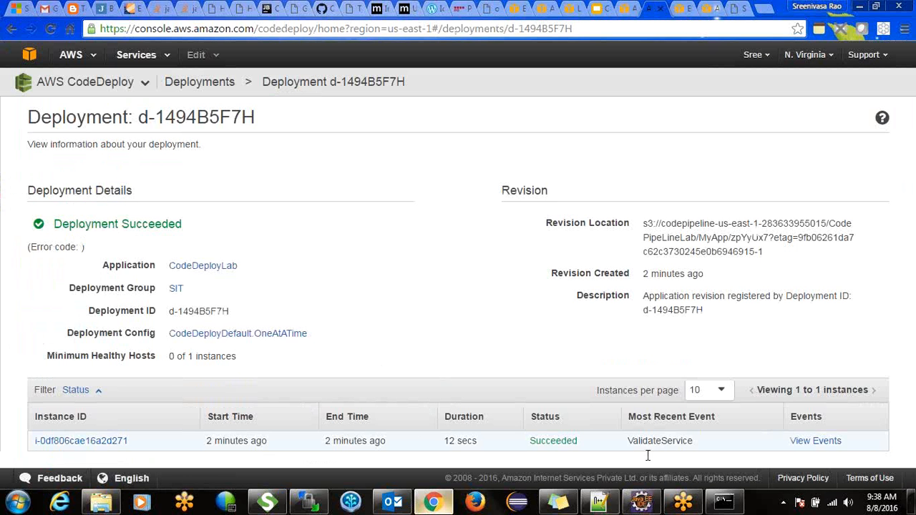
pyautogui.moveTo(629, 440); pyautogui.dragTo(718, 438)
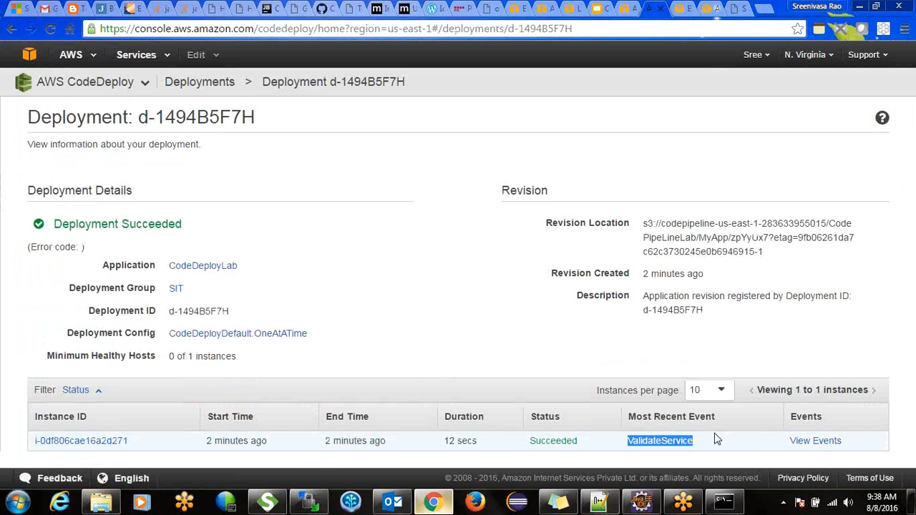
pyautogui.click(718, 439)
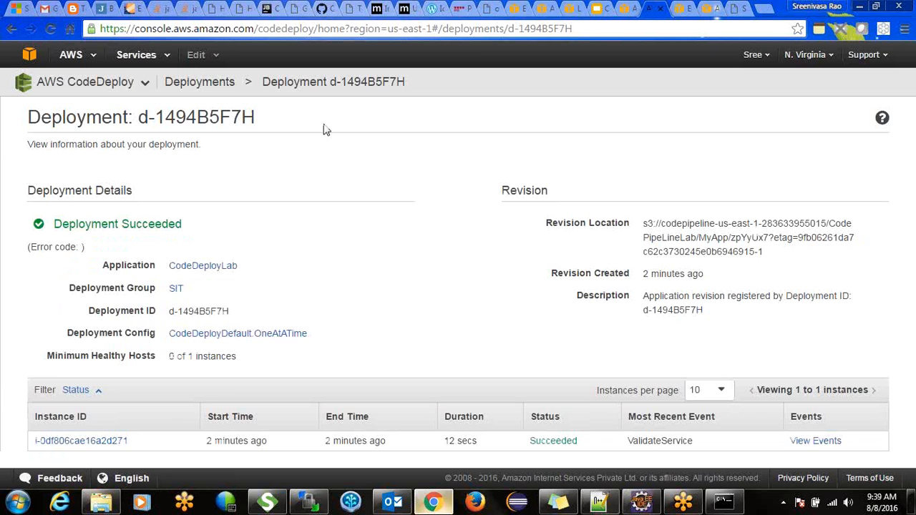
# Return to the CodePipeLineLab page and reopen the deployment details of its Beta stage
pyautogui.click(625, 8)
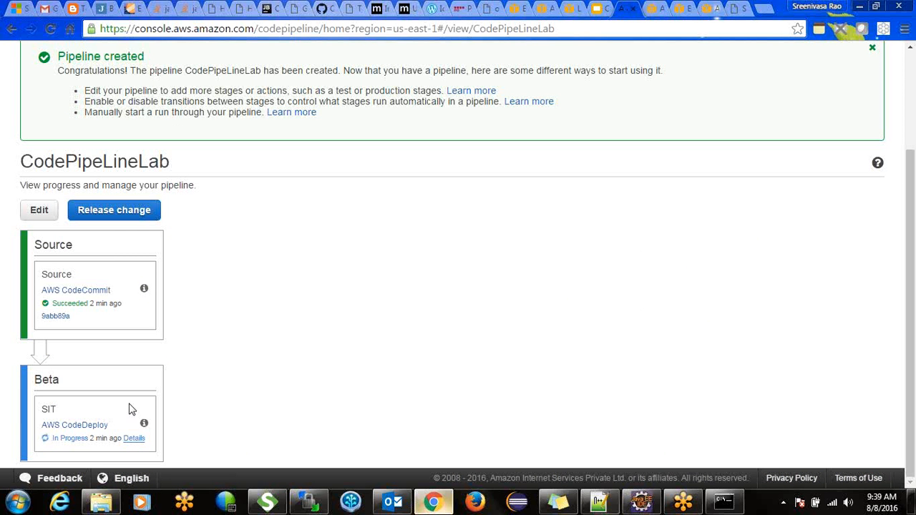
pyautogui.click(134, 438)
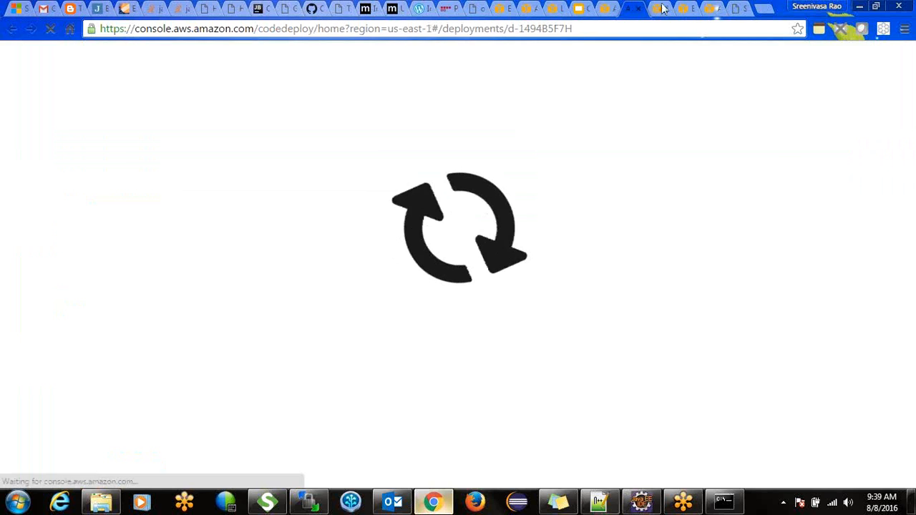
pyautogui.click(663, 13)
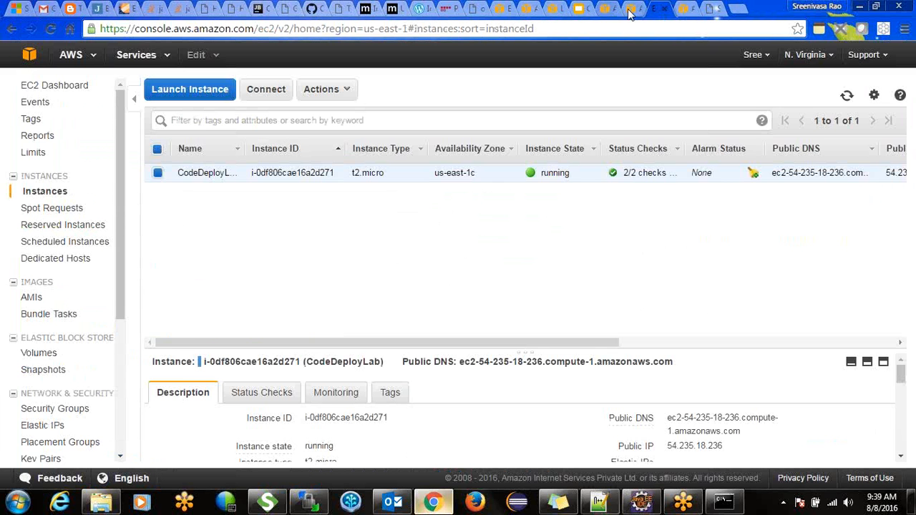
pyautogui.click(664, 11)
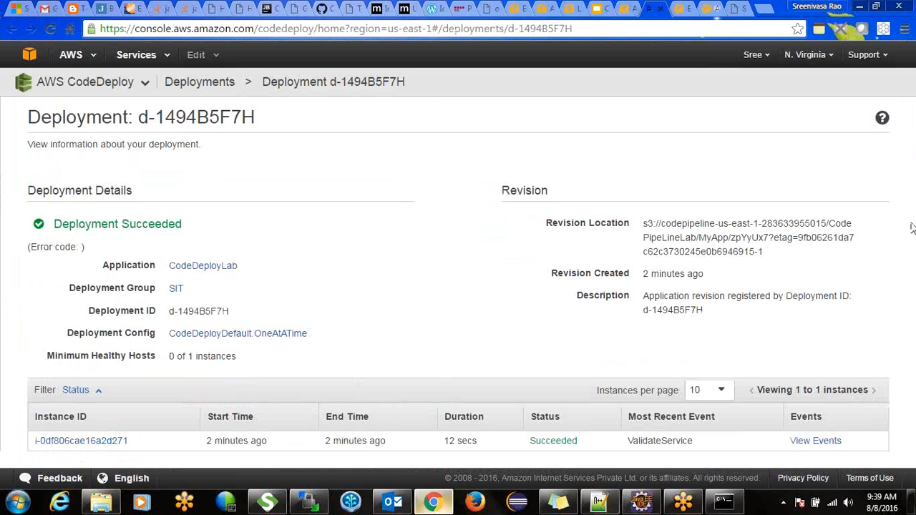
# View the instance's deployment events and examine each lifecycle event from ApplicationStop to ValidateService with its status
pyautogui.click(816, 441)
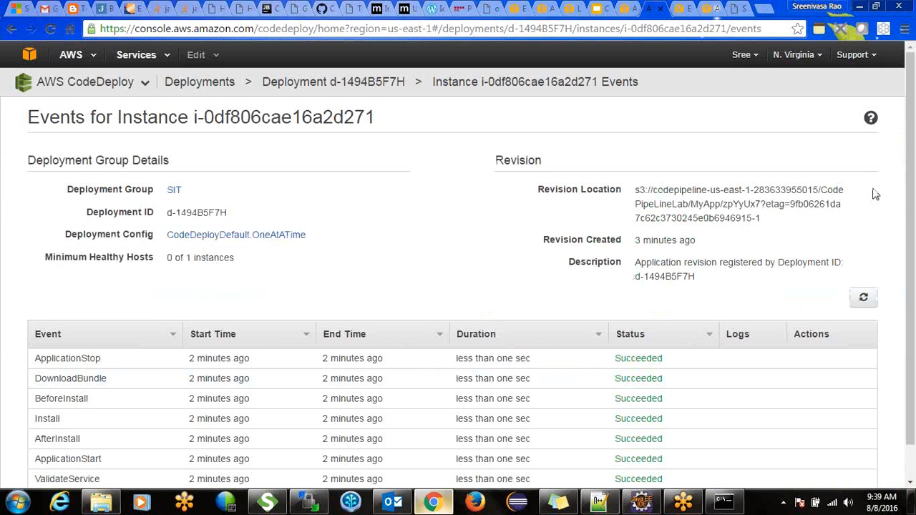
pyautogui.moveTo(910, 180); pyautogui.dragTo(913, 244)
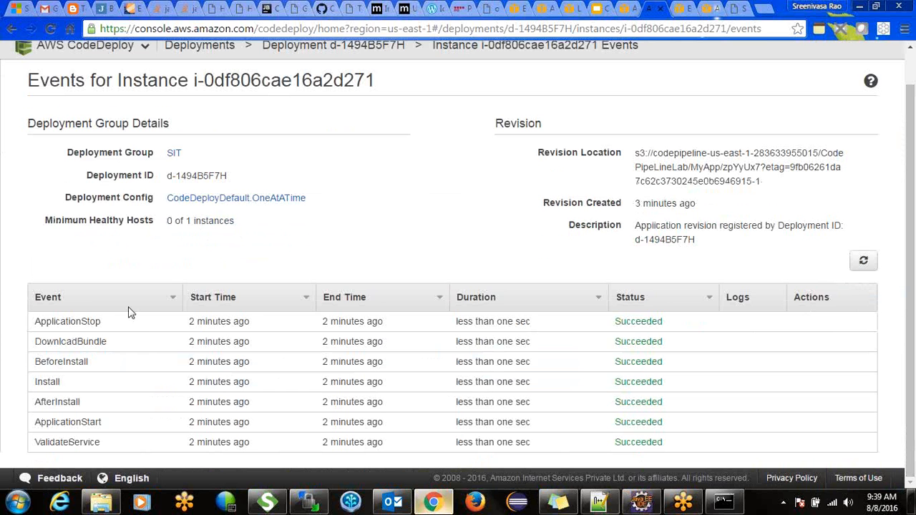
pyautogui.moveTo(105, 323); pyautogui.dragTo(30, 324)
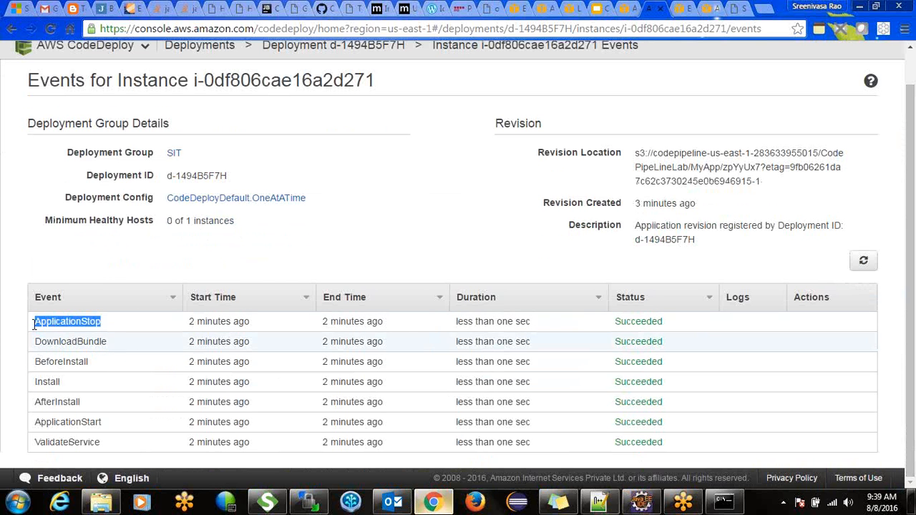
pyautogui.moveTo(114, 342); pyautogui.dragTo(34, 342)
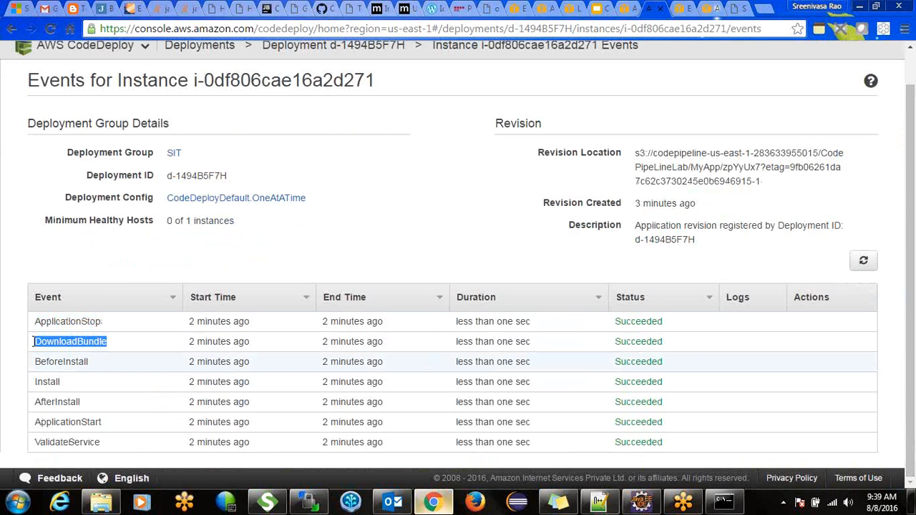
pyautogui.moveTo(87, 363); pyautogui.dragTo(33, 422)
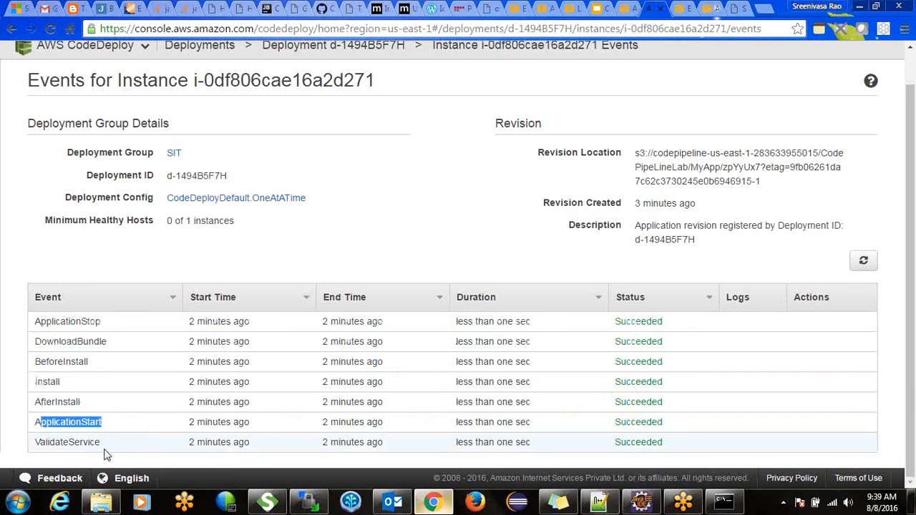
pyautogui.moveTo(102, 443); pyautogui.dragTo(37, 322)
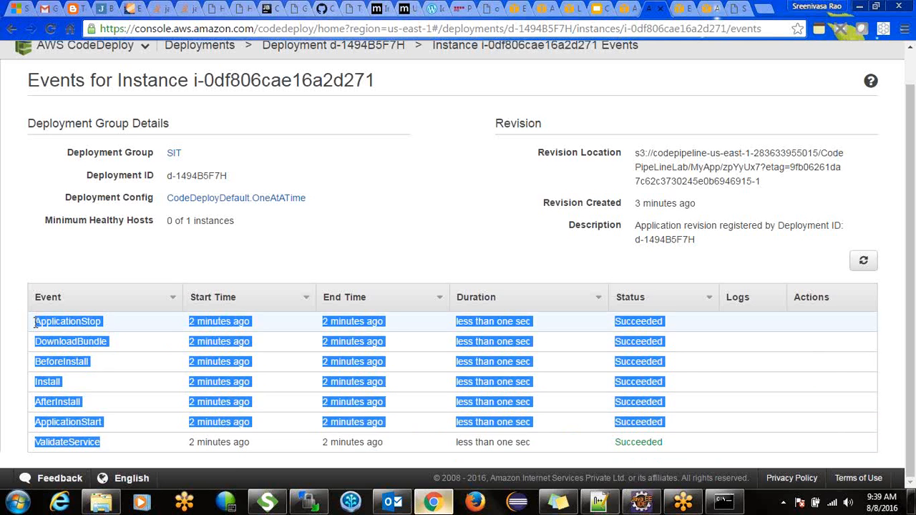
pyautogui.click(36, 323)
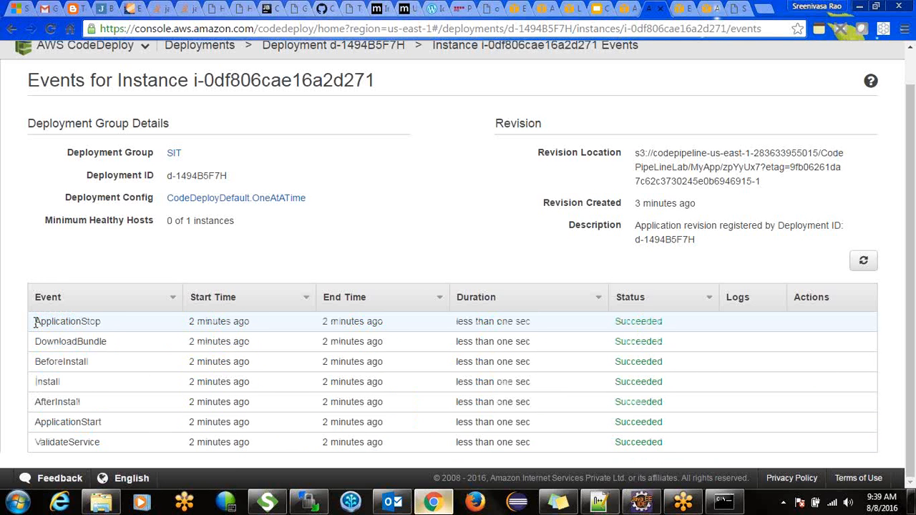
pyautogui.moveTo(36, 322); pyautogui.dragTo(103, 444)
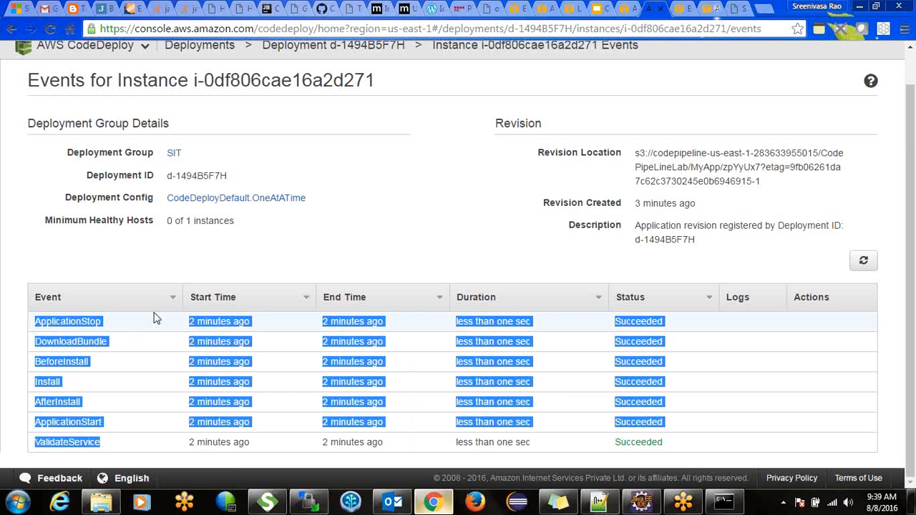
pyautogui.click(143, 243)
# Check the Beta stage status of CodePipeLineLab, and reload the deployed EC2 web page to read its message
pyautogui.click(625, 9)
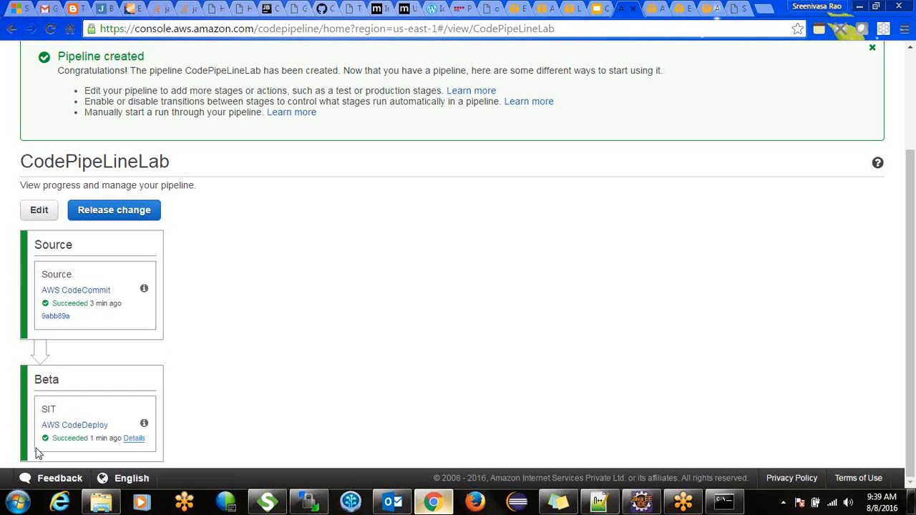
pyautogui.click(740, 7)
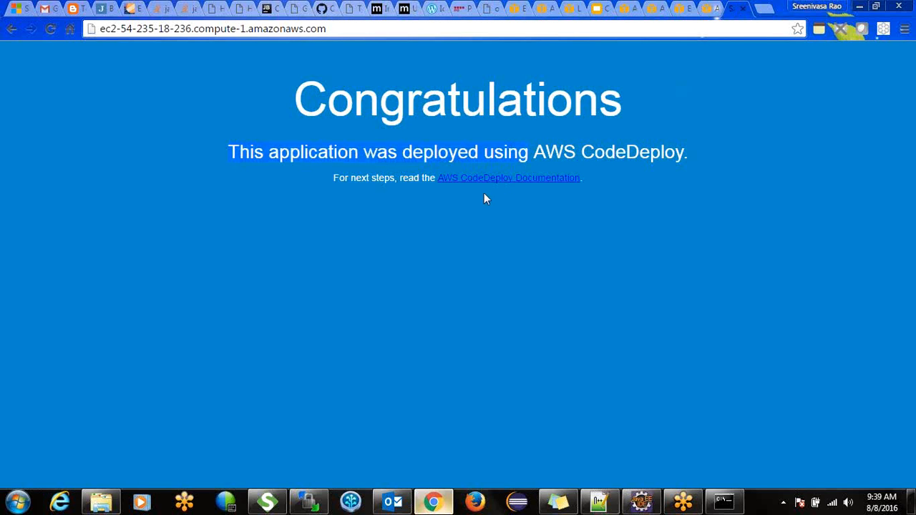
pyautogui.click(52, 33)
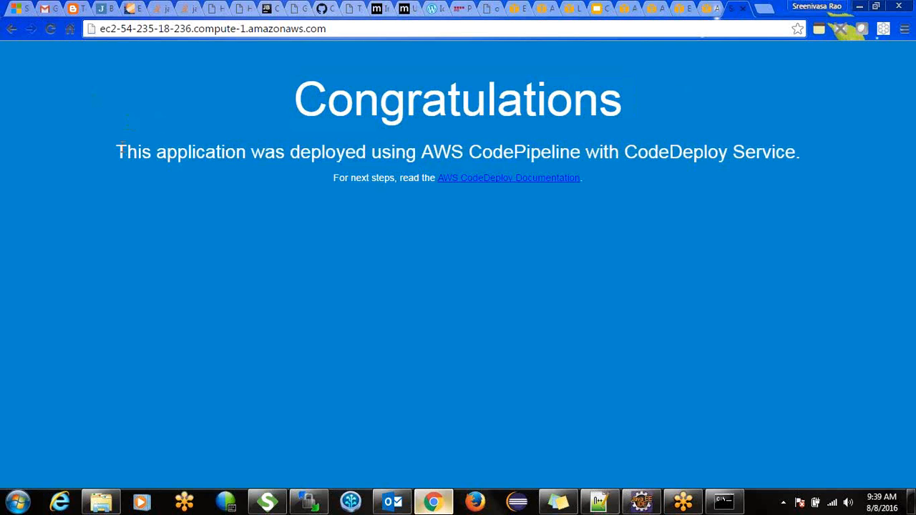
pyautogui.moveTo(214, 150); pyautogui.dragTo(275, 152)
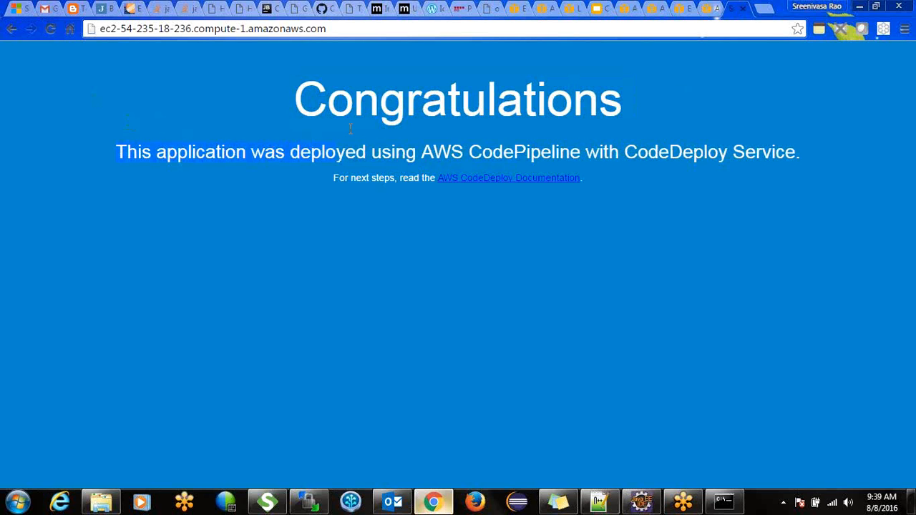
pyautogui.doubleClick(567, 152)
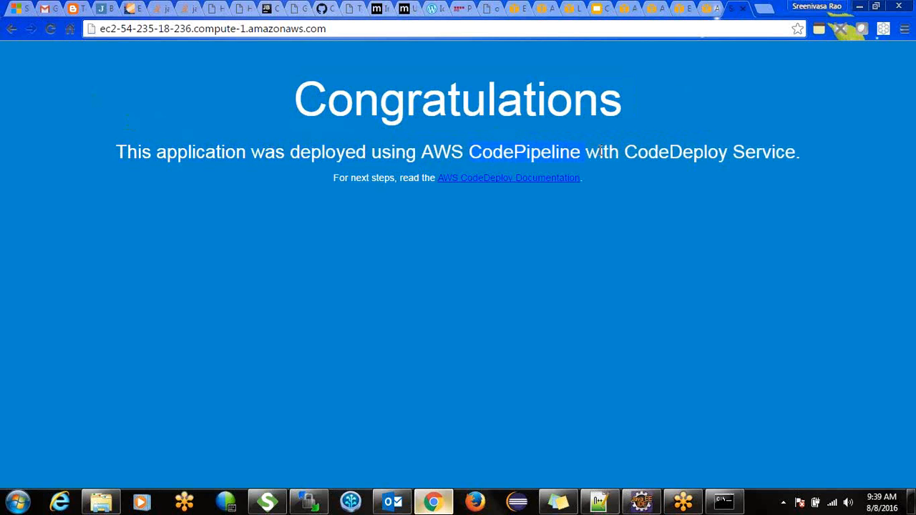
pyautogui.moveTo(628, 150); pyautogui.dragTo(719, 147)
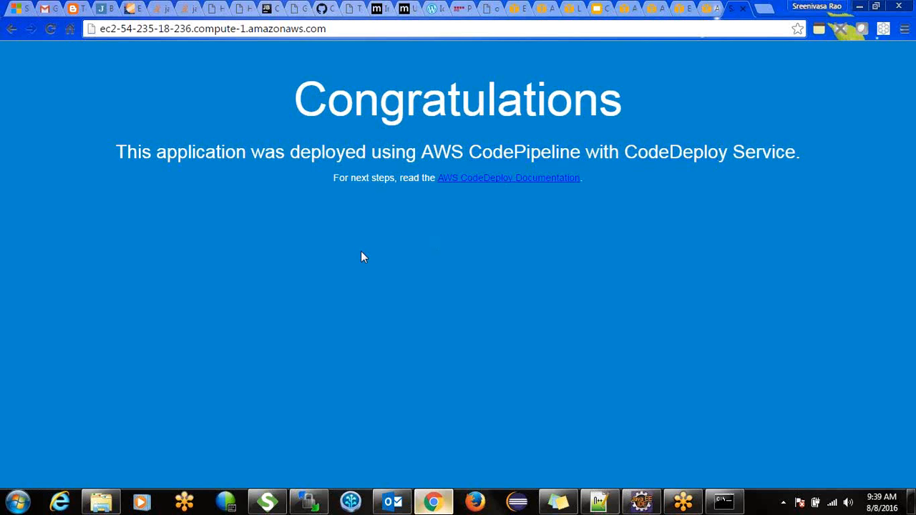
# Review the CodeCommitLab repository's code view and the deployed web page's message, and return to the EC2 instances list
pyautogui.click(707, 9)
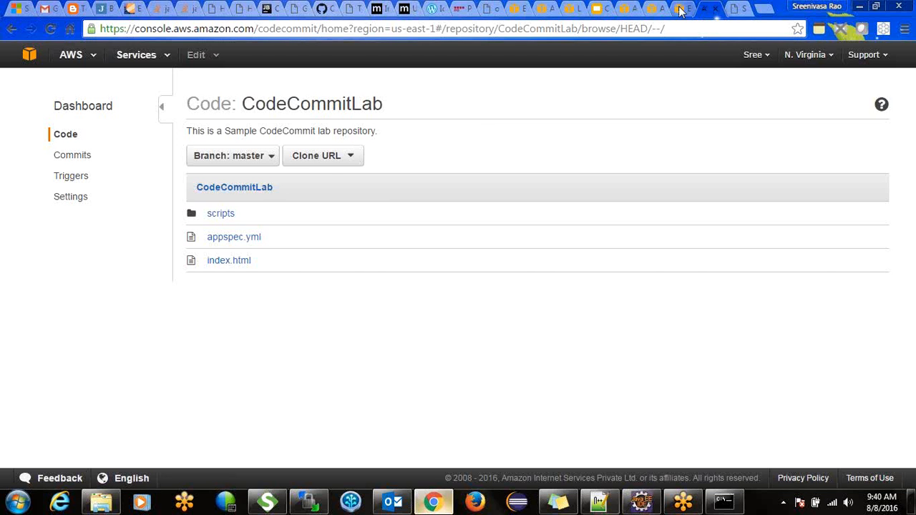
pyautogui.click(730, 11)
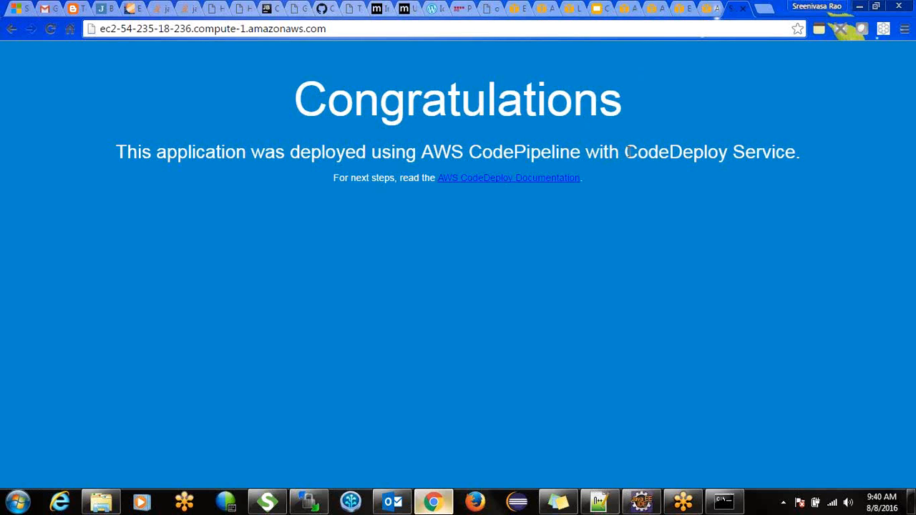
pyautogui.moveTo(673, 157); pyautogui.dragTo(724, 154)
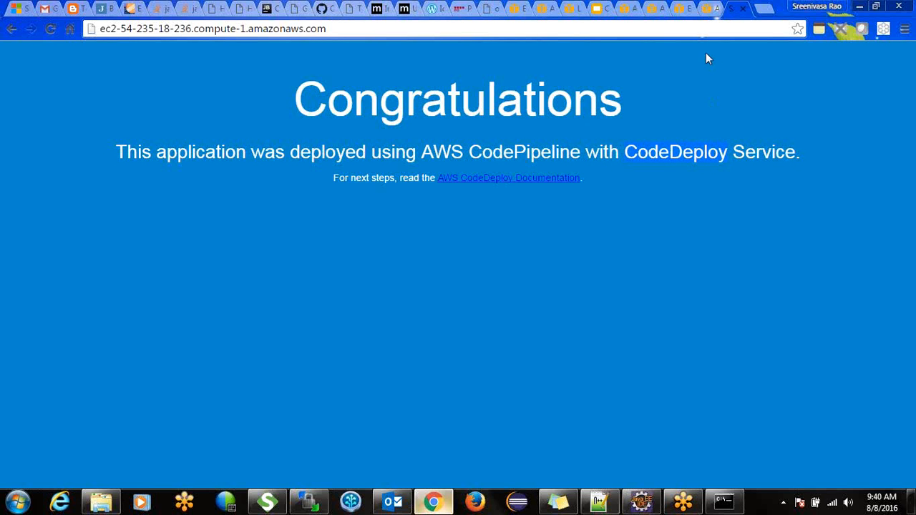
pyautogui.click(682, 10)
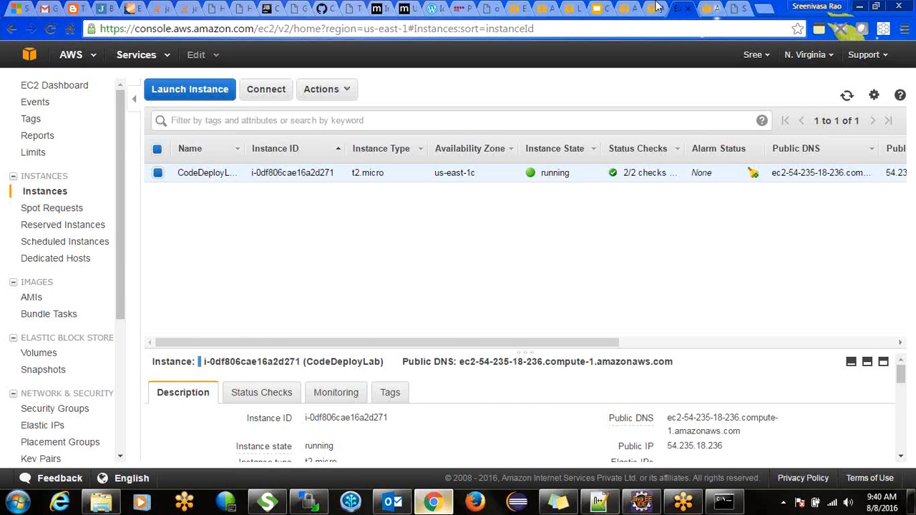
pyautogui.click(657, 10)
pyautogui.click(662, 11)
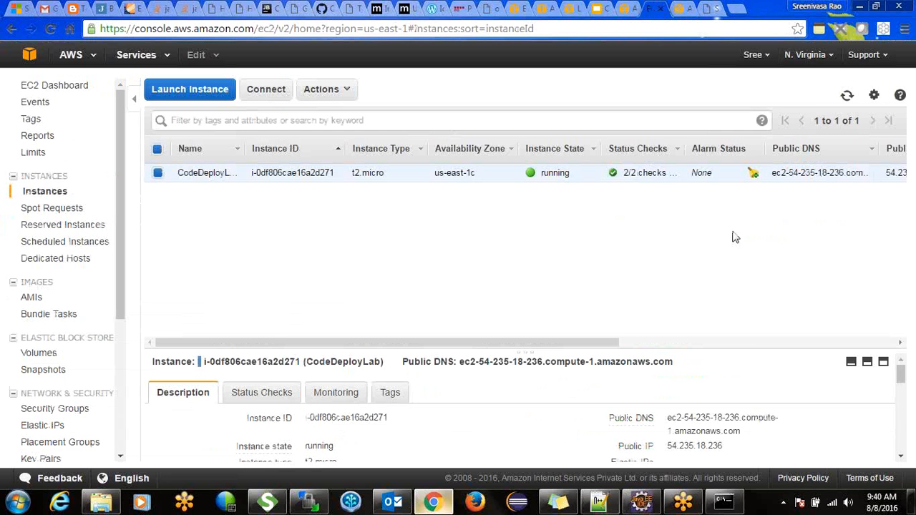
# Switch to Notepad++ and duplicate the h2 line of index.html onto a new line directly below it
pyautogui.click(599, 501)
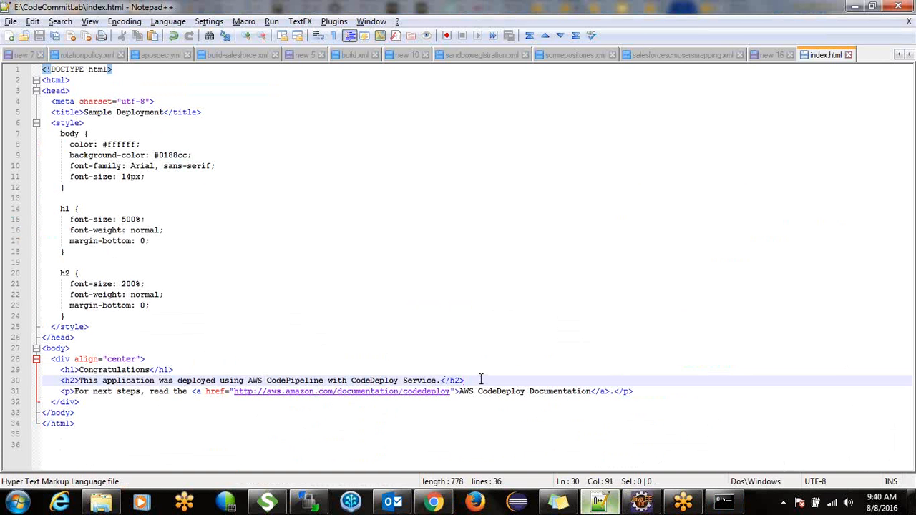
pyautogui.hotkey('shift', 'Home')
pyautogui.hotkey('ctrl', 'c')
pyautogui.press('End')
pyautogui.press('Return')
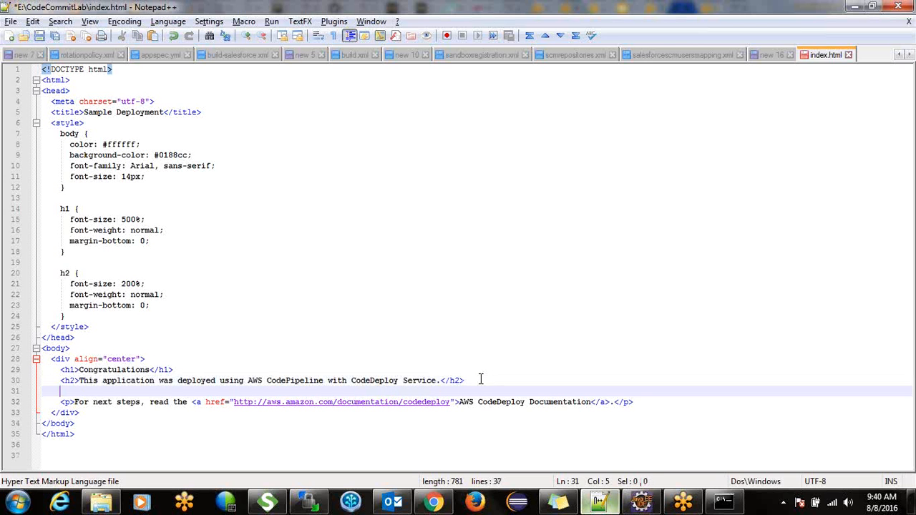
pyautogui.hotkey('ctrl', 'v')
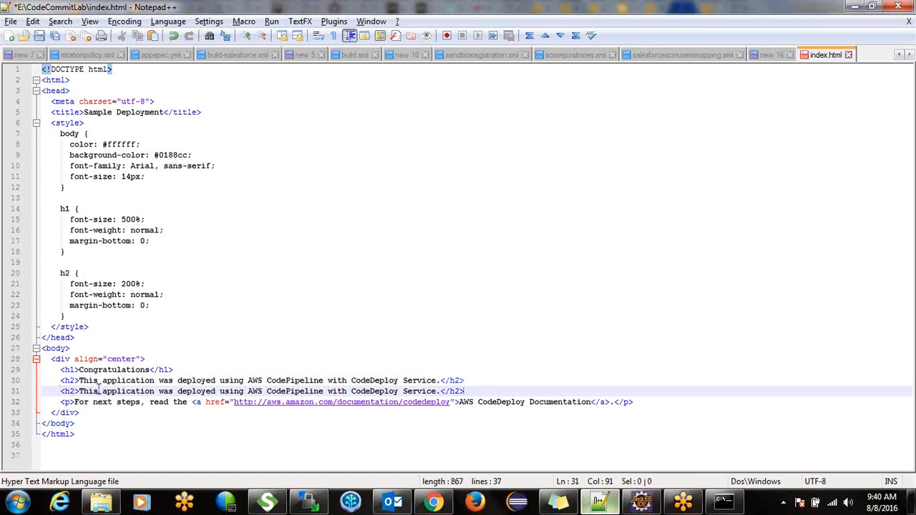
# Replace the duplicated h2 line's text with "This is my first CodePipeline example" and save index.html
pyautogui.click(80, 391)
pyautogui.keyDown('shift'); pyautogui.click(439, 390); pyautogui.keyUp('shift')
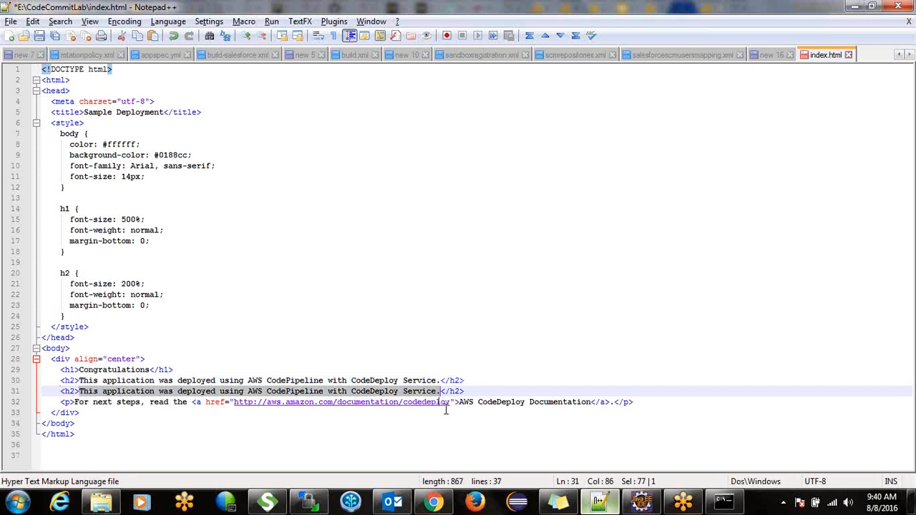
pyautogui.write('This')
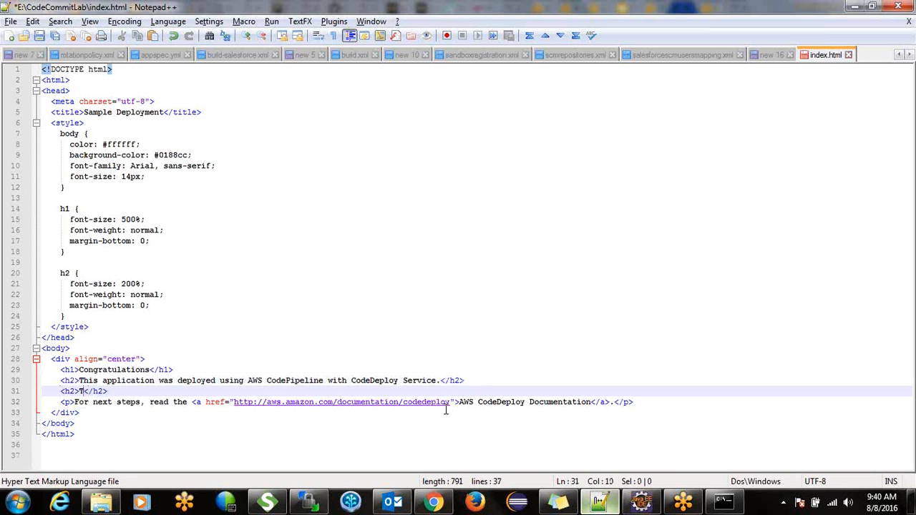
pyautogui.write(' is my ')
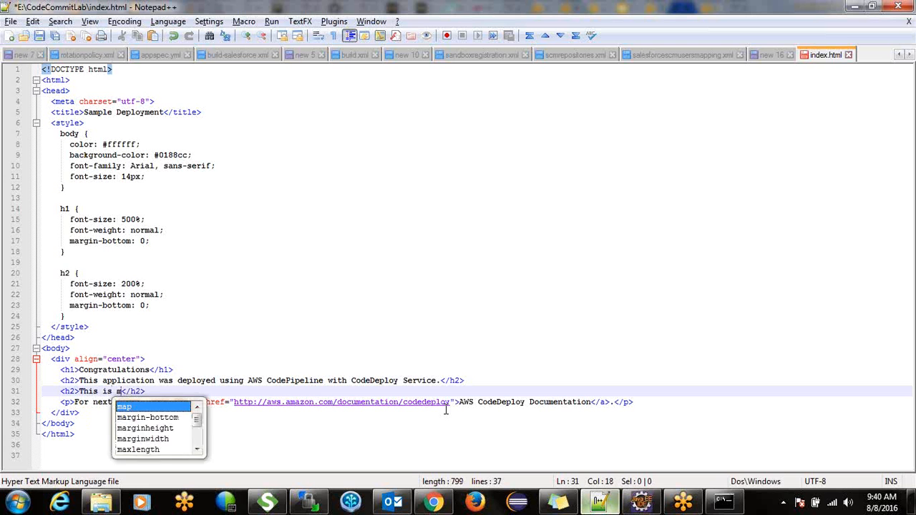
pyautogui.write('first co')
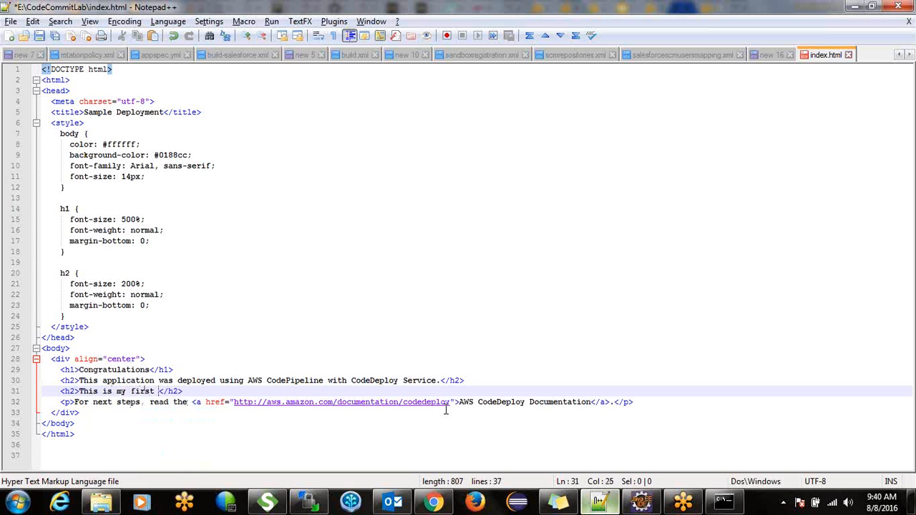
pyautogui.press('BackSpace')
pyautogui.press('BackSpace')
pyautogui.write('Code')
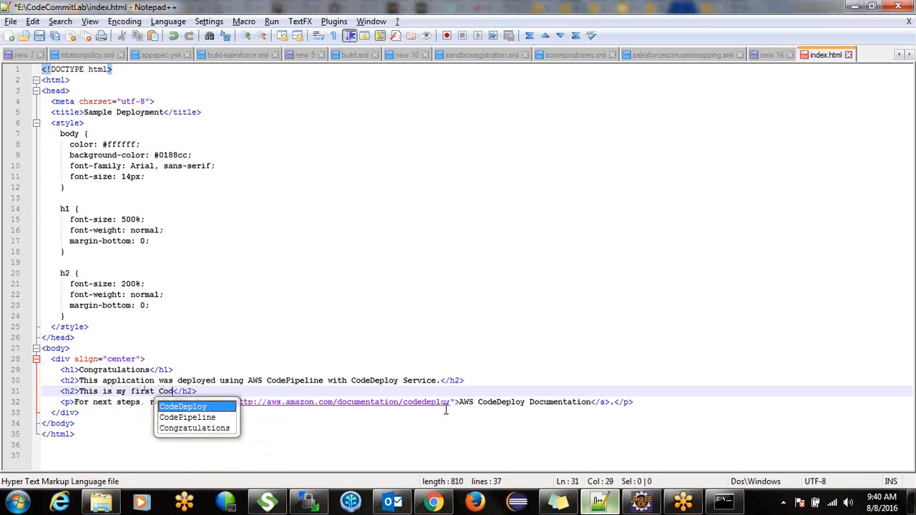
pyautogui.write('Piper')
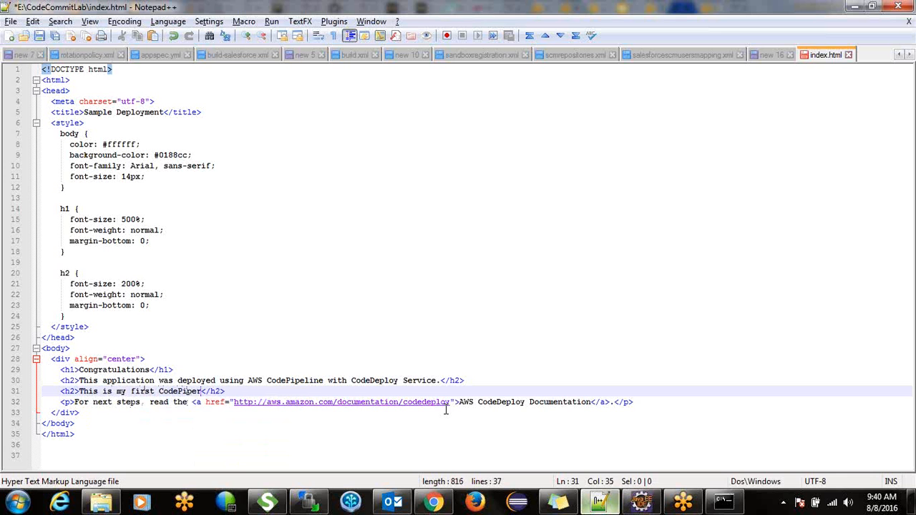
pyautogui.press('BackSpace')
pyautogui.write('line example')
pyautogui.hotkey('ctrl', 's')
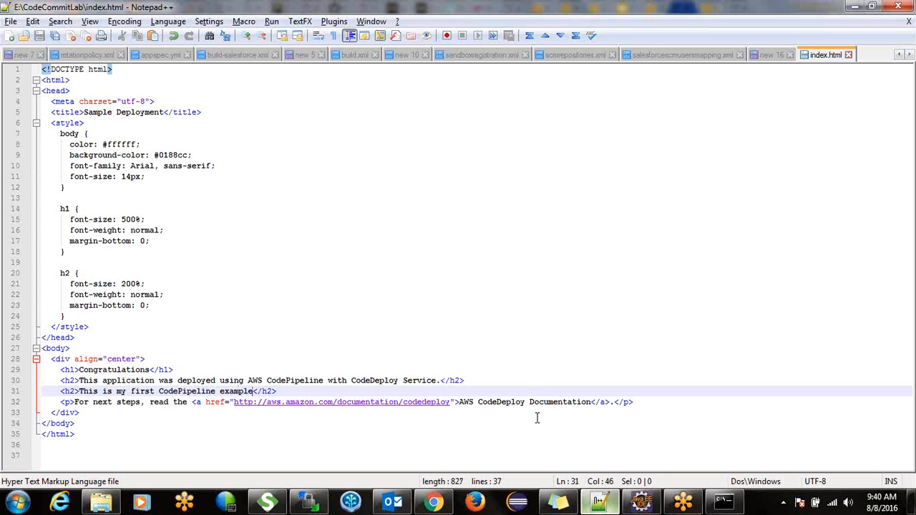
# Switch to Windows Explorer and commit index.html to the master branch with TortoiseGit, using the message "Change."
pyautogui.click(101, 503)
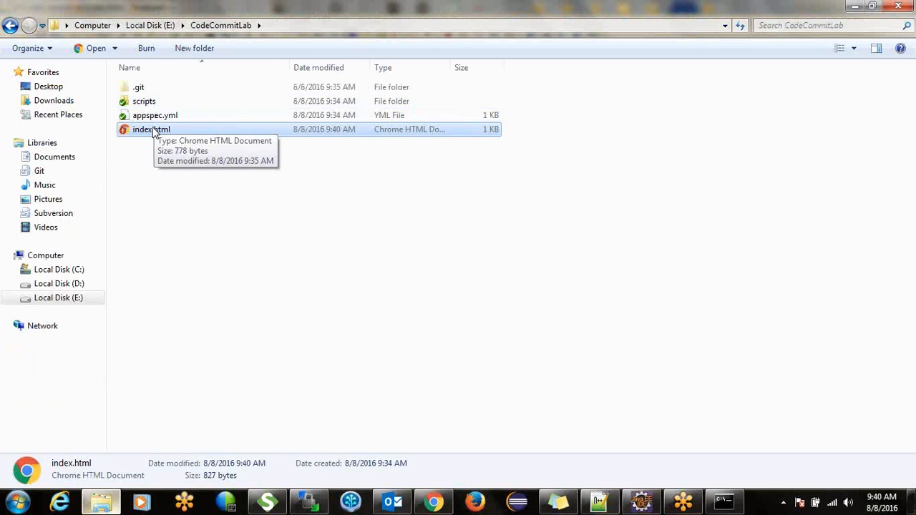
pyautogui.rightClick(154, 133)
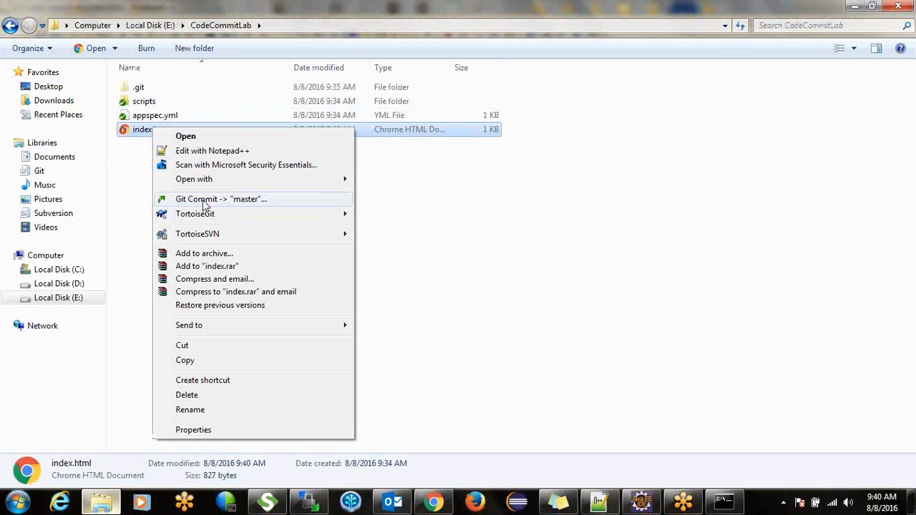
pyautogui.click(205, 200)
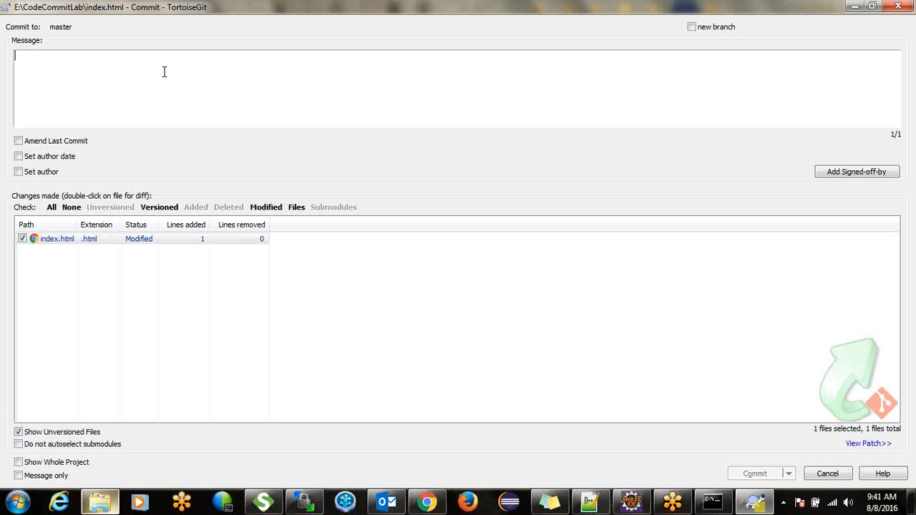
pyautogui.write('Change')
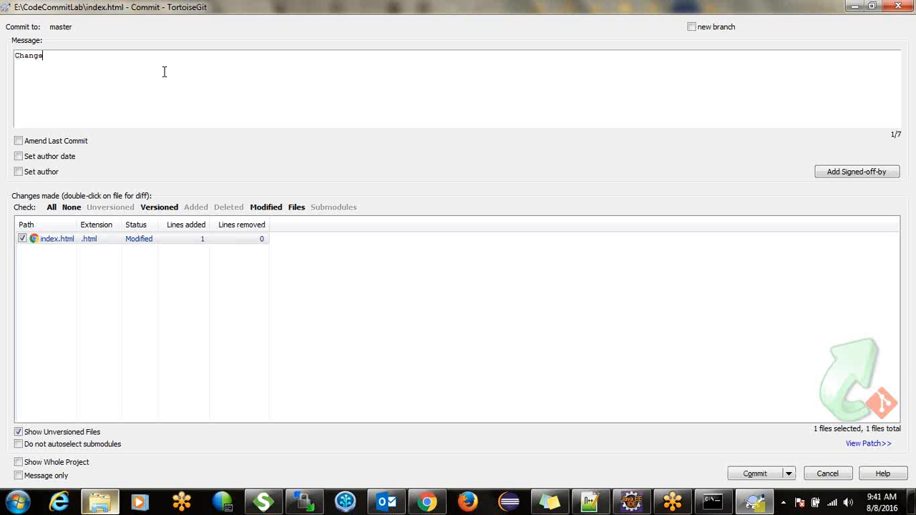
pyautogui.write('.')
pyautogui.click(755, 474)
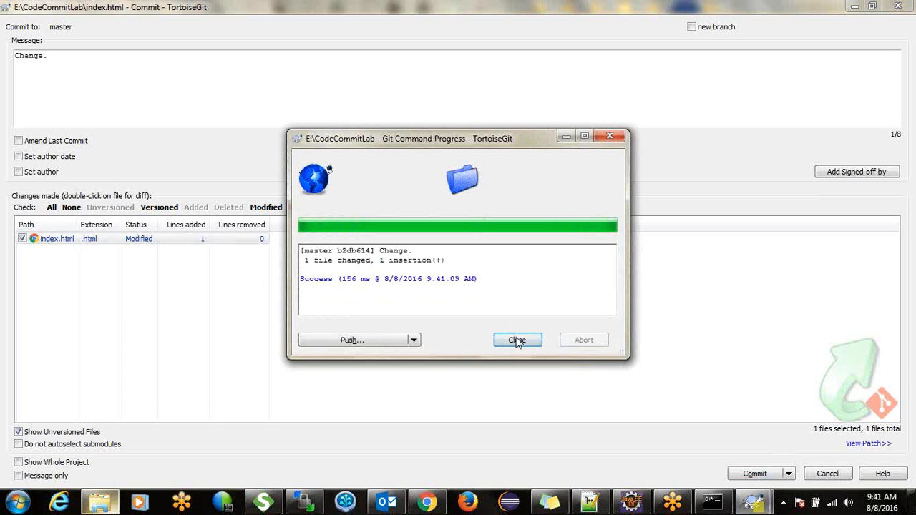
pyautogui.click(517, 341)
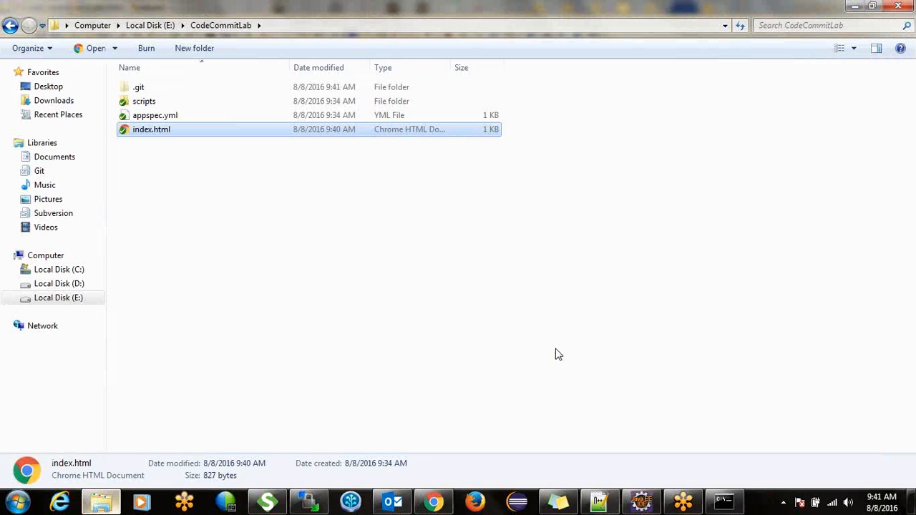
pyautogui.rightClick(158, 134)
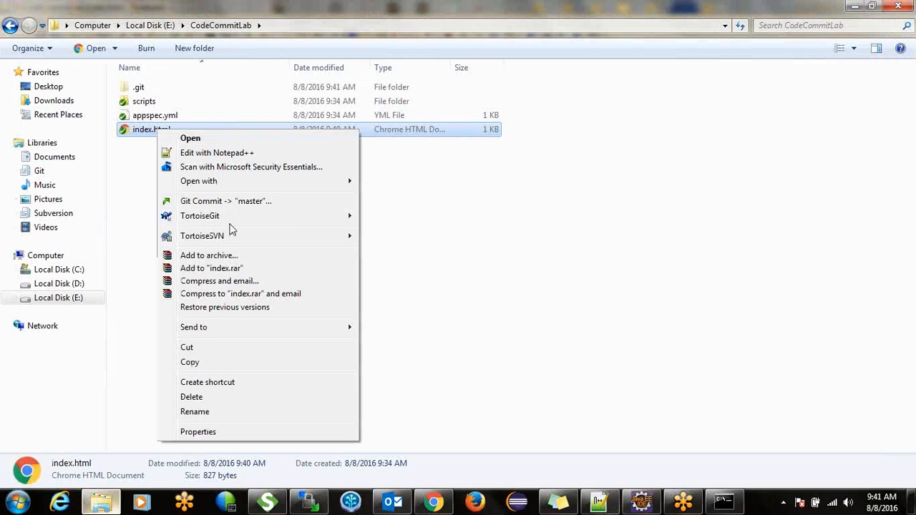
pyautogui.moveTo(243, 216)
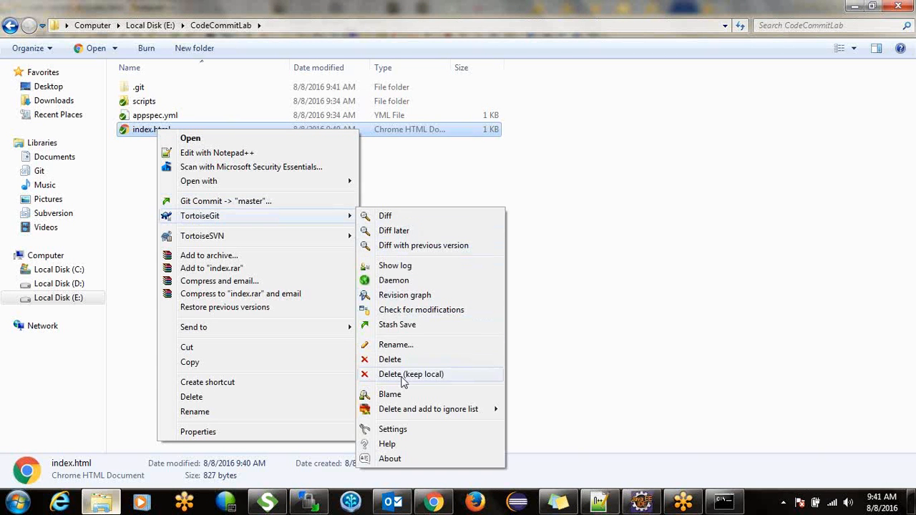
pyautogui.click(432, 180)
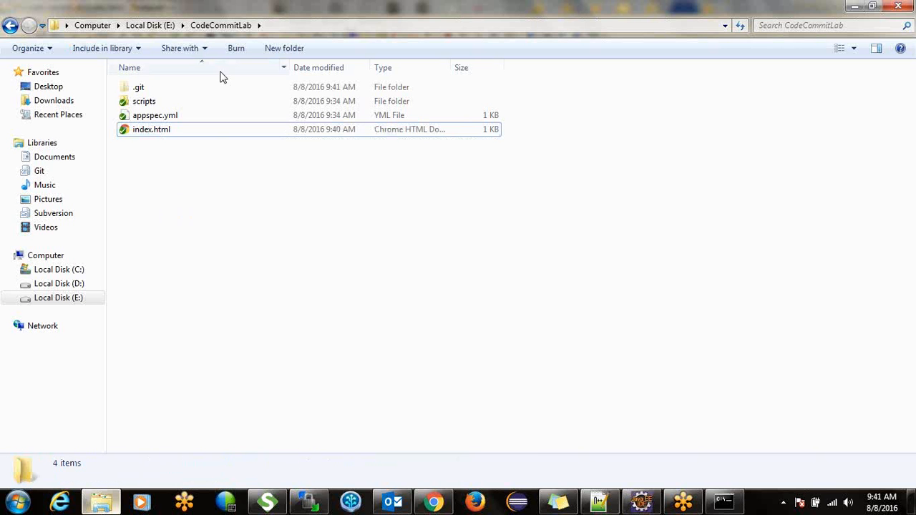
# Push the CodeCommitLab folder's local master branch to master on the origin remote with TortoiseGit, and reopen the folder
pyautogui.click(171, 28)
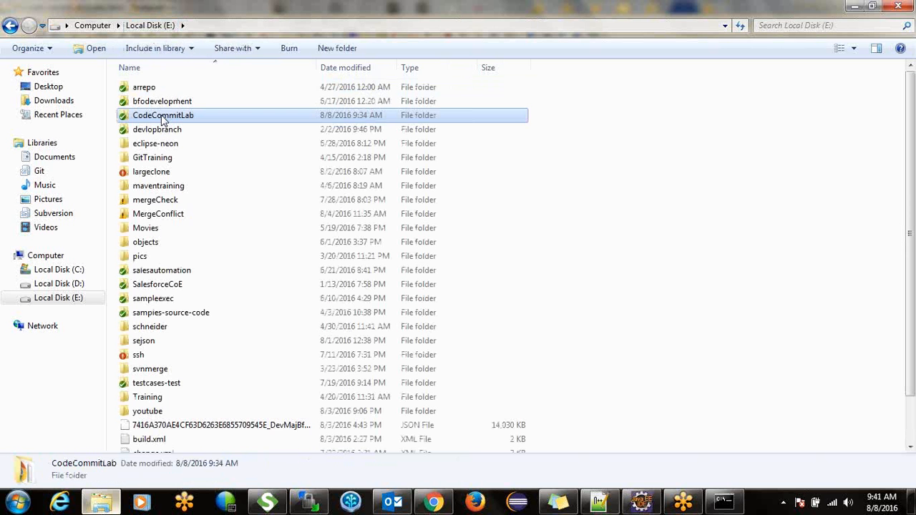
pyautogui.rightClick(161, 118)
pyautogui.moveTo(336, 235)
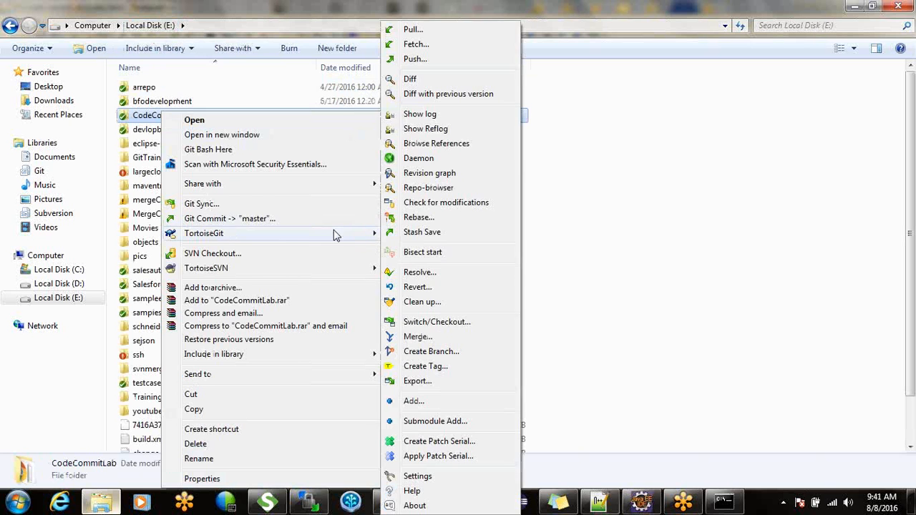
pyautogui.click(432, 60)
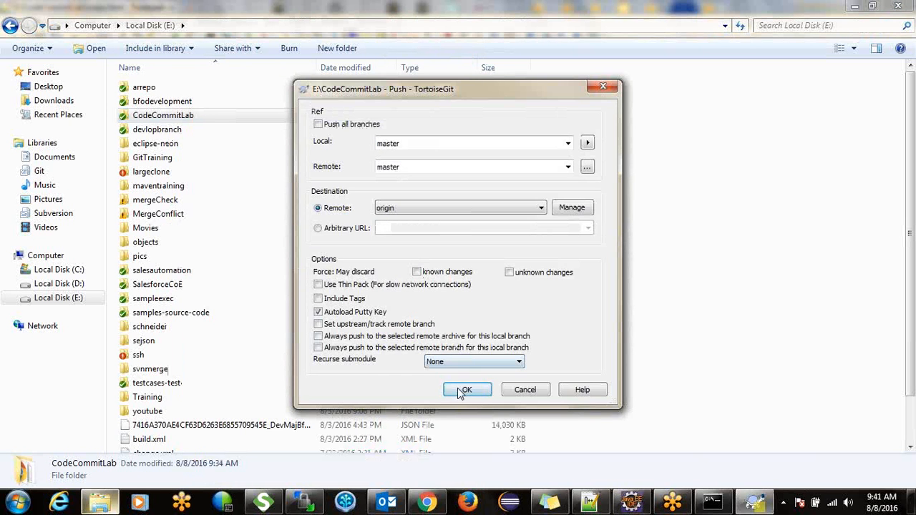
pyautogui.click(462, 390)
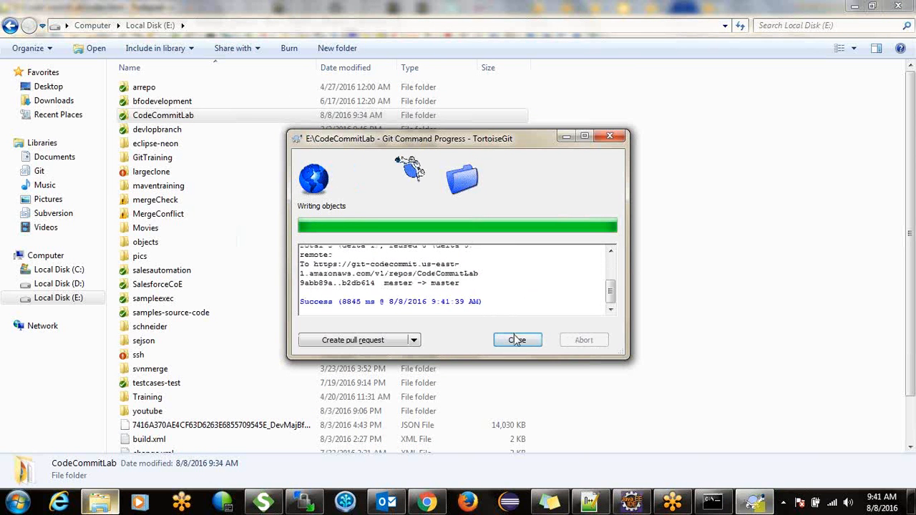
pyautogui.click(517, 341)
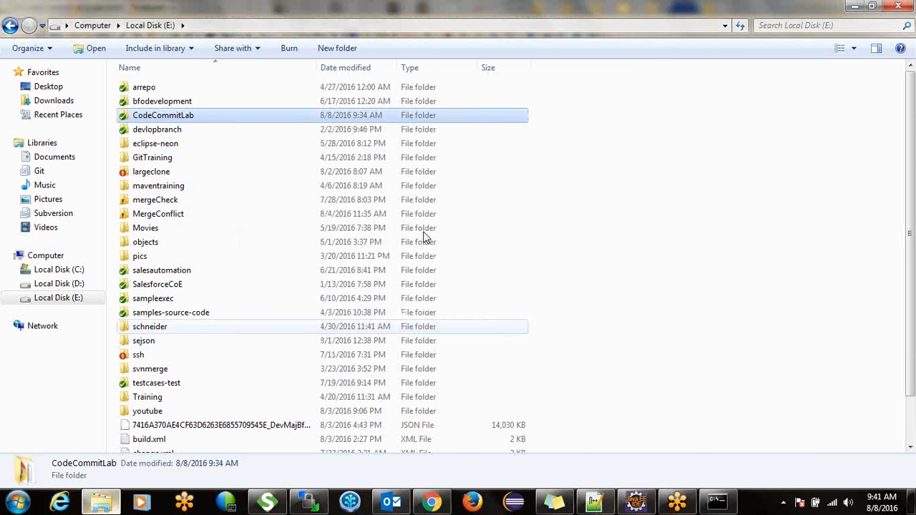
pyautogui.doubleClick(163, 119)
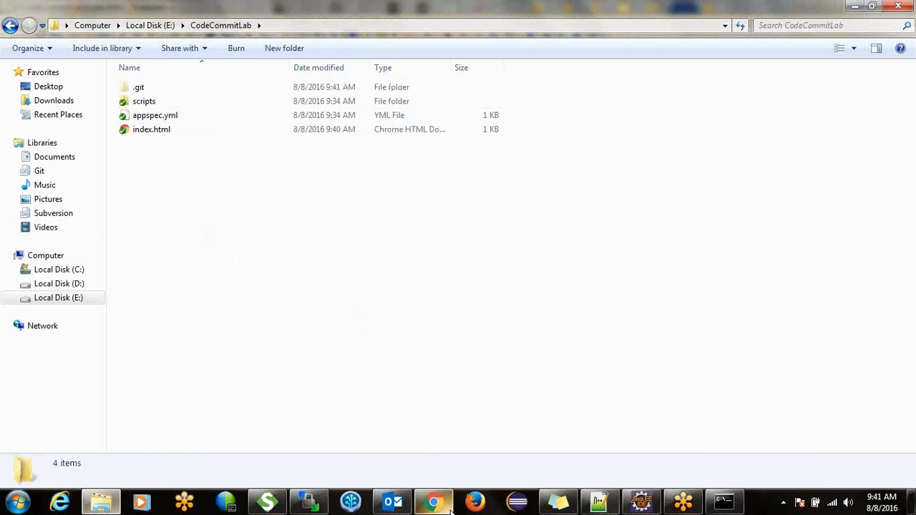
# Switch to Chrome, check the CodePipeLineLab stages, and view the commit history of the CodeCommitLab repository
pyautogui.click(438, 504)
pyautogui.click(650, 9)
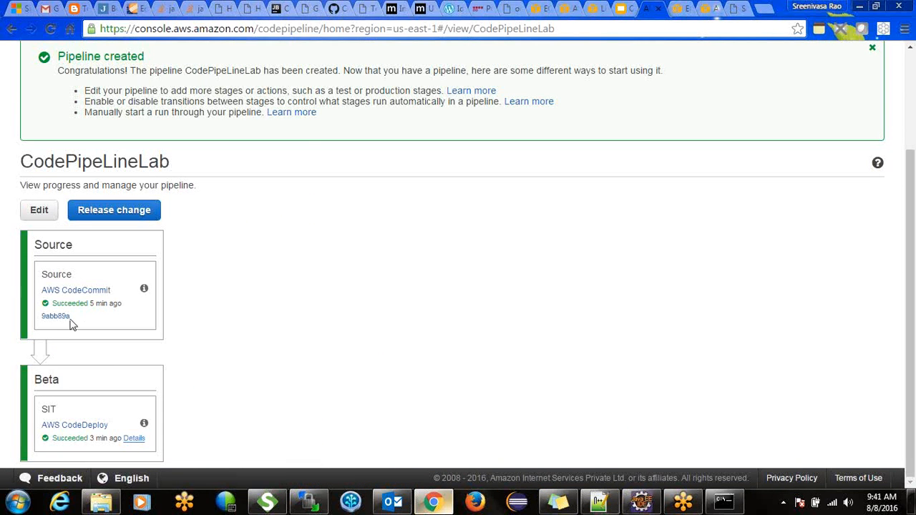
pyautogui.click(706, 10)
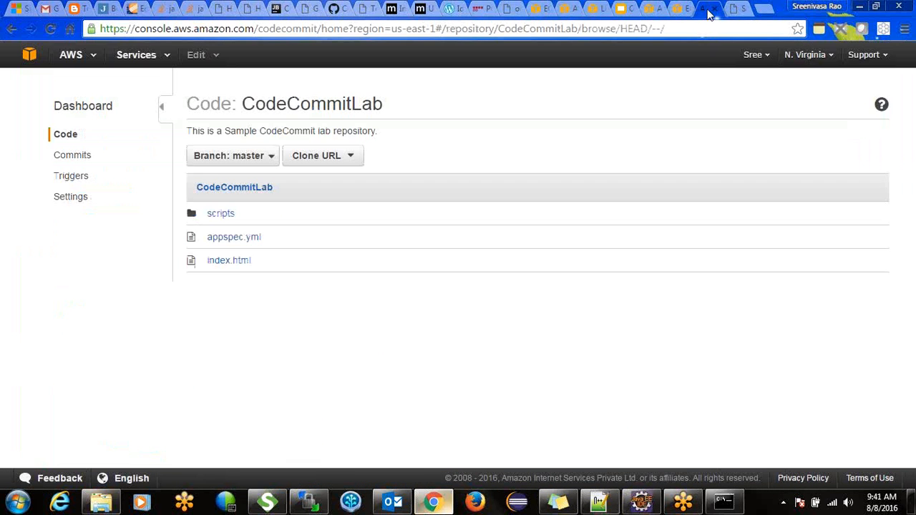
pyautogui.click(98, 157)
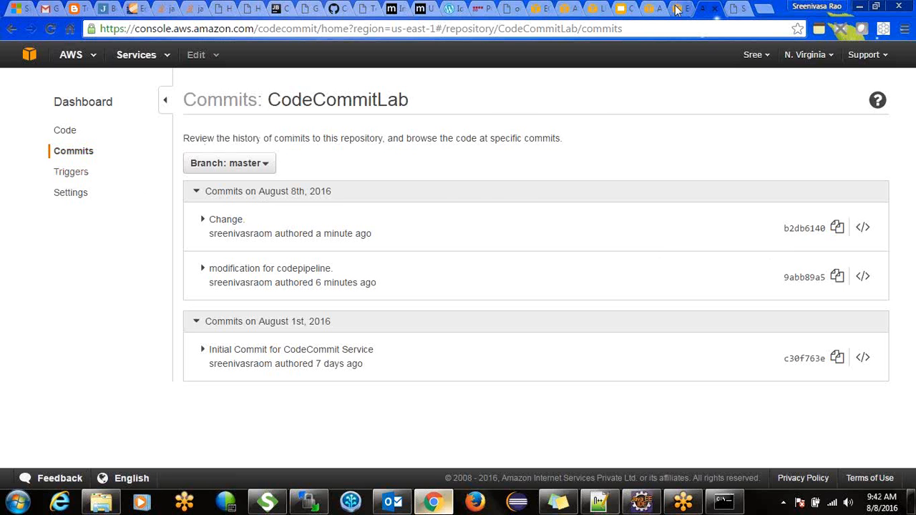
# Check whether CodePipeLineLab's Source stage picks up the new commit, comparing it with the CodeCommitLab commit history
pyautogui.click(650, 8)
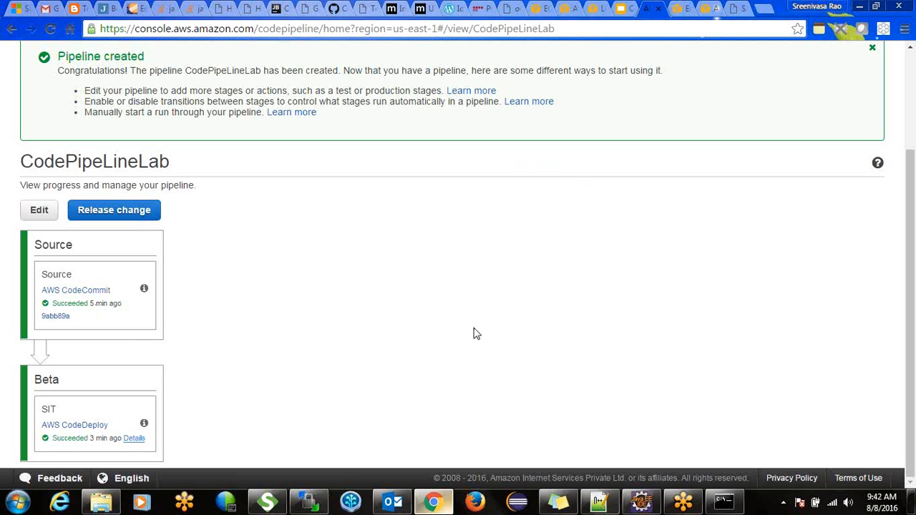
pyautogui.click(709, 7)
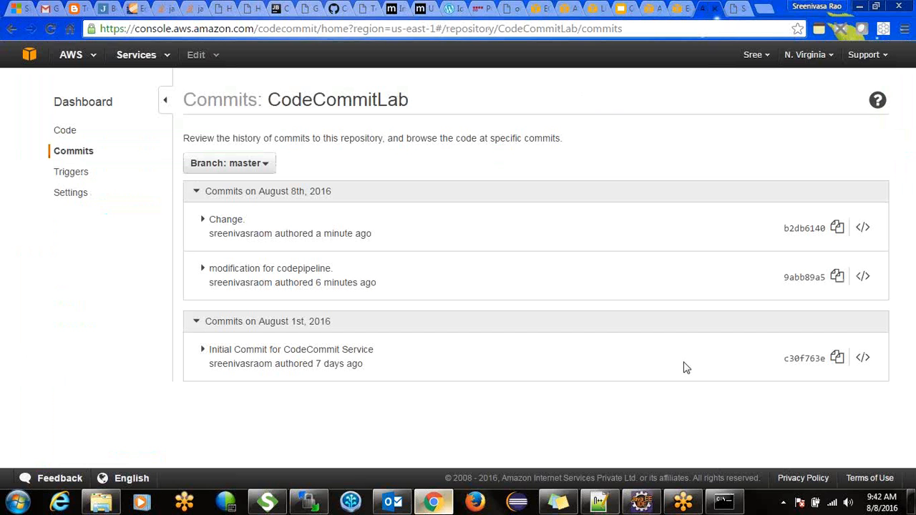
pyautogui.click(650, 13)
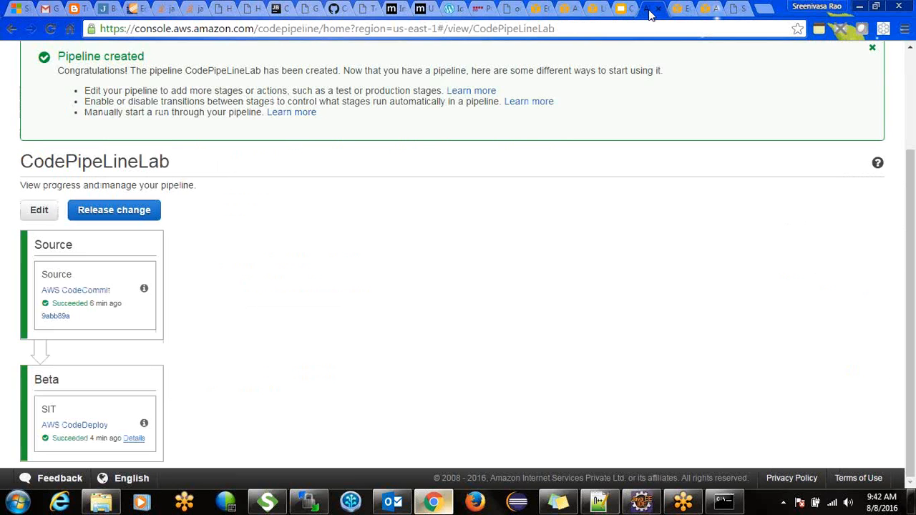
pyautogui.click(712, 9)
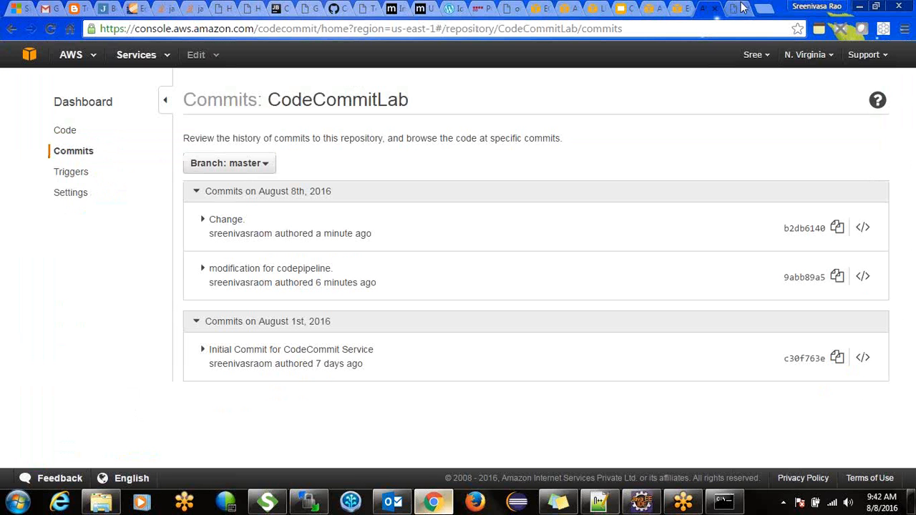
# Search Google for "aws client for windows" in a new tab, open the AWS Command Line Interface page and review its Windows installer options
pyautogui.click(764, 9)
pyautogui.write('g')
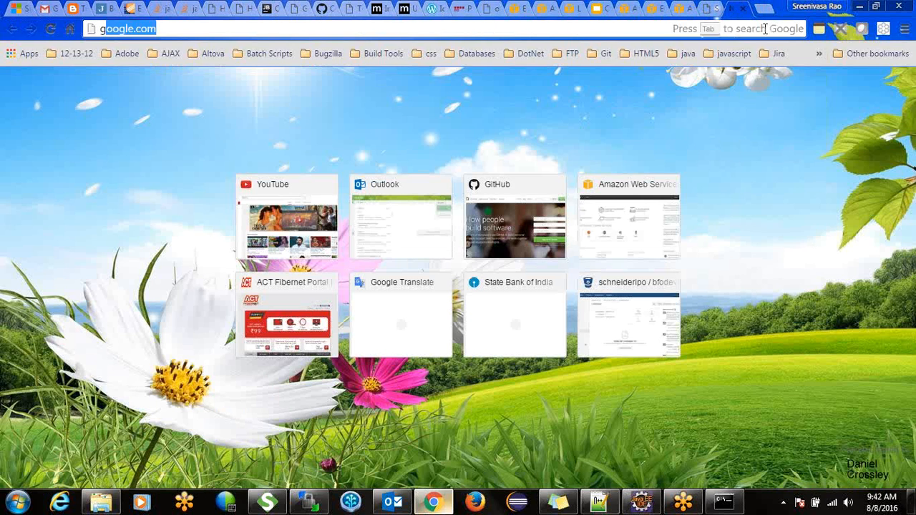
pyautogui.press('Return')
pyautogui.write('aws cli')
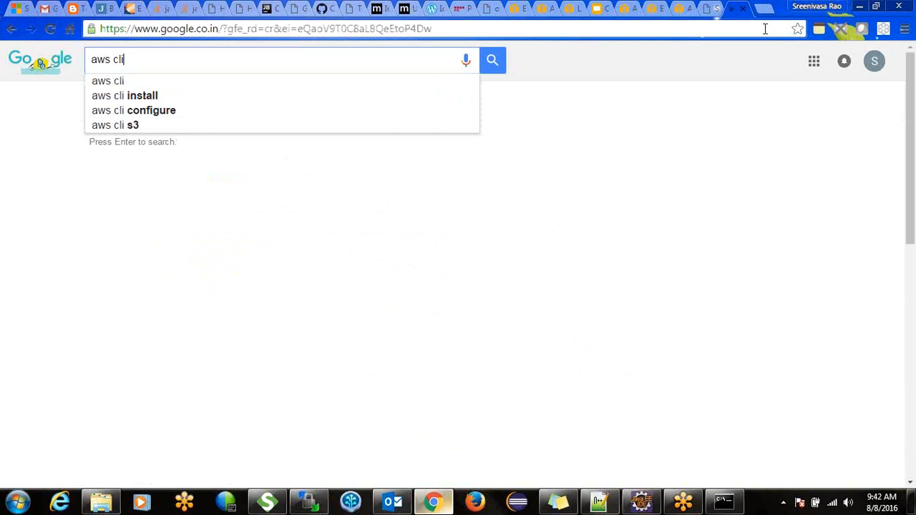
pyautogui.write('ent')
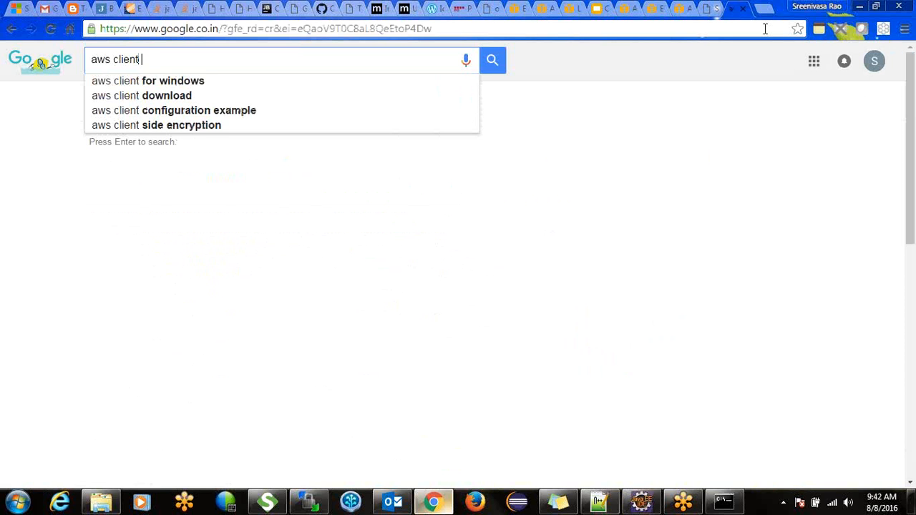
pyautogui.press('Down')
pyautogui.press('Return')
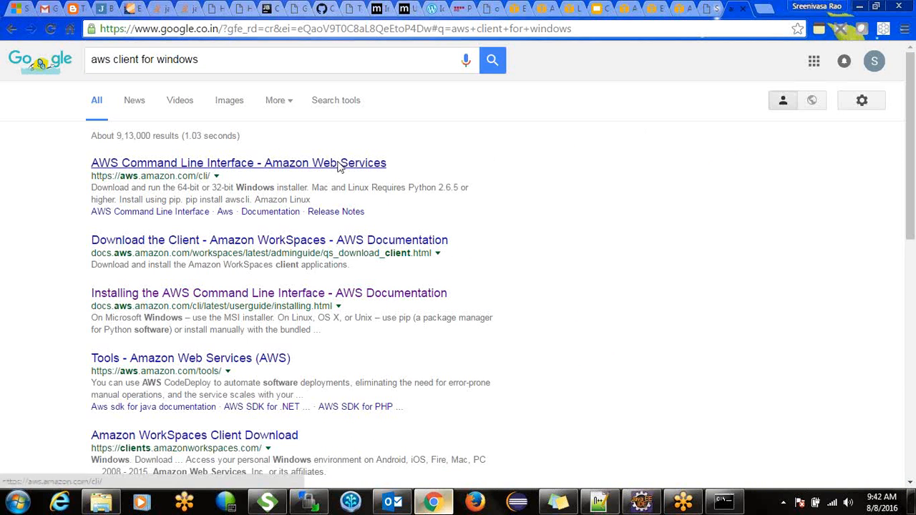
pyautogui.click(340, 163)
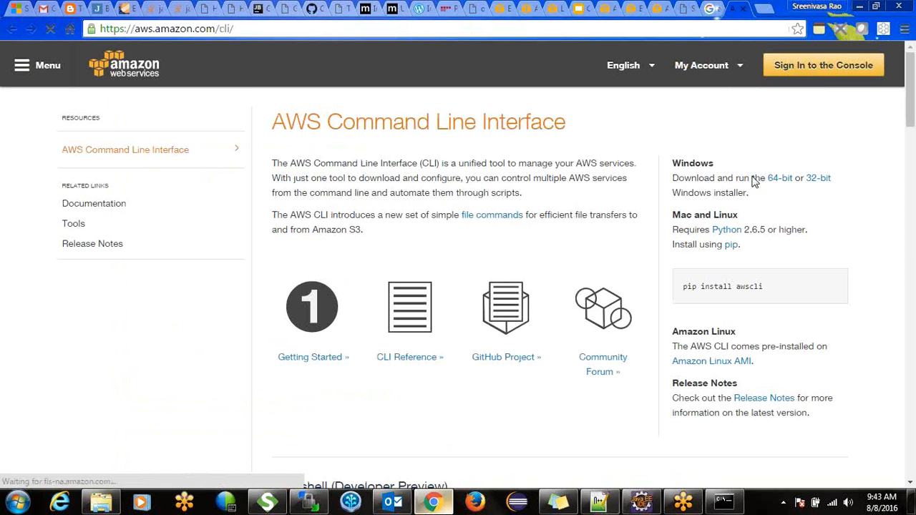
pyautogui.moveTo(910, 105); pyautogui.dragTo(914, 72)
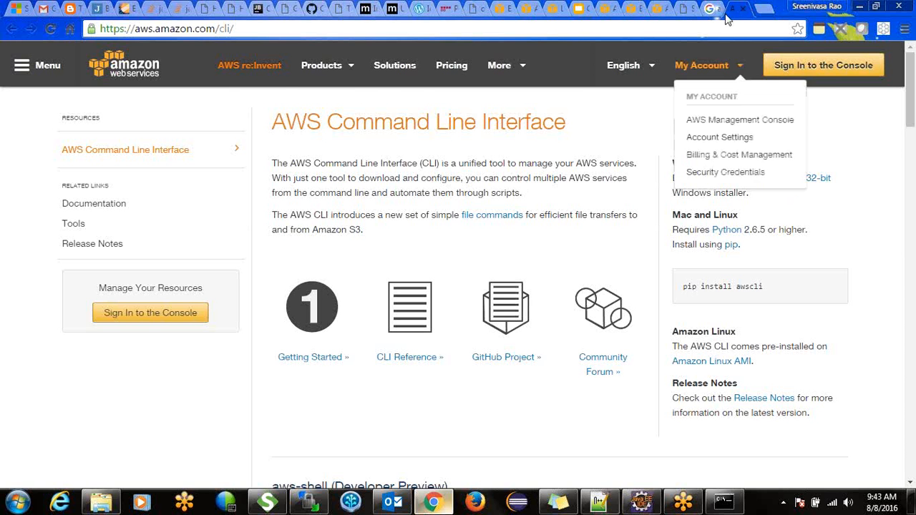
# Check the progress of CodePipeLineLab's Source and Beta stages, and return to the AWS Command Line Interface page
pyautogui.click(600, 17)
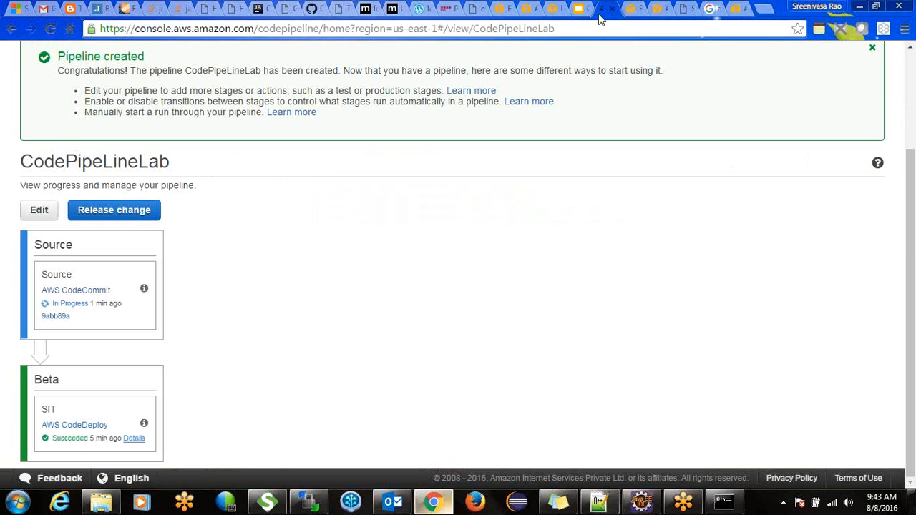
pyautogui.click(740, 9)
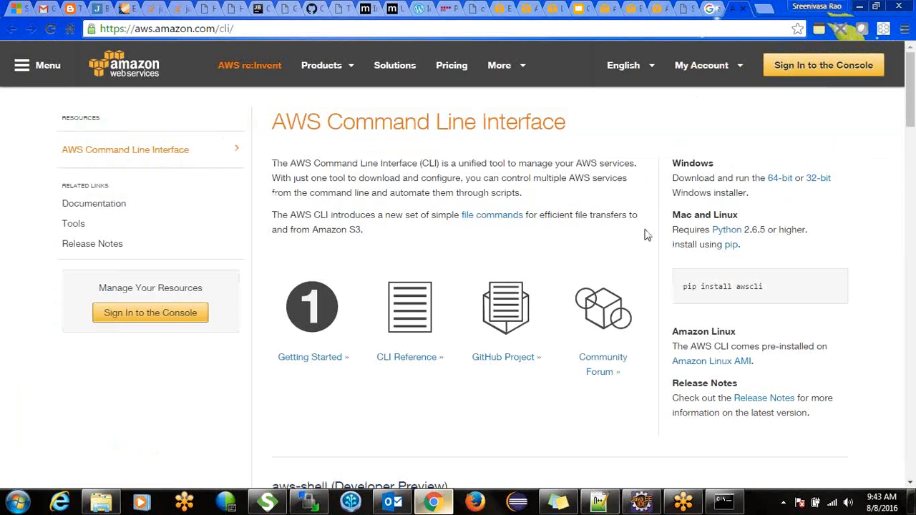
# Open a Windows Command Prompt, run aws to test the AWS CLI installation, and begin entering another aws command
pyautogui.press('super+r')
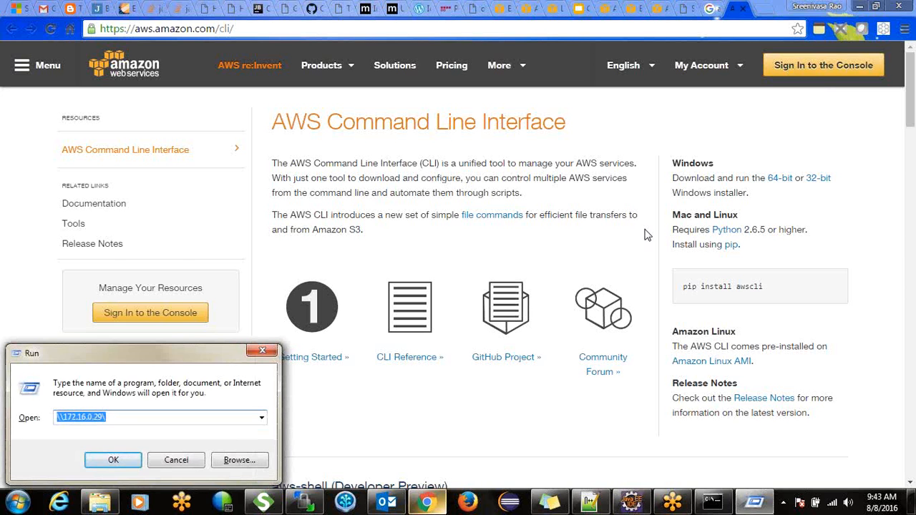
pyautogui.write('cmd')
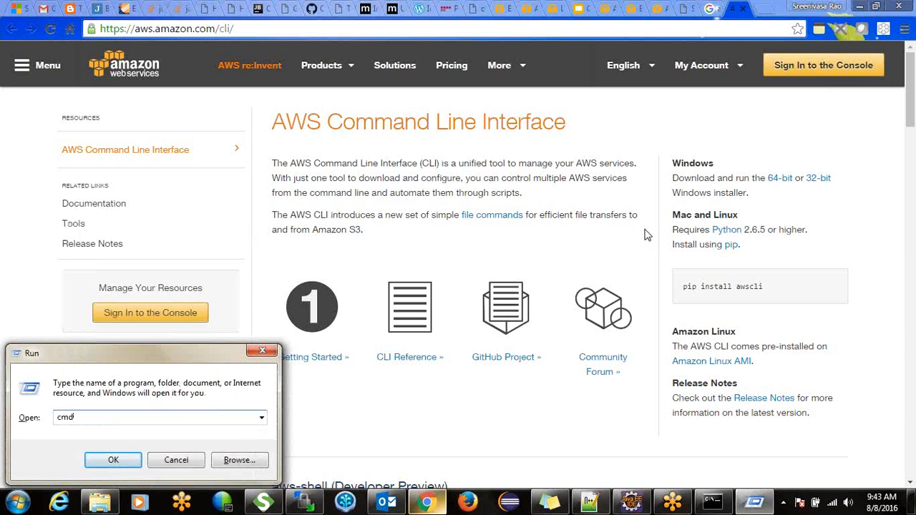
pyautogui.press('Return')
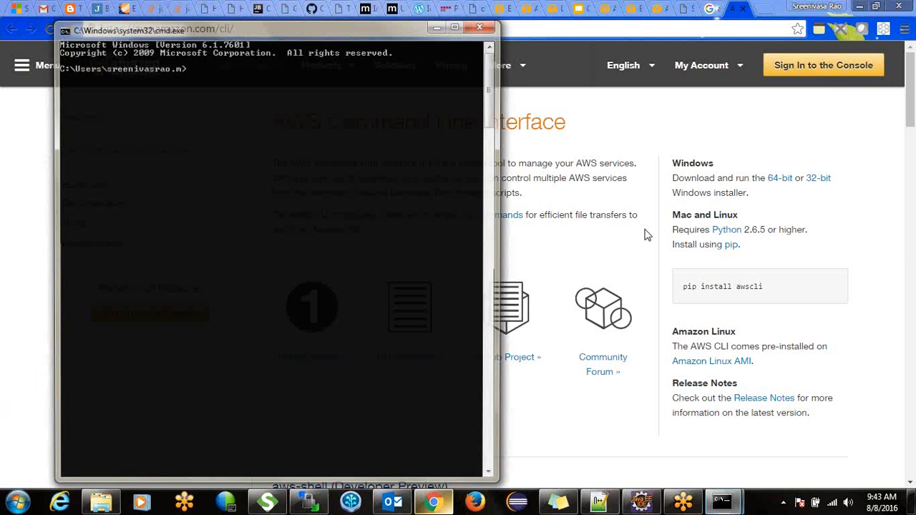
pyautogui.write('aws')
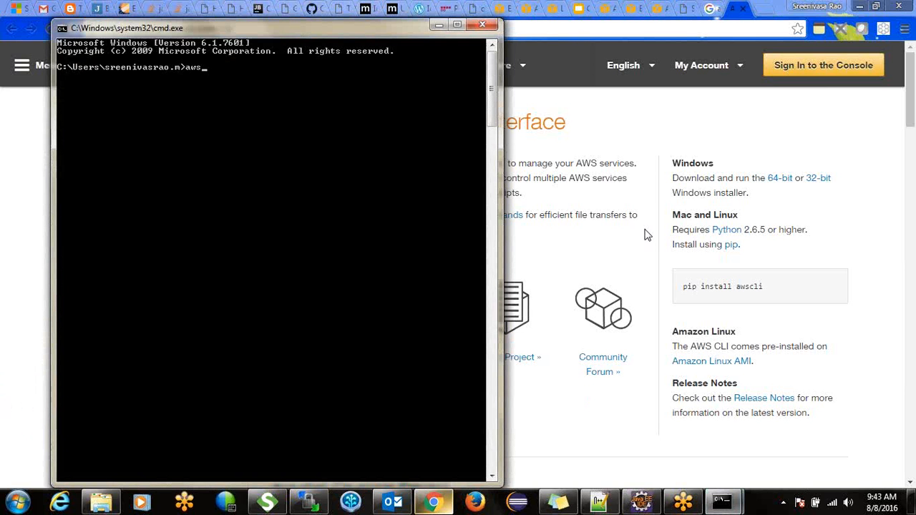
pyautogui.press('Return')
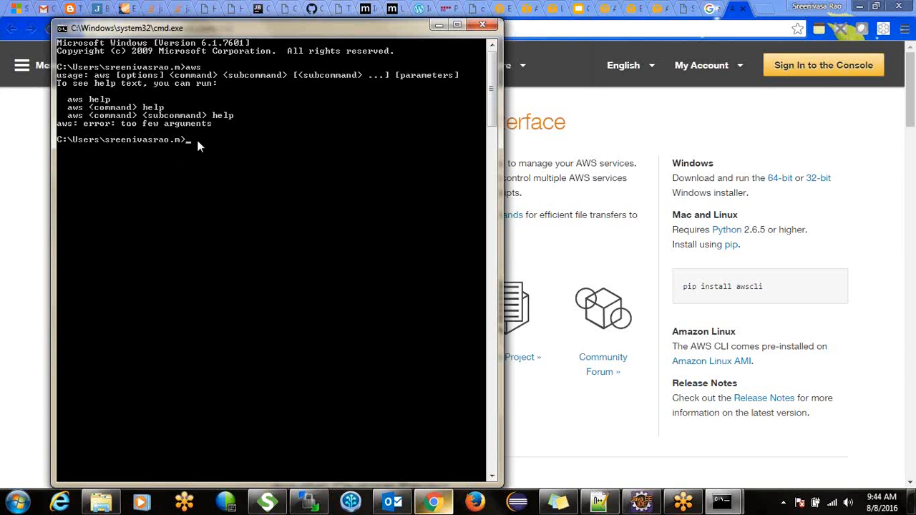
pyautogui.write('ws')
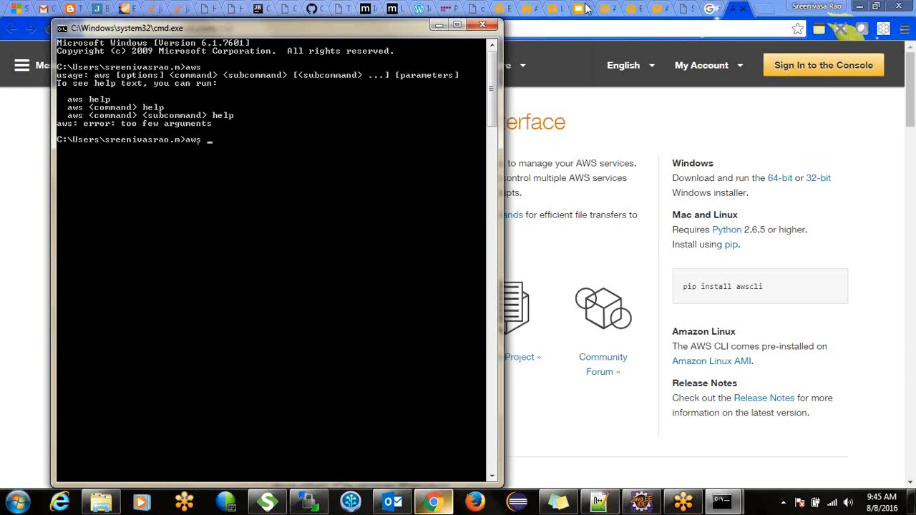
# Open the Google home page in a new browser tab
pyautogui.click(713, 8)
pyautogui.click(746, 10)
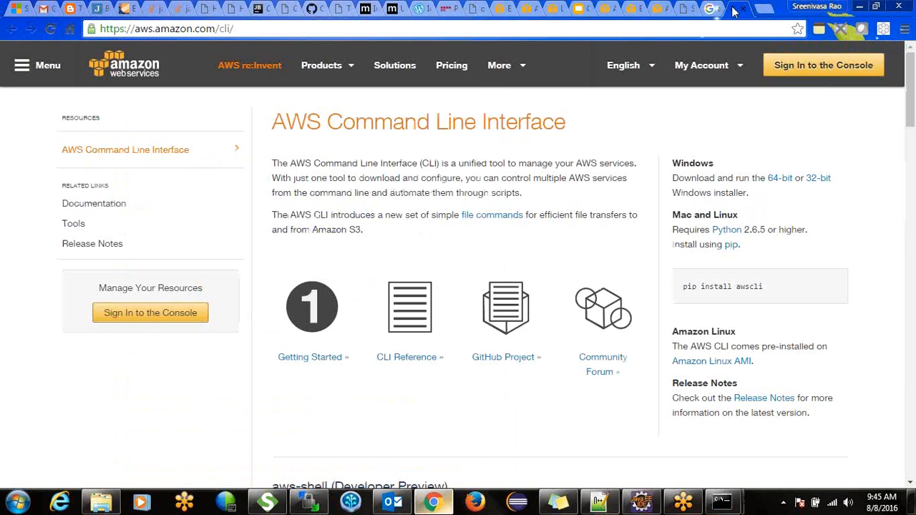
pyautogui.click(765, 10)
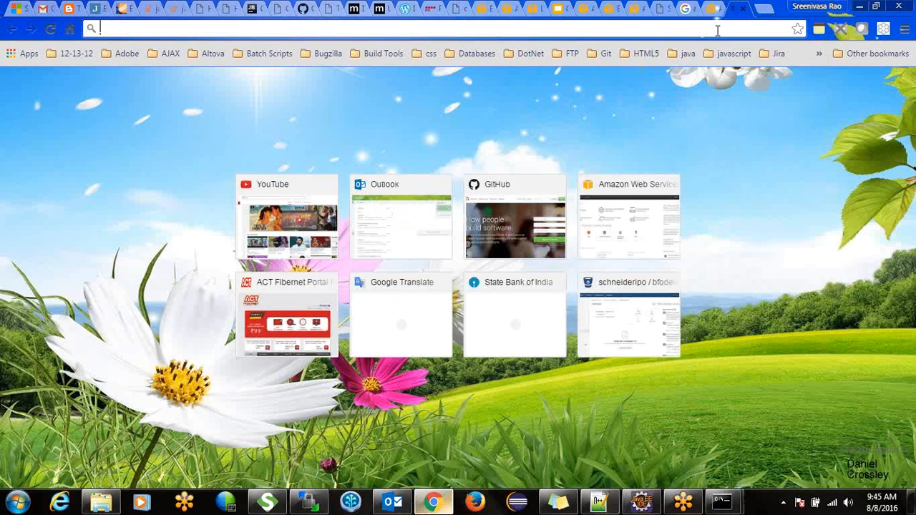
pyautogui.write('a')
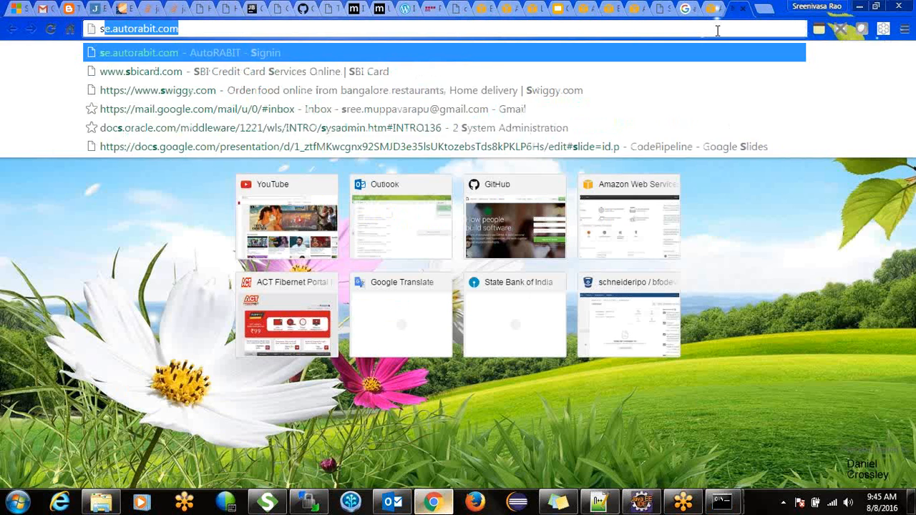
pyautogui.press('BackSpace')
pyautogui.press('BackSpace')
pyautogui.write('g')
pyautogui.press('Return')
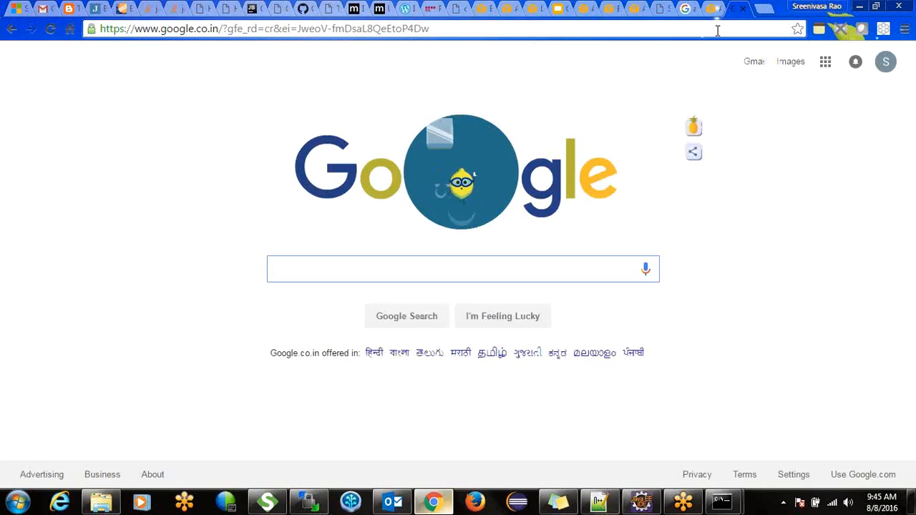
pyautogui.write('ssh ')
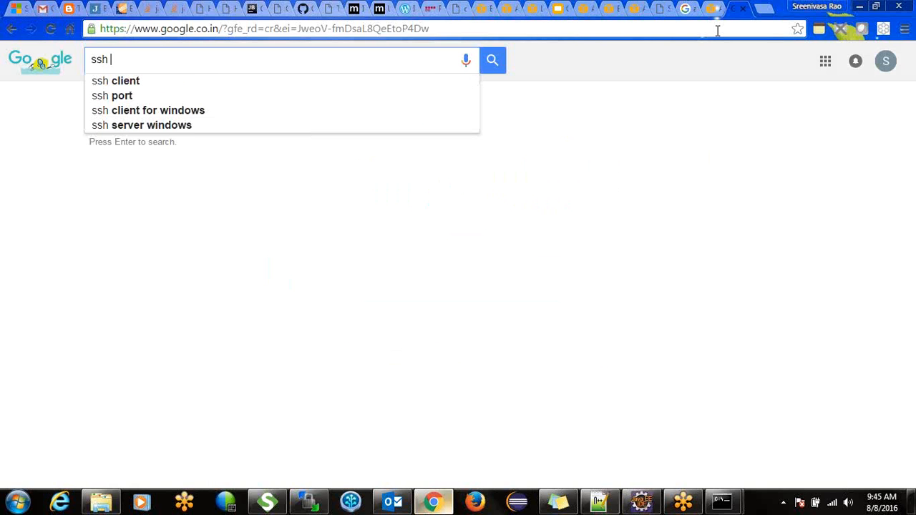
pyautogui.write('c')
pyautogui.press('BackSpace')
pyautogui.write('key')
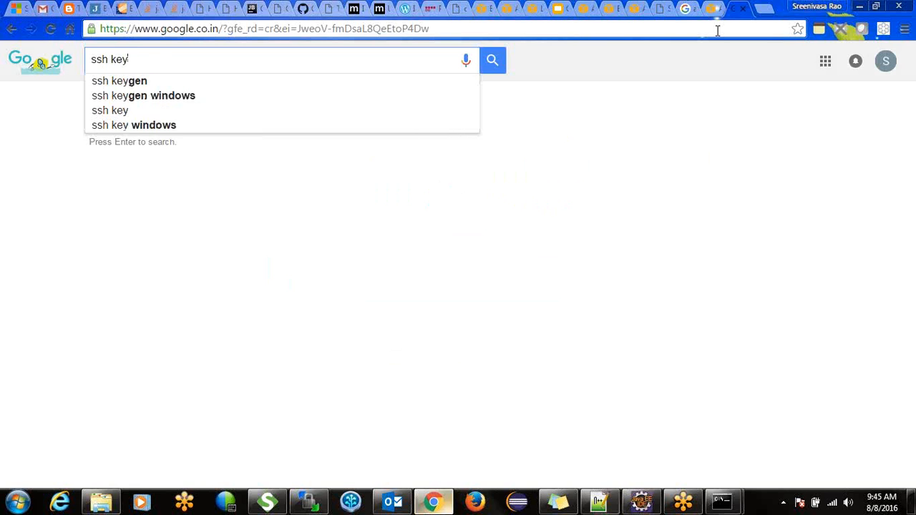
pyautogui.press('BackSpace')
pyautogui.press('BackSpace')
pyautogui.press('BackSpace')
pyautogui.press('BackSpace')
pyautogui.press('BackSpace')
pyautogui.press('BackSpace')
pyautogui.press('BackSpace')
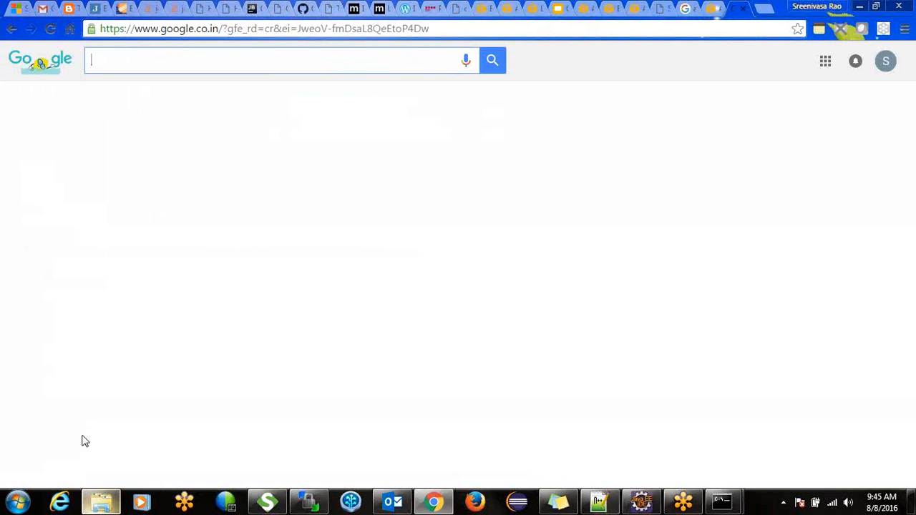
pyautogui.click(17, 501)
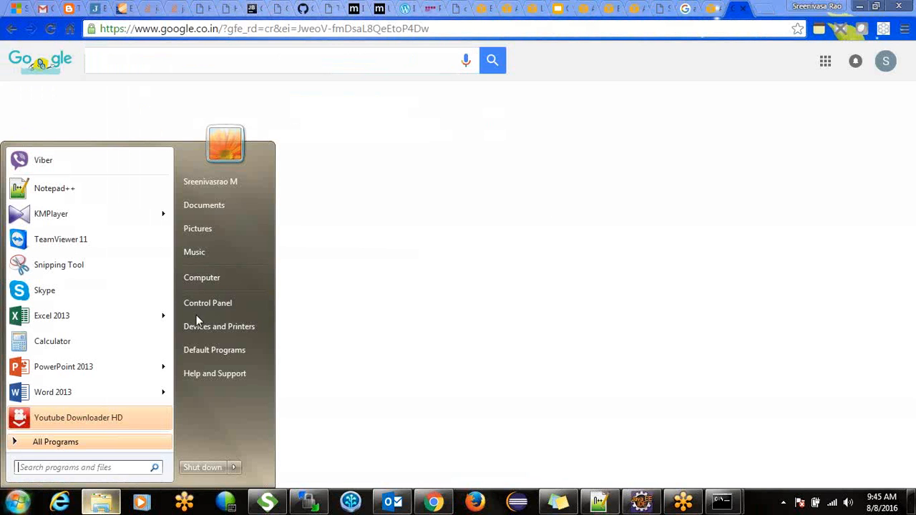
pyautogui.click(62, 468)
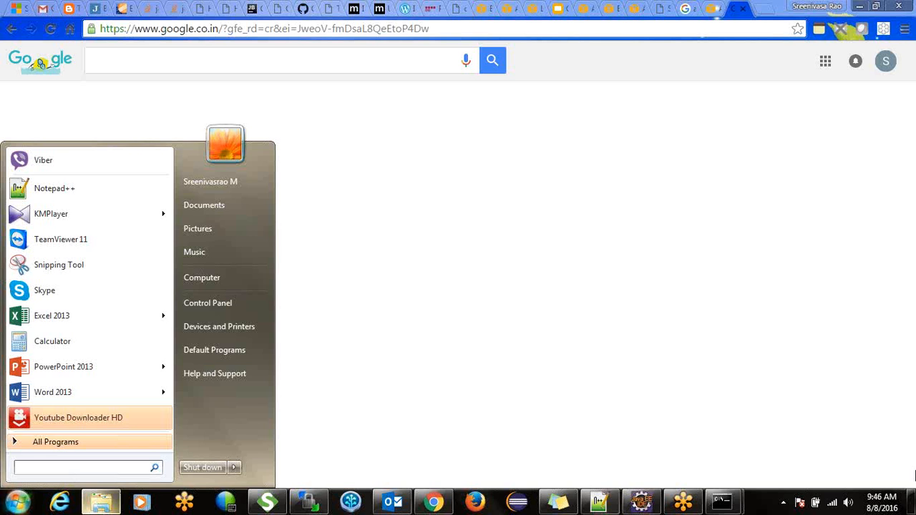
pyautogui.click(666, 351)
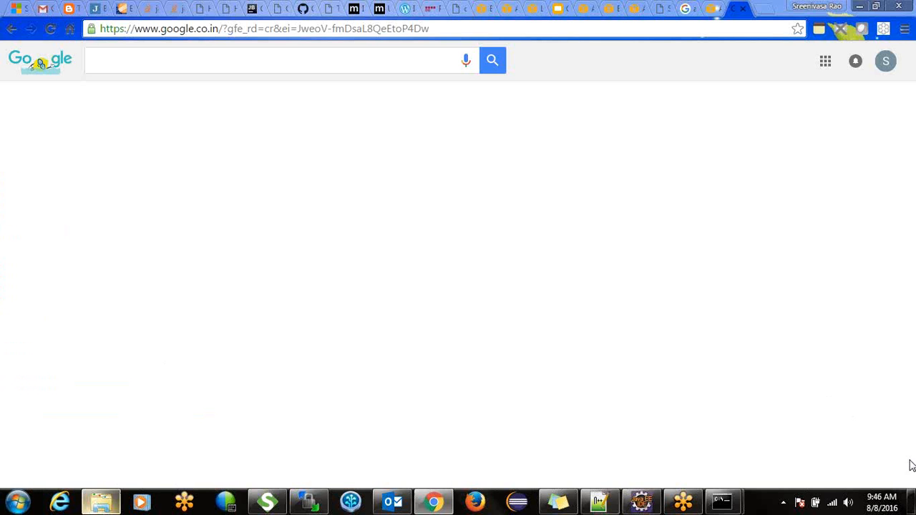
# Switch to File Explorer and open Git Bash at the root of Local Disk (E:)
pyautogui.click(104, 501)
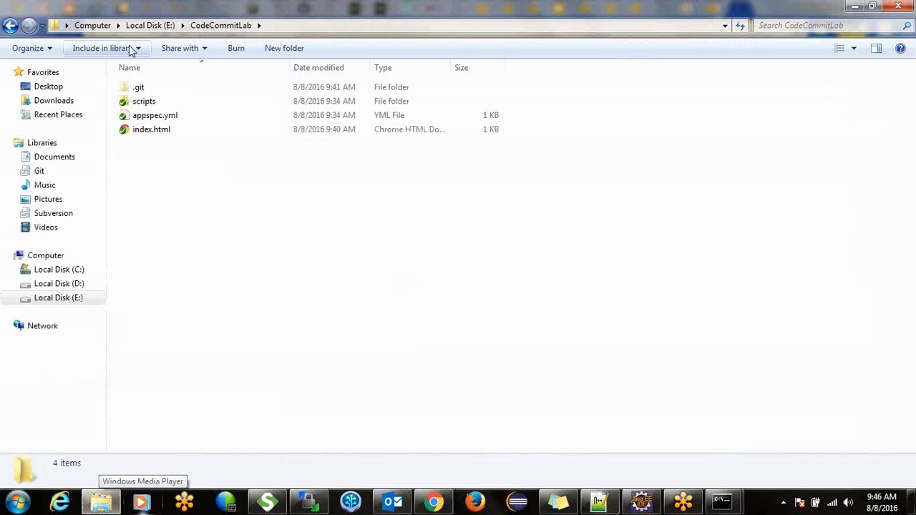
pyautogui.click(161, 25)
pyautogui.rightClick(612, 352)
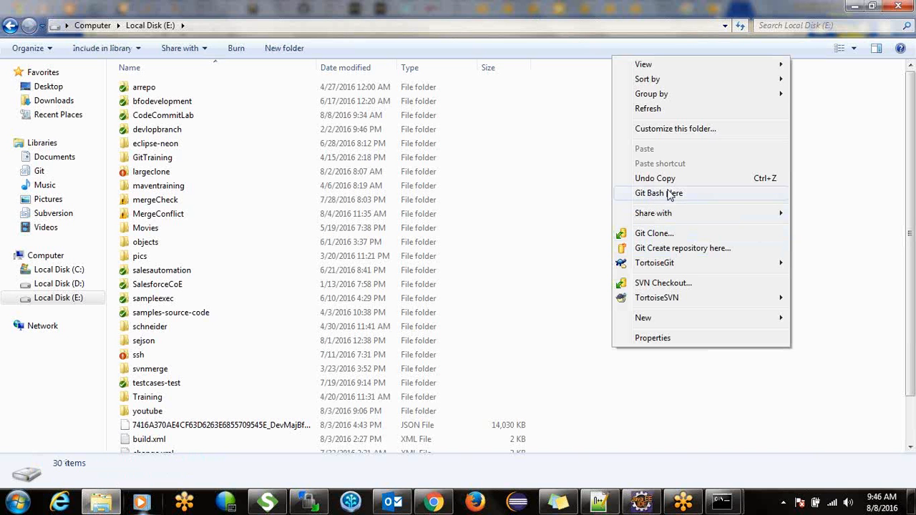
pyautogui.click(659, 194)
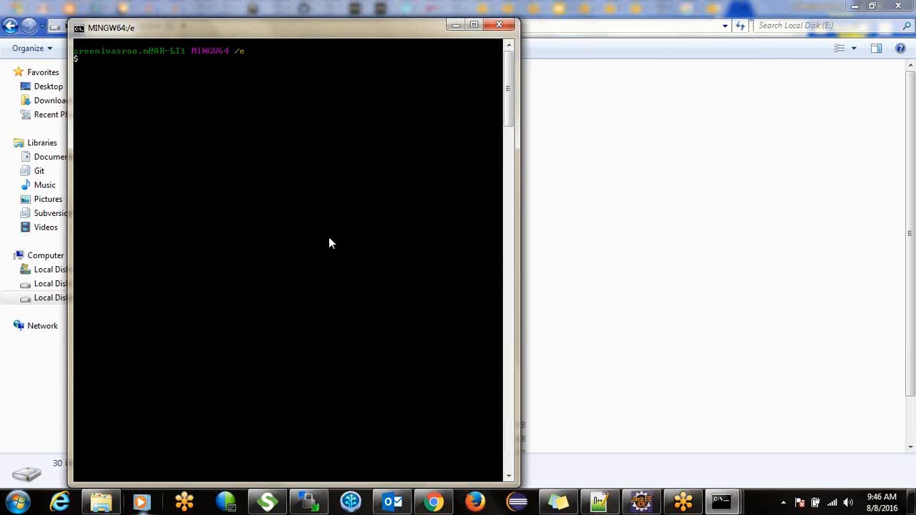
# Try running the keygen command in Git Bash
pyautogui.write('keyh')
pyautogui.press('BackSpace')
pyautogui.write('g')
pyautogui.press('BackSpace')
pyautogui.write('gen')
pyautogui.press('Return')
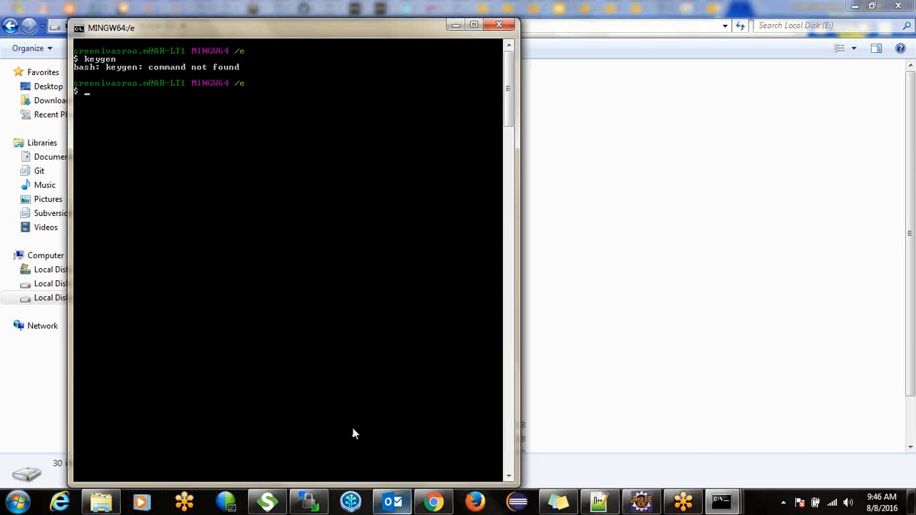
# Search Google for "ssh keygen" and review GitHub Help's steps for generating a new SSH key
pyautogui.click(433, 502)
pyautogui.write('ss')
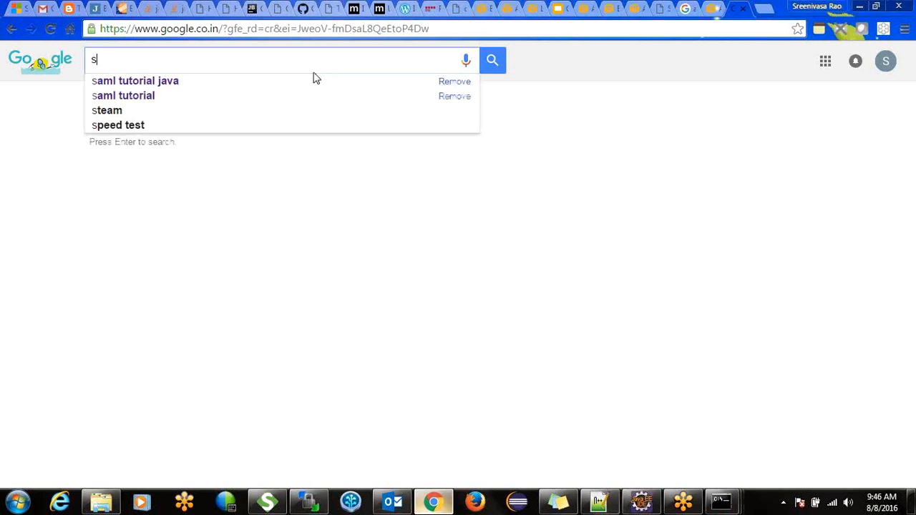
pyautogui.write('h ')
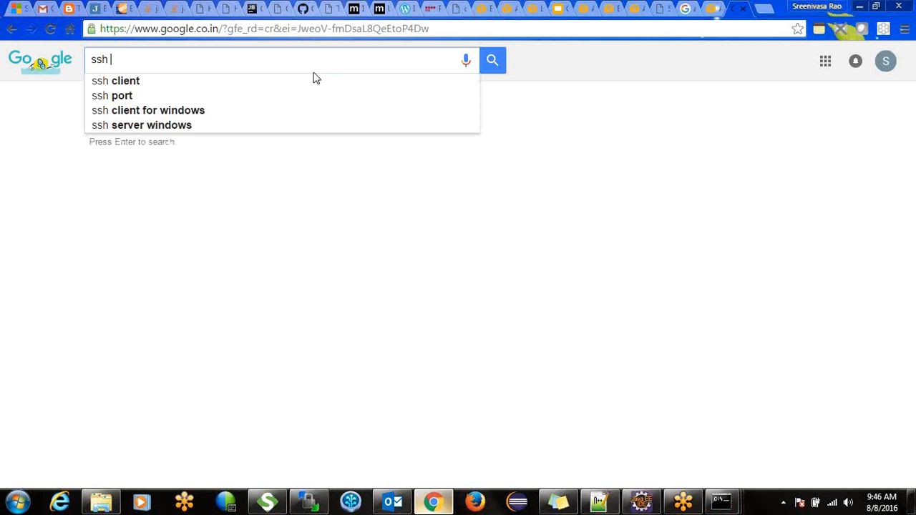
pyautogui.write('ke')
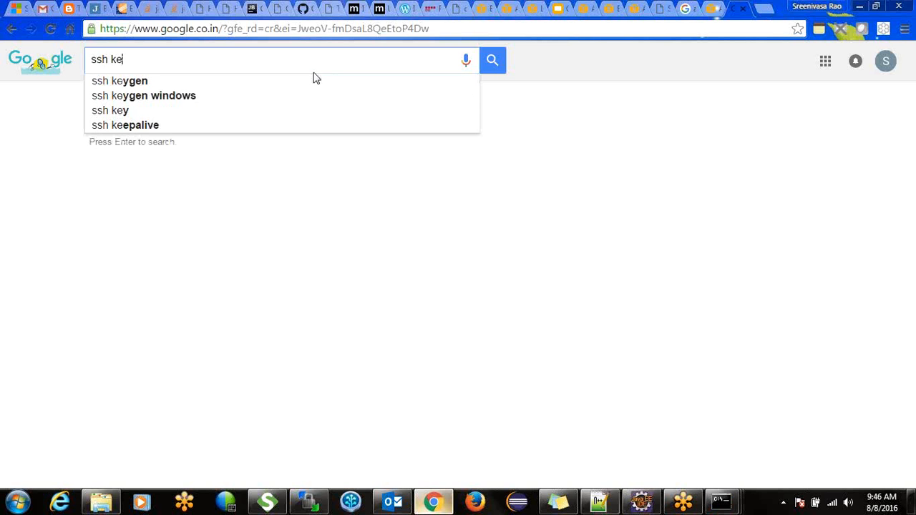
pyautogui.write('ygen')
pyautogui.press('Return')
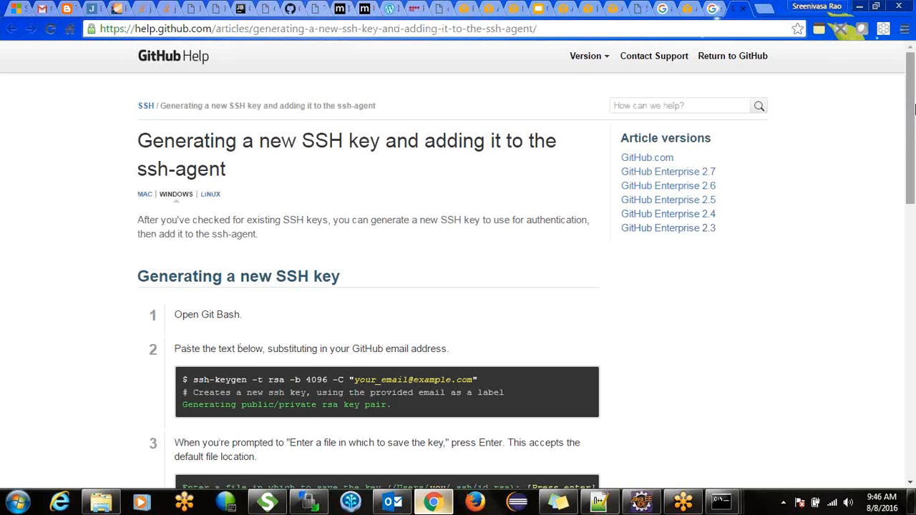
pyautogui.moveTo(913, 108); pyautogui.dragTo(914, 161)
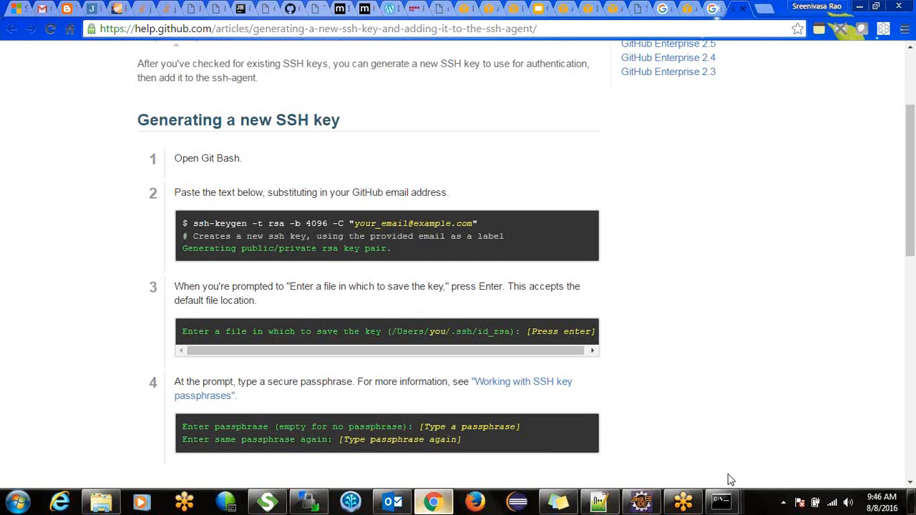
# Run ssh-keygen in Git Bash up to the prompt for the key's save location, cancel it and minimize the window
pyautogui.moveTo(738, 498)
pyautogui.click(819, 433)
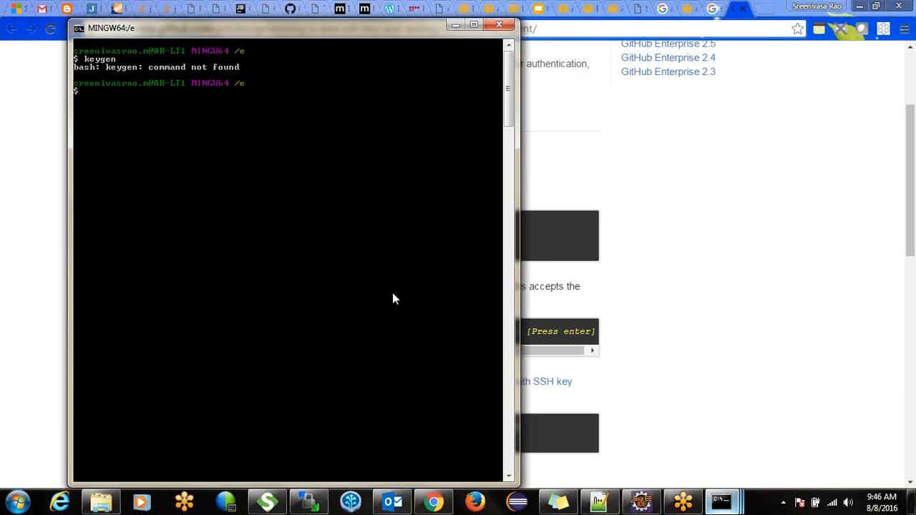
pyautogui.write('ssh')
pyautogui.press('BackSpace')
pyautogui.write('h-keygen')
pyautogui.press('Return')
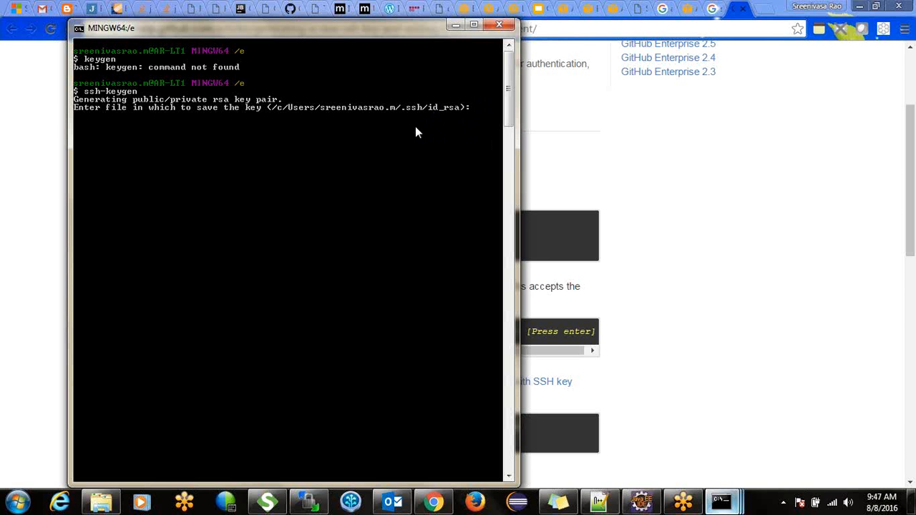
pyautogui.hotkey('ctrl', 'c')
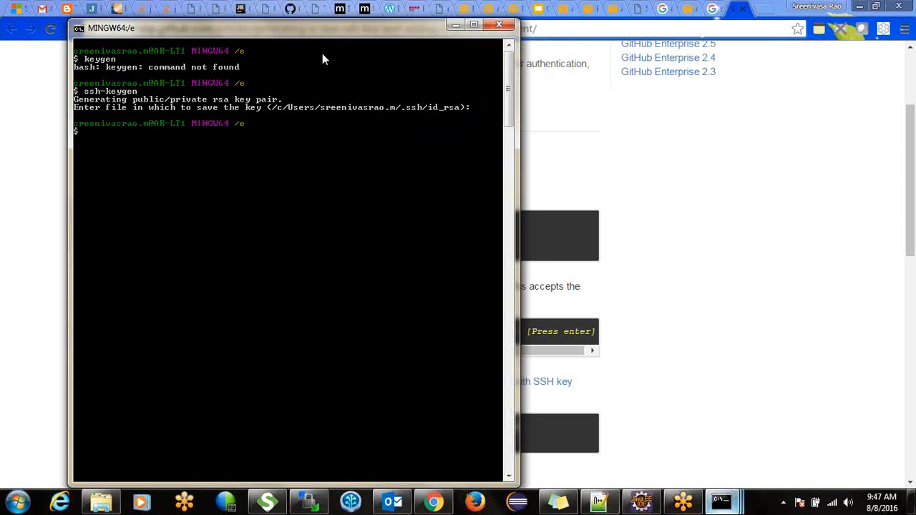
pyautogui.moveTo(296, 43); pyautogui.dragTo(304, 50)
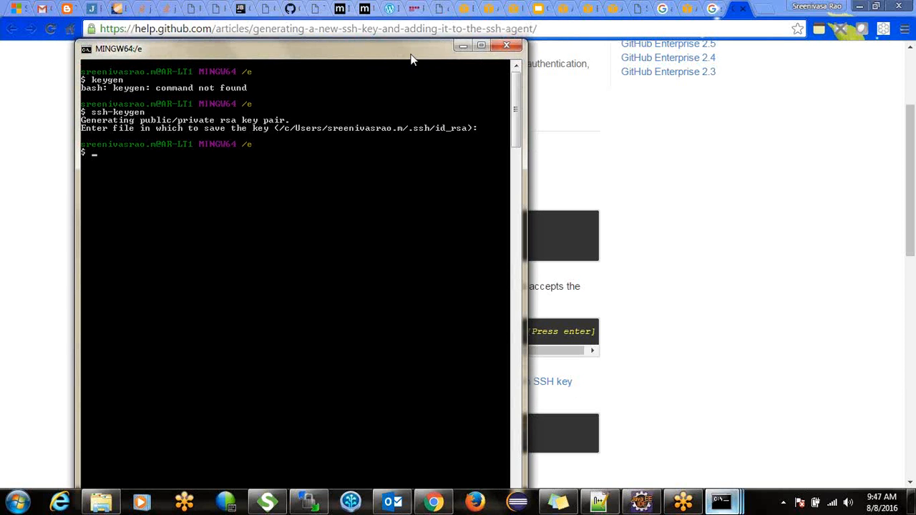
pyautogui.click(464, 46)
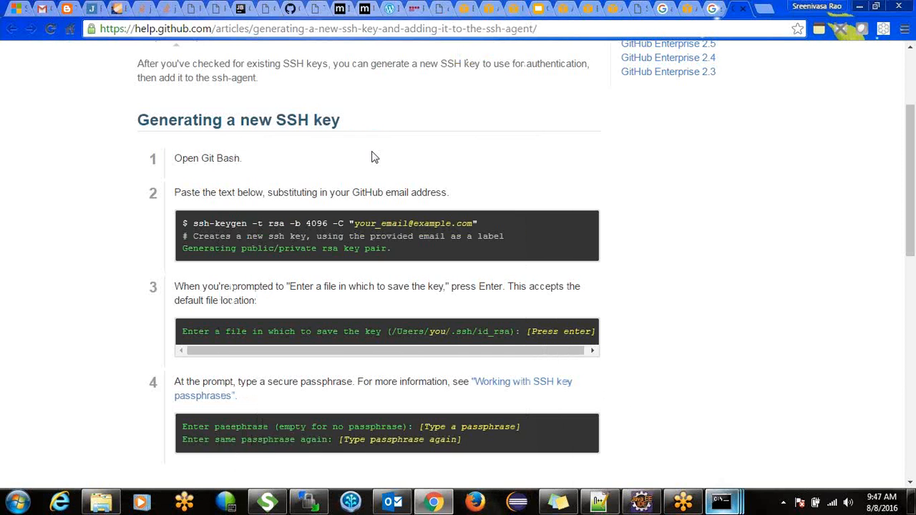
# Open the .ssh folder inside the Windows user's personal folder and maximize its window
pyautogui.click(104, 504)
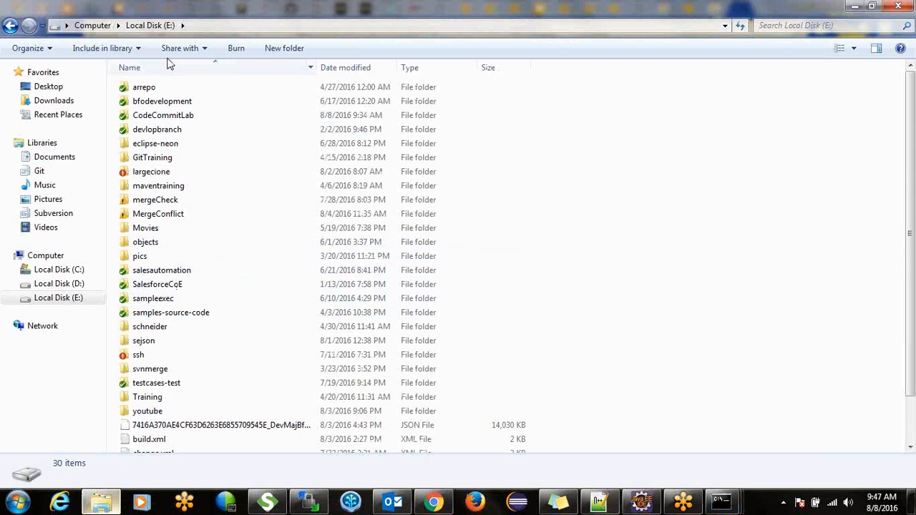
pyautogui.click(18, 502)
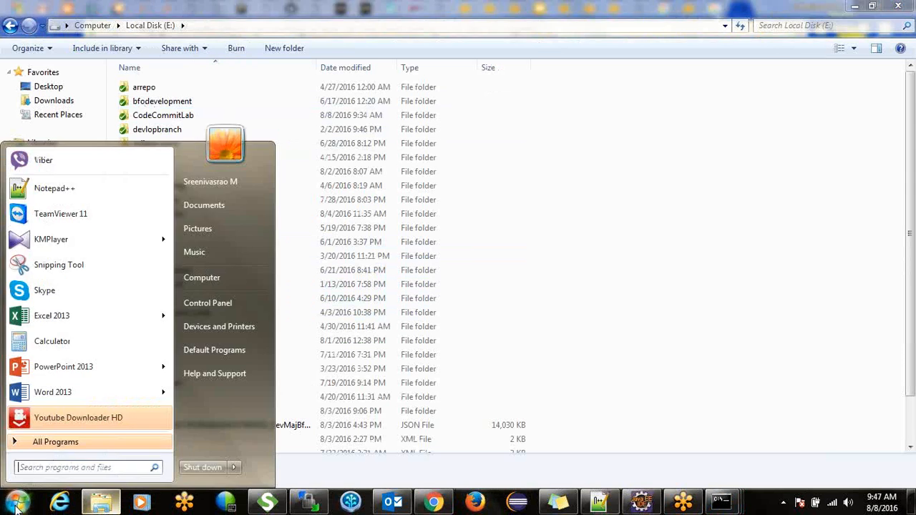
pyautogui.click(219, 185)
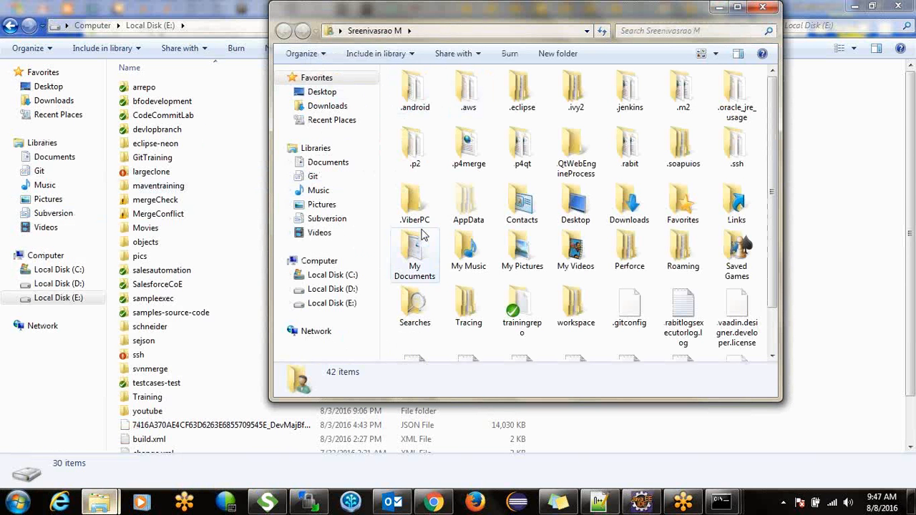
pyautogui.click(723, 145)
pyautogui.doubleClick(722, 145)
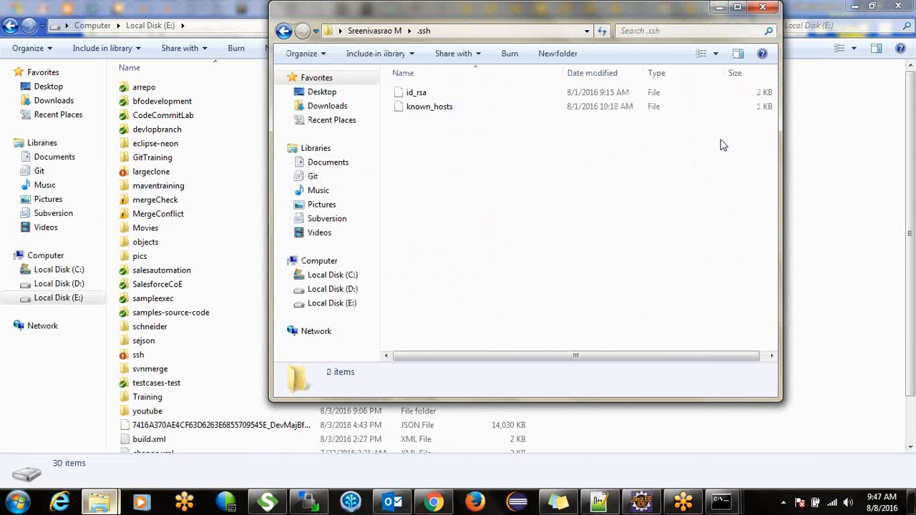
pyautogui.click(741, 7)
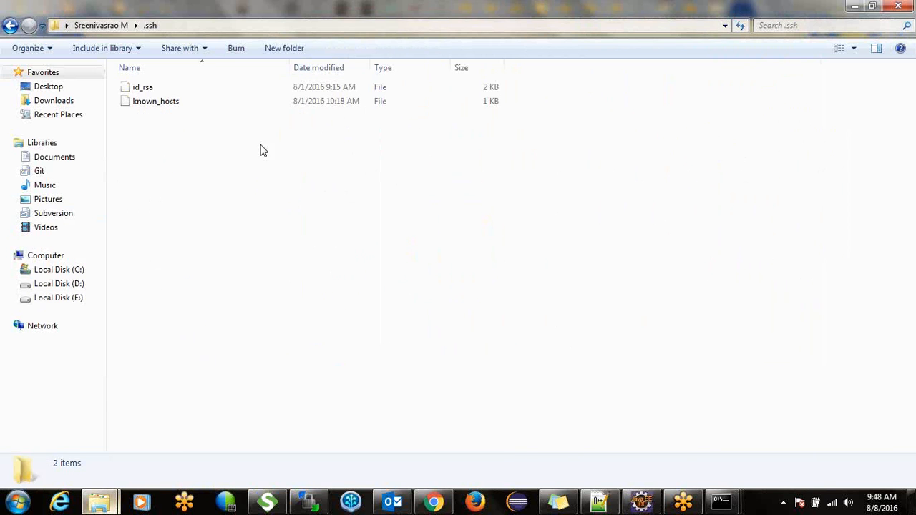
# Open the id_rsa private key file in Notepad++ to view it, close it and return to the .ssh folder
pyautogui.click(136, 89)
pyautogui.rightClick(134, 87)
pyautogui.click(160, 111)
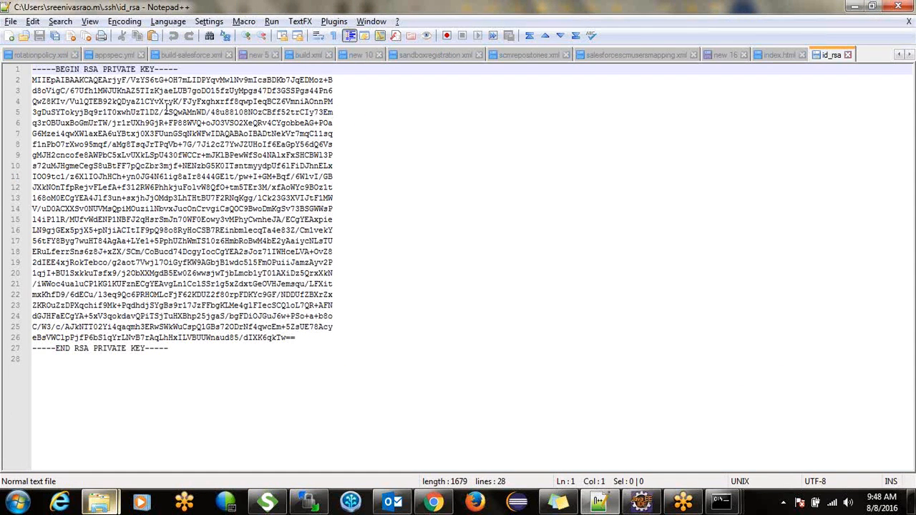
pyautogui.click(848, 54)
pyautogui.click(856, 7)
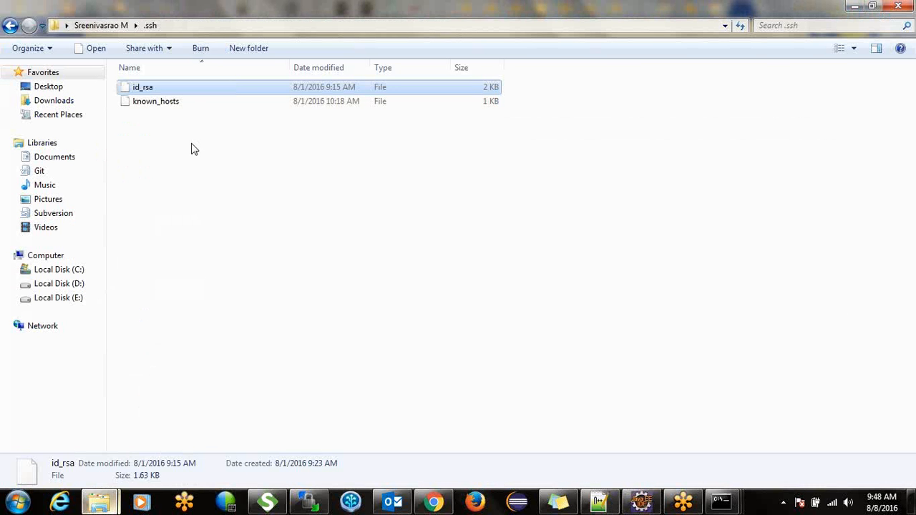
# Return to the AWS console in Chrome, open CodeCommitLab's code view, and go to the Identity and Access Management dashboard
pyautogui.click(428, 498)
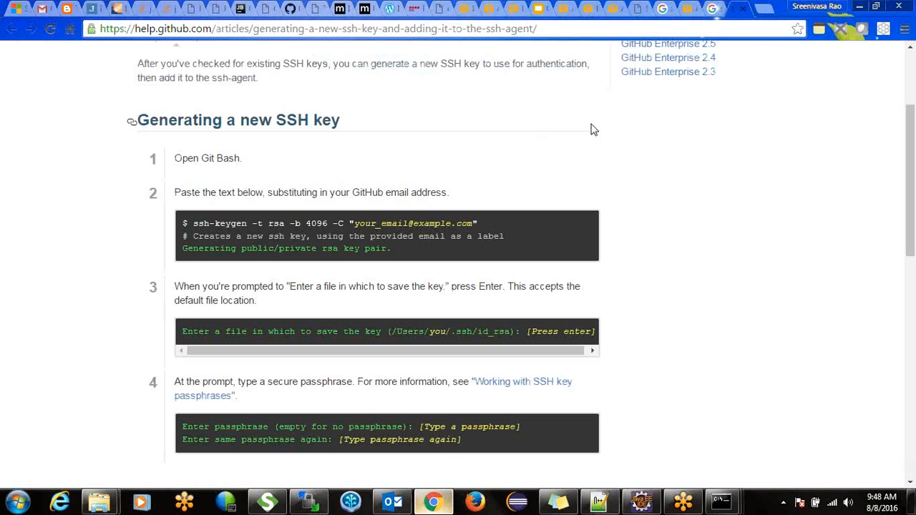
pyautogui.click(612, 9)
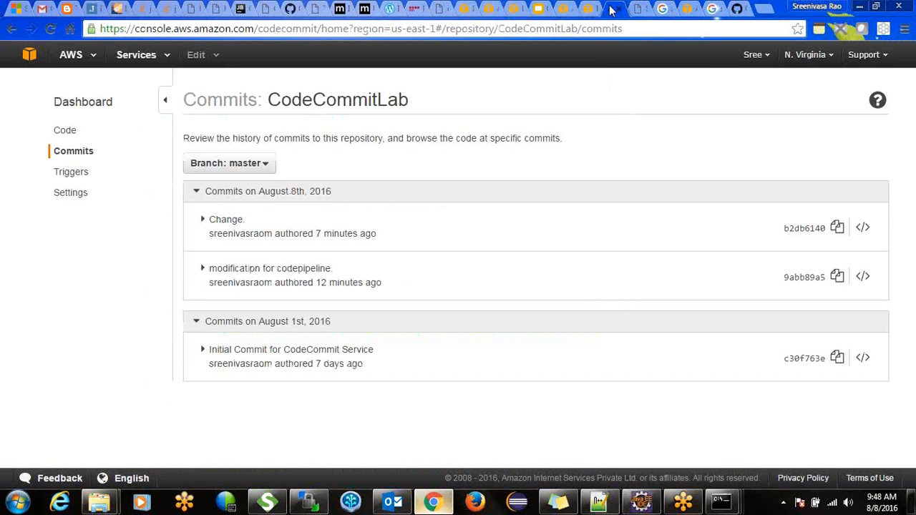
pyautogui.click(64, 131)
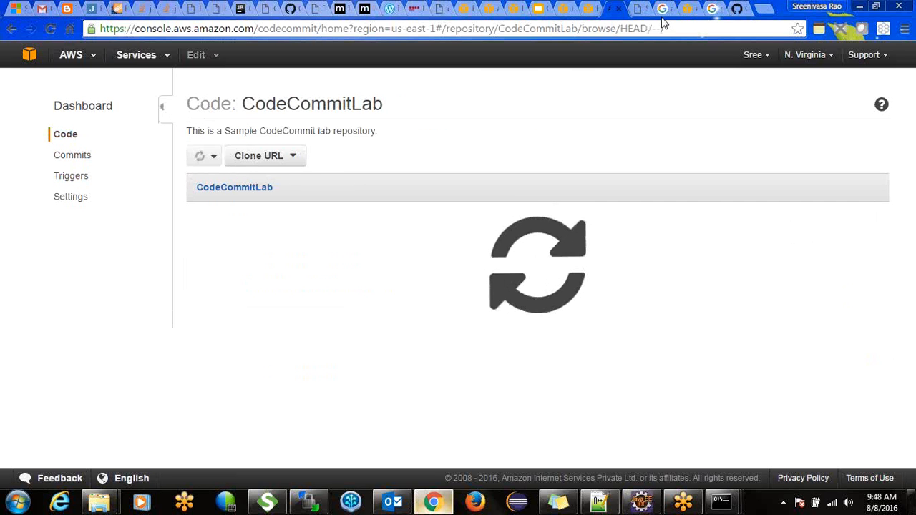
pyautogui.click(150, 58)
pyautogui.click(47, 187)
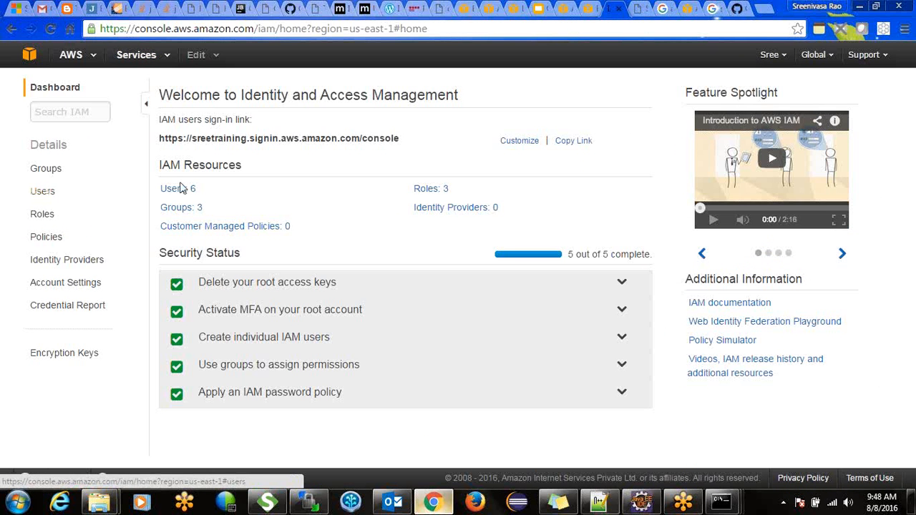
# Open the last listed IAM user's security credentials, view the form for uploading an SSH public key for CodeCommit, and cancel it
pyautogui.click(179, 189)
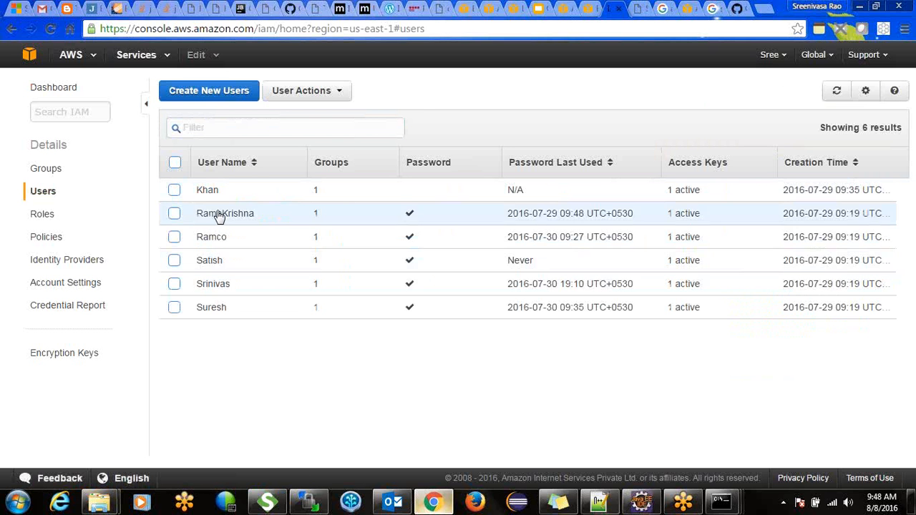
pyautogui.click(219, 309)
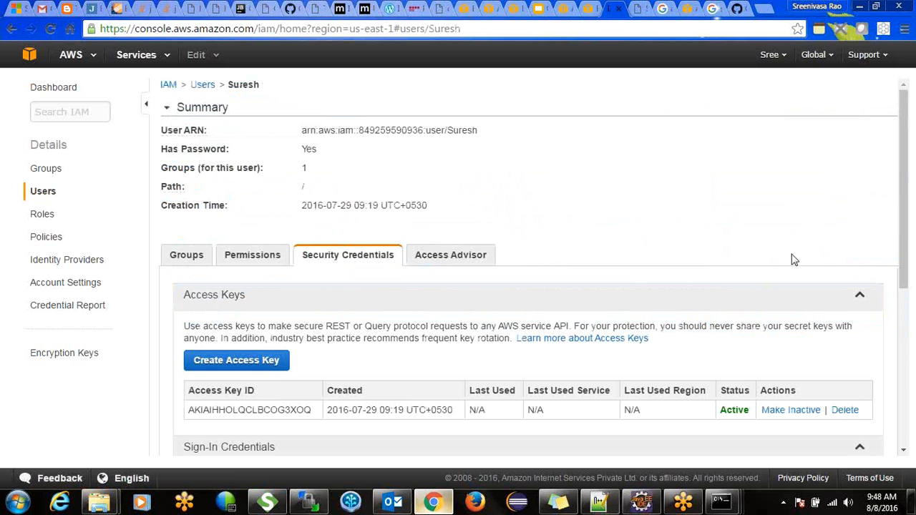
pyautogui.click(907, 379)
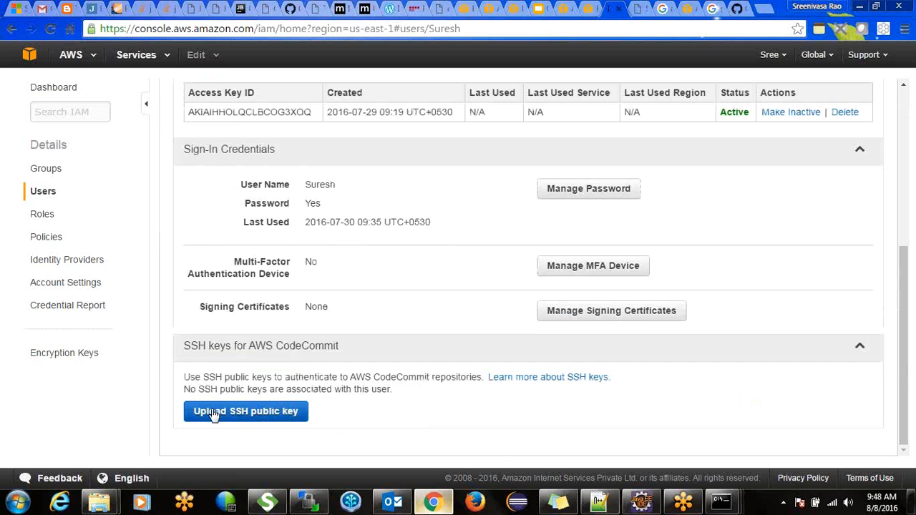
pyautogui.click(258, 414)
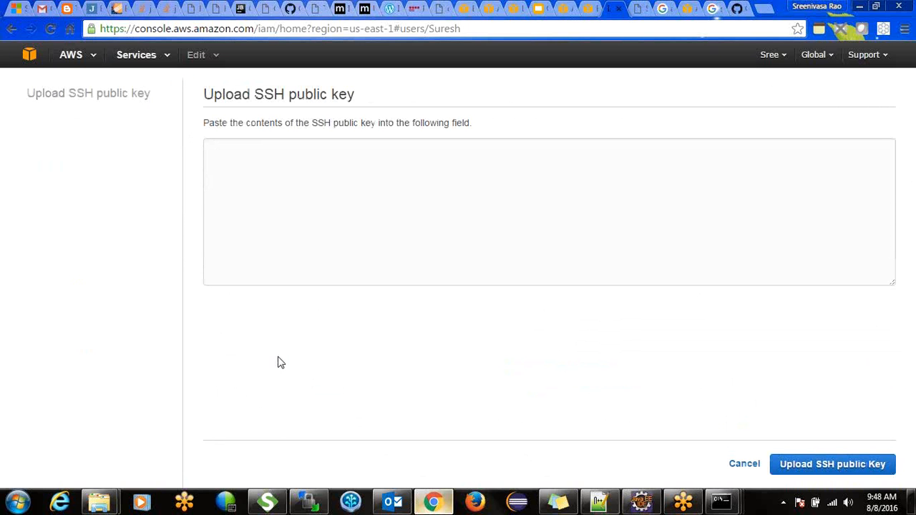
pyautogui.click(251, 164)
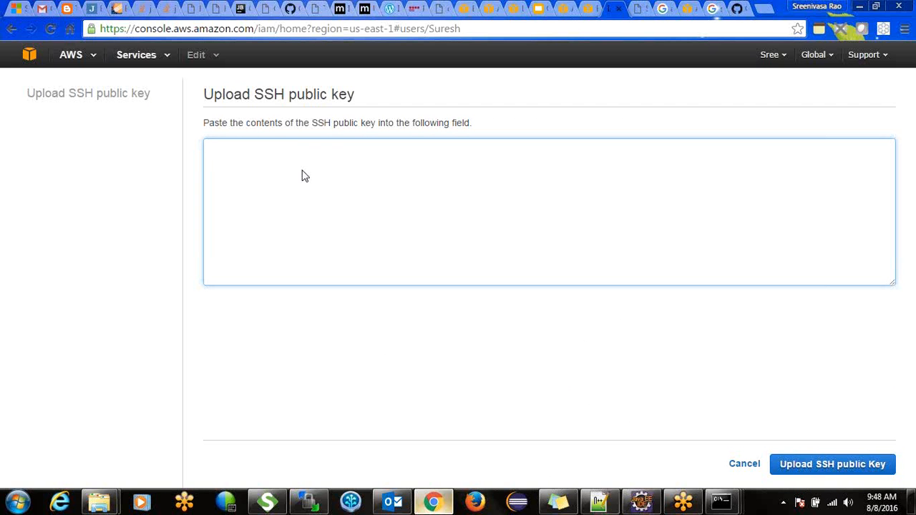
pyautogui.click(744, 464)
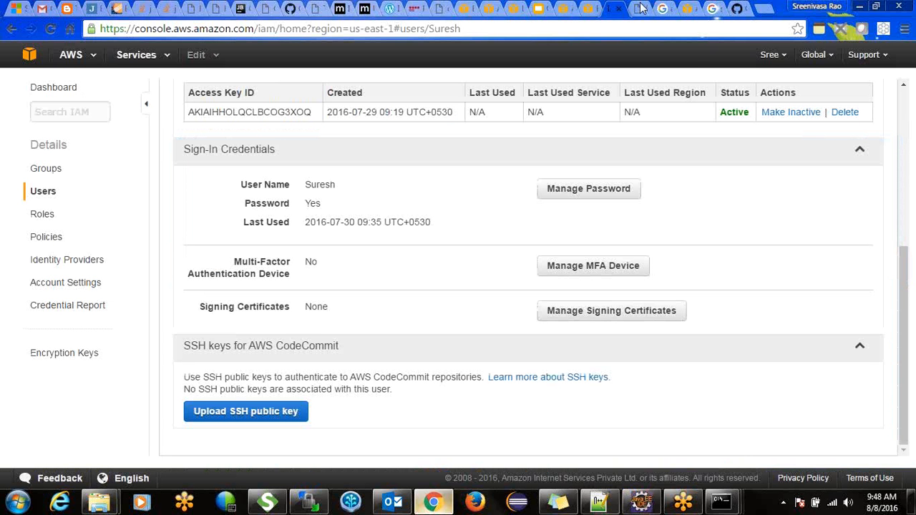
# Close the GitHub SSH key article, the AWS Command Line Interface page and the related Google search tabs
pyautogui.click(742, 8)
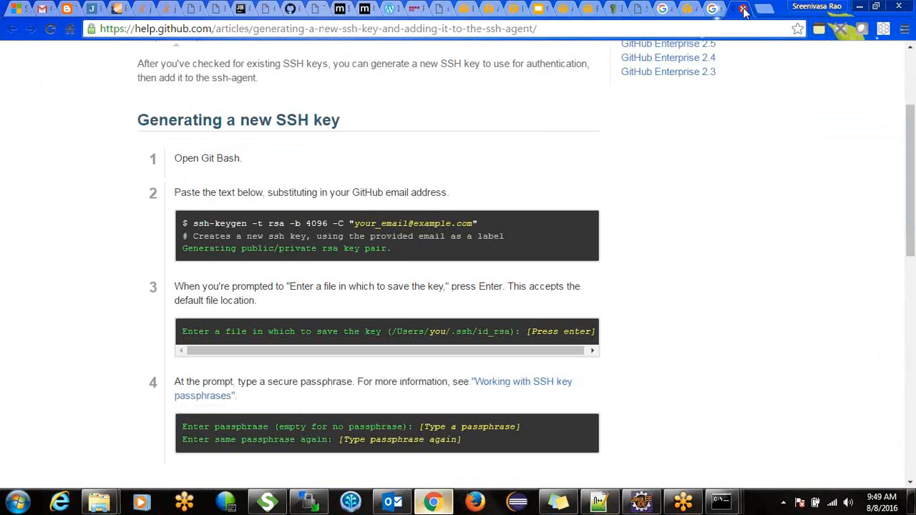
pyautogui.click(745, 9)
pyautogui.click(744, 8)
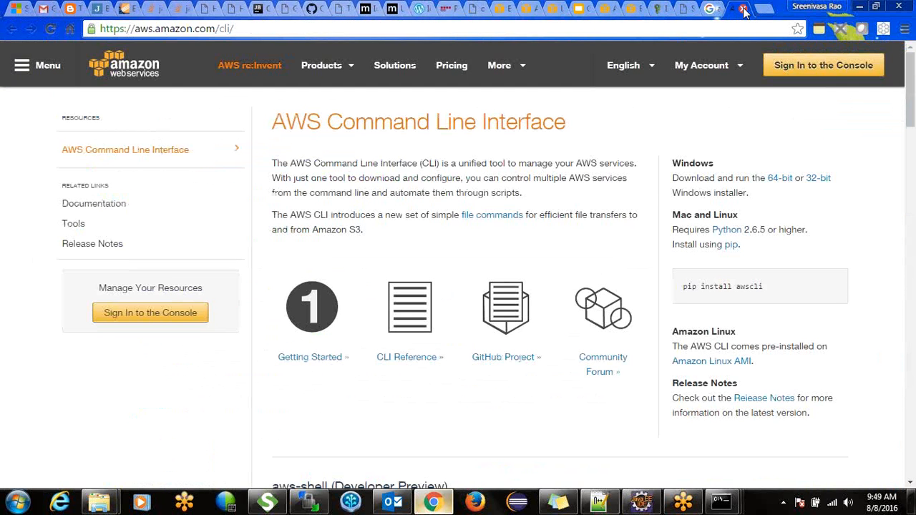
pyautogui.click(745, 8)
pyautogui.click(744, 8)
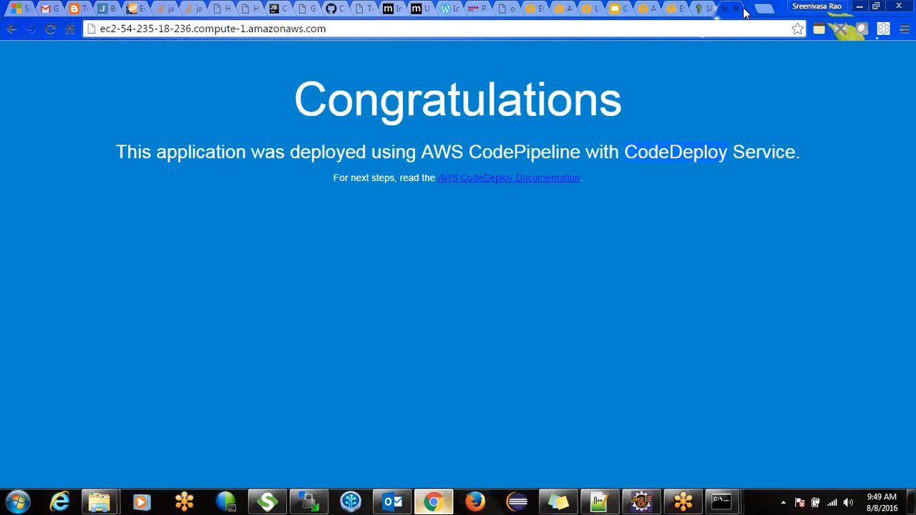
# Reload the deployed application's Congratulations page on the EC2 instance and examine the updated text
pyautogui.click(53, 30)
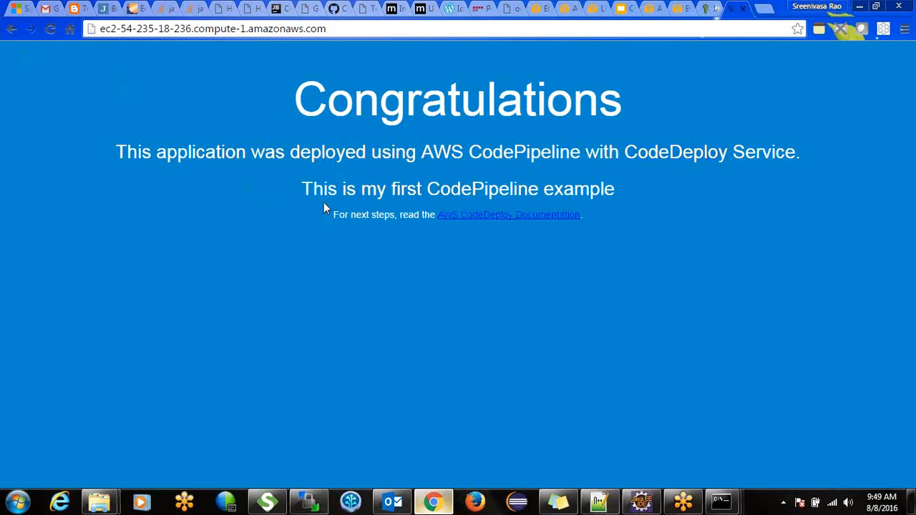
pyautogui.moveTo(340, 182); pyautogui.dragTo(348, 185)
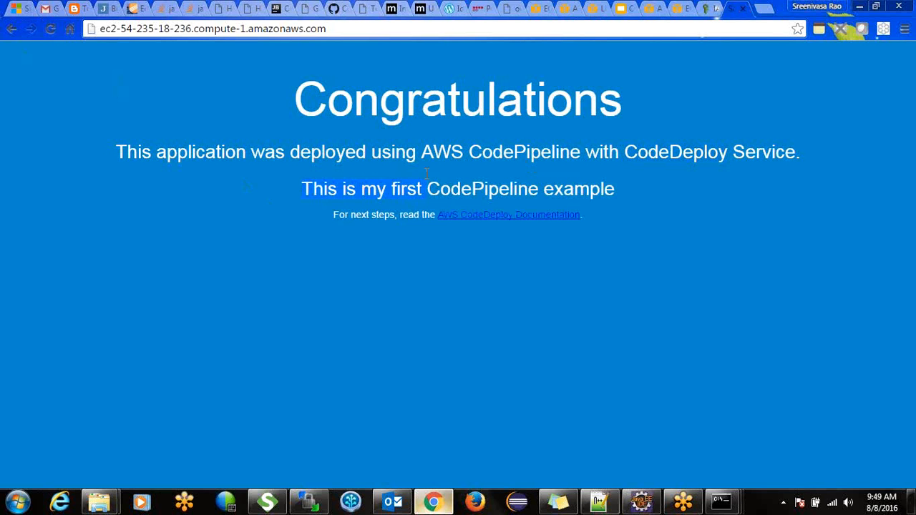
pyautogui.moveTo(427, 174); pyautogui.dragTo(461, 179)
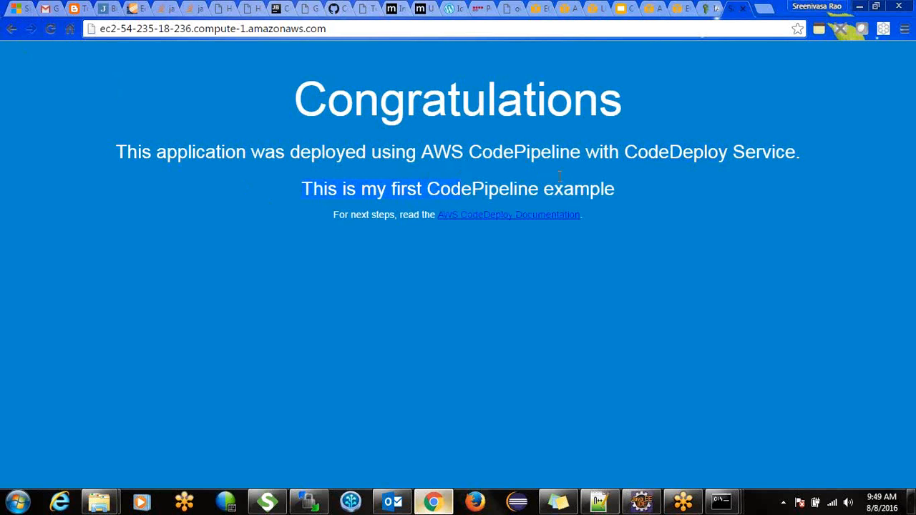
pyautogui.click(235, 172)
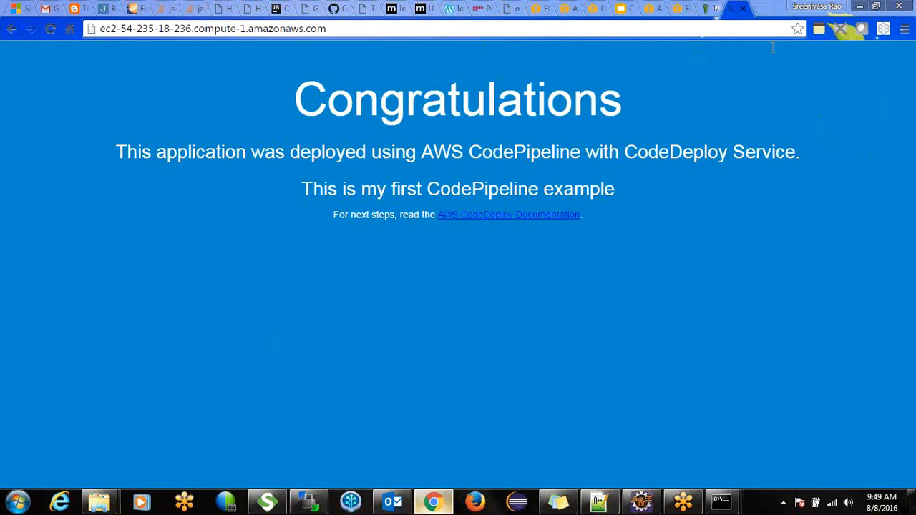
# Close the deployed application's tab and return to the CodePipeLineLab pipeline view
pyautogui.click(743, 9)
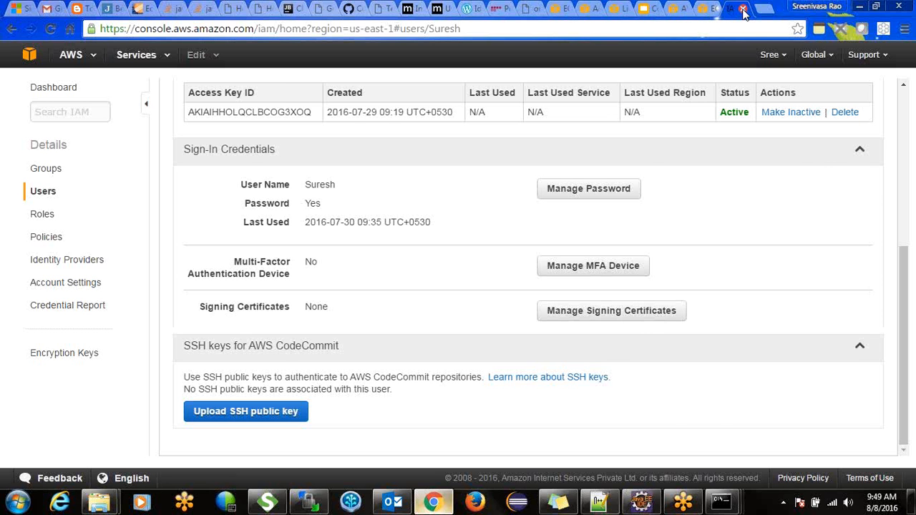
pyautogui.click(743, 10)
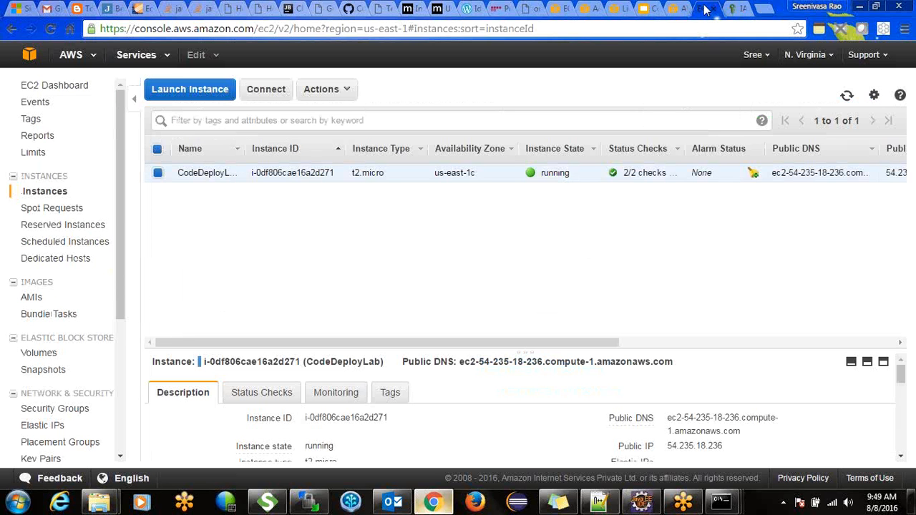
pyautogui.click(736, 9)
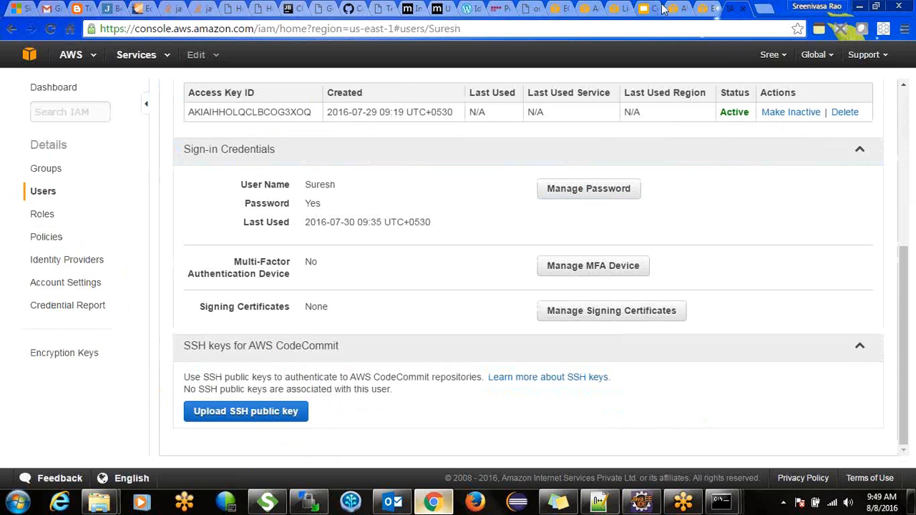
pyautogui.click(674, 8)
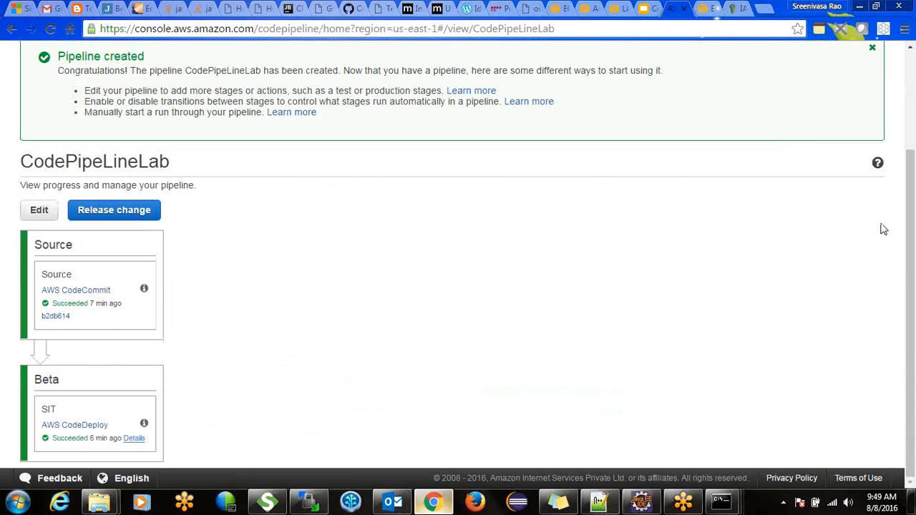
# Start editing CodePipeLineLab, open its Source action for editing and view the available action categories
pyautogui.moveTo(914, 229); pyautogui.dragTo(915, 289)
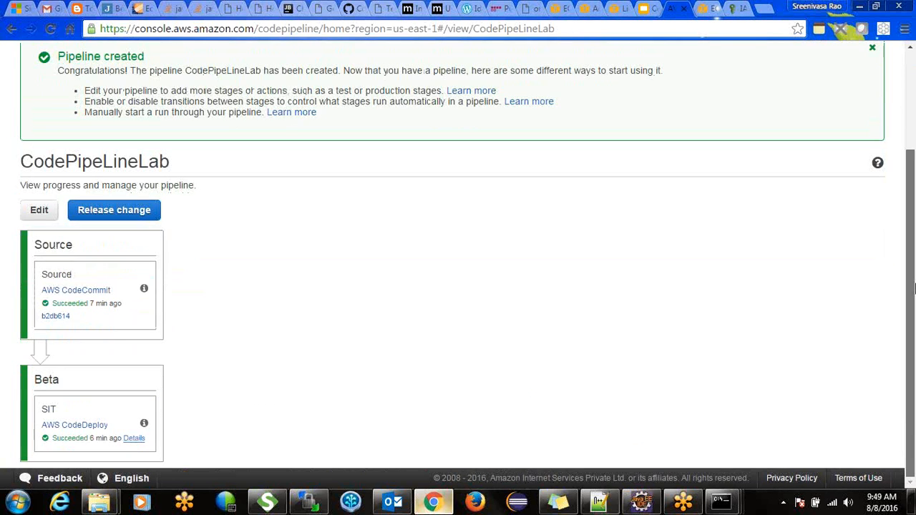
pyautogui.click(40, 210)
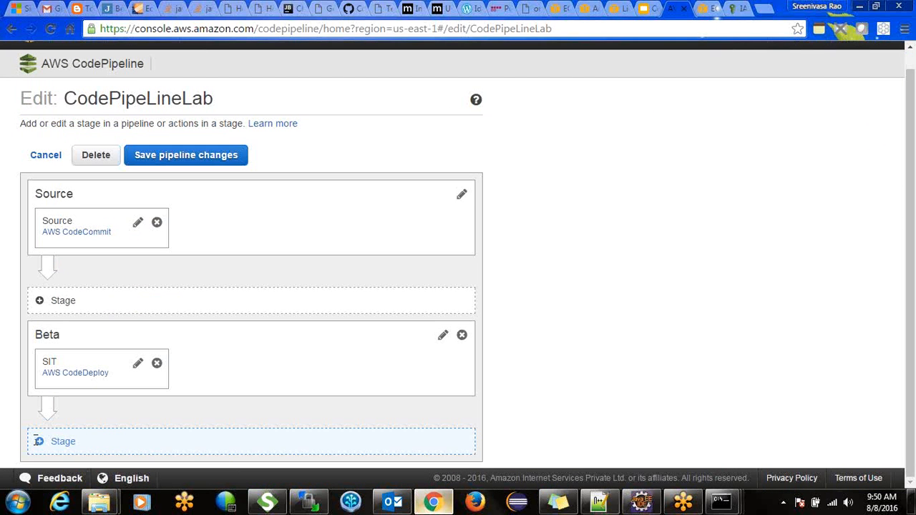
pyautogui.click(137, 224)
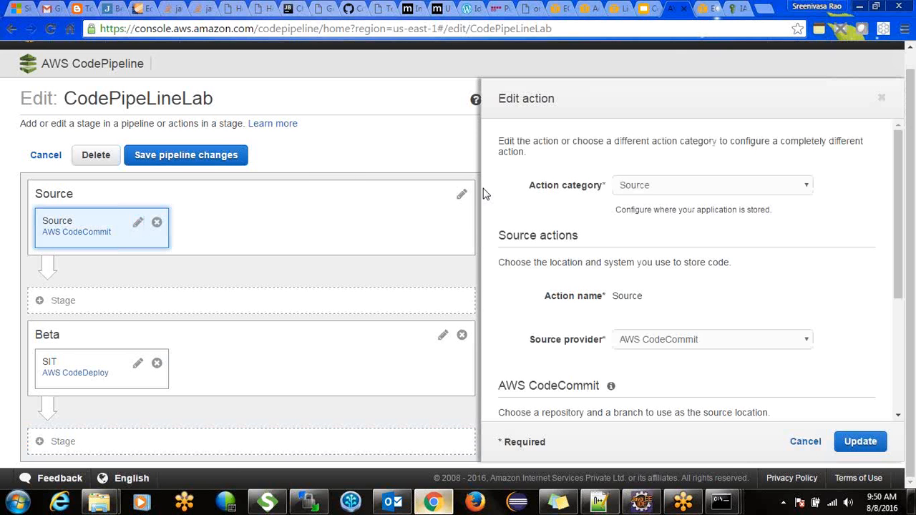
pyautogui.click(658, 187)
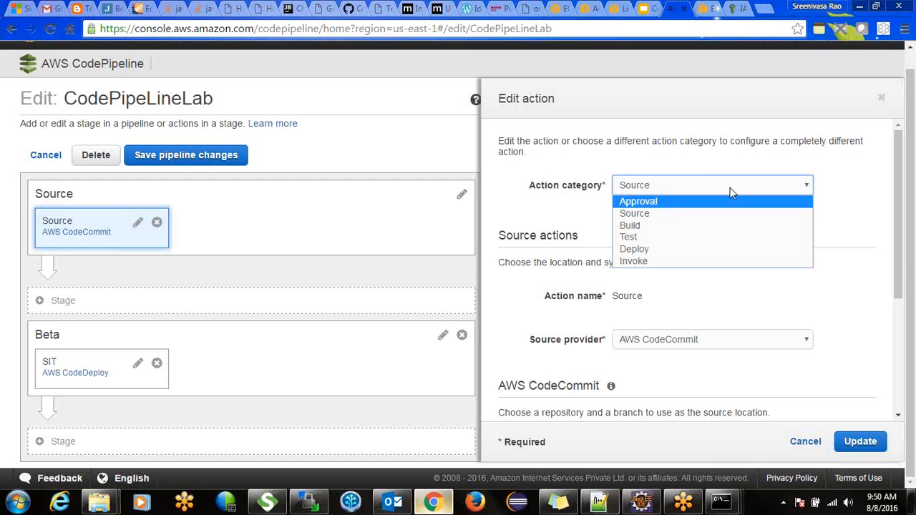
pyautogui.click(845, 185)
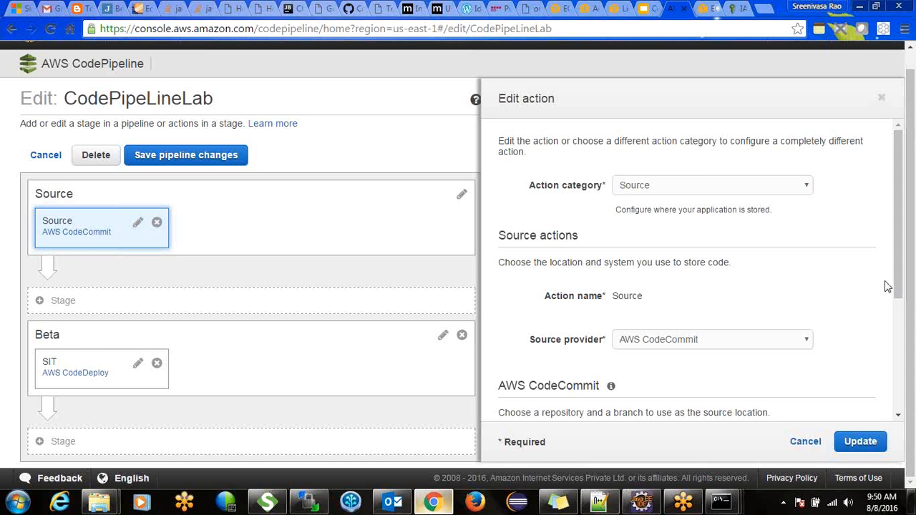
# Review the Source action's provider, repository, branch and output artifact settings, and check the action category choices again
pyautogui.moveTo(896, 278); pyautogui.dragTo(900, 308)
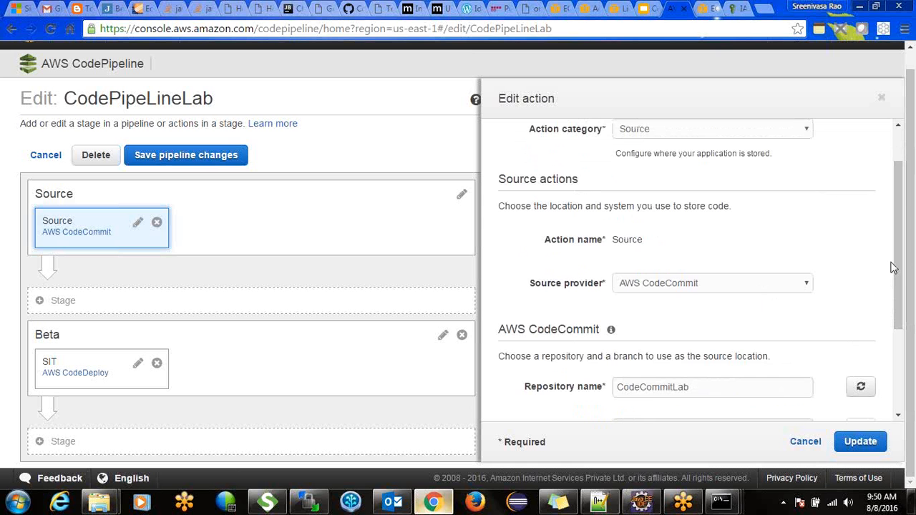
pyautogui.moveTo(894, 265); pyautogui.dragTo(902, 351)
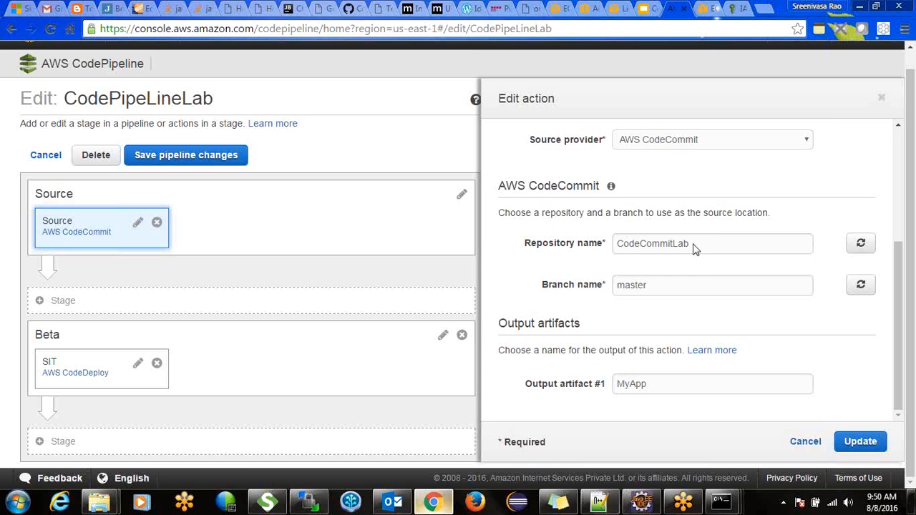
pyautogui.click(650, 384)
pyautogui.doubleClick(635, 384)
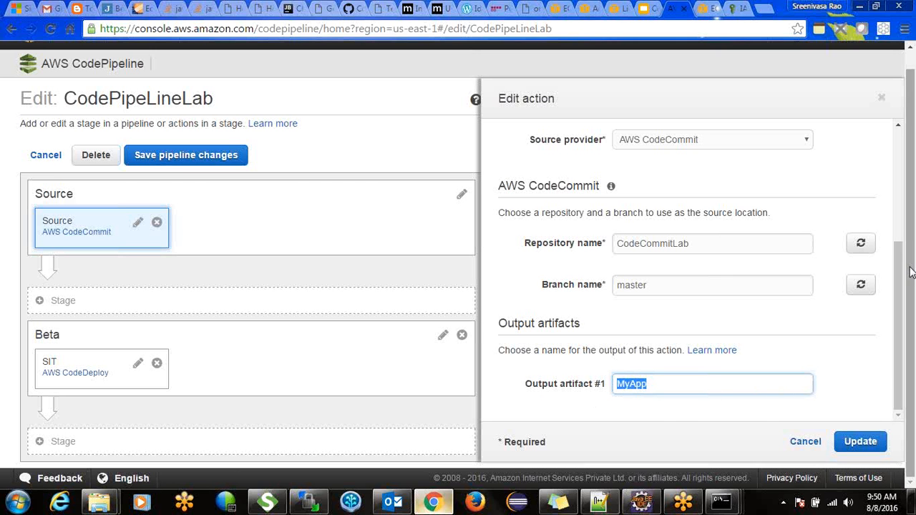
pyautogui.scroll(3, 896, 232)
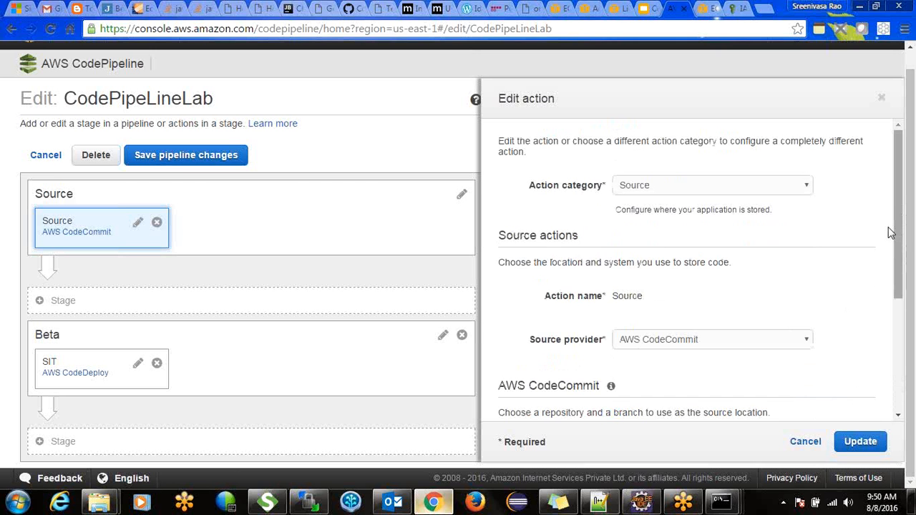
pyautogui.click(806, 188)
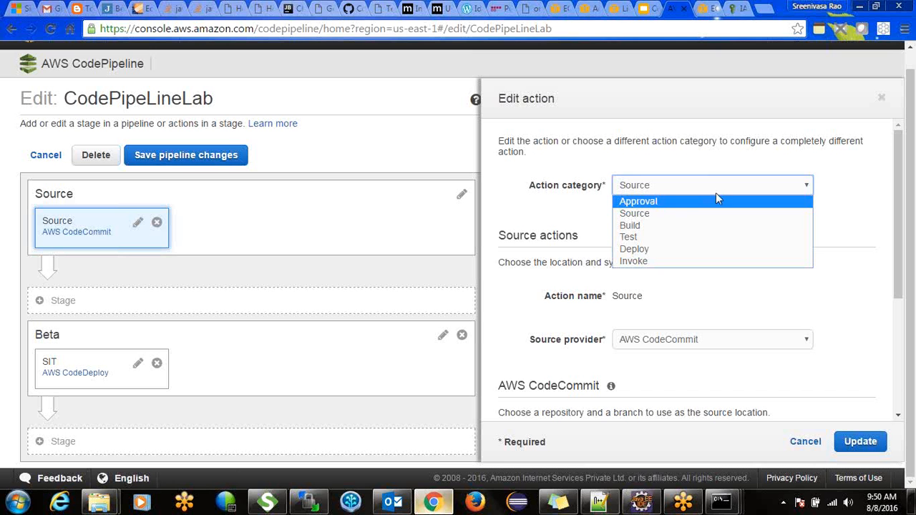
pyautogui.click(801, 191)
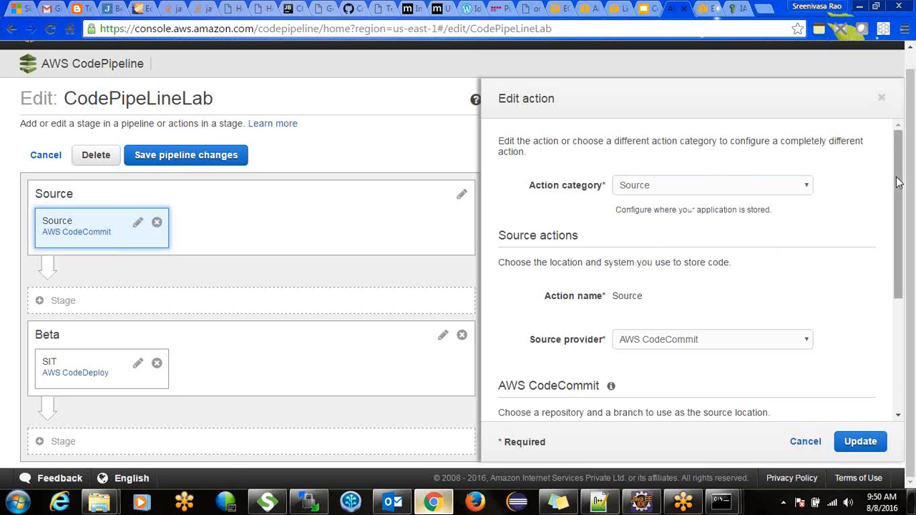
pyautogui.moveTo(895, 194); pyautogui.dragTo(907, 328)
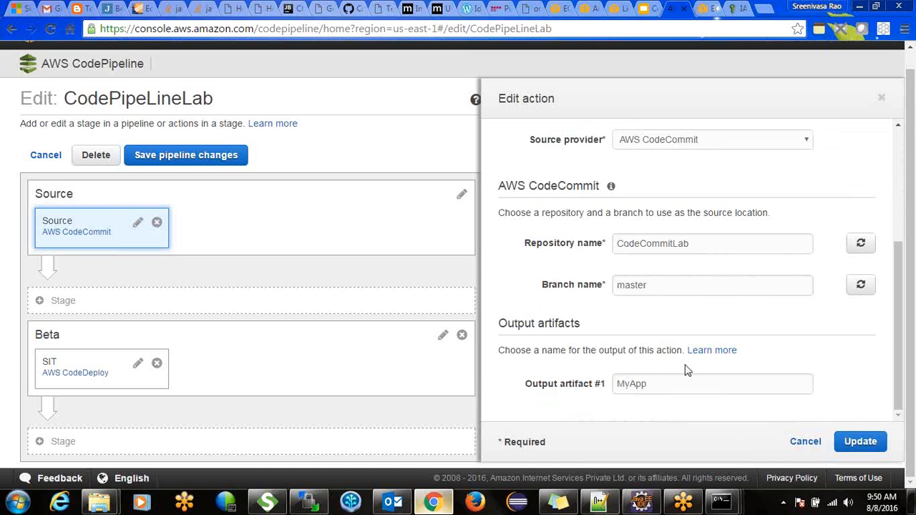
# Set the Source action's Output artifact #1 to CodeCommitLab, copied from the repository name
pyautogui.moveTo(649, 384); pyautogui.dragTo(615, 389)
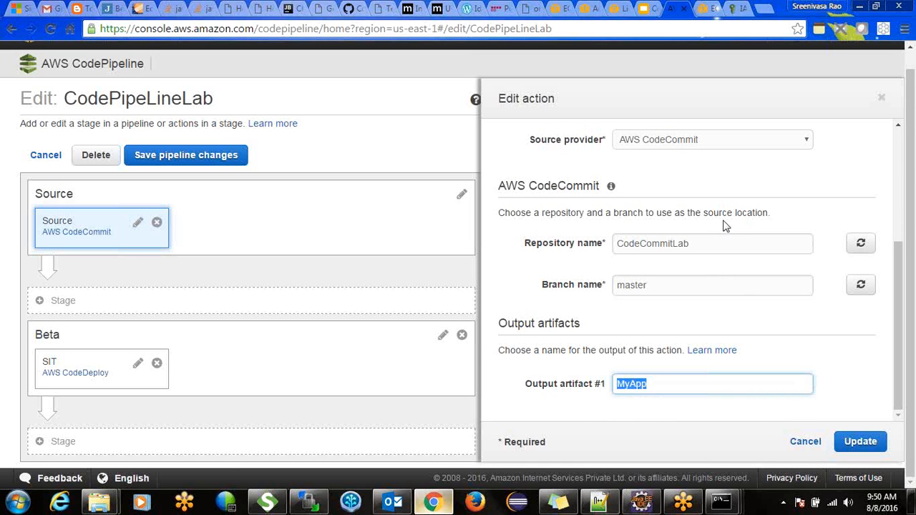
pyautogui.click(693, 243)
pyautogui.moveTo(692, 244); pyautogui.dragTo(619, 239)
pyautogui.hotkey('ctrl', 'c')
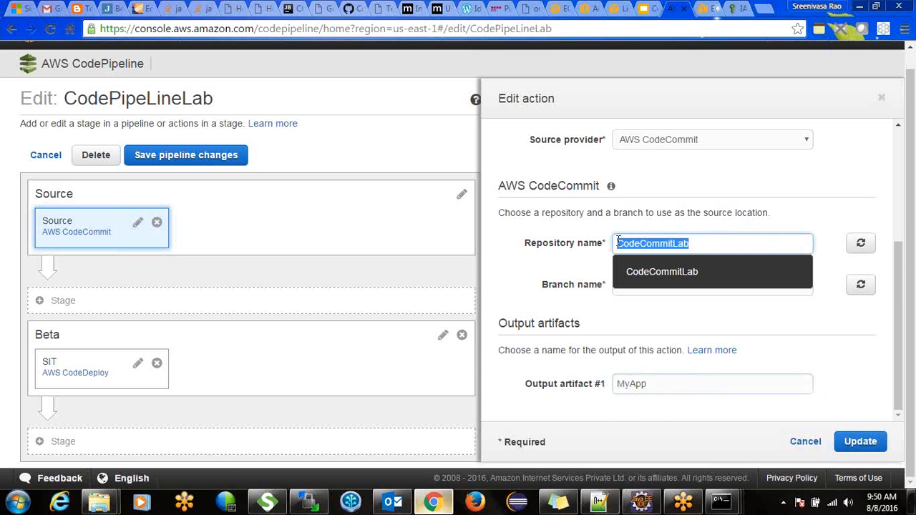
pyautogui.doubleClick(654, 384)
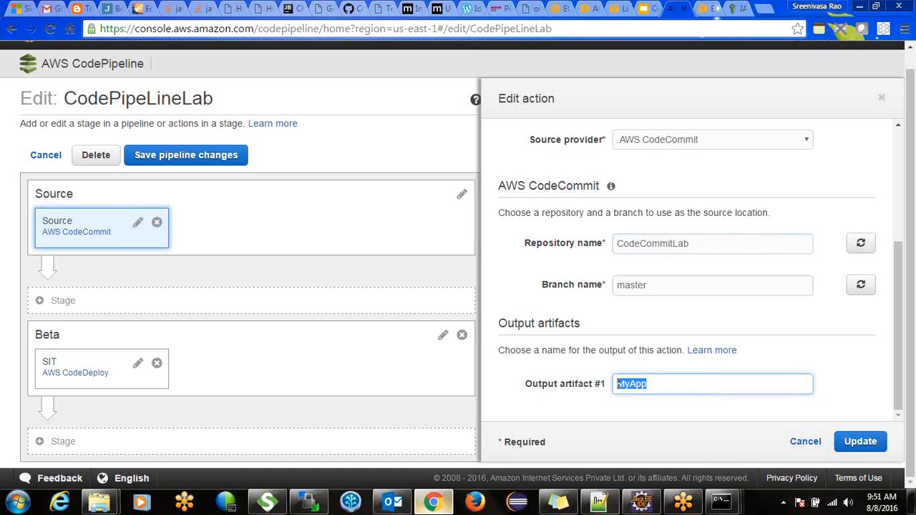
pyautogui.hotkey('ctrl', 'v')
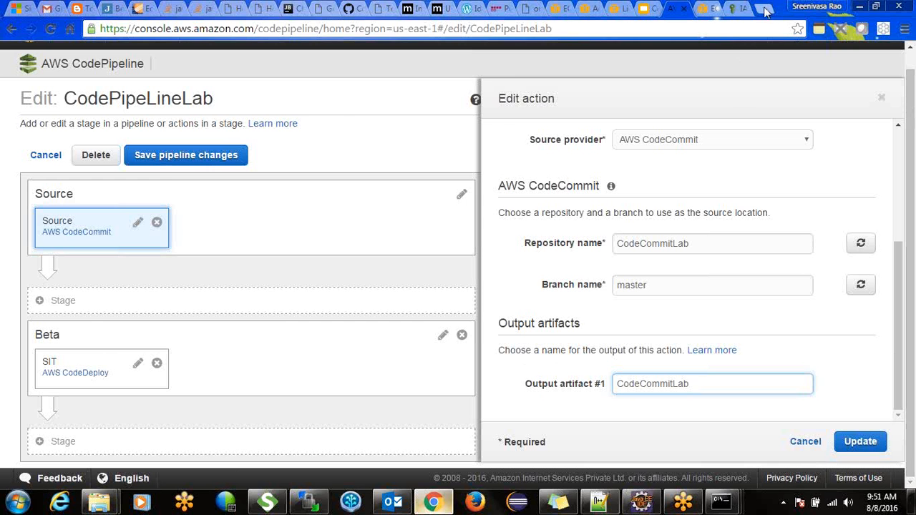
# Return to the IAM user's page and go from there to the S3 console among the storage services
pyautogui.click(738, 11)
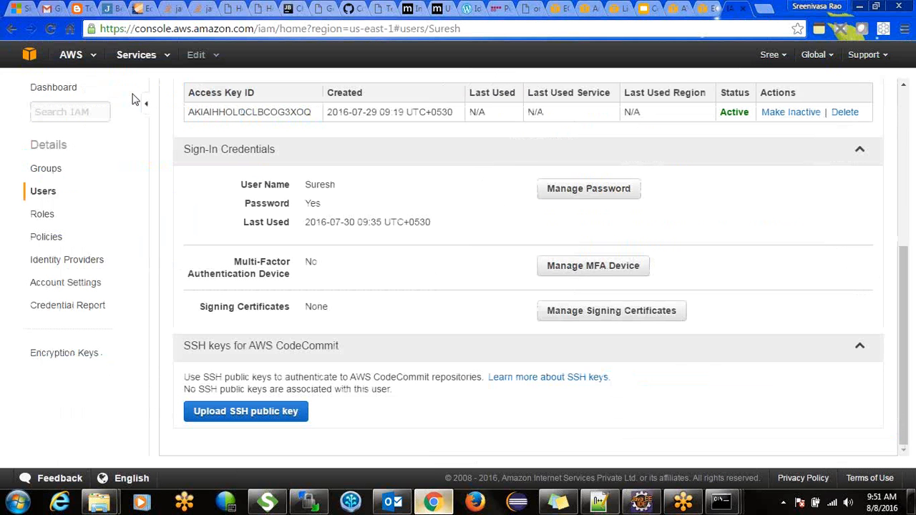
pyautogui.click(136, 57)
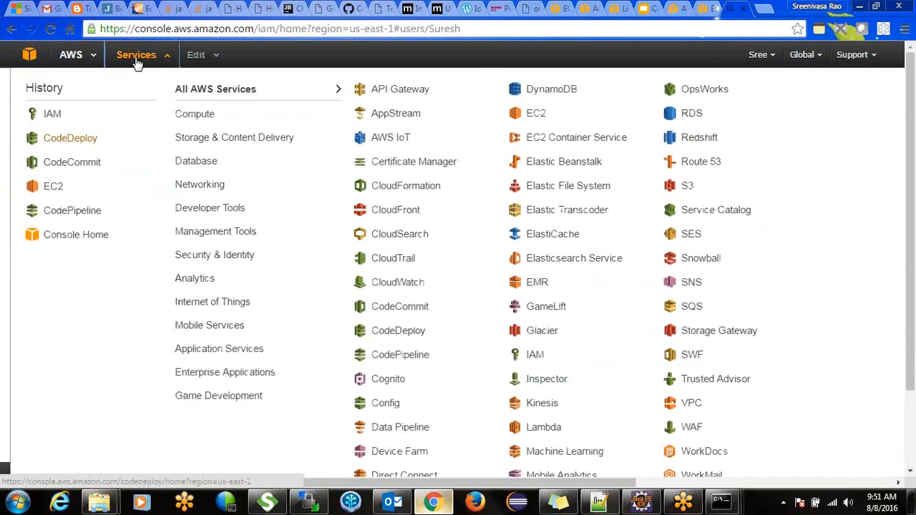
pyautogui.moveTo(199, 116)
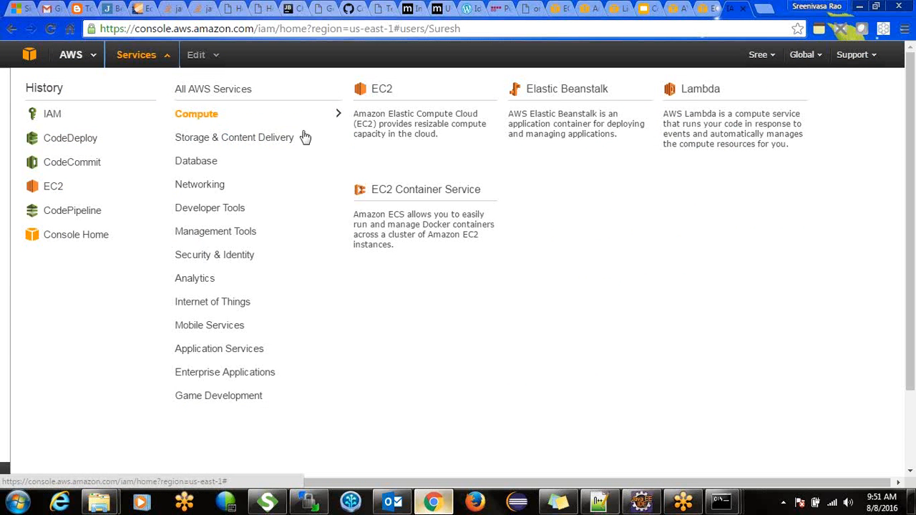
pyautogui.moveTo(251, 163)
pyautogui.moveTo(313, 134)
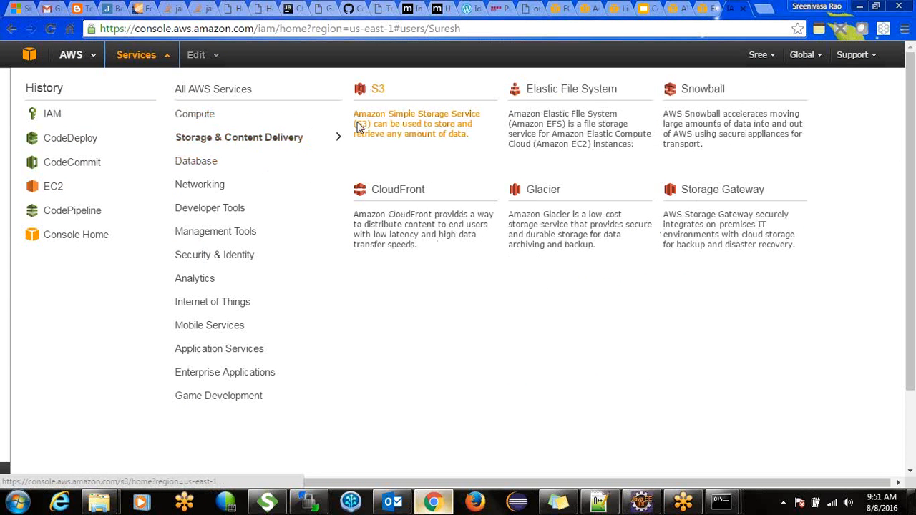
pyautogui.click(378, 91)
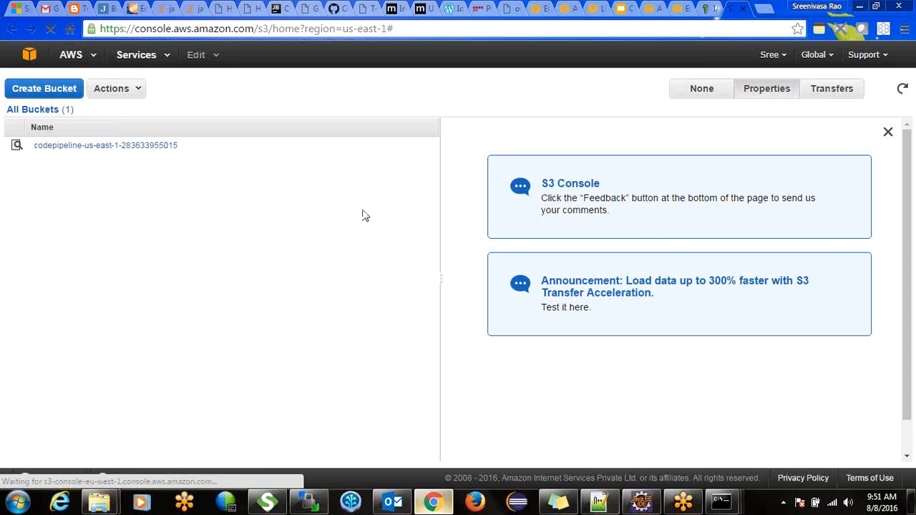
# Open the CodePipeline bucket's CodePipeLineLab/MyApp folder and examine the stored artifact files, selecting CuVFNJI
pyautogui.click(69, 146)
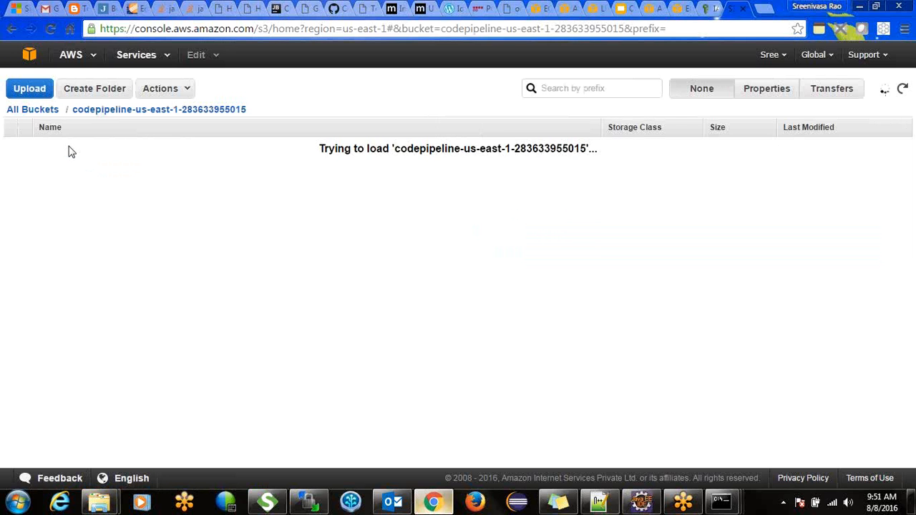
pyautogui.click(71, 147)
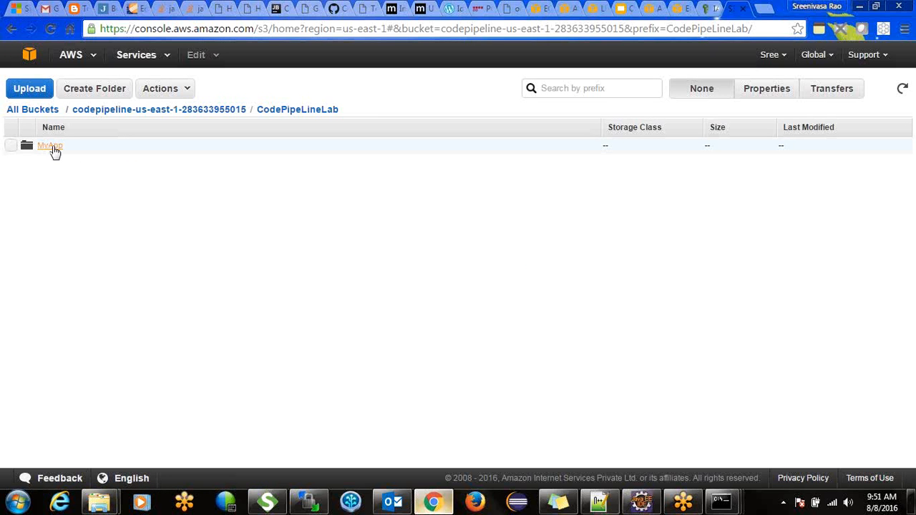
pyautogui.click(50, 146)
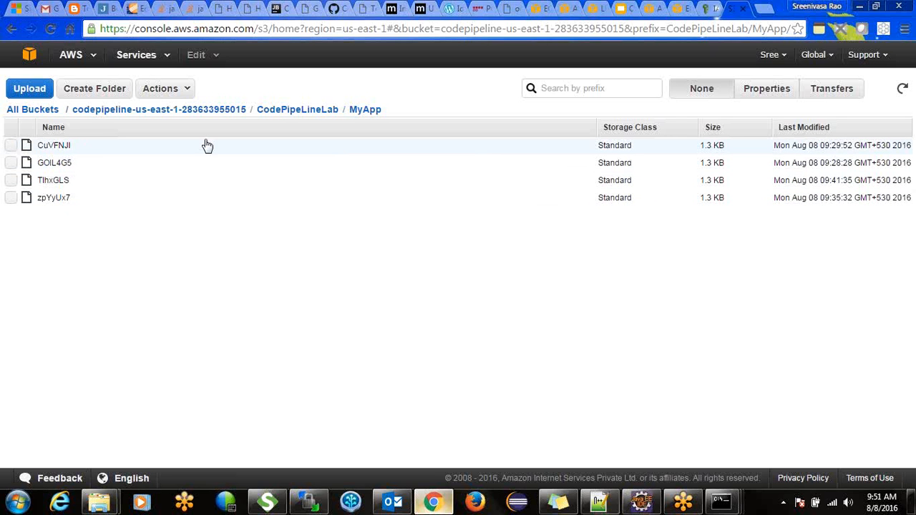
pyautogui.click(10, 146)
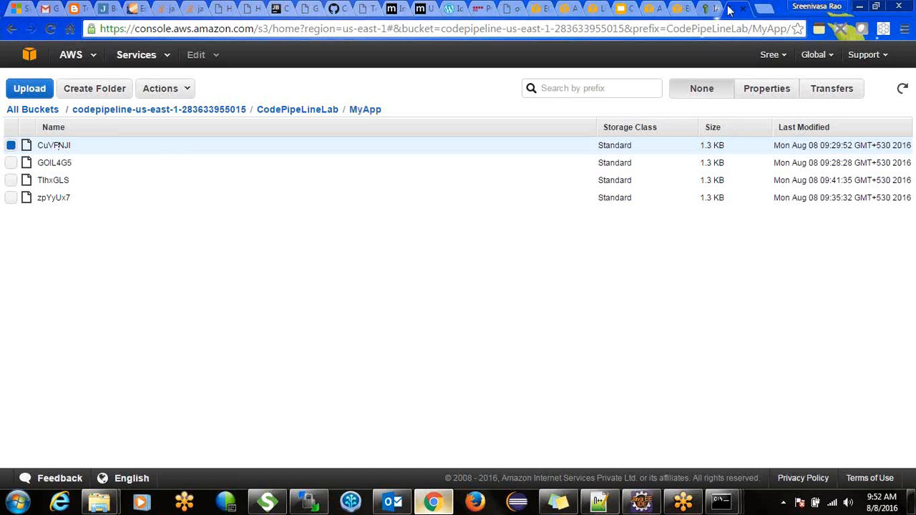
# Return to the CodePipeLineLab edit page and apply the edited settings to the Source action
pyautogui.click(644, 8)
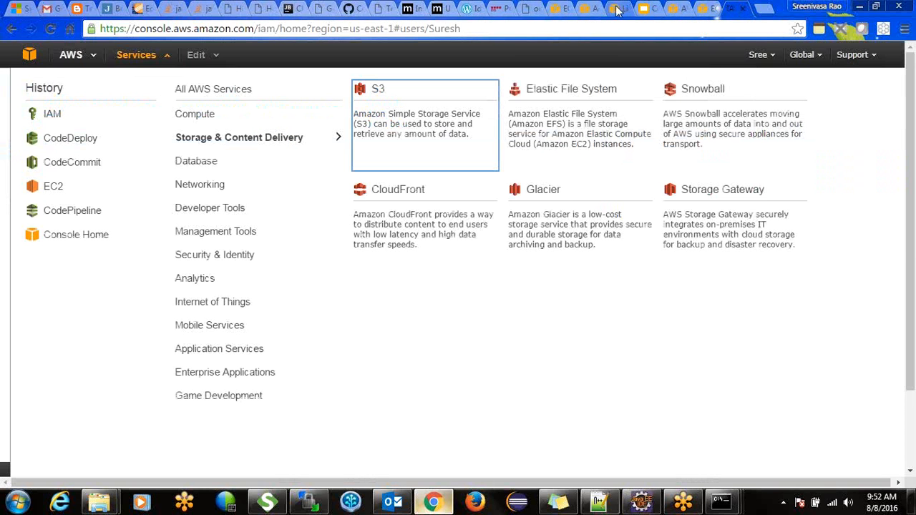
pyautogui.click(676, 9)
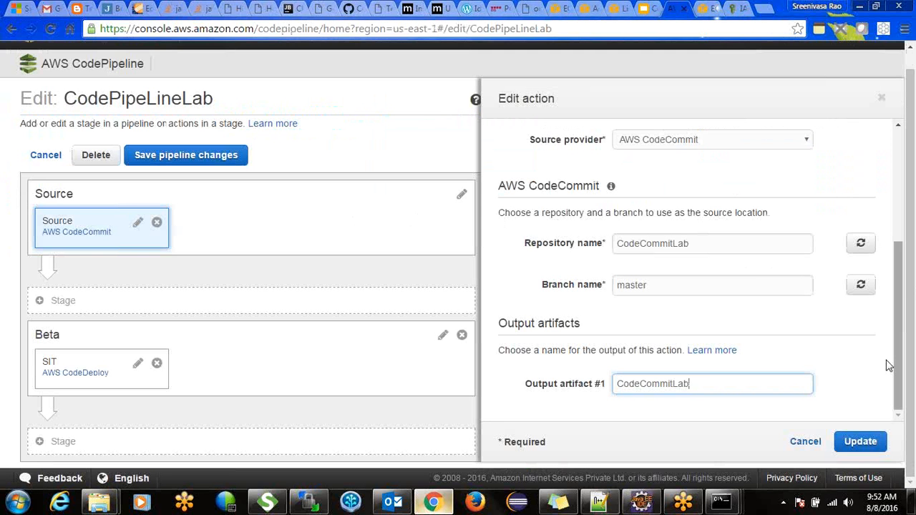
pyautogui.click(862, 440)
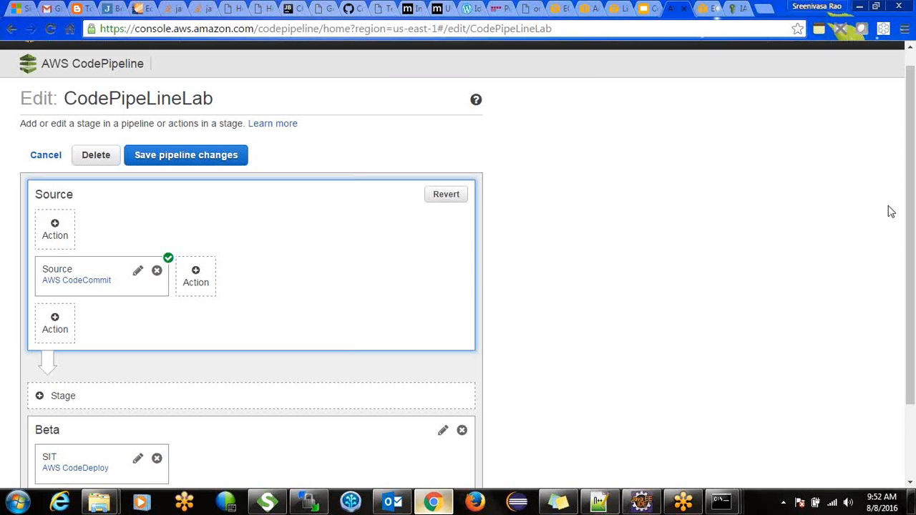
# Review the SIT deploy action's category choices, deployment provider, application, deployment group and input artifact, and close it without changes
pyautogui.moveTo(911, 179); pyautogui.dragTo(912, 270)
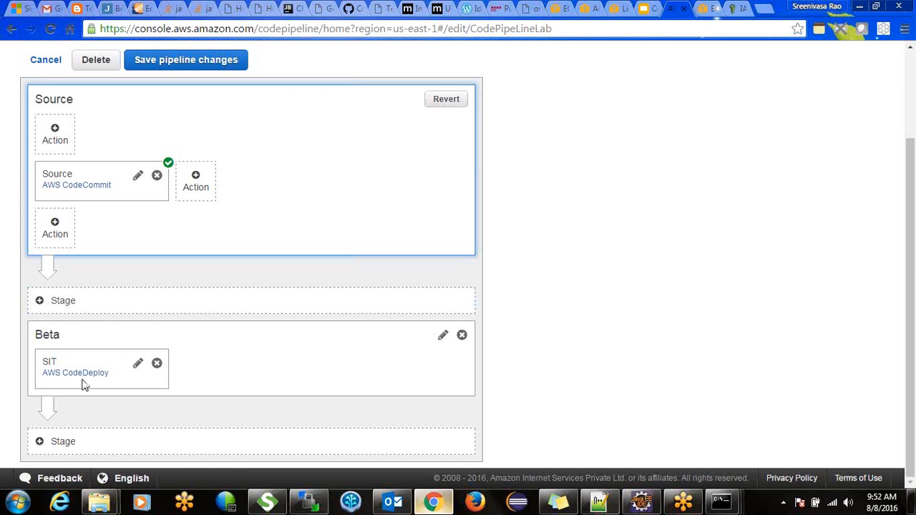
pyautogui.click(139, 365)
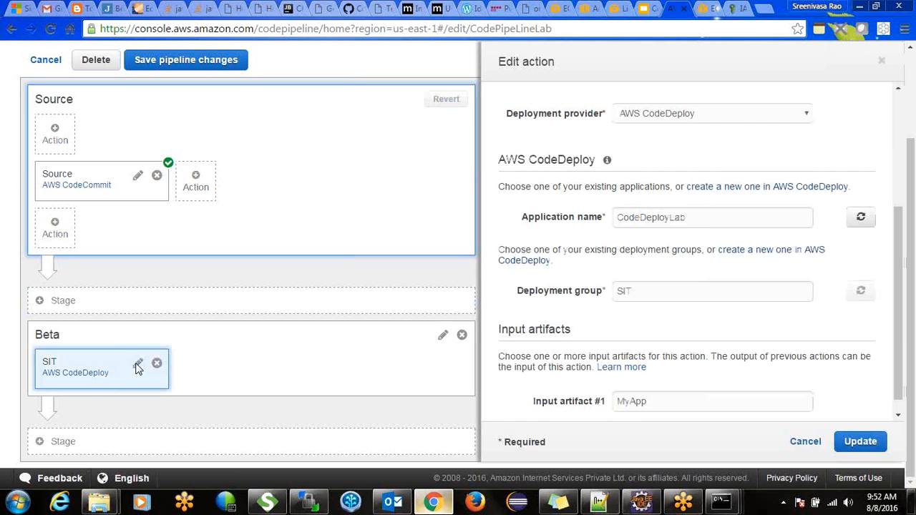
pyautogui.click(723, 116)
pyautogui.click(723, 116)
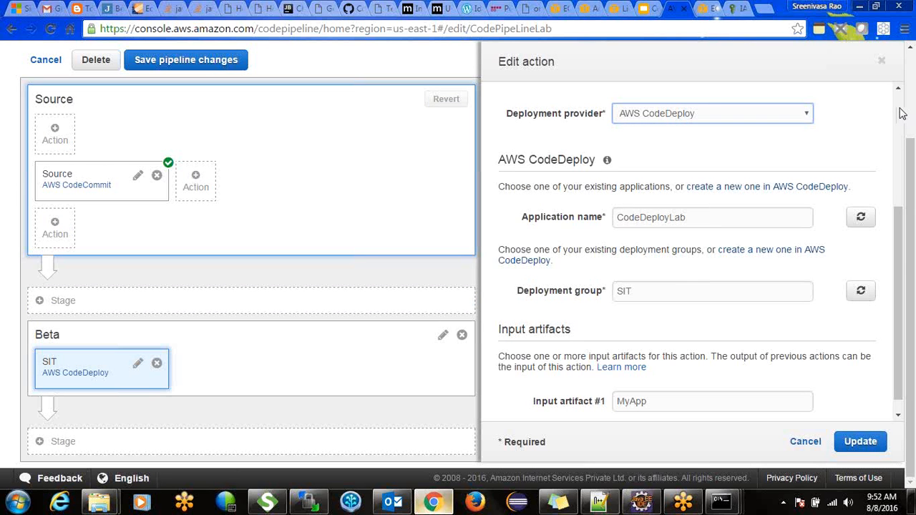
pyautogui.scroll(3, 892, 118)
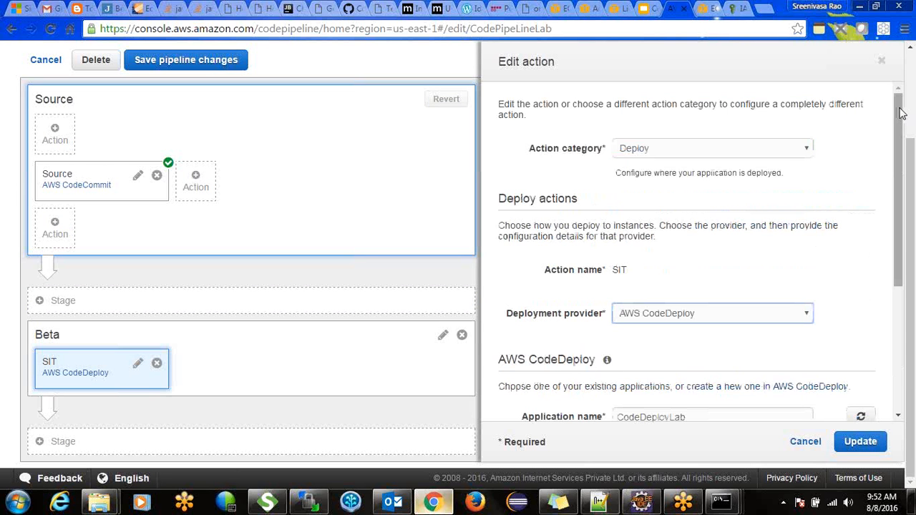
pyautogui.click(762, 155)
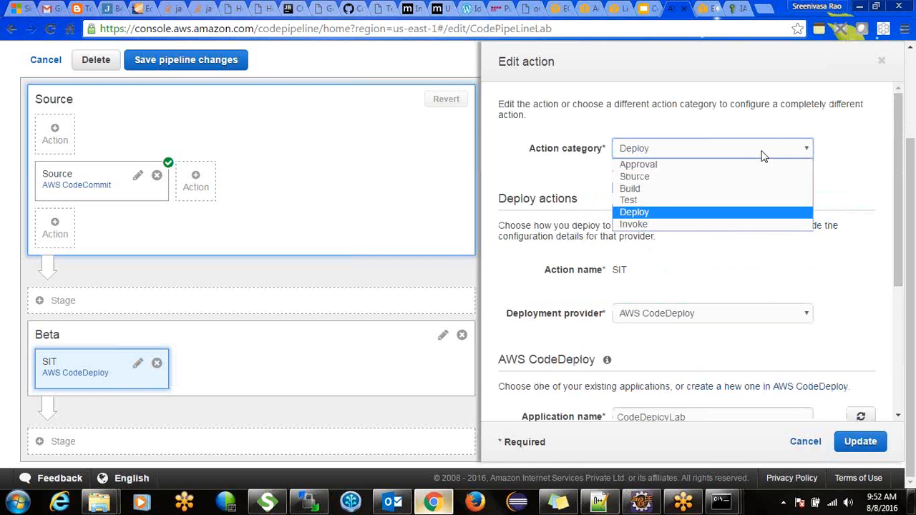
pyautogui.click(849, 150)
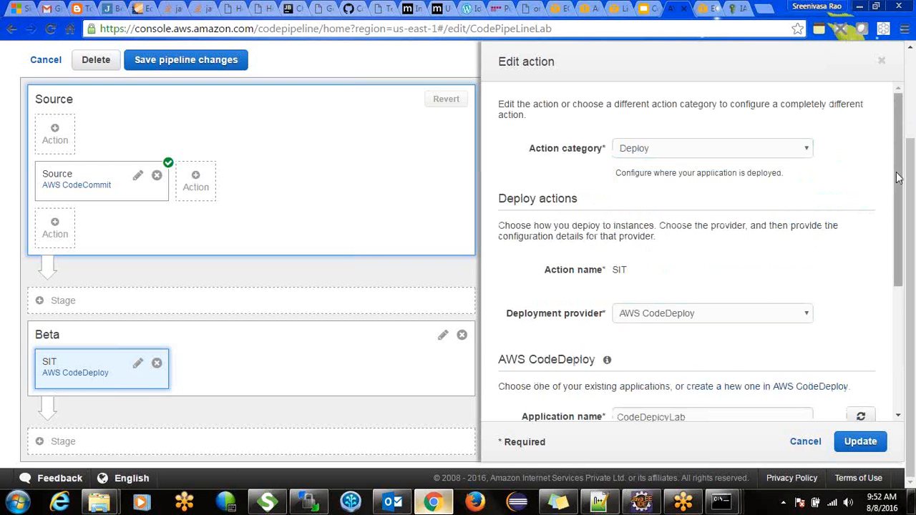
pyautogui.moveTo(899, 178); pyautogui.dragTo(904, 333)
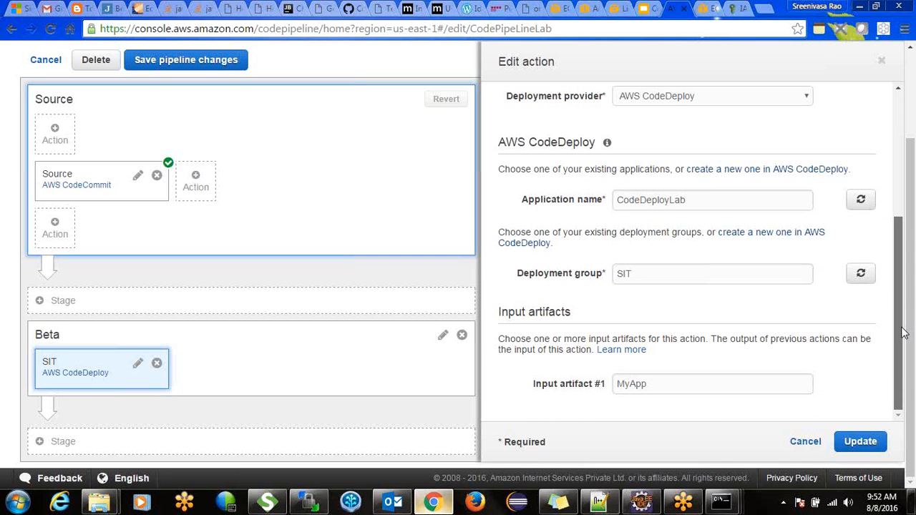
pyautogui.click(812, 441)
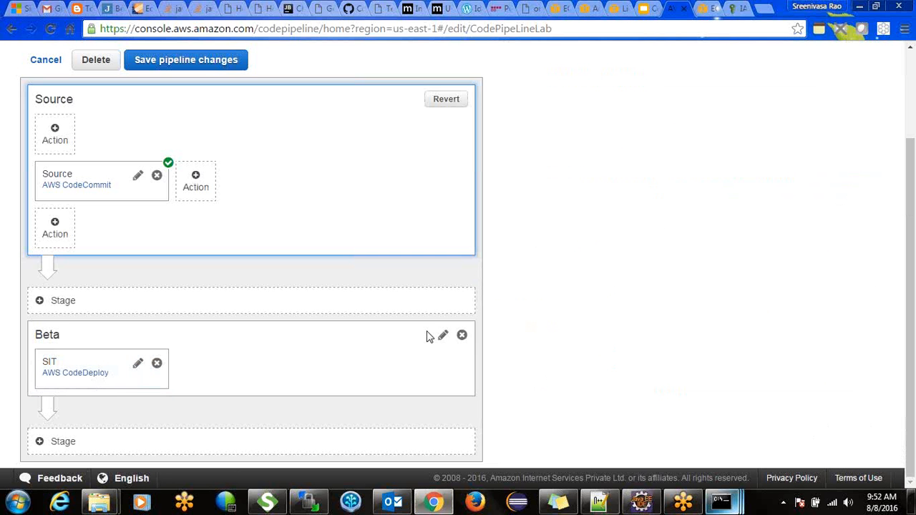
# Add a stage named Approval between the Source and Beta stages
pyautogui.click(39, 303)
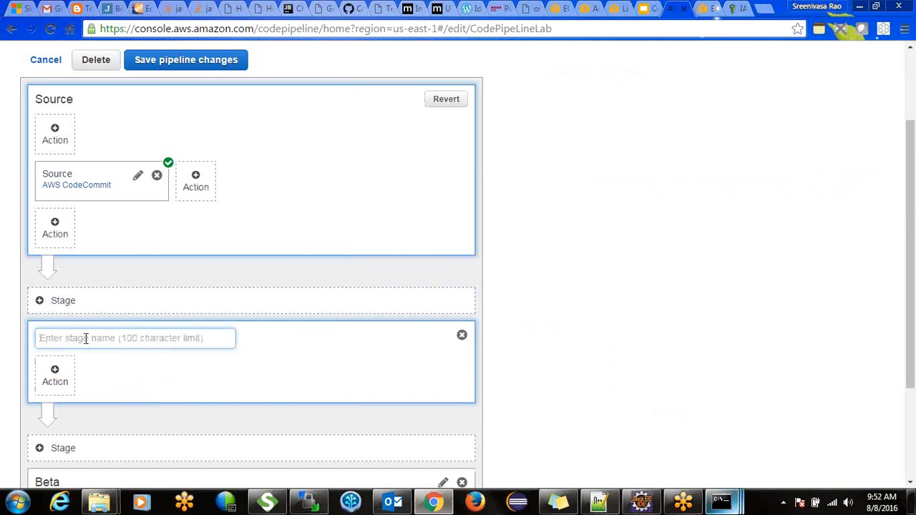
pyautogui.write('Approval')
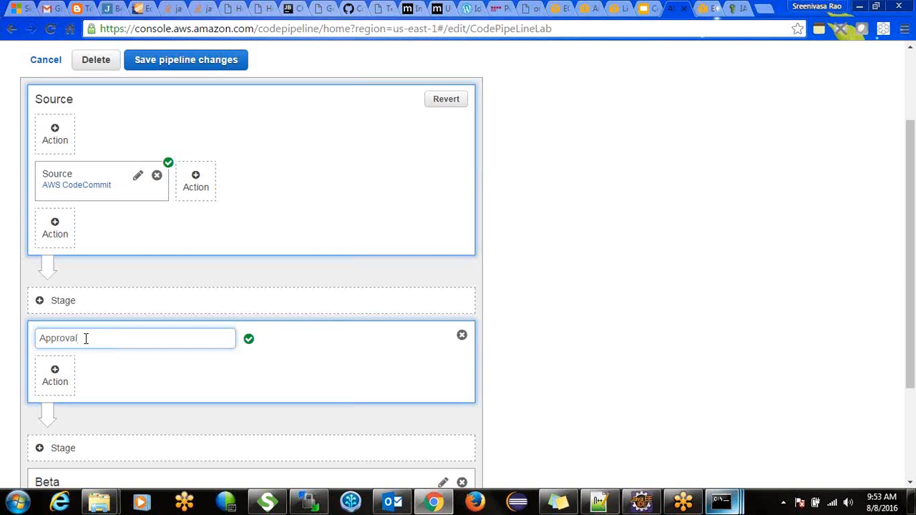
# Start a new action in the Approval stage with the category Approval and the approval type Manual approval
pyautogui.click(74, 376)
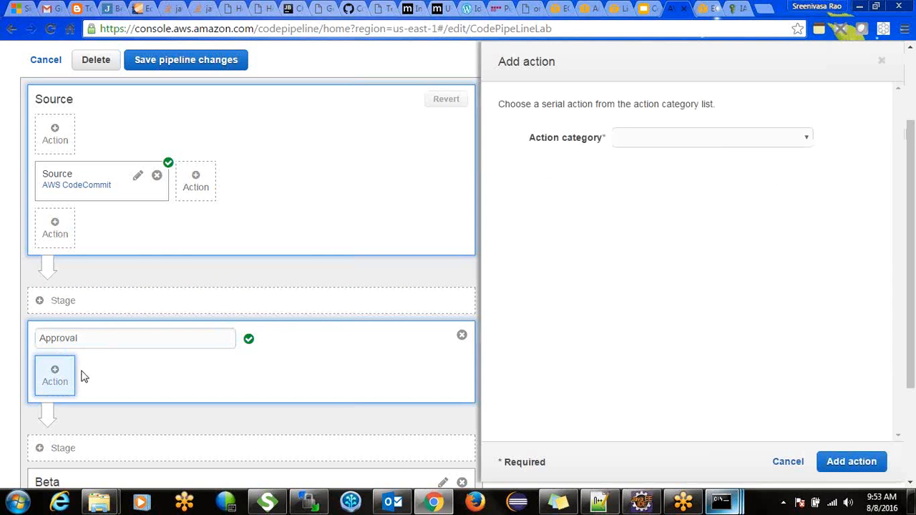
pyautogui.click(733, 136)
pyautogui.click(723, 170)
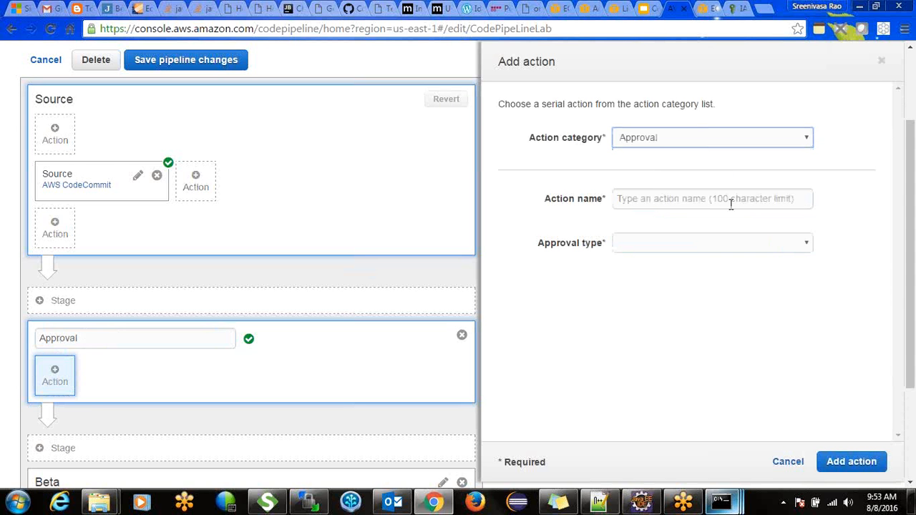
pyautogui.click(726, 201)
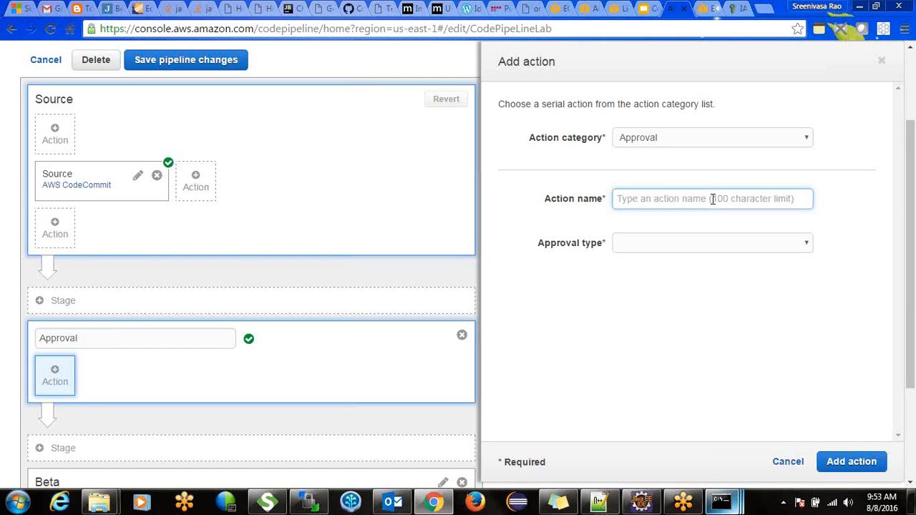
pyautogui.click(705, 243)
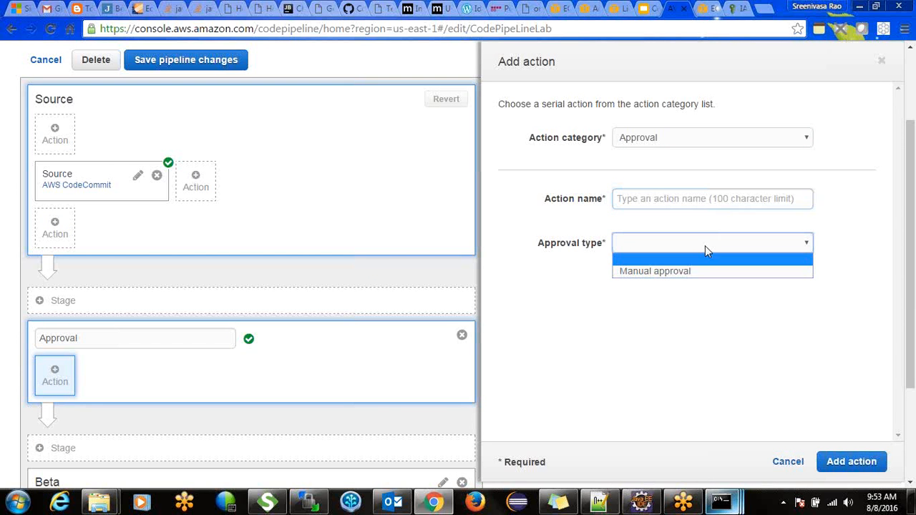
pyautogui.click(703, 274)
pyautogui.click(709, 242)
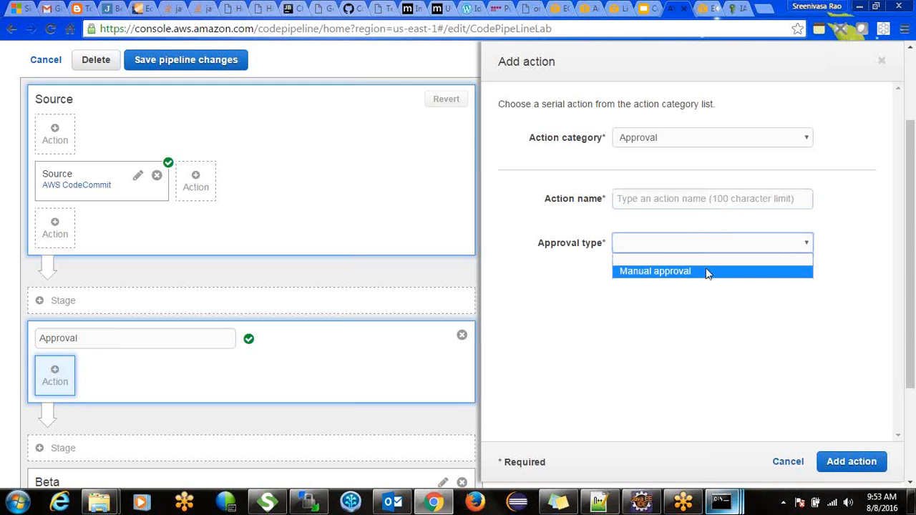
pyautogui.click(707, 272)
# Name the new approval action Deployment
pyautogui.click(670, 199)
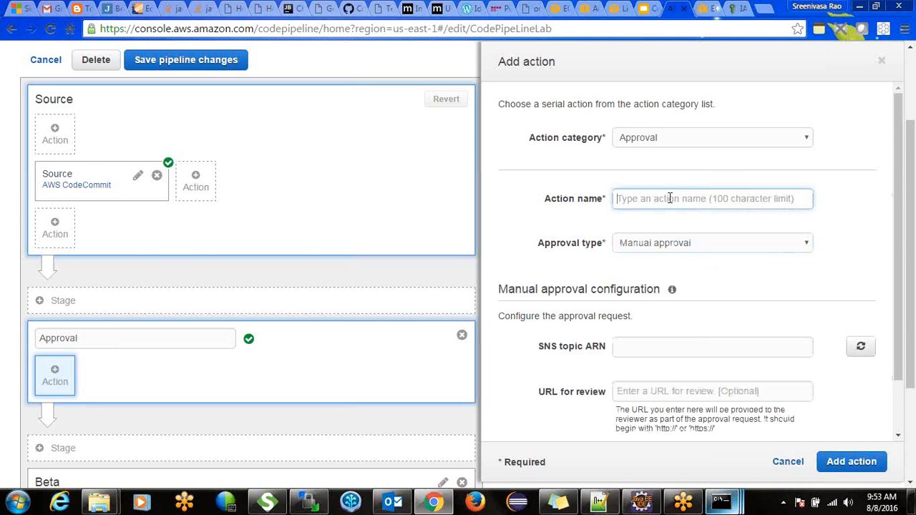
pyautogui.write('Deplo')
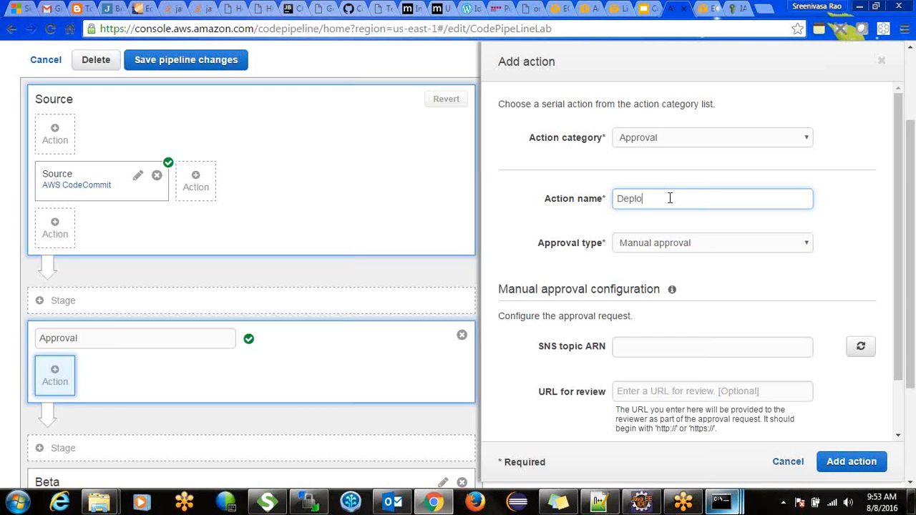
pyautogui.write('yment')
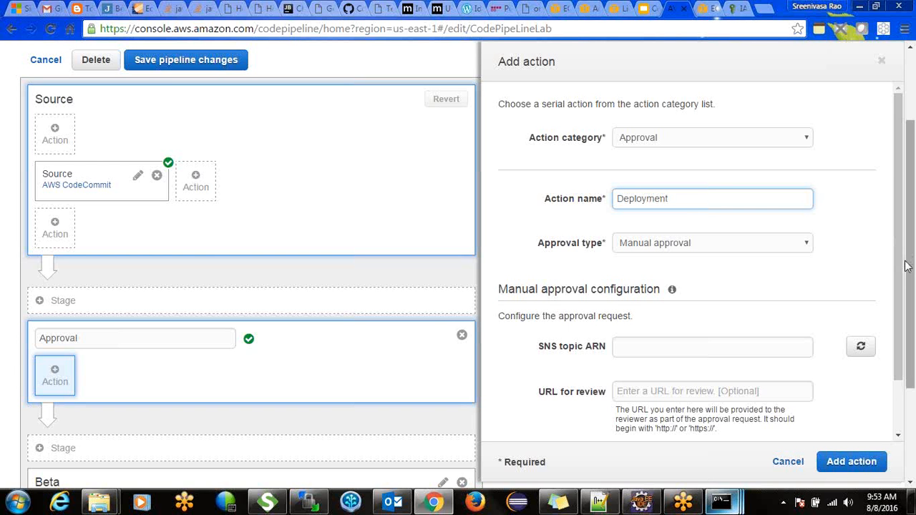
# Check the manual approval configuration for available SNS topic ARNs and refresh the topic list
pyautogui.moveTo(907, 261); pyautogui.dragTo(900, 399)
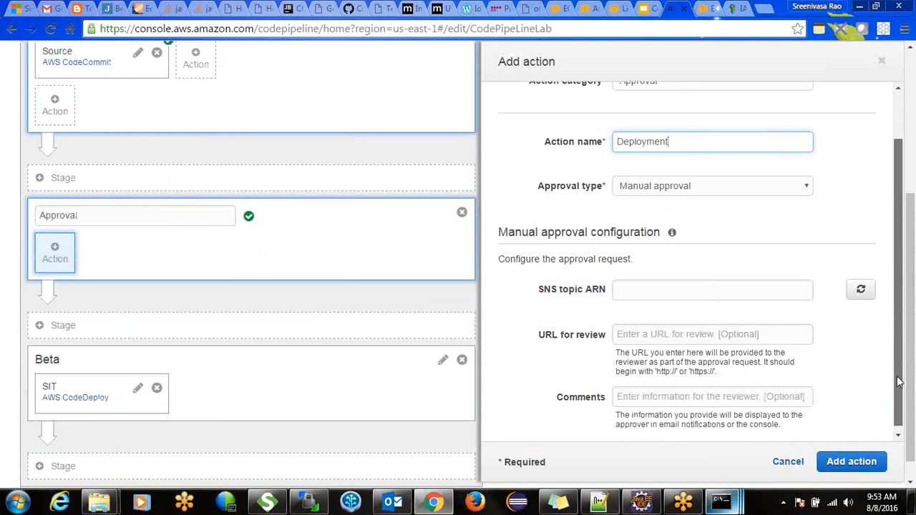
pyautogui.click(723, 283)
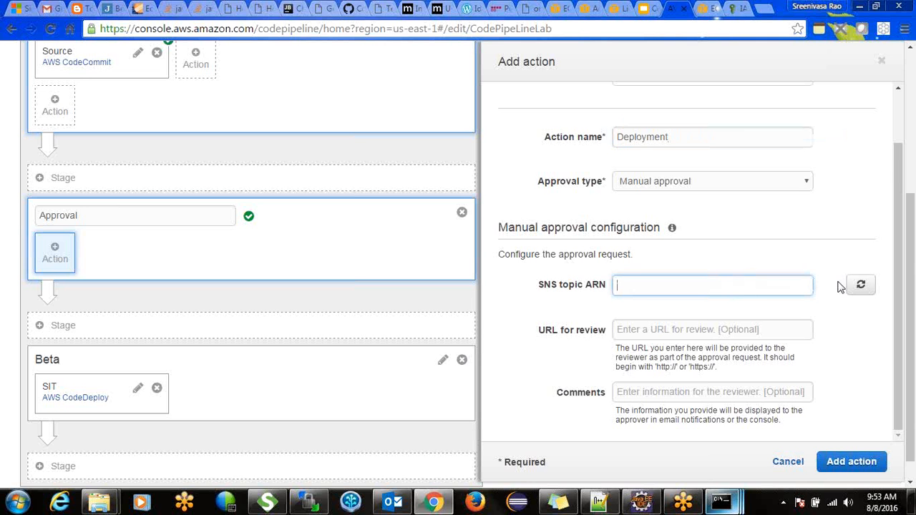
pyautogui.click(859, 285)
pyautogui.click(777, 287)
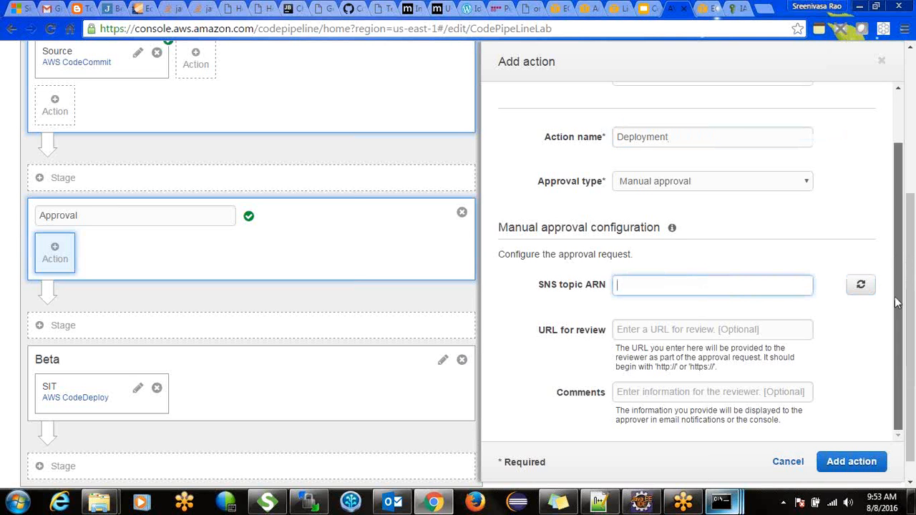
pyautogui.moveTo(912, 292); pyautogui.dragTo(914, 309)
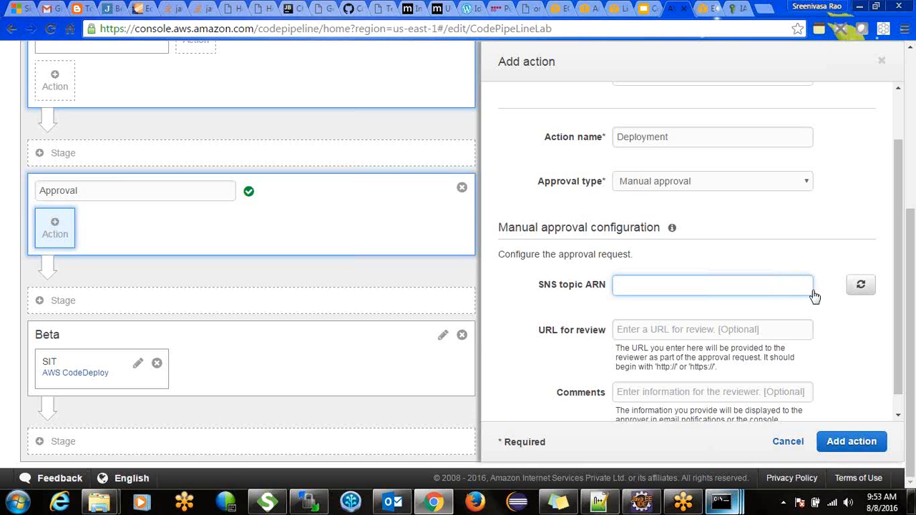
pyautogui.click(862, 285)
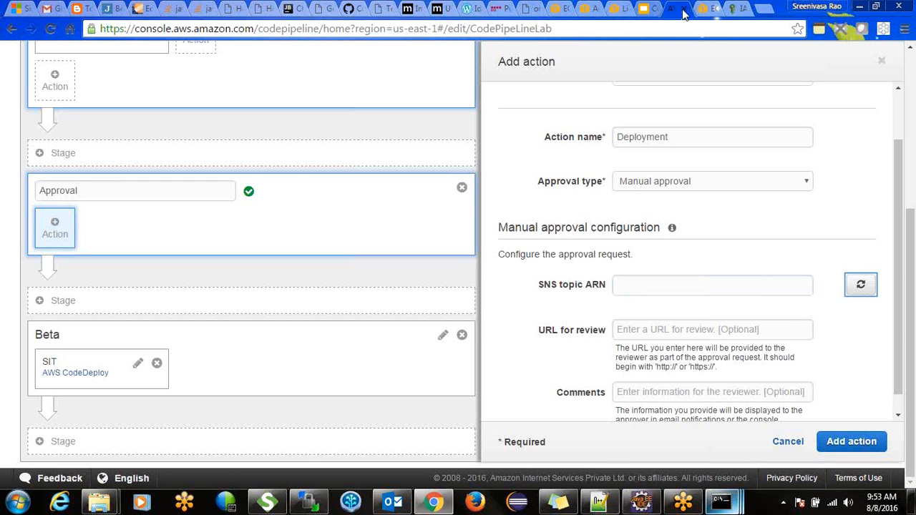
# Switch to the IAM user's page and go from there to the SNS service, continuing to its dashboard
pyautogui.click(707, 9)
pyautogui.click(738, 9)
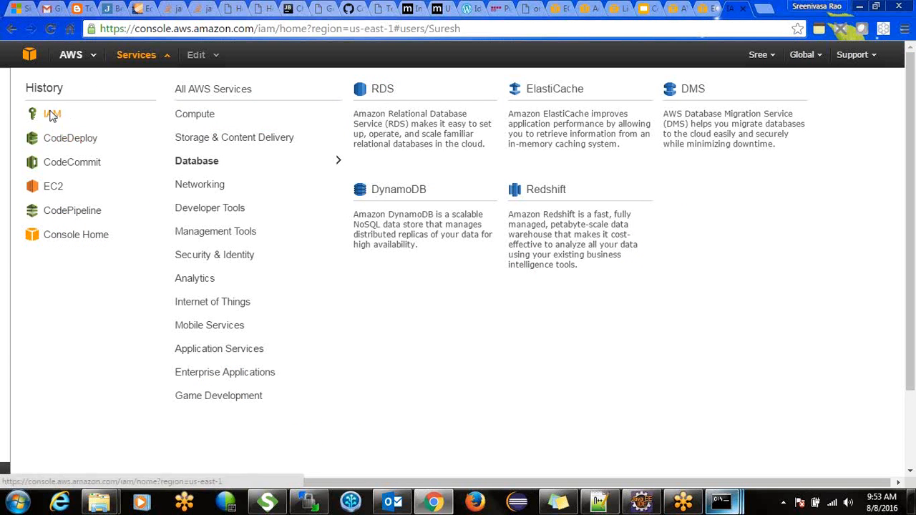
pyautogui.click(163, 56)
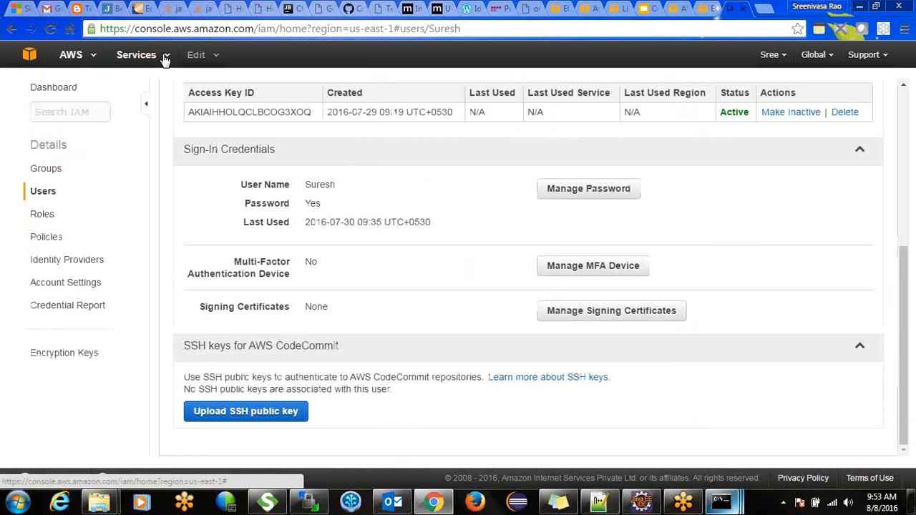
pyautogui.click(164, 57)
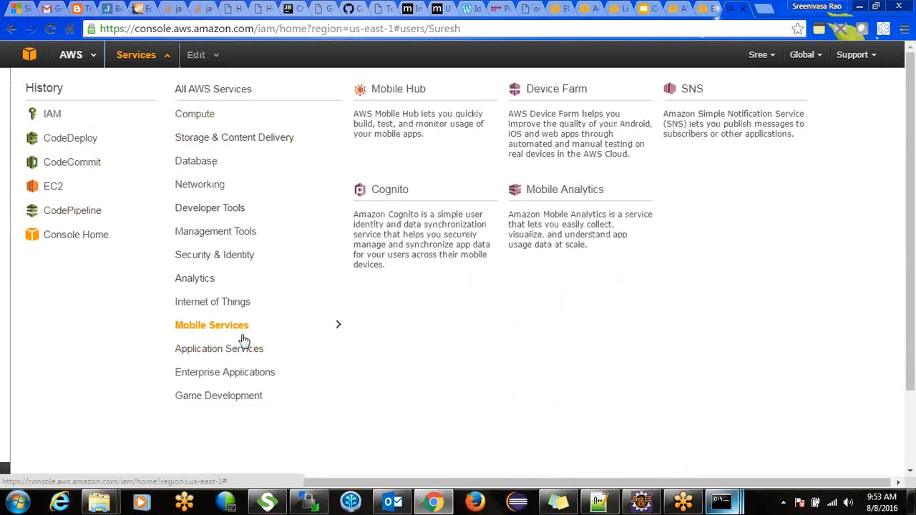
pyautogui.click(703, 104)
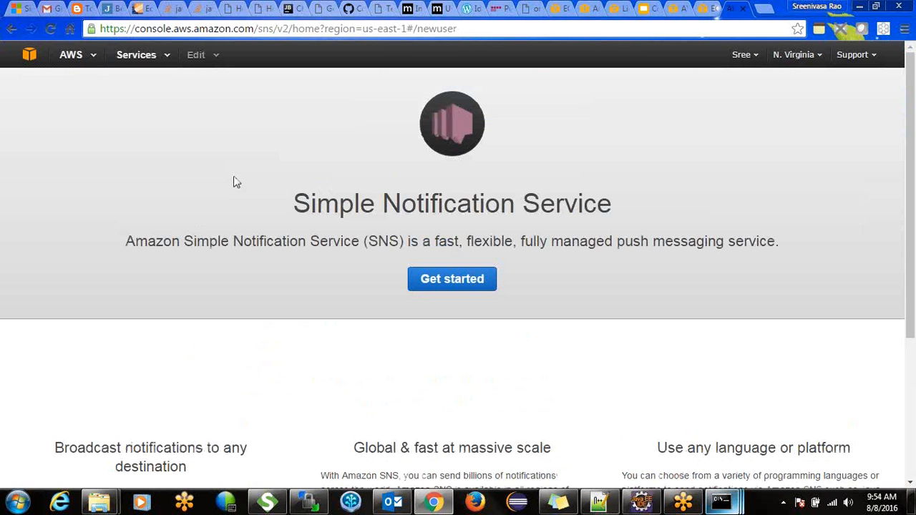
pyautogui.click(463, 280)
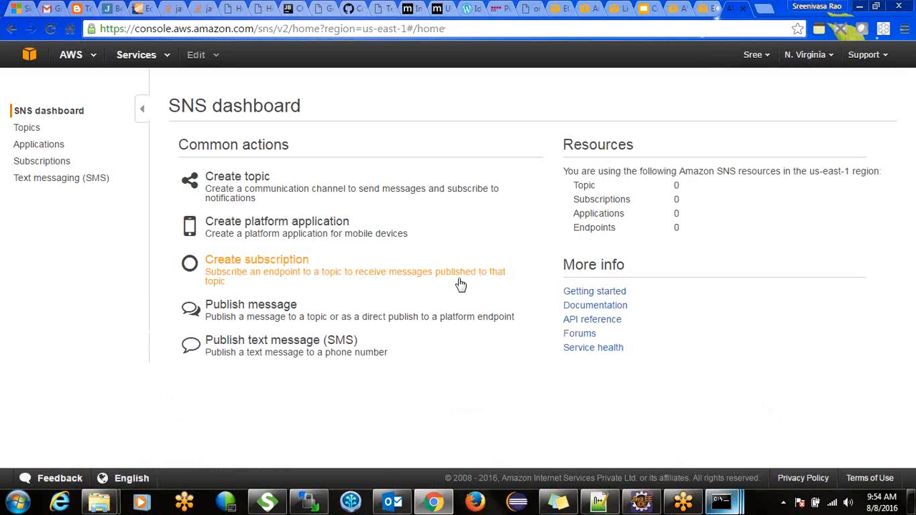
# Start creating a new SNS topic with the topic name Change
pyautogui.click(34, 129)
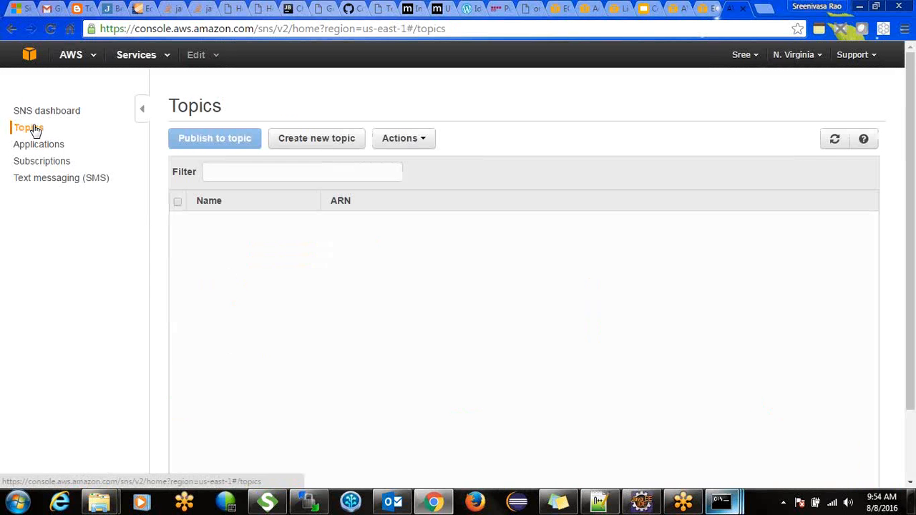
pyautogui.click(289, 143)
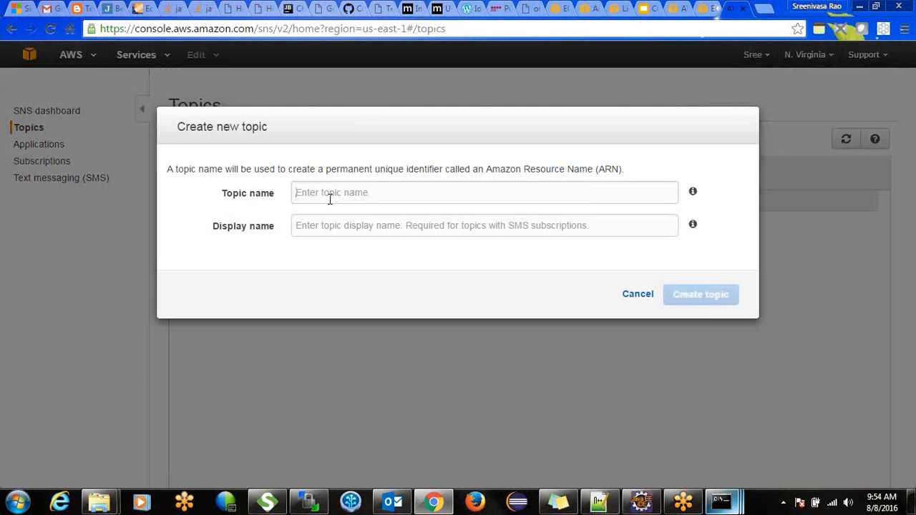
pyautogui.click(330, 200)
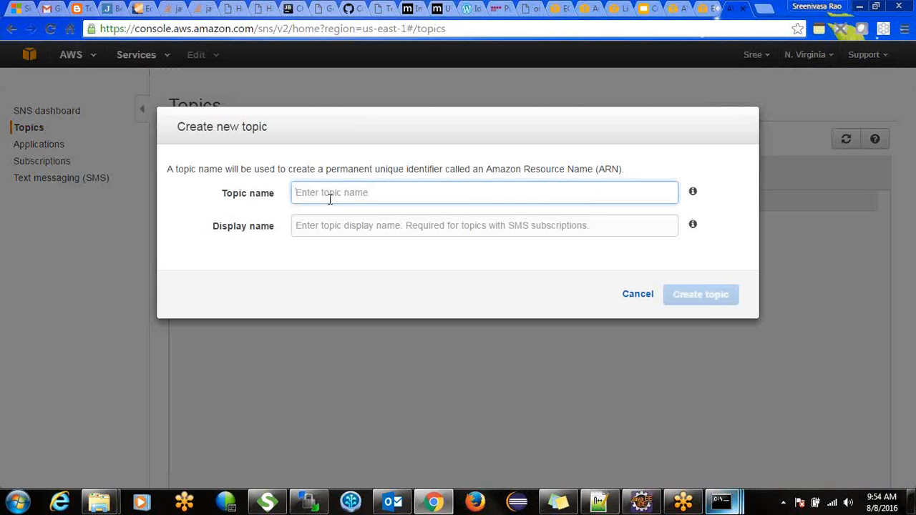
pyautogui.write('Change')
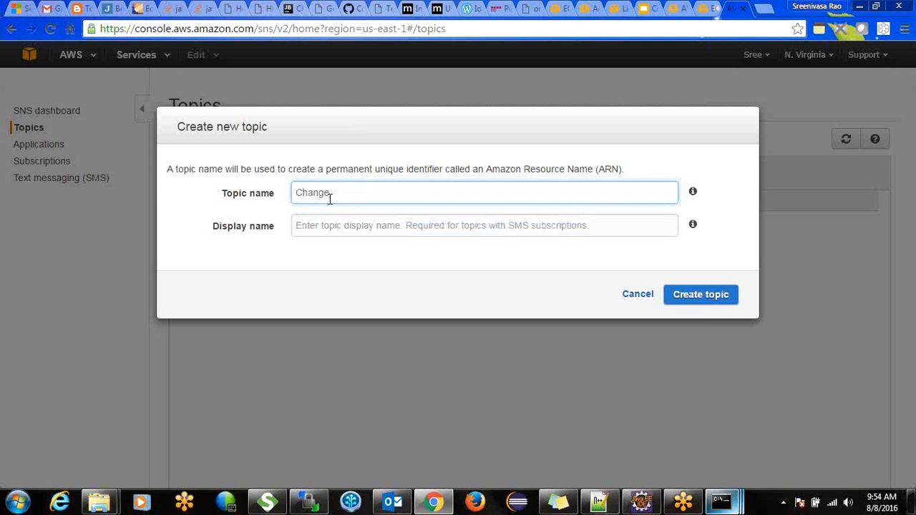
# Give the topic the display name ChangeD and create it
pyautogui.click(354, 226)
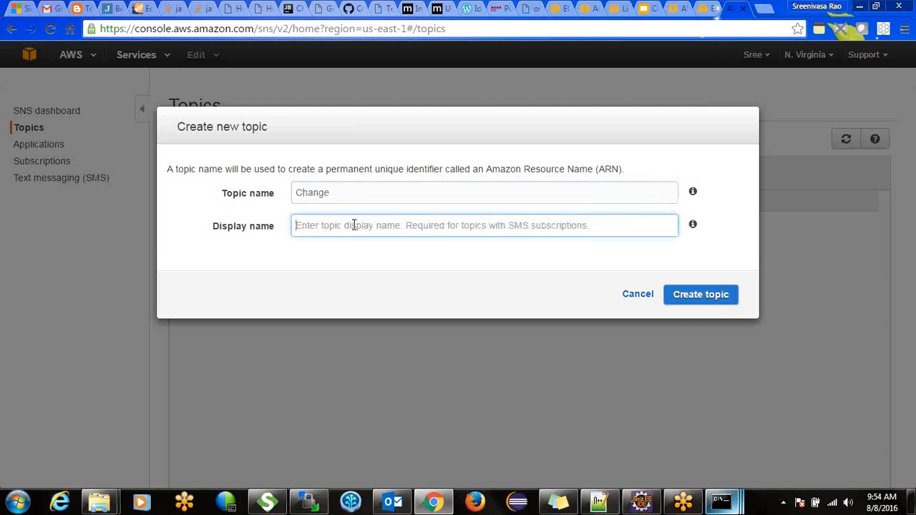
pyautogui.write('ChangeDe')
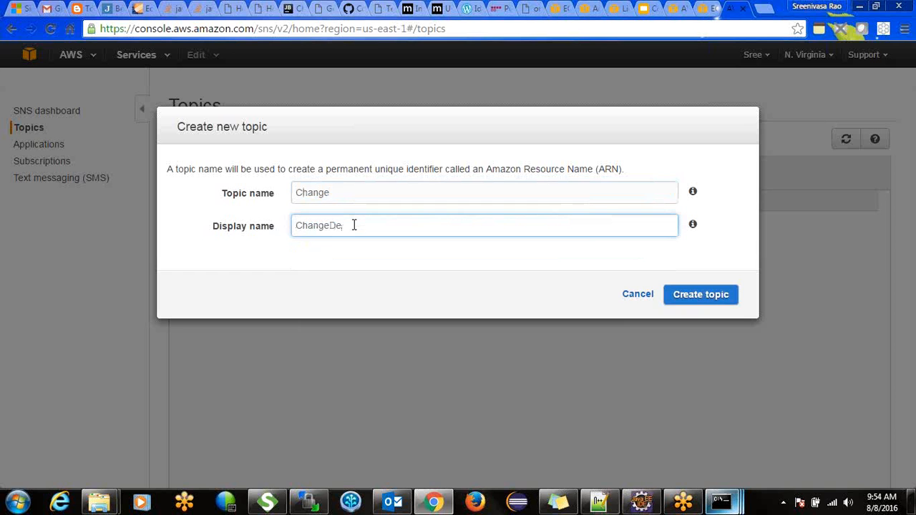
pyautogui.write('tect')
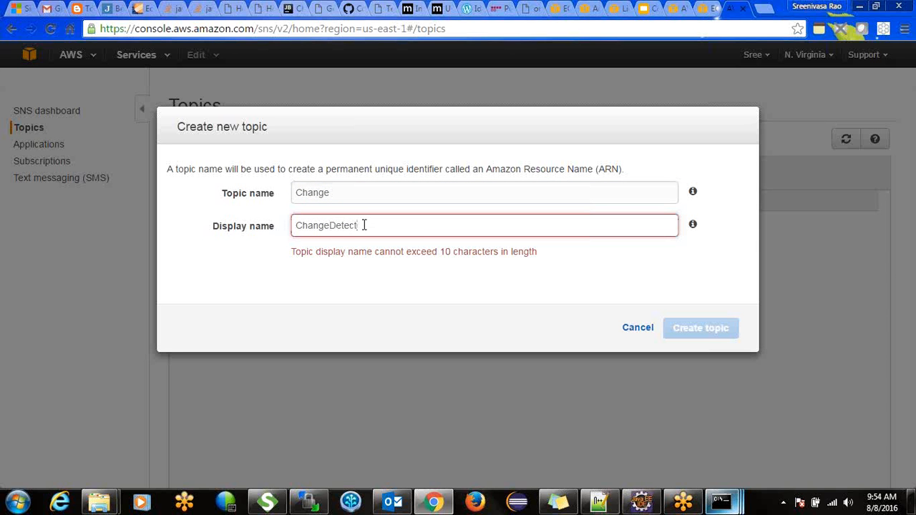
pyautogui.press('BackSpace')
pyautogui.press('BackSpace')
pyautogui.press('BackSpace')
pyautogui.press('BackSpace')
pyautogui.press('BackSpace')
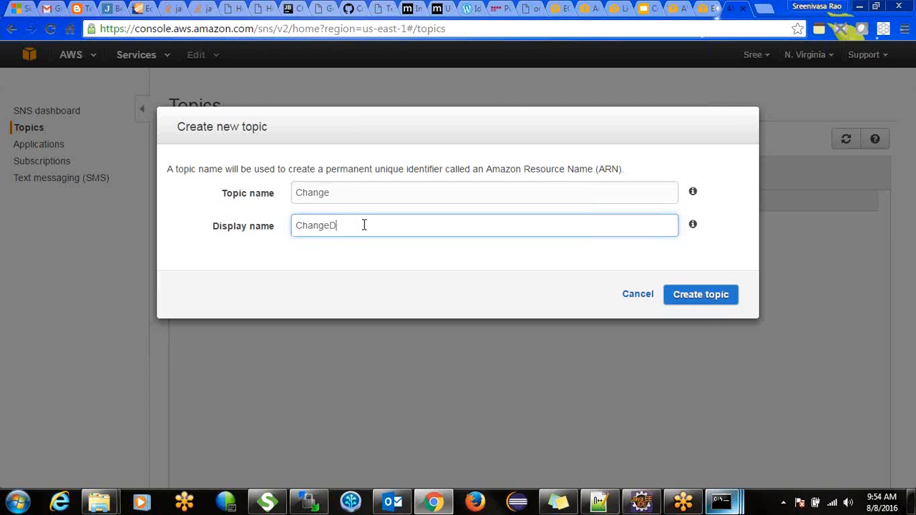
pyautogui.click(695, 299)
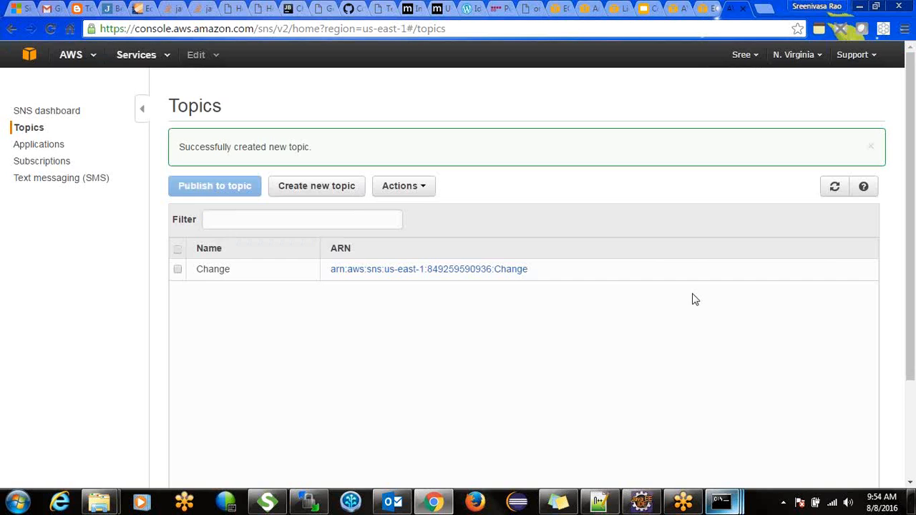
# Return to the CodePipeLineLab edit page, refresh the SNS topic list and assign the Change topic ARN to the Deployment approval
pyautogui.click(676, 8)
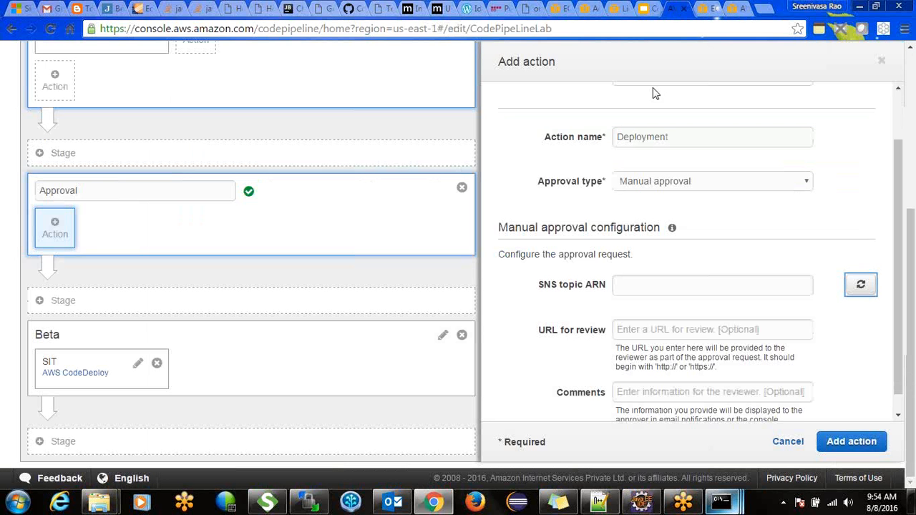
pyautogui.click(634, 284)
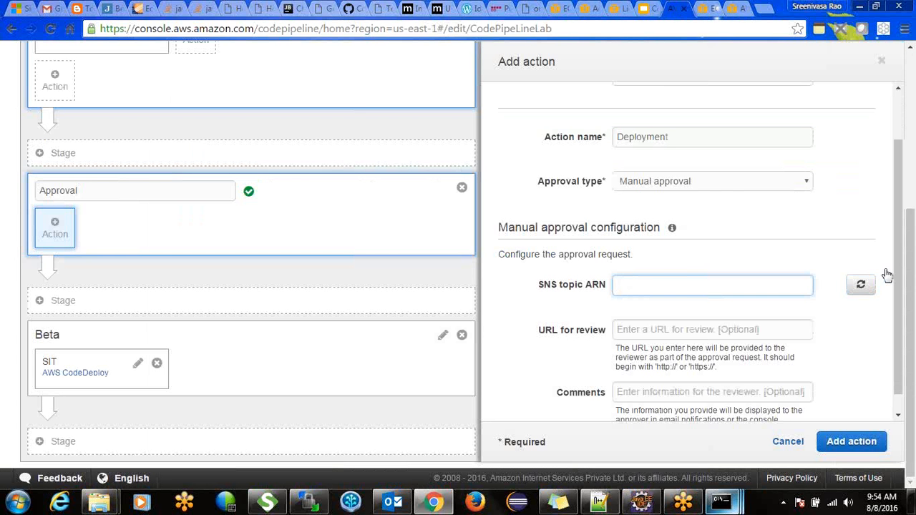
pyautogui.click(860, 289)
pyautogui.click(763, 289)
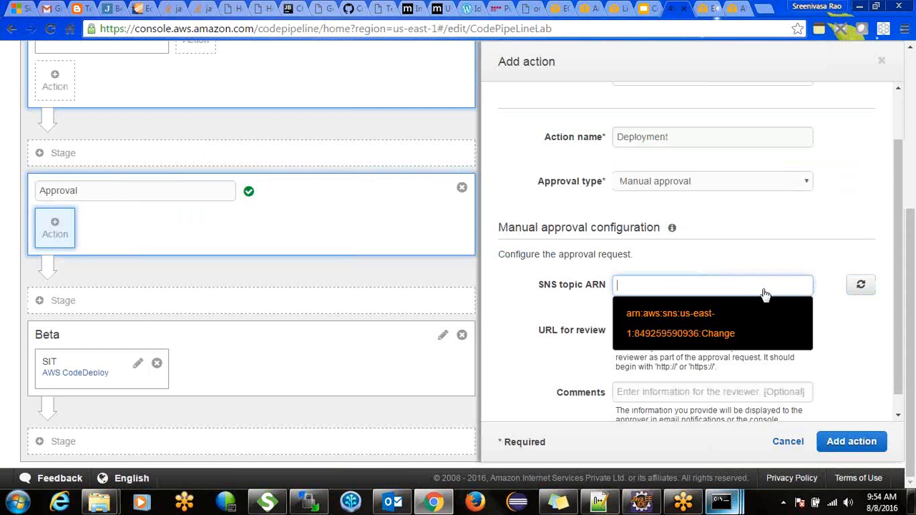
pyautogui.click(735, 323)
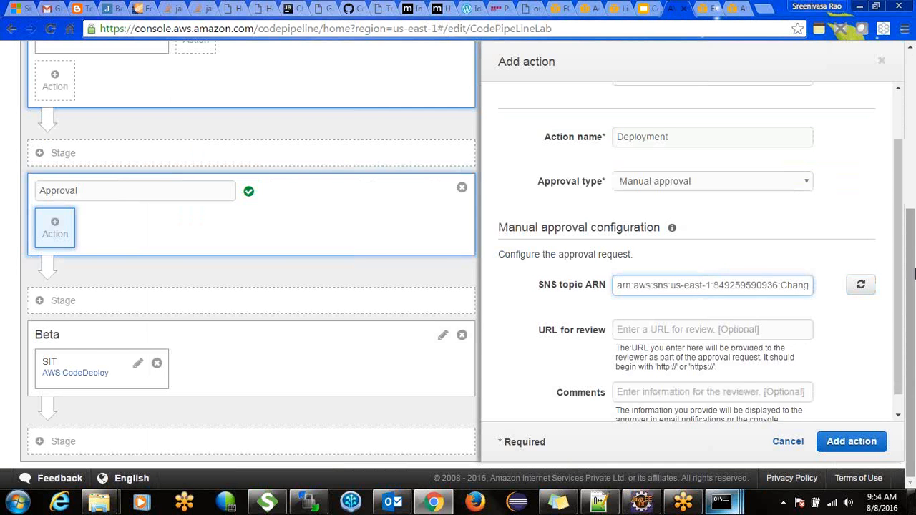
# Leave the review URL and comments empty and add the Deployment manual approval action to the Approval stage
pyautogui.scroll(-1, 903, 262)
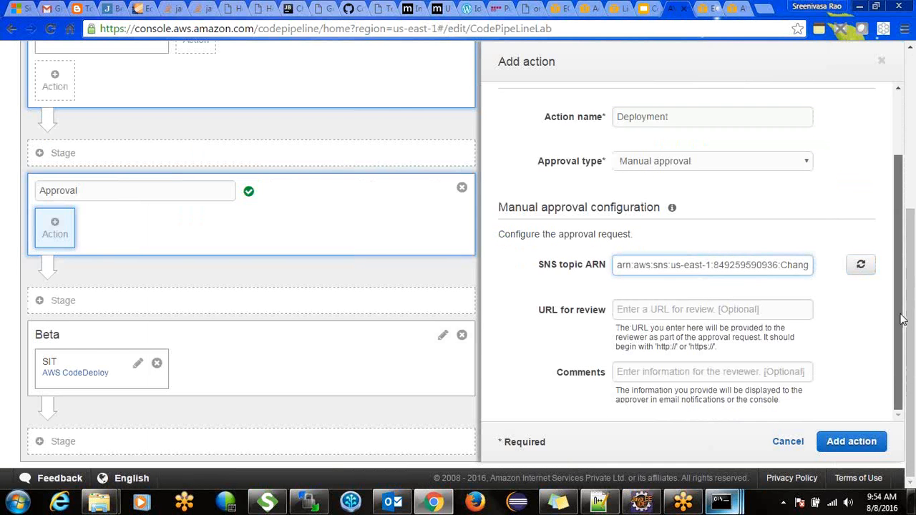
pyautogui.click(754, 308)
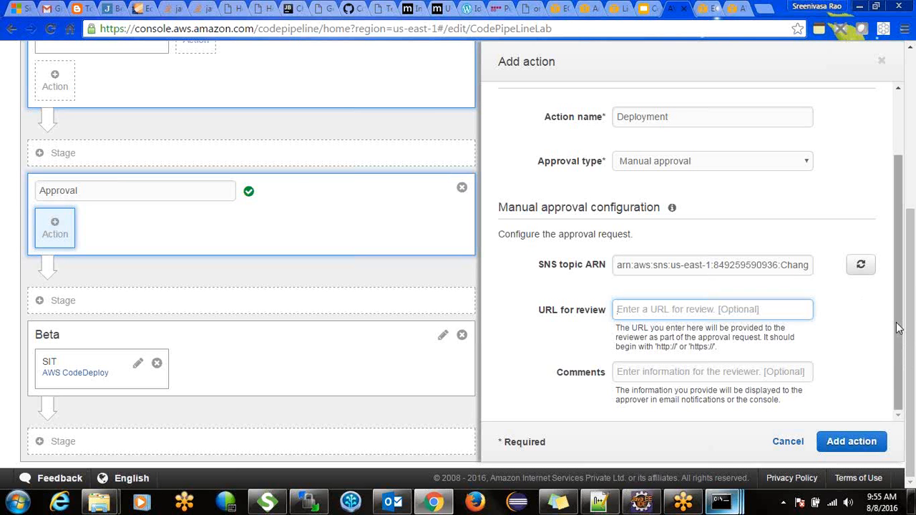
pyautogui.click(847, 441)
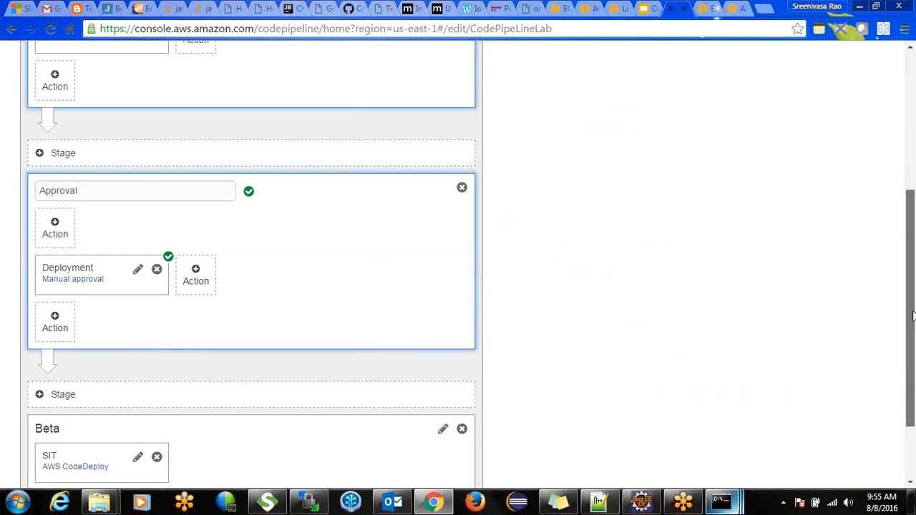
# Review the edited stages and try to save the changes to CodePipeLineLab
pyautogui.scroll(-2, 913, 307)
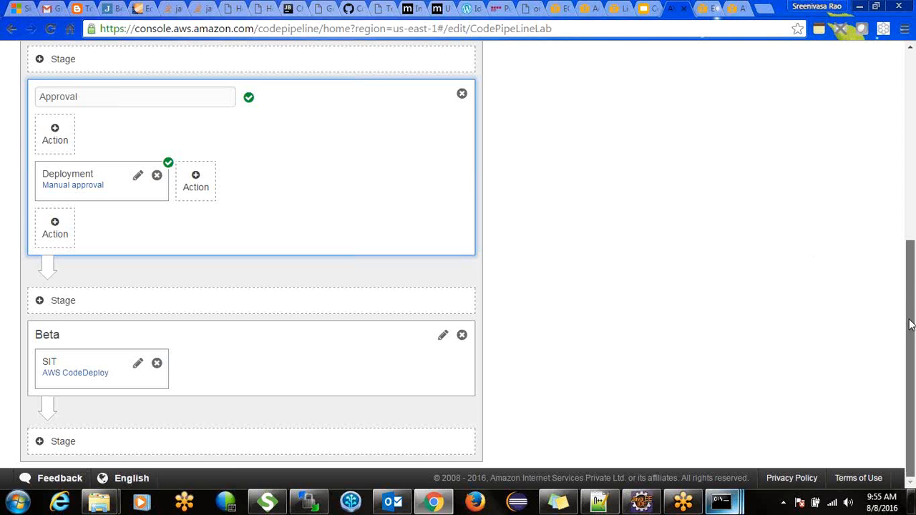
pyautogui.moveTo(910, 324); pyautogui.dragTo(903, 132)
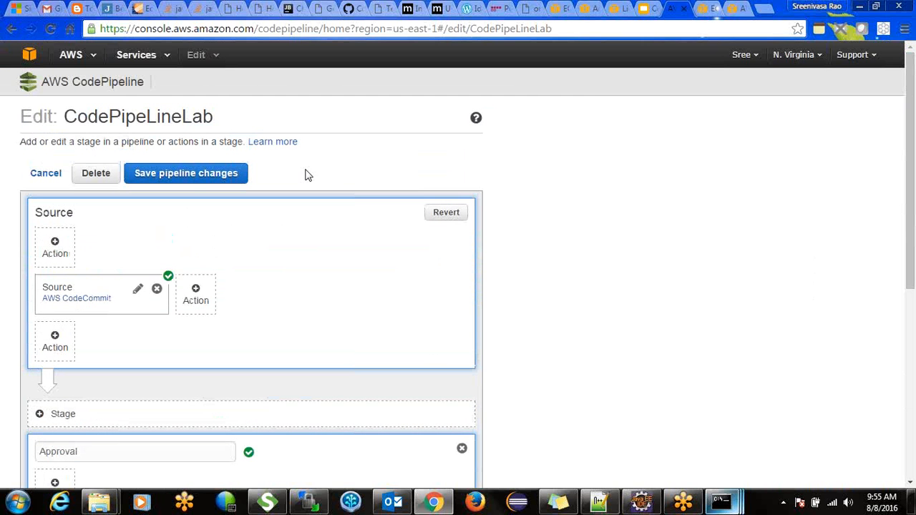
pyautogui.click(186, 176)
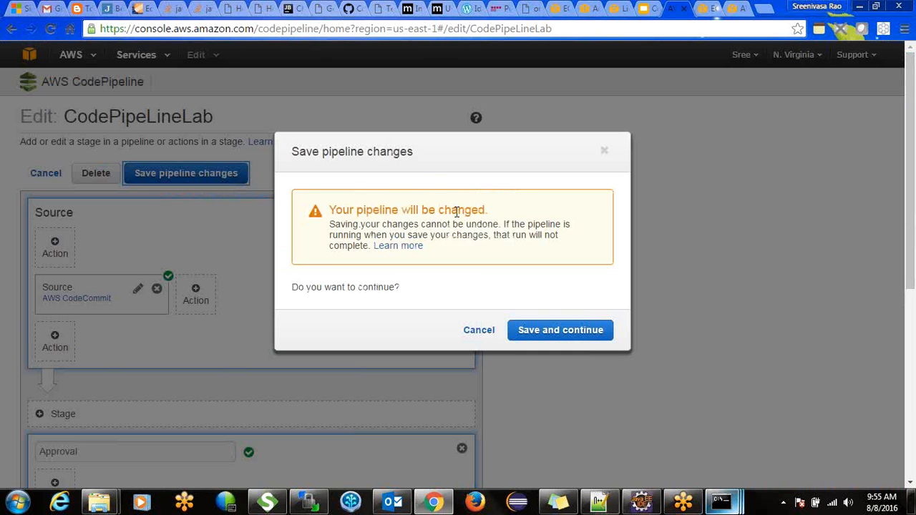
pyautogui.click(584, 333)
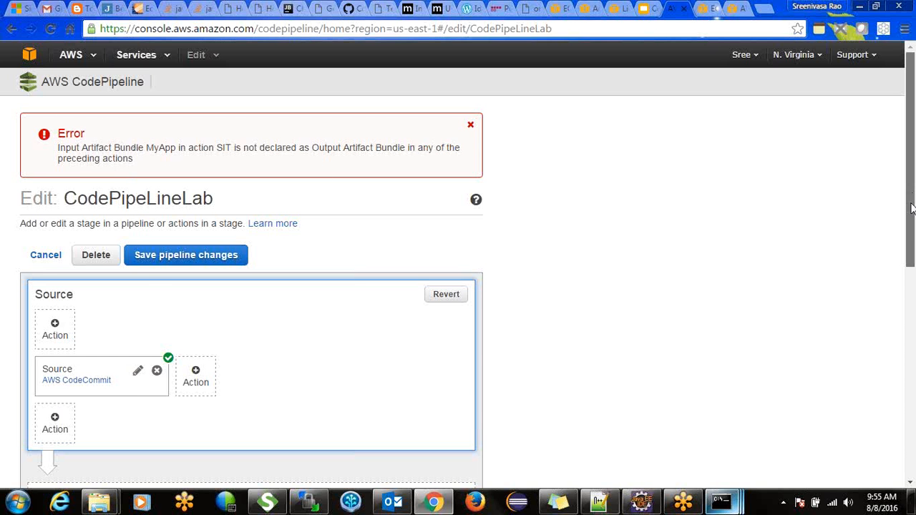
# Inspect the Source action's provider, repository, branch and output artifact settings, and close them without changes
pyautogui.moveTo(912, 197)
pyautogui.mouseDown()
pyautogui.moveTo(909, 444)
pyautogui.moveTo(899, 261)
pyautogui.moveTo(869, 260)
pyautogui.mouseUp()
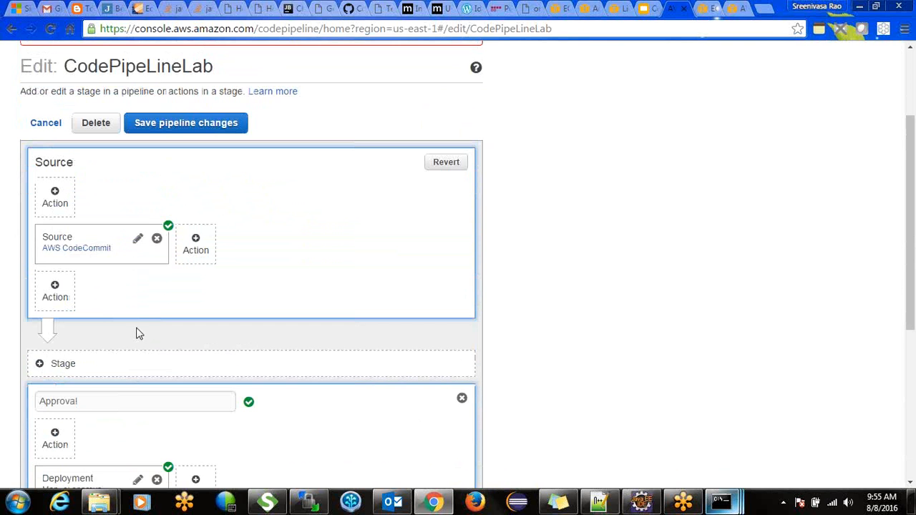
pyautogui.click(138, 242)
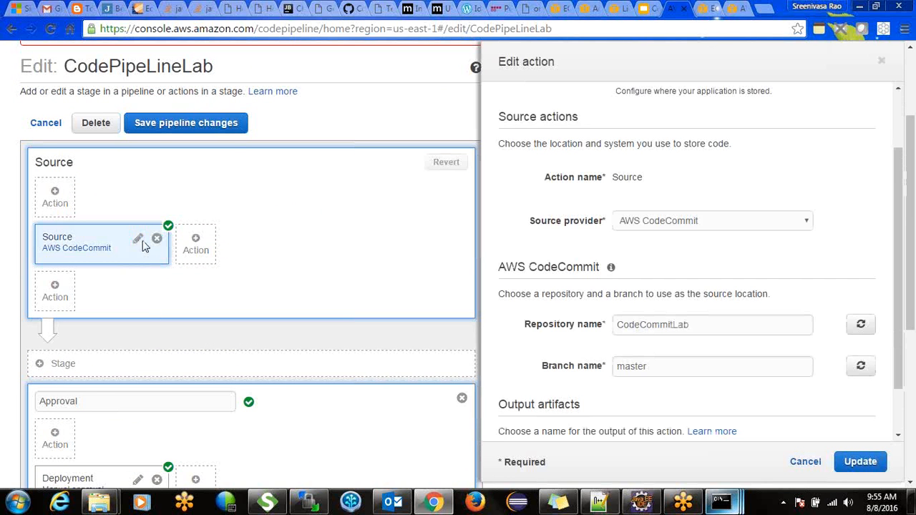
pyautogui.moveTo(896, 172); pyautogui.dragTo(891, 315)
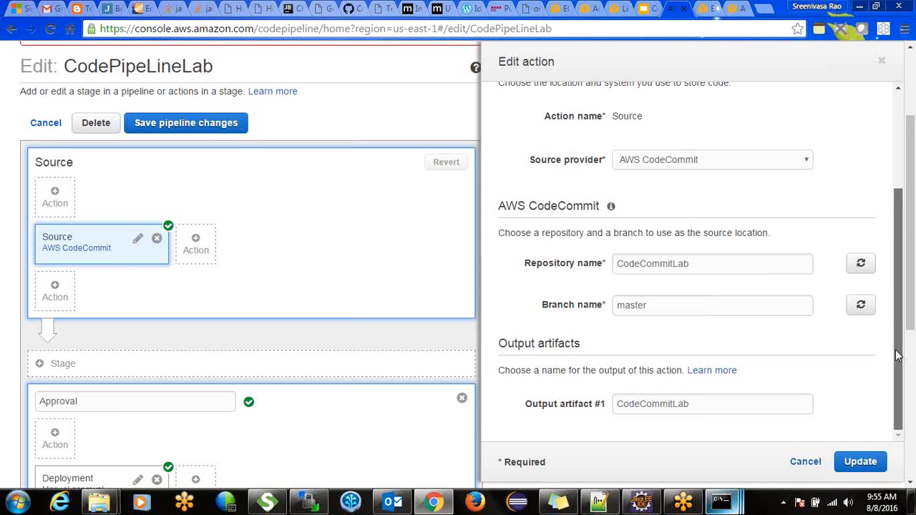
pyautogui.scroll(3, 899, 355)
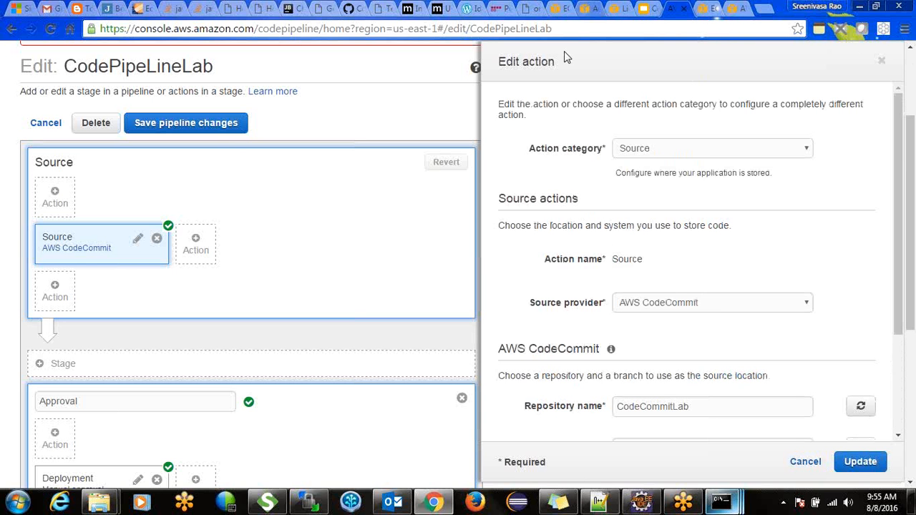
pyautogui.click(815, 464)
# Reread the artifact error, recheck the Source action's output artifact and update the action with its existing settings
pyautogui.click(911, 91)
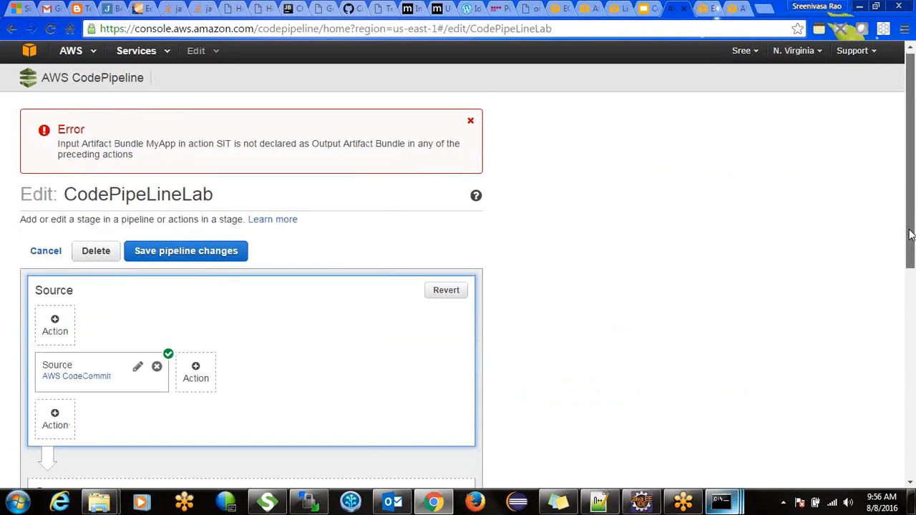
pyautogui.moveTo(913, 224); pyautogui.dragTo(891, 286)
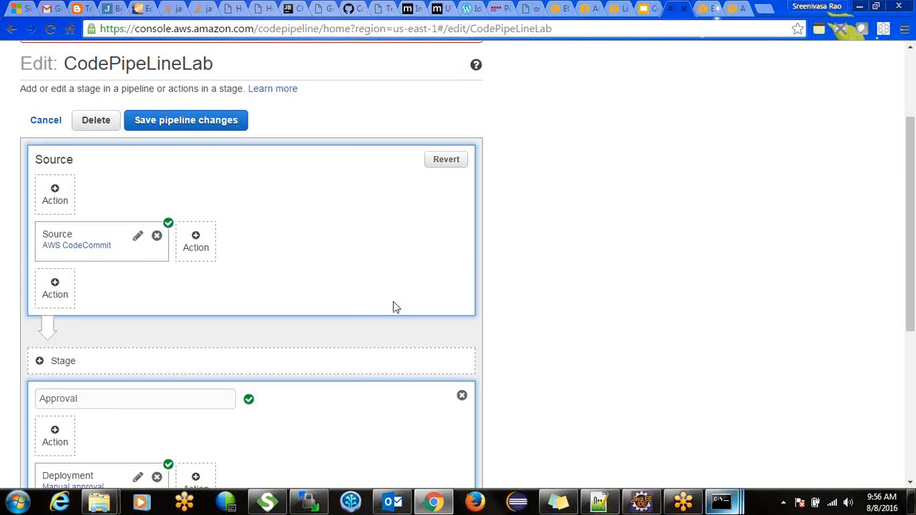
pyautogui.click(138, 238)
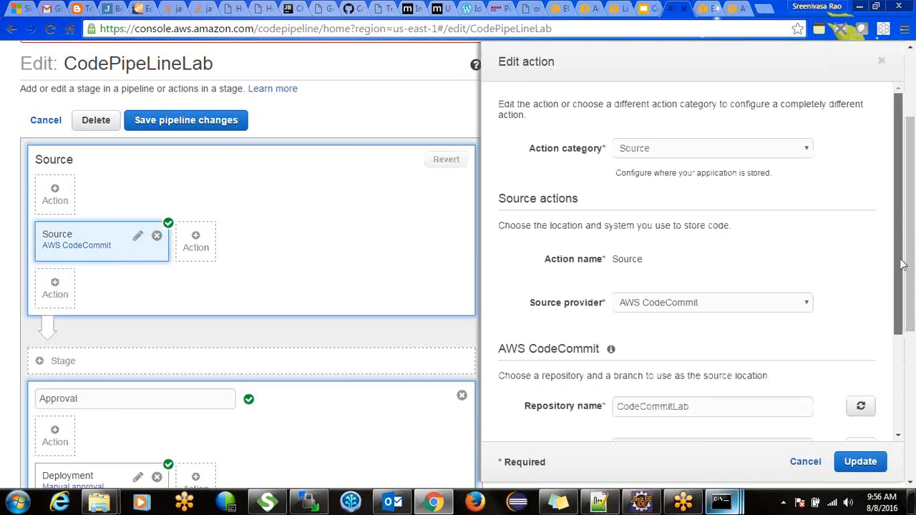
pyautogui.moveTo(901, 259); pyautogui.dragTo(900, 386)
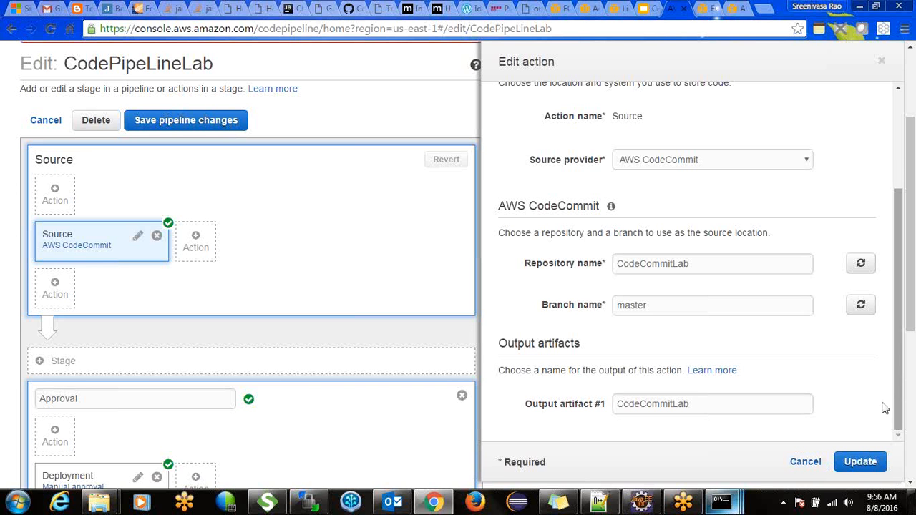
pyautogui.click(861, 458)
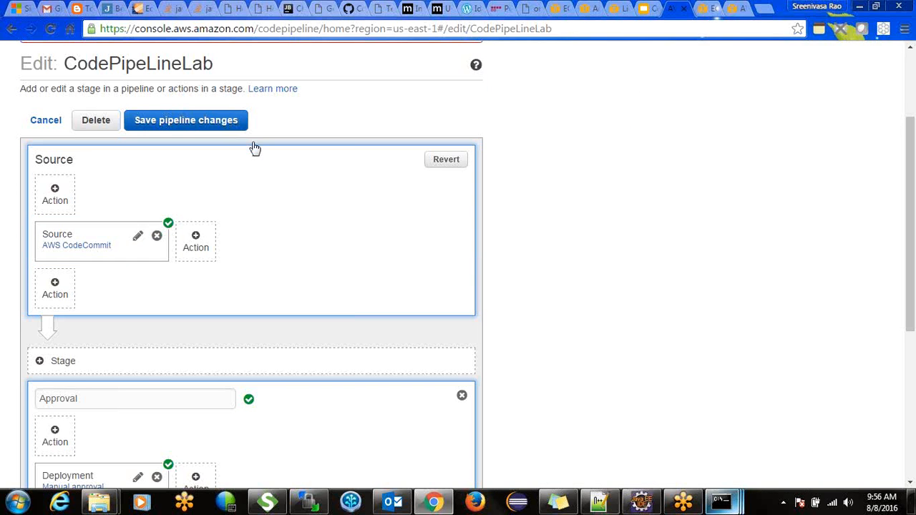
# Try once more to save the pipeline changes and check the message above the pipeline
pyautogui.click(190, 122)
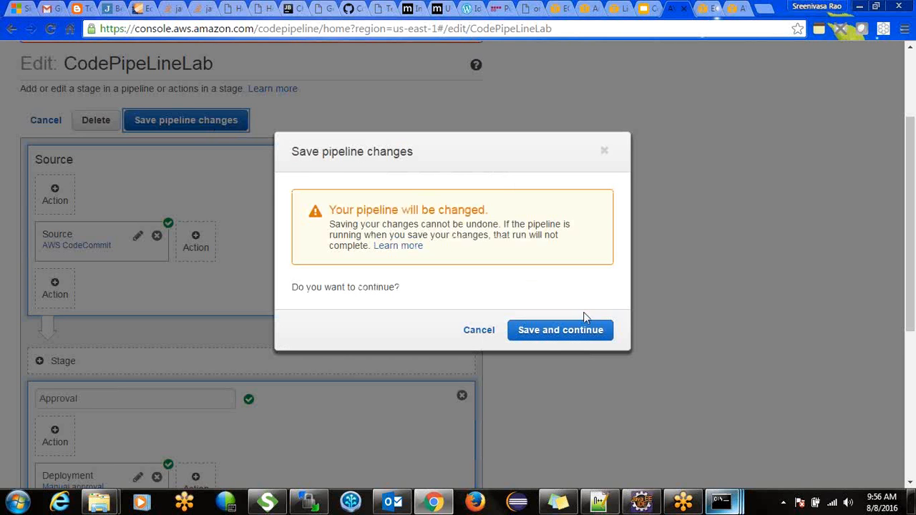
pyautogui.click(602, 330)
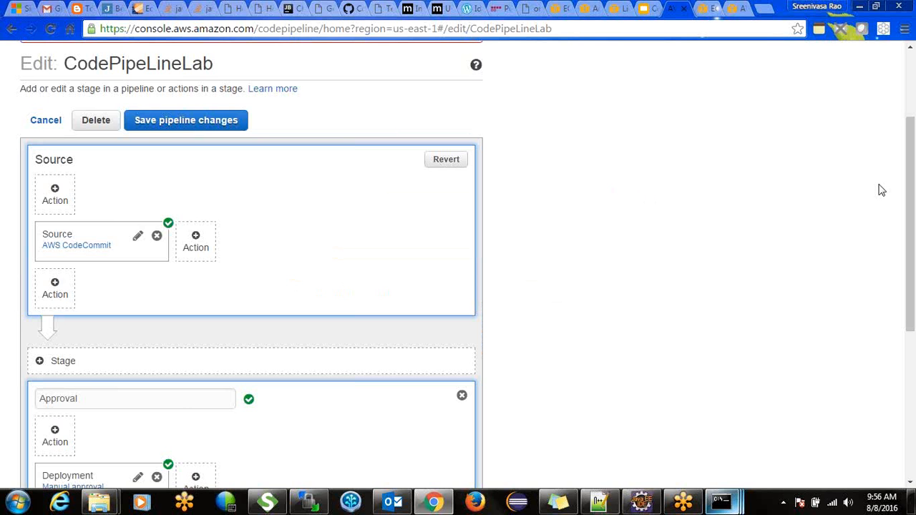
pyautogui.click(911, 99)
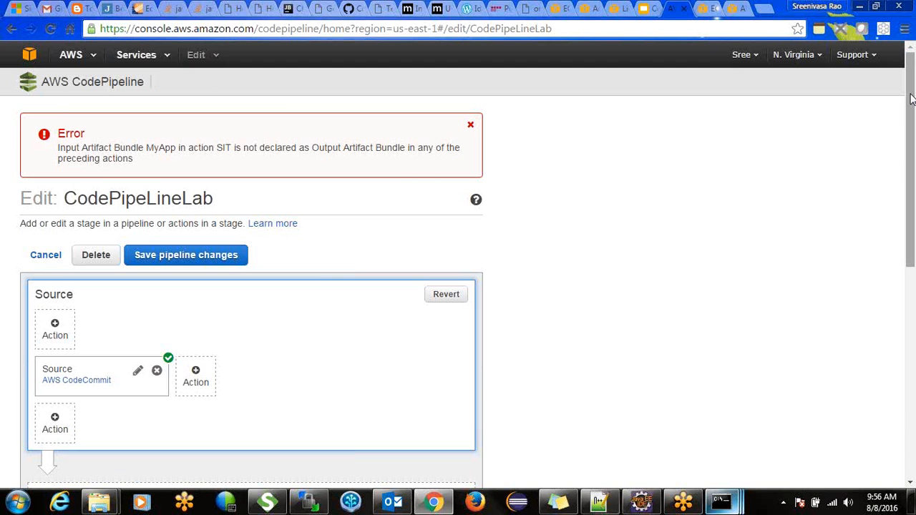
# Change the Source action's output artifact name to MyApp and update the action
pyautogui.moveTo(911, 93); pyautogui.dragTo(902, 143)
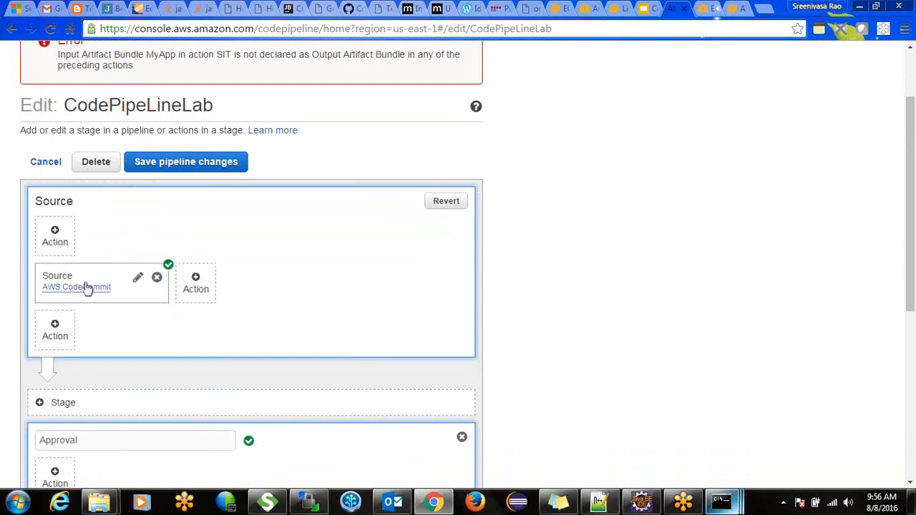
pyautogui.click(138, 279)
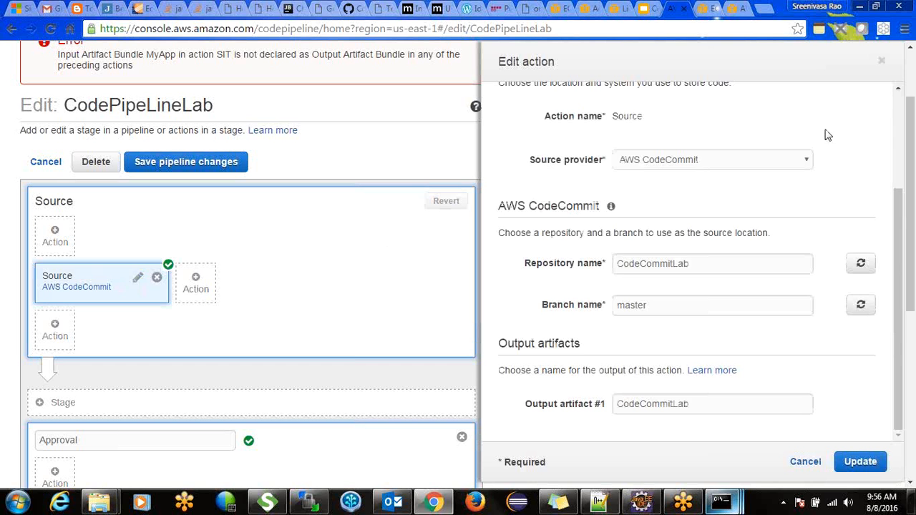
pyautogui.moveTo(903, 195); pyautogui.dragTo(903, 240)
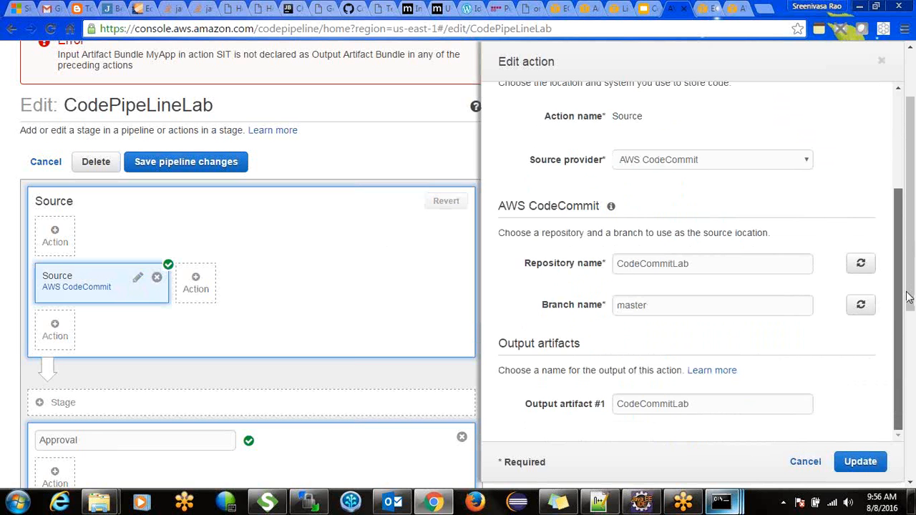
pyautogui.moveTo(696, 404); pyautogui.dragTo(617, 405)
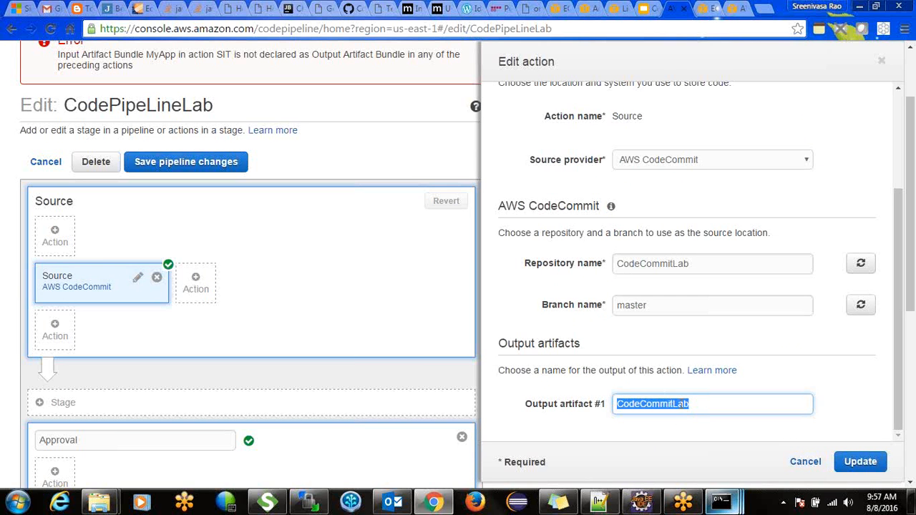
pyautogui.write('MyApp')
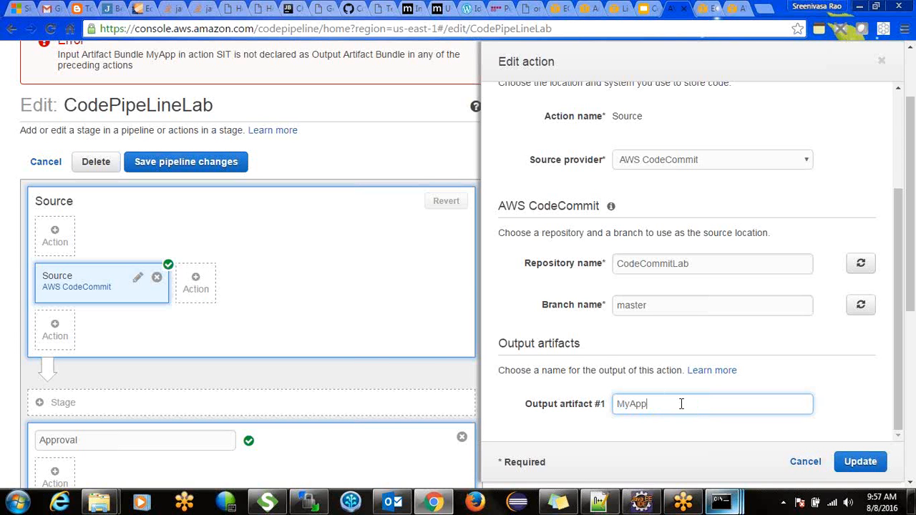
pyautogui.click(859, 462)
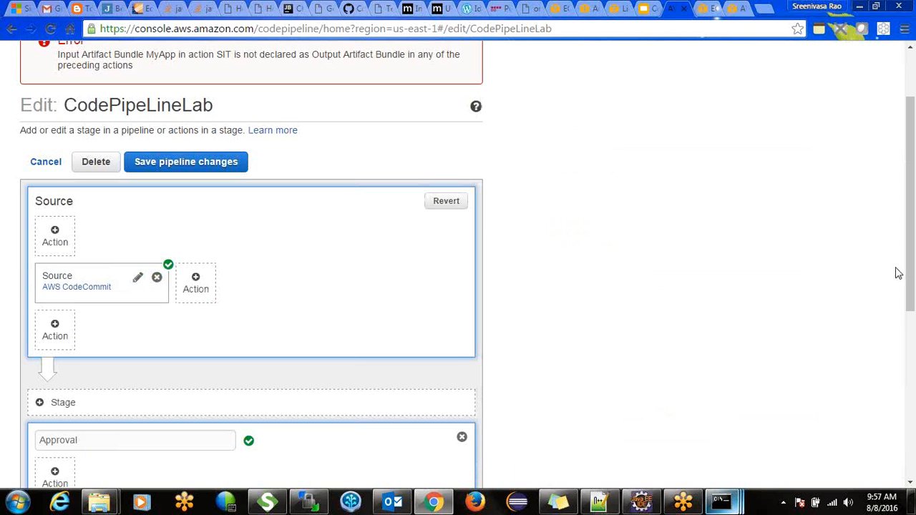
# Save the CodePipeLineLab changes, confirm continuing, and review the Source, Approval and Beta stages
pyautogui.click(167, 162)
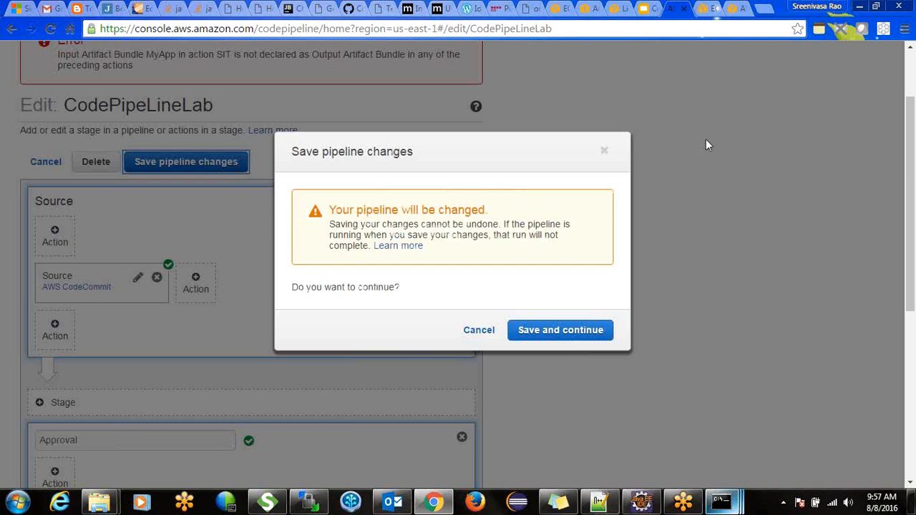
pyautogui.click(569, 337)
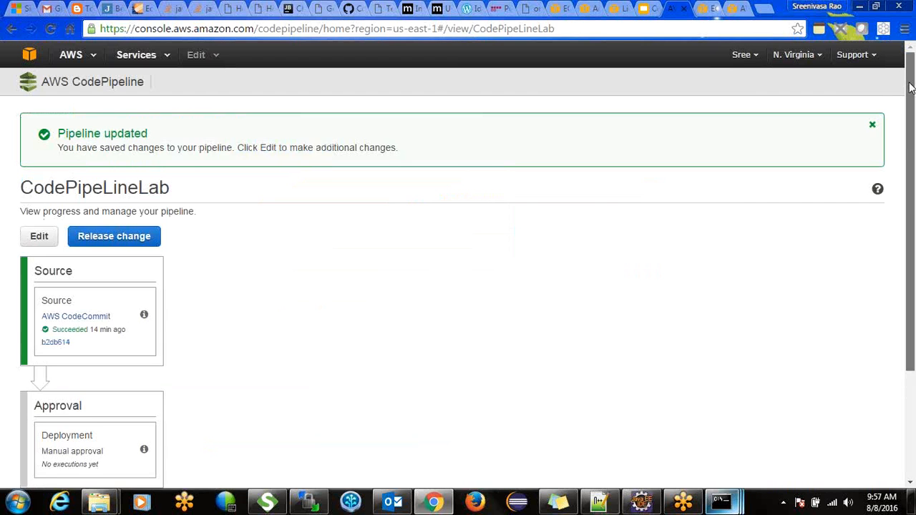
pyautogui.moveTo(915, 106); pyautogui.dragTo(915, 201)
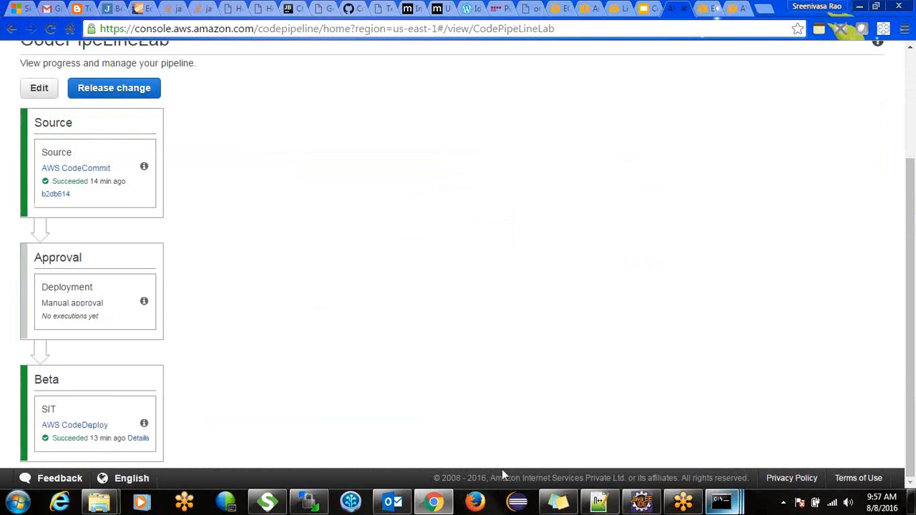
# Switch to index.html in Notepad++ and insert an empty h2 element below the "This is my first CodePipeline example" heading
pyautogui.click(596, 504)
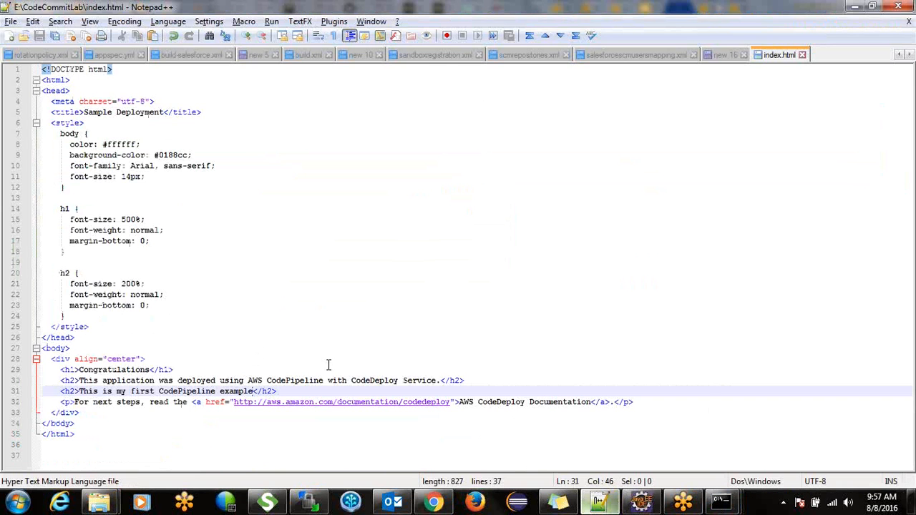
pyautogui.click(285, 391)
pyautogui.press('Return')
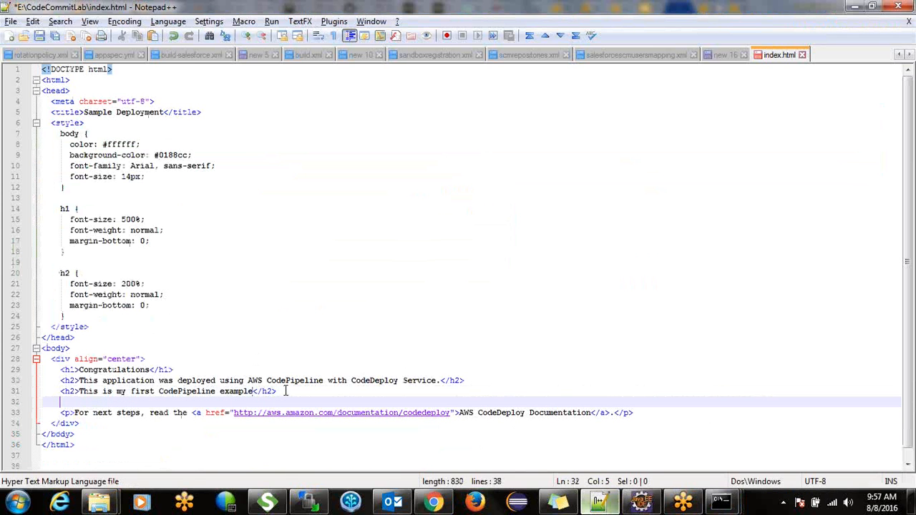
pyautogui.write('<h2>')
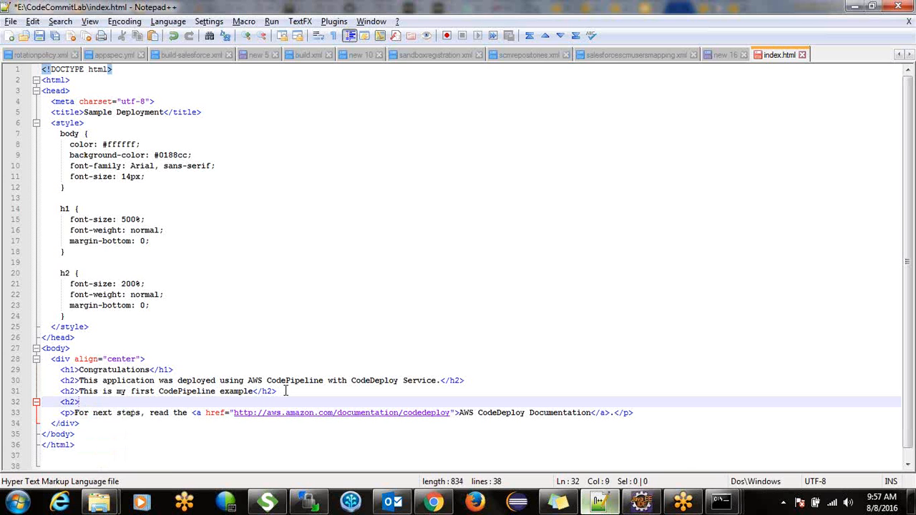
pyautogui.write('</h2')
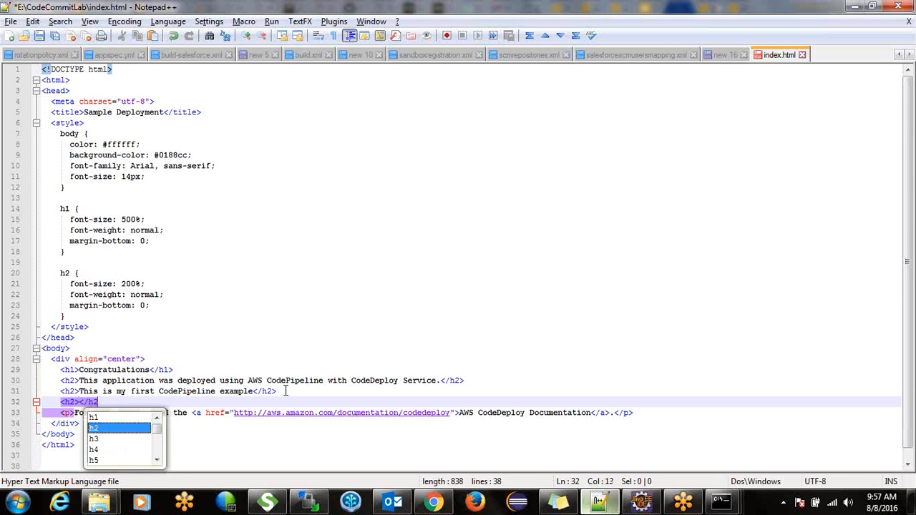
pyautogui.press('Left')
pyautogui.press('Left')
pyautogui.press('Left')
pyautogui.press('Left')
pyautogui.press('Left')
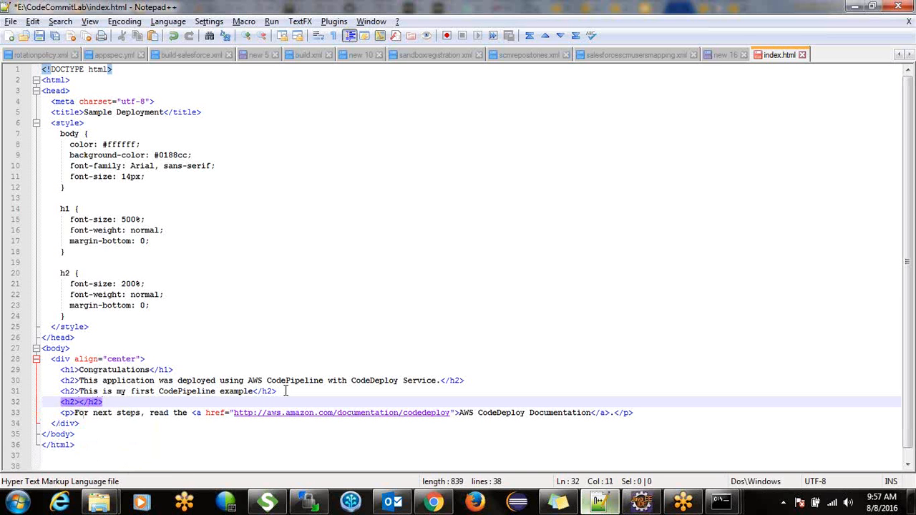
# Enter "Added Approval" as the new h2 heading's text and save index.html
pyautogui.write('Added Ap')
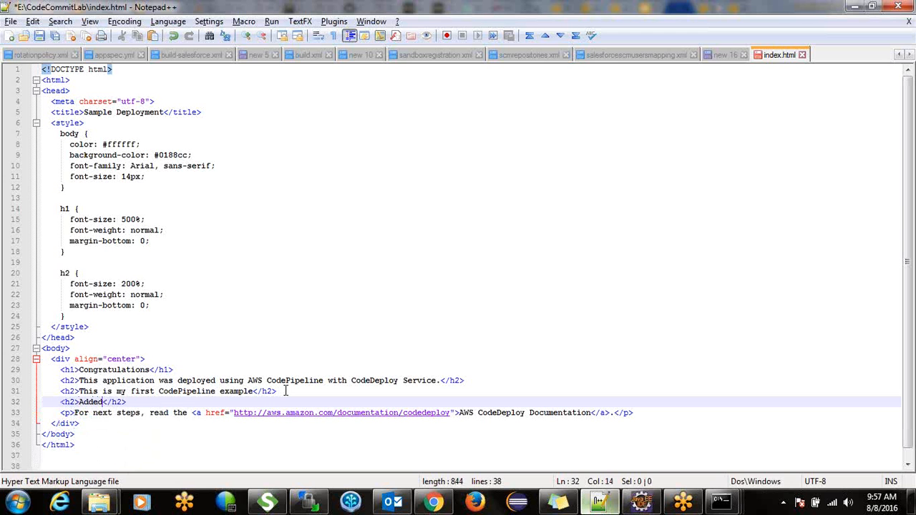
pyautogui.write('proval')
pyautogui.hotkey('ctrl', 's')
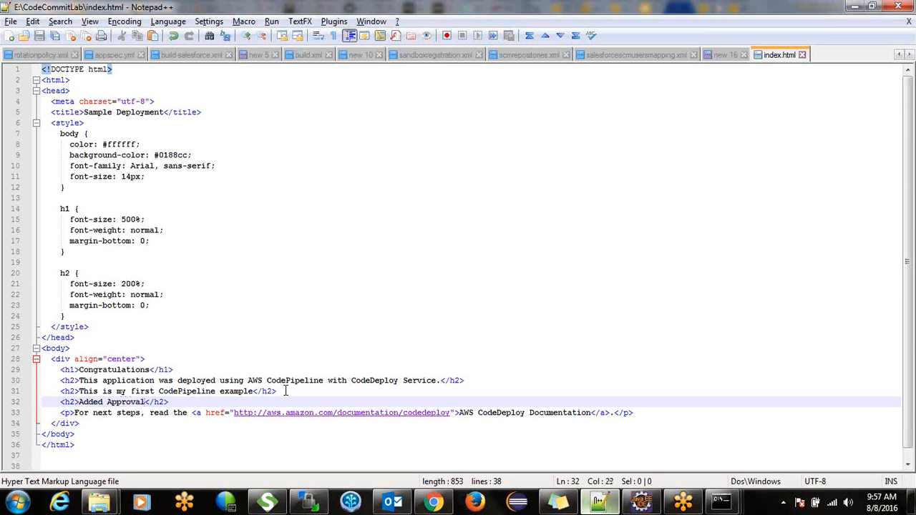
# Switch to Windows Explorer and open the CodeCommitLab folder on Local Disk (E:)
pyautogui.click(434, 503)
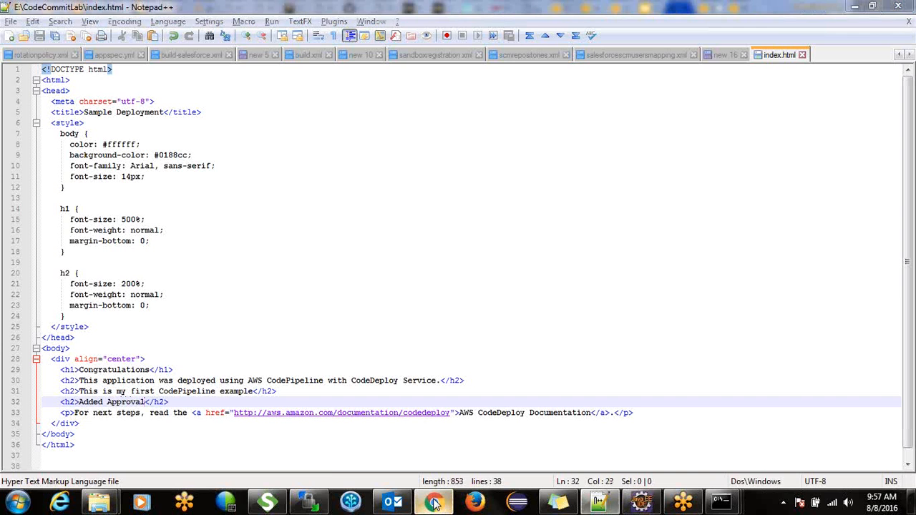
pyautogui.click(434, 504)
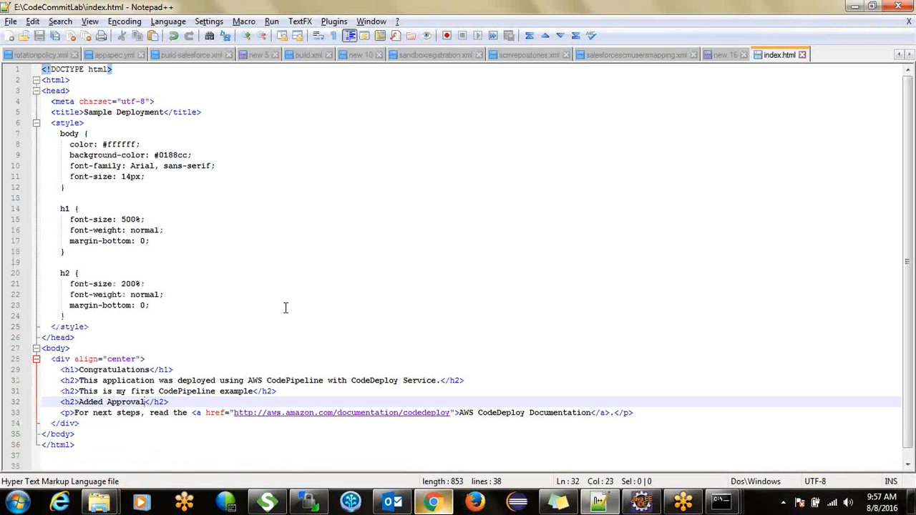
pyautogui.moveTo(100, 503)
pyautogui.click(184, 466)
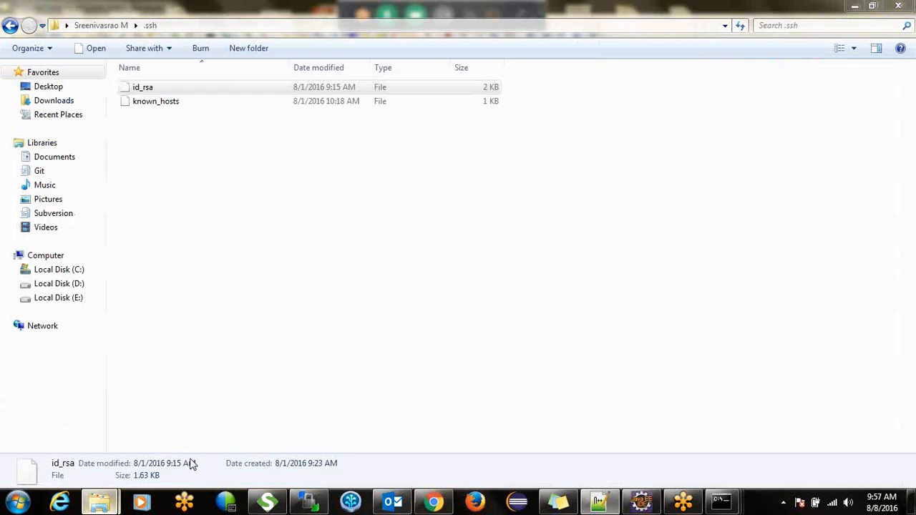
pyautogui.click(78, 393)
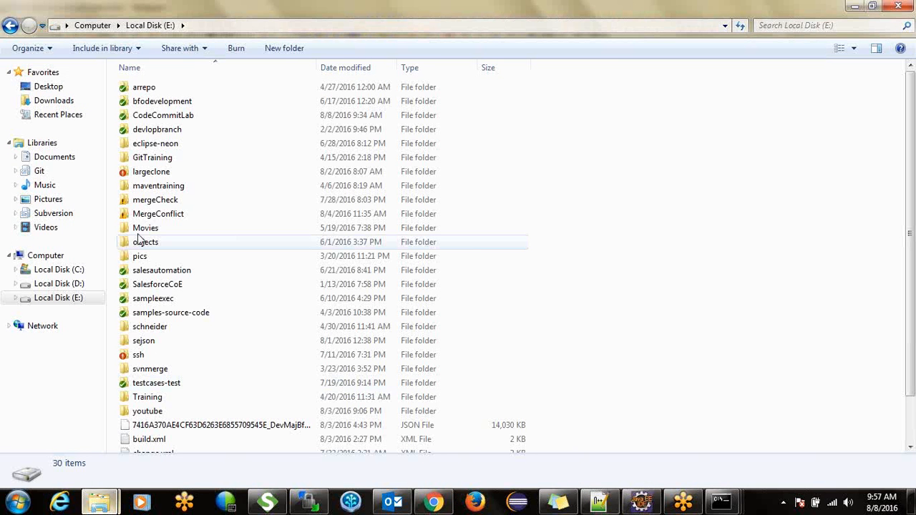
pyautogui.click(156, 119)
pyautogui.doubleClick(156, 119)
# Commit the modified index.html to the master branch with the message "Approval" using TortoiseGit
pyautogui.rightClick(150, 130)
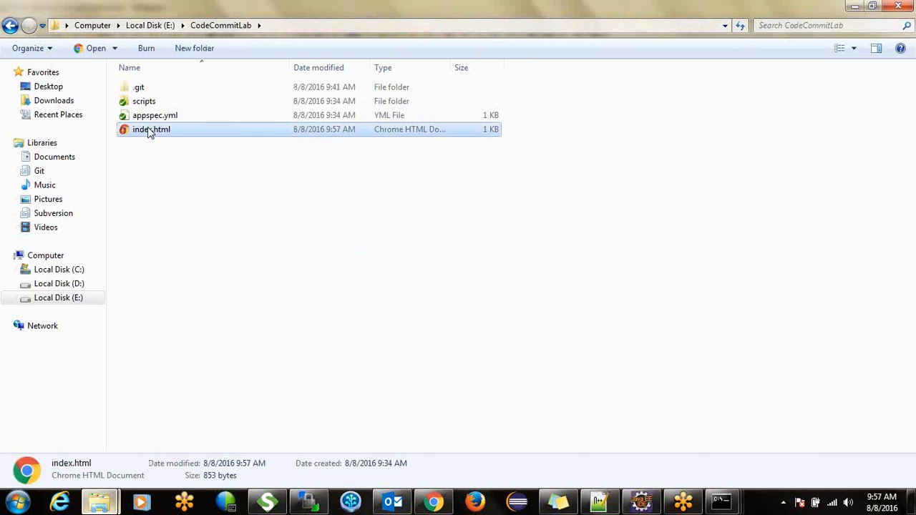
pyautogui.click(194, 200)
pyautogui.write('al')
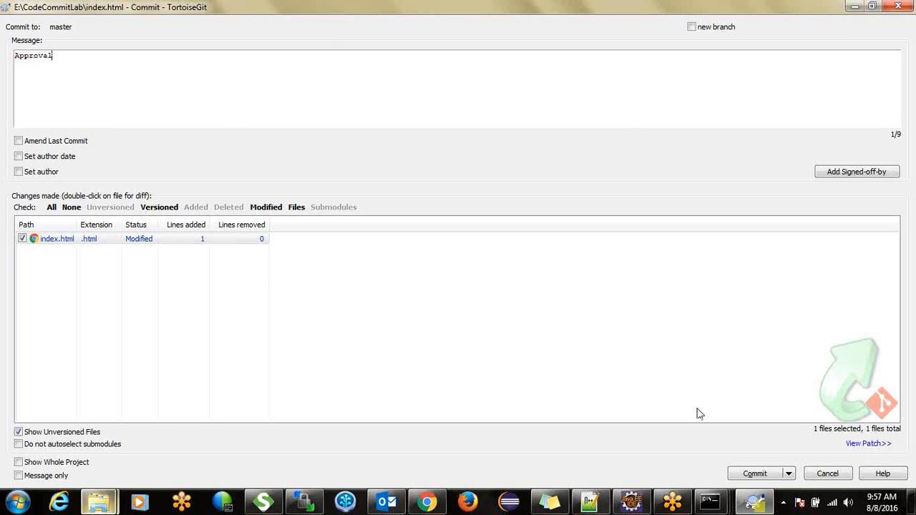
pyautogui.click(747, 471)
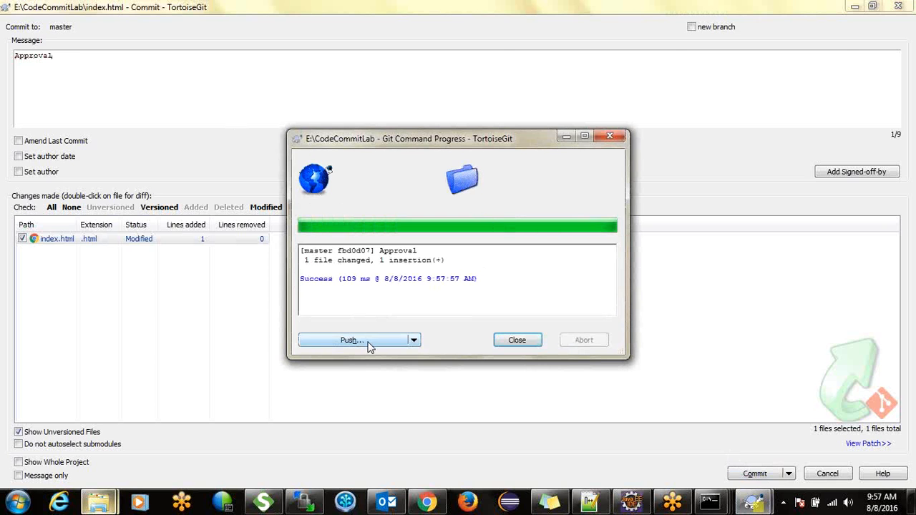
# Push the local master branch to master on the origin remote and close the progress dialog
pyautogui.click(361, 341)
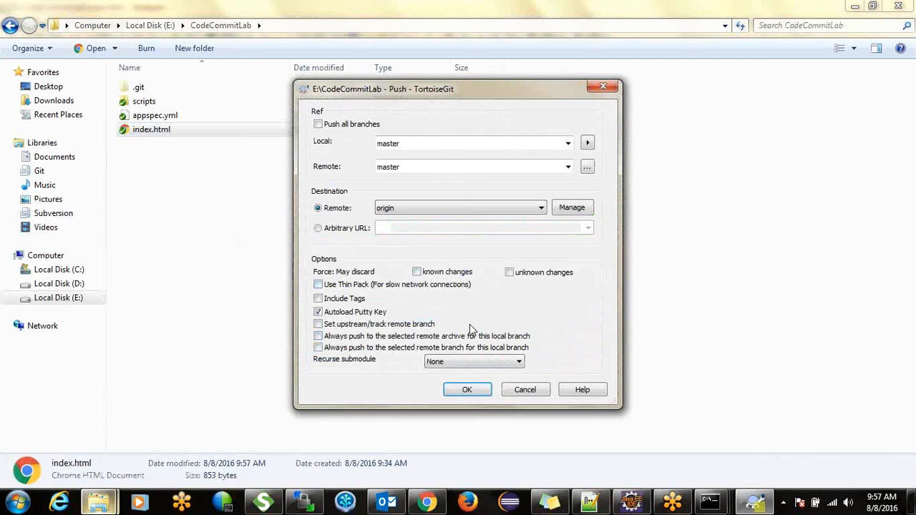
pyautogui.click(467, 389)
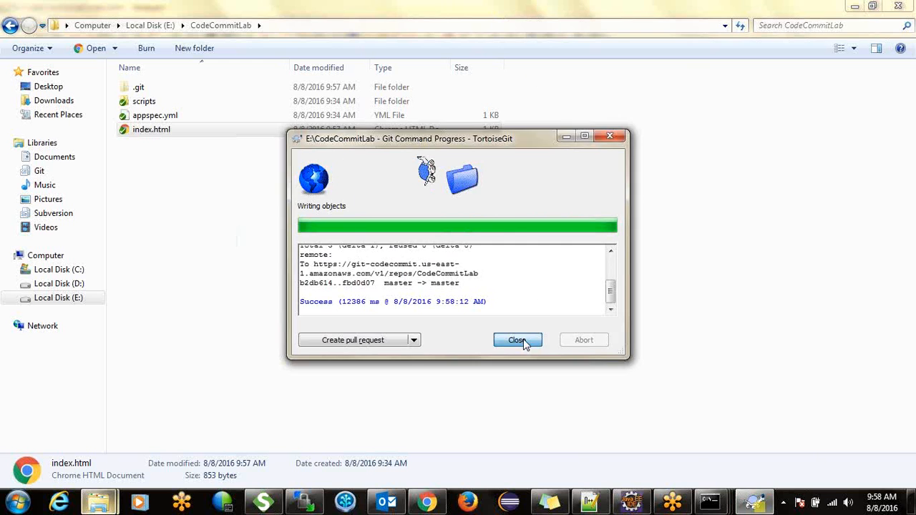
pyautogui.click(526, 341)
# Switch back to Chrome and check the stage statuses of CodePipeLineLab, glancing at the SNS topics and EC2 instances
pyautogui.click(430, 503)
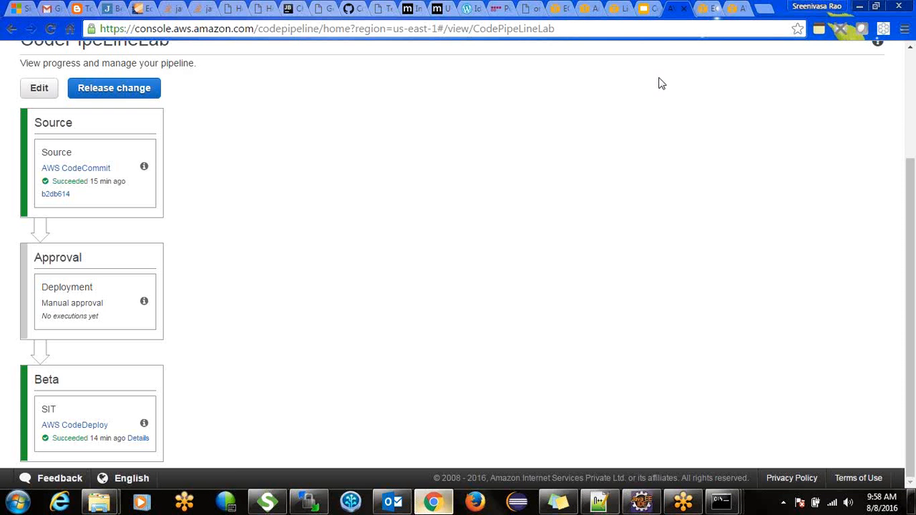
pyautogui.click(710, 8)
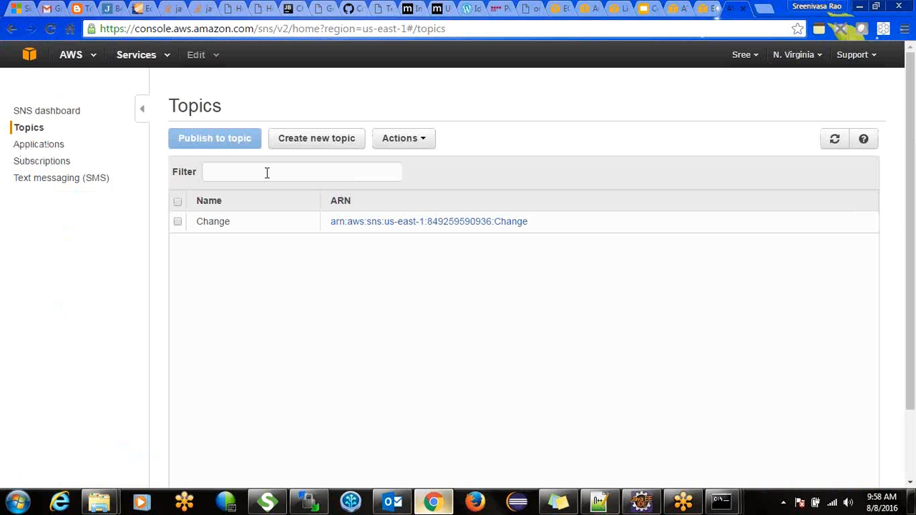
pyautogui.click(703, 8)
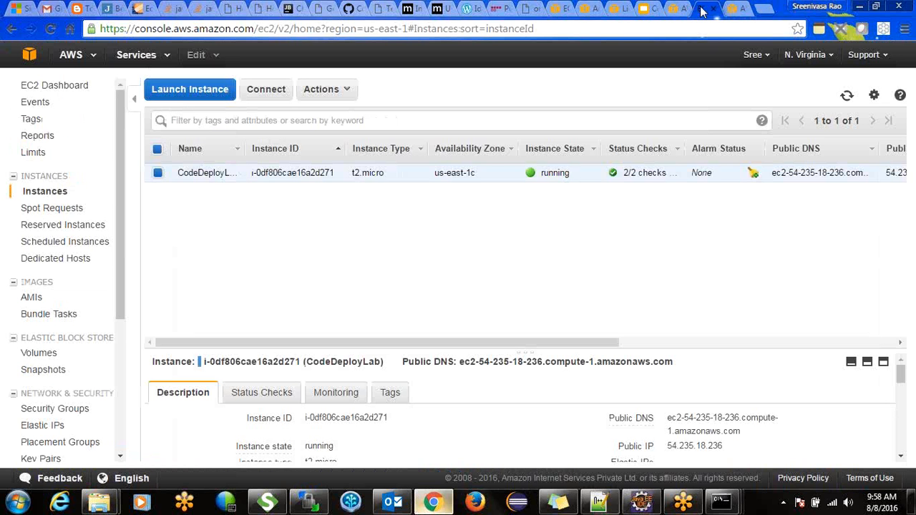
pyautogui.click(682, 9)
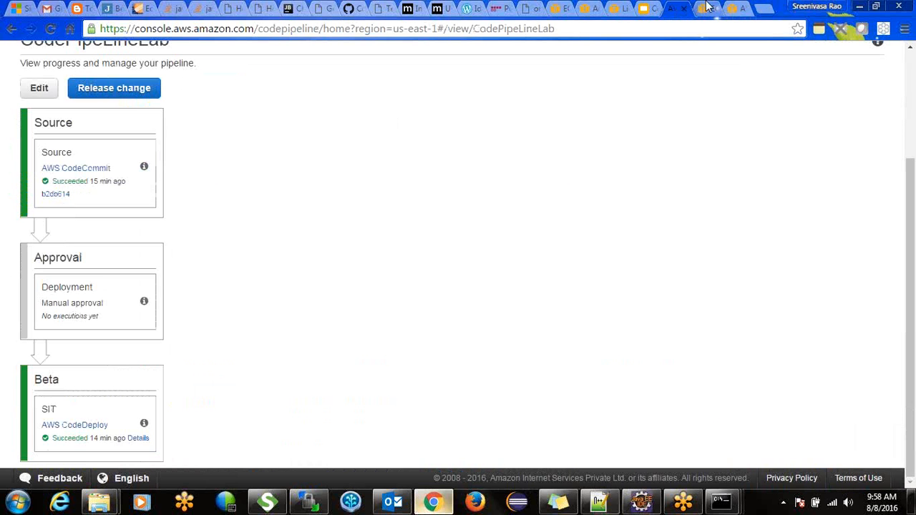
# Open the CodeCommit service in place of the EC2 console and browse the code of the CodeCommitLab repository
pyautogui.click(706, 9)
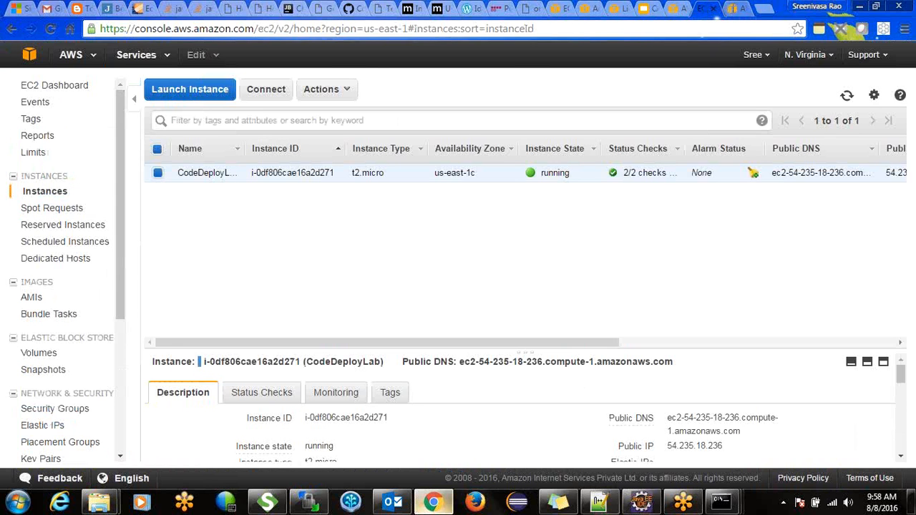
pyautogui.click(84, 57)
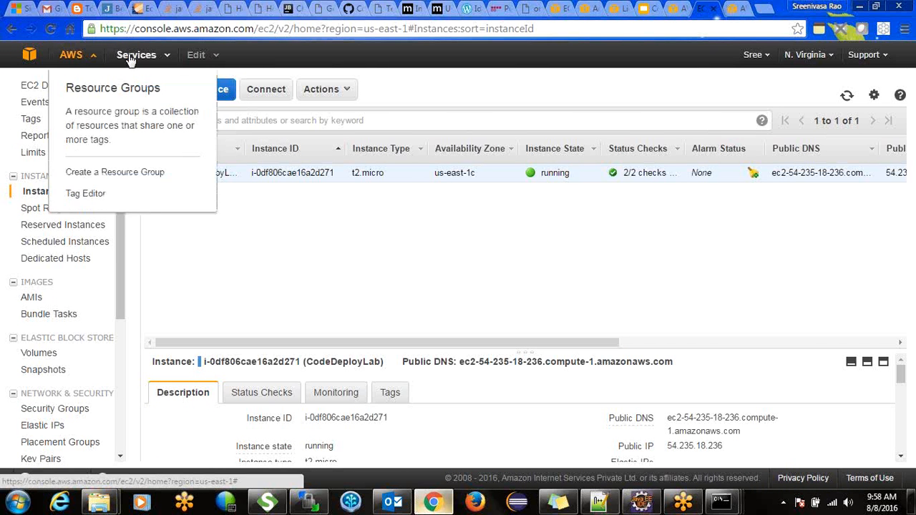
pyautogui.click(132, 56)
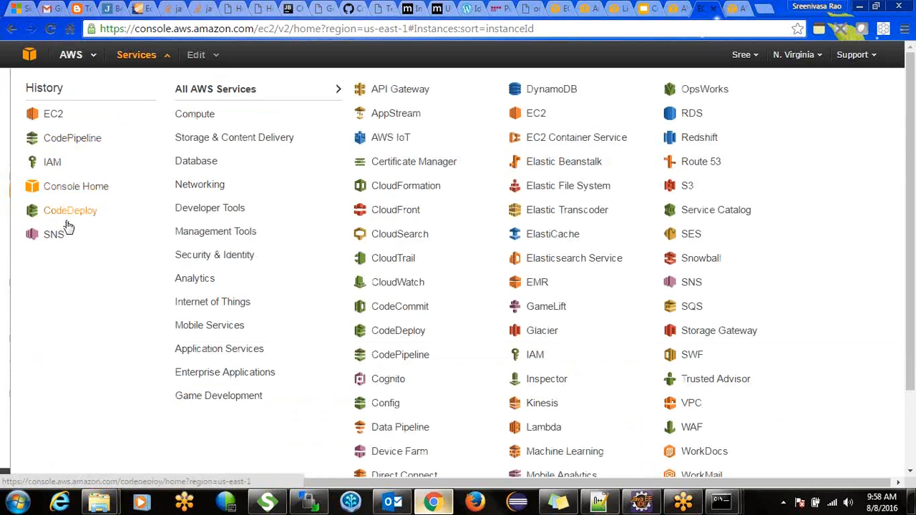
pyautogui.moveTo(306, 203)
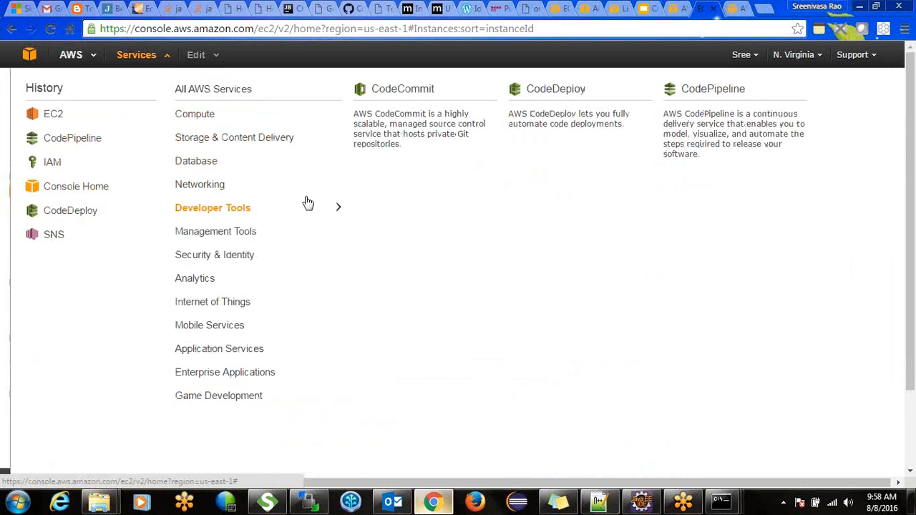
pyautogui.click(407, 87)
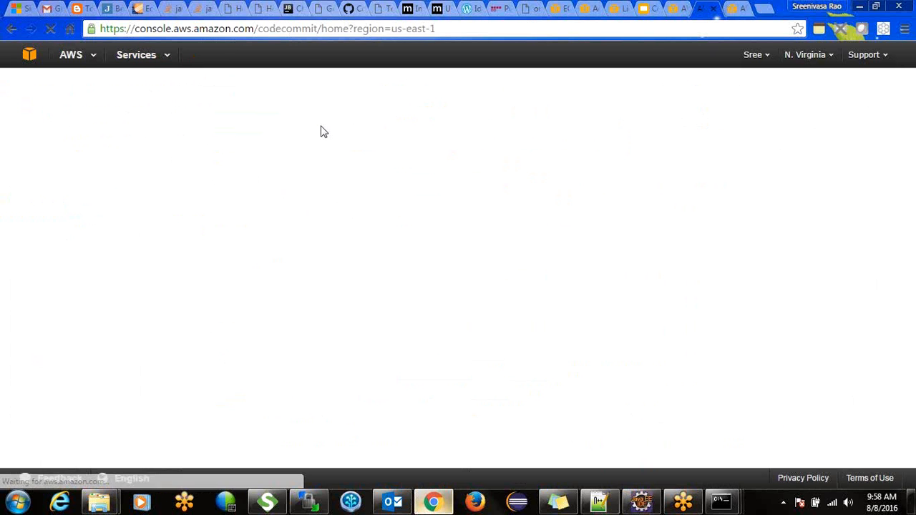
pyautogui.click(63, 224)
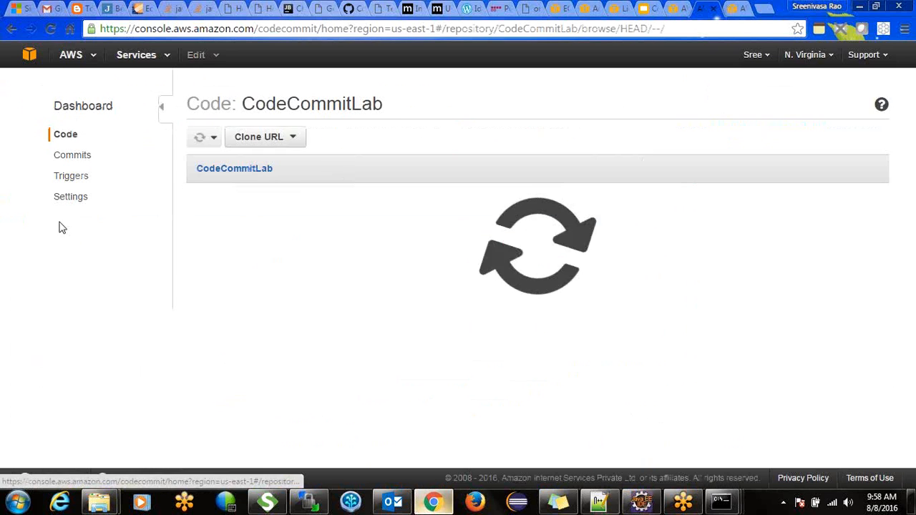
# Examine the CodeCommitLab commit history for the "Approval" commit, and check the stage statuses of CodePipeLineLab and the SNS topics
pyautogui.click(76, 152)
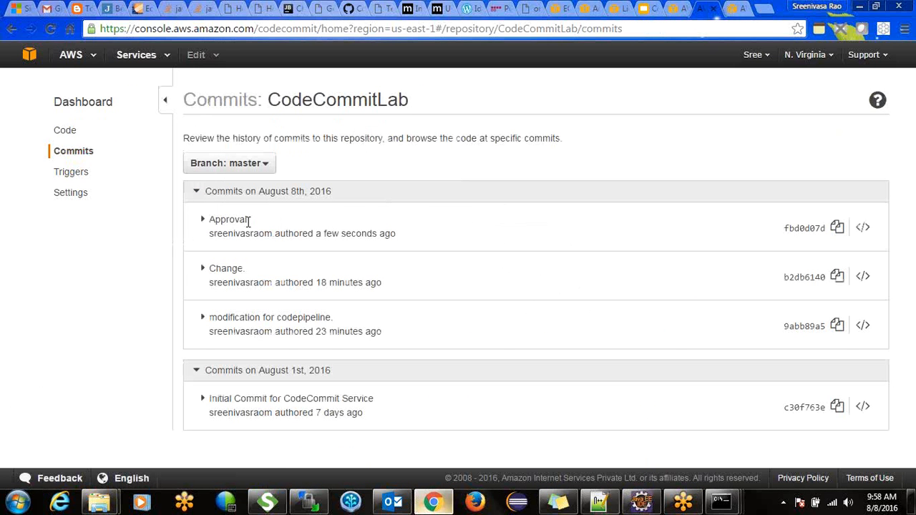
pyautogui.moveTo(247, 220); pyautogui.dragTo(210, 221)
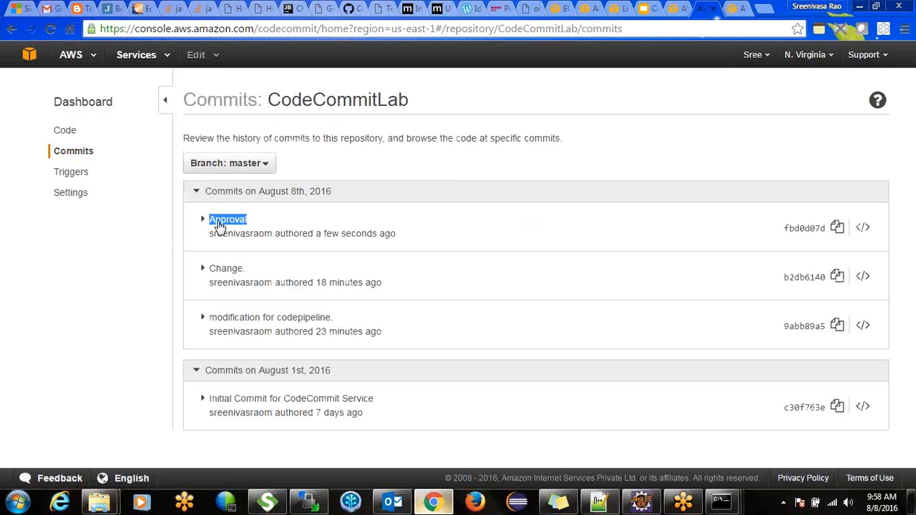
pyautogui.click(671, 9)
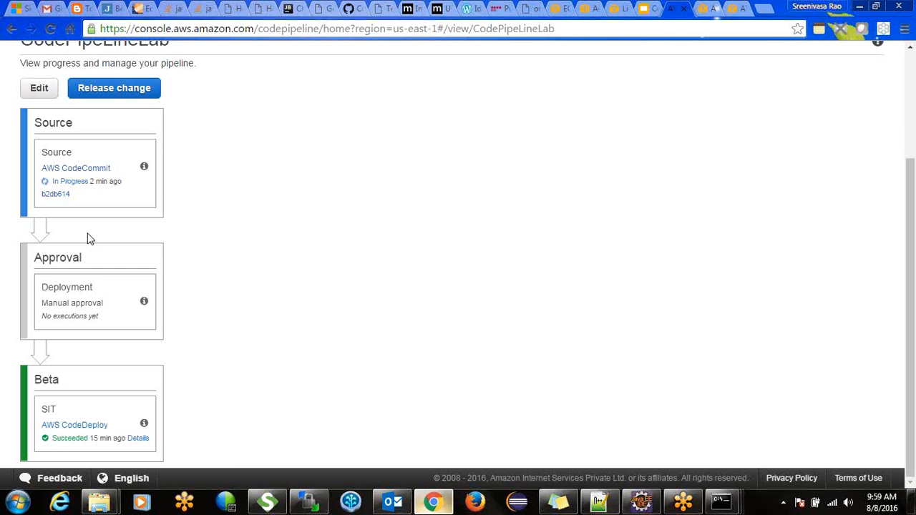
pyautogui.click(736, 10)
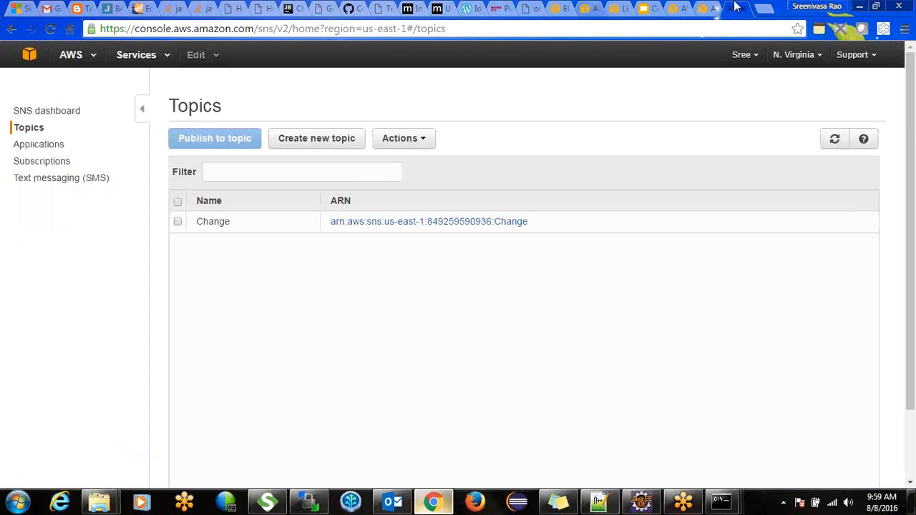
pyautogui.click(672, 10)
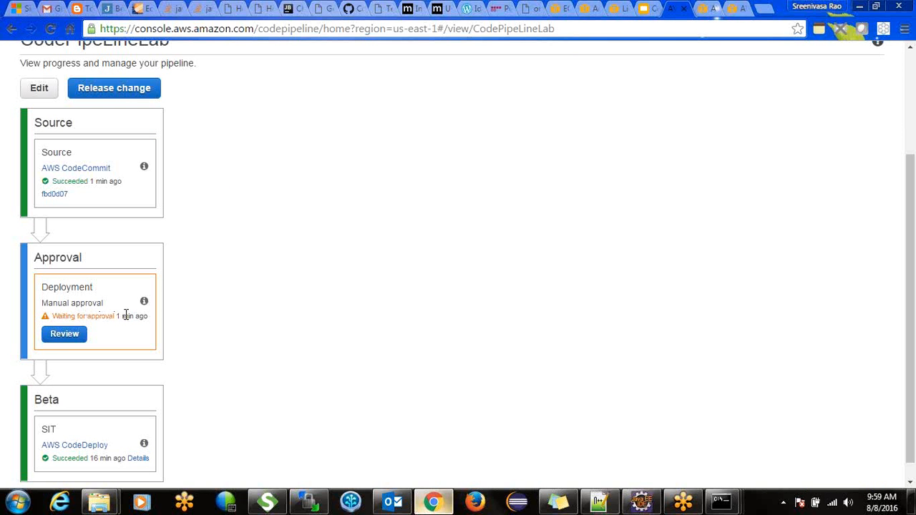
# Open the review of the Approval stage's pending manual approval, and check the subscriptions and topics in SNS
pyautogui.click(66, 334)
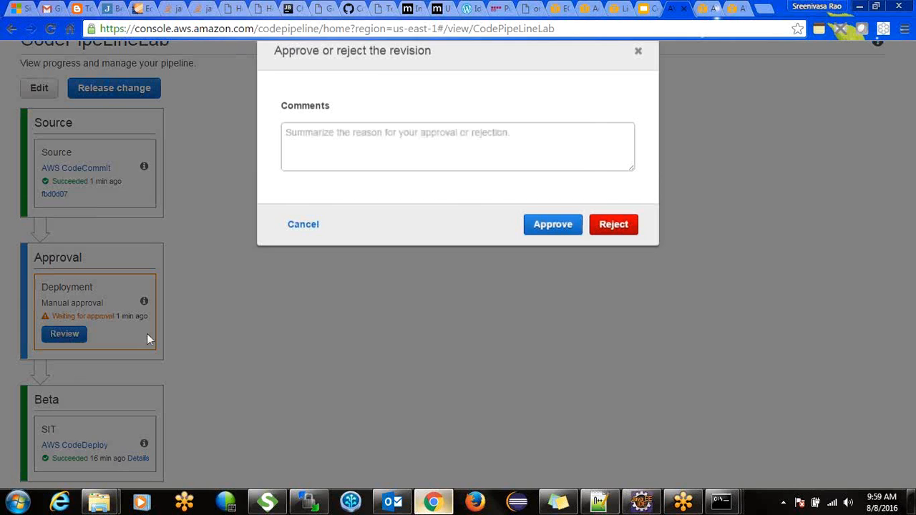
pyautogui.click(390, 154)
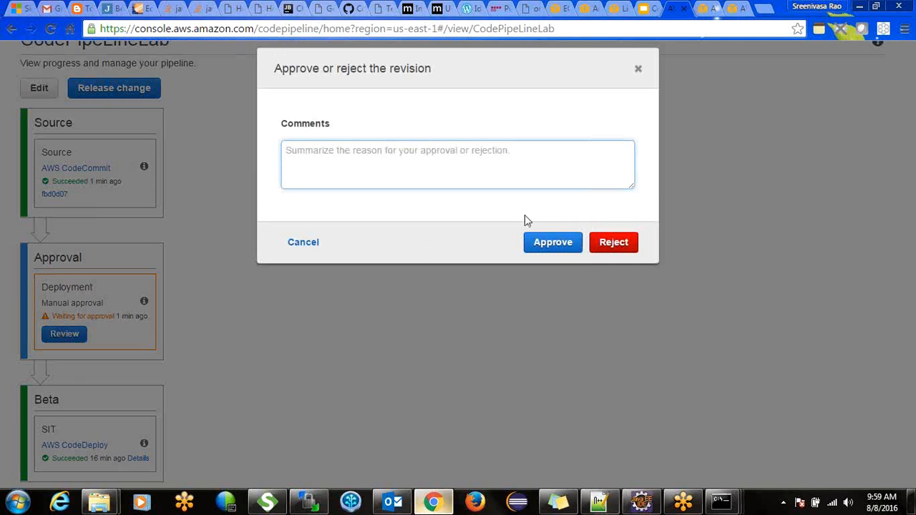
pyautogui.click(739, 9)
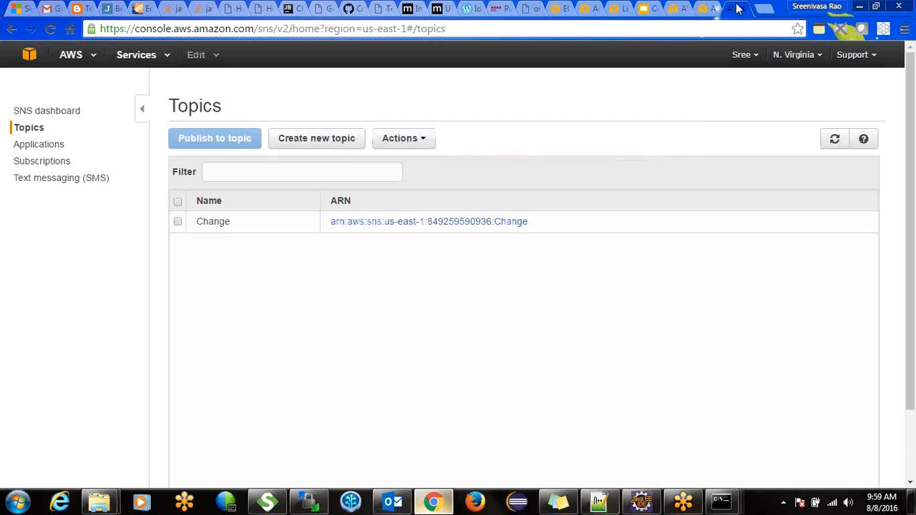
pyautogui.click(60, 162)
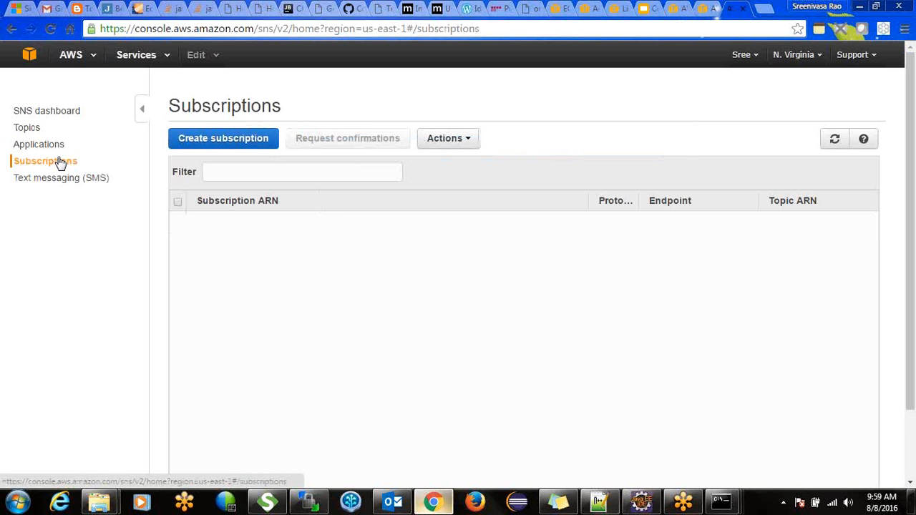
pyautogui.click(33, 130)
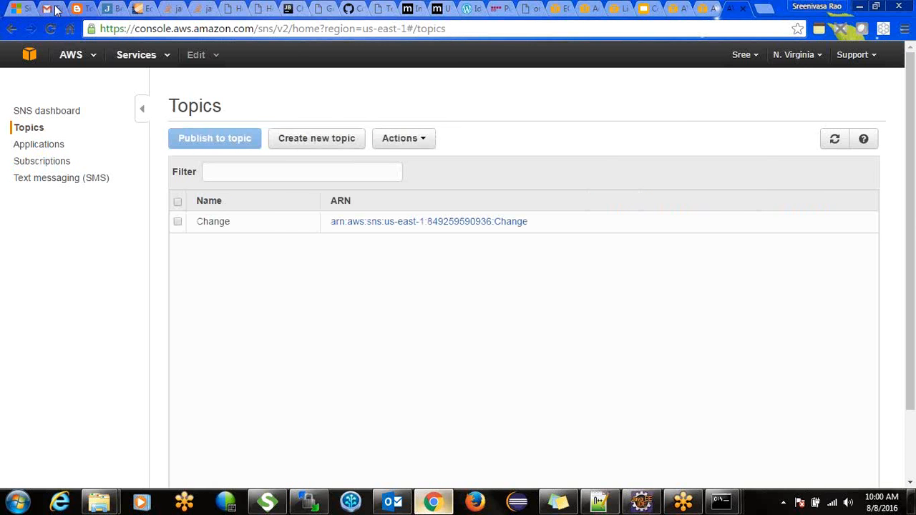
# Refresh the Gmail inbox and look through its Updates, Promotions, Social and Primary categories for an approval notification
pyautogui.click(50, 10)
pyautogui.click(34, 154)
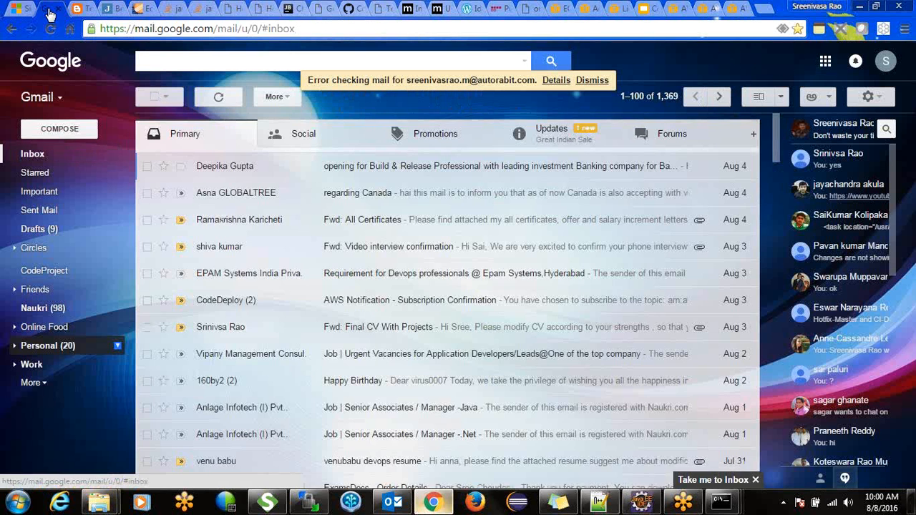
pyautogui.click(537, 133)
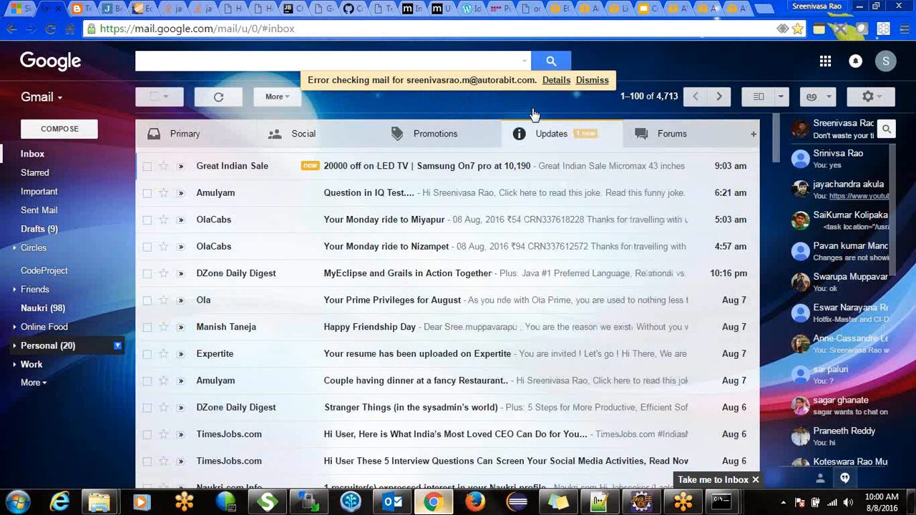
pyautogui.click(237, 94)
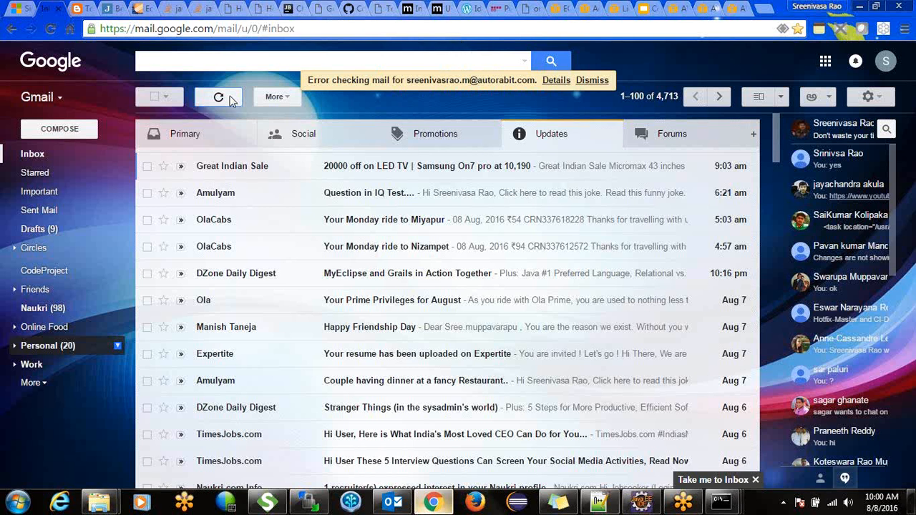
pyautogui.click(422, 133)
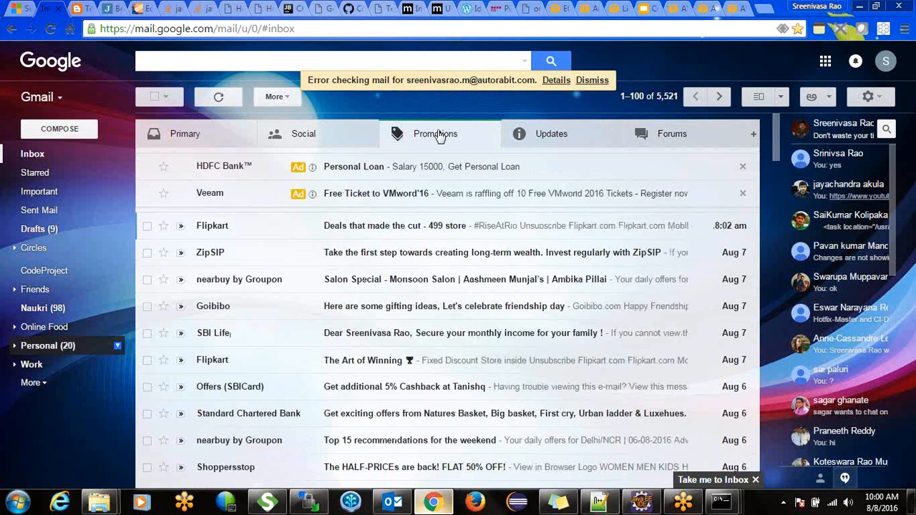
pyautogui.click(304, 134)
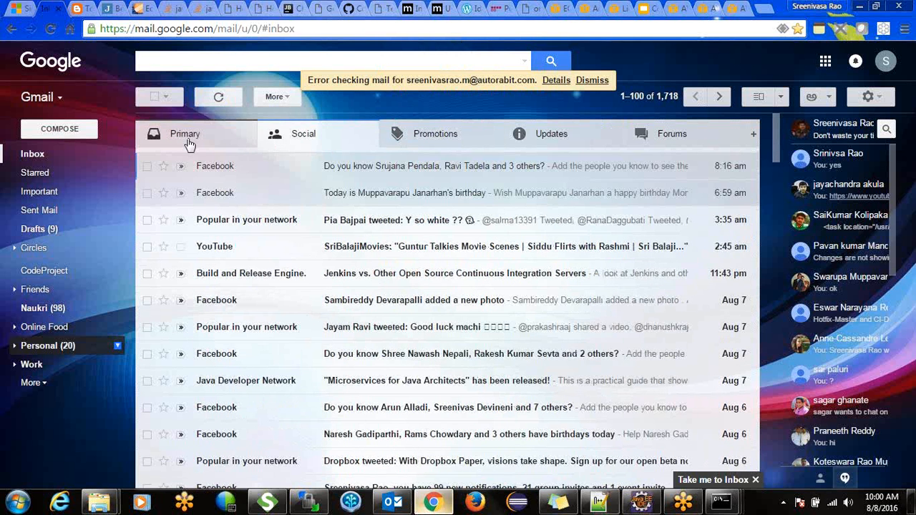
pyautogui.click(188, 143)
pyautogui.click(71, 155)
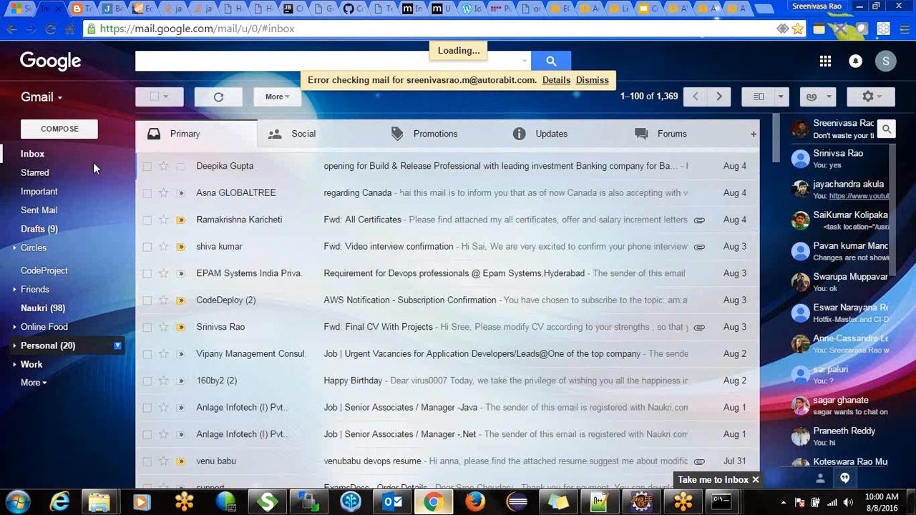
# Return to the pipeline's revision review and approve it with the comment "Proceed."
pyautogui.click(671, 7)
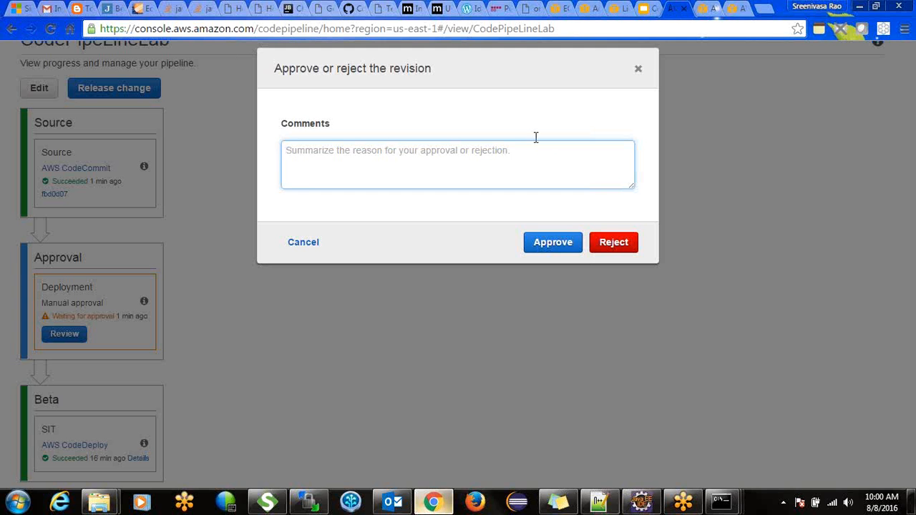
pyautogui.click(735, 9)
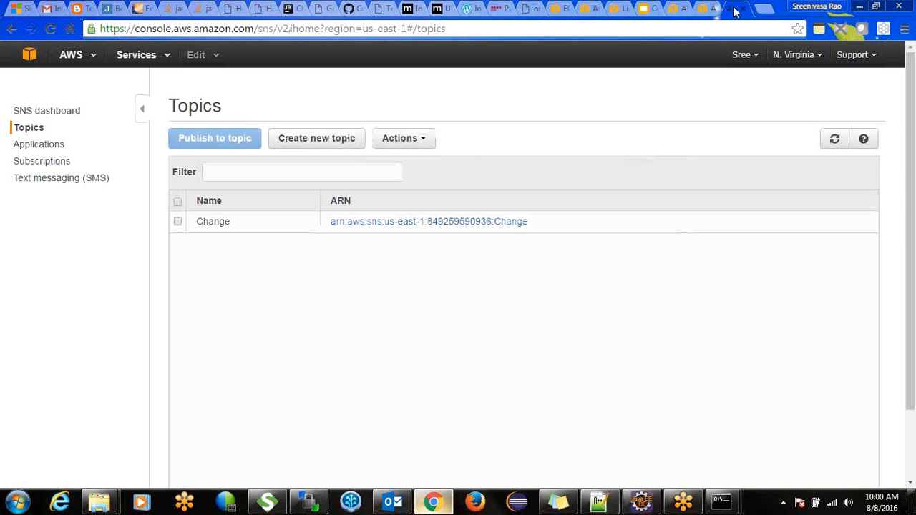
pyautogui.click(674, 9)
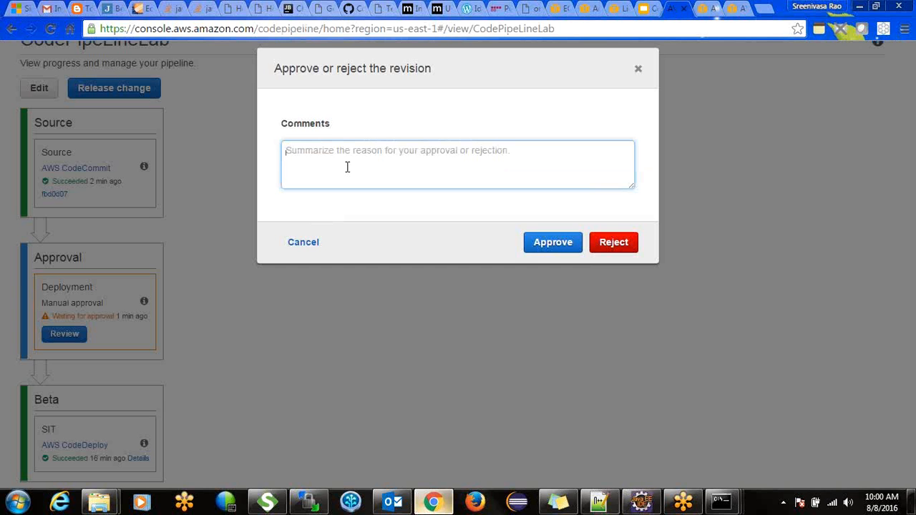
pyautogui.write('Proceed.')
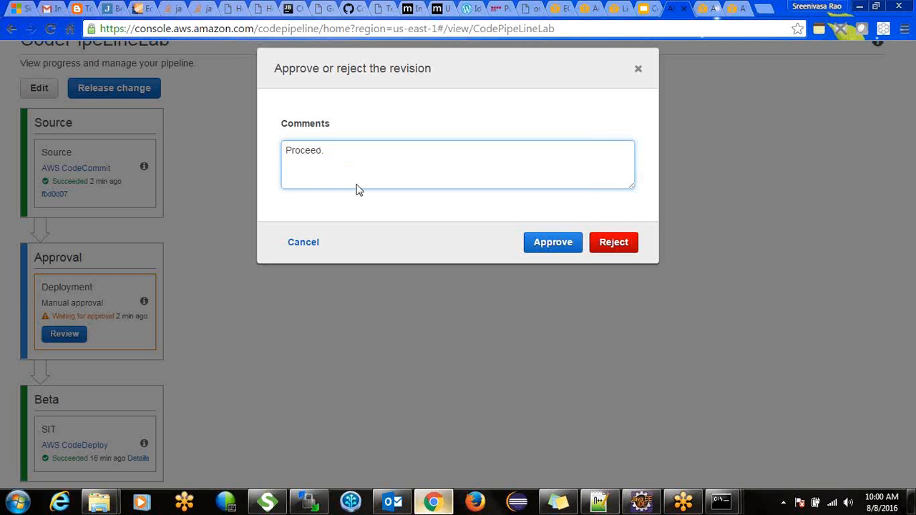
pyautogui.click(555, 243)
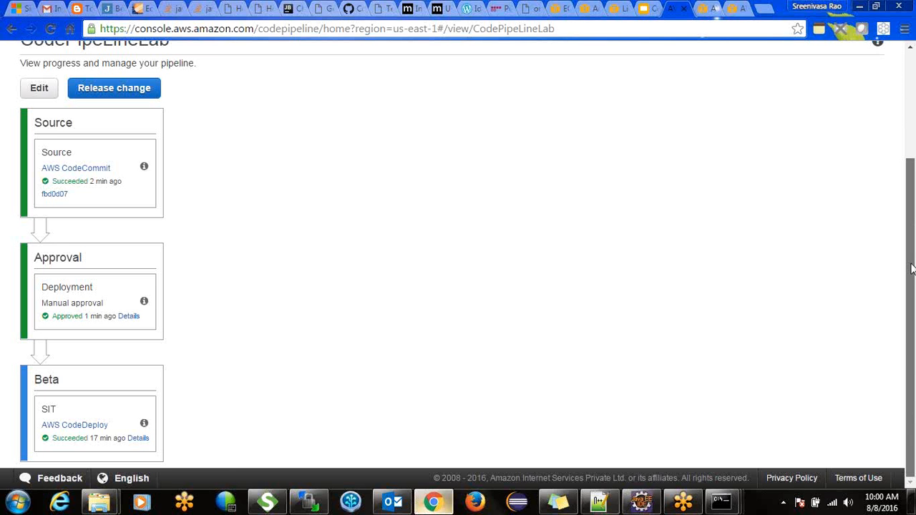
# Check the progress of CodePipeLineLab's Beta stage after the approval, glancing at the SNS topics
pyautogui.moveTo(911, 279)
pyautogui.mouseDown()
pyautogui.moveTo(909, 235)
pyautogui.moveTo(912, 285)
pyautogui.mouseUp()
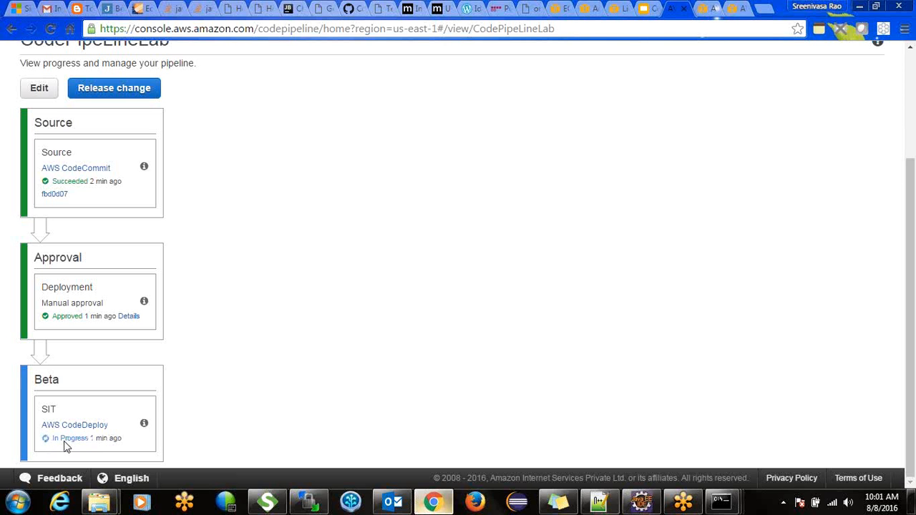
pyautogui.click(735, 10)
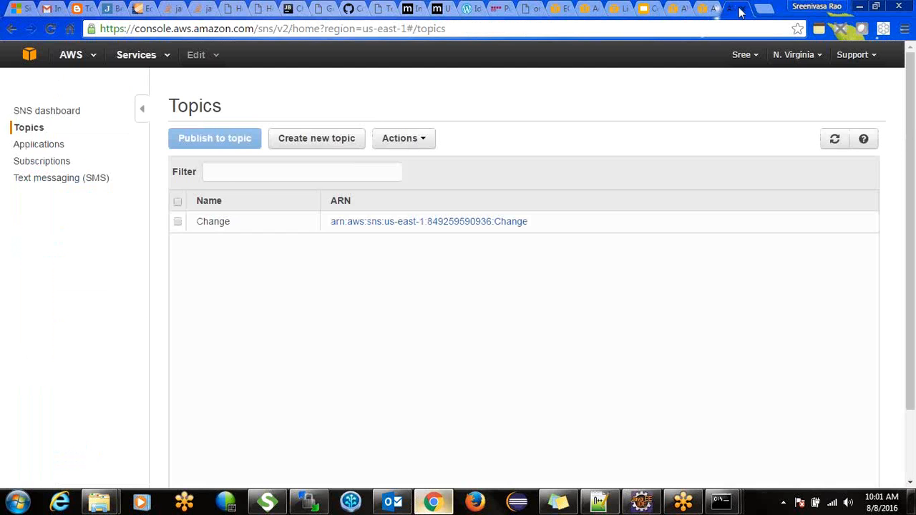
pyautogui.click(673, 10)
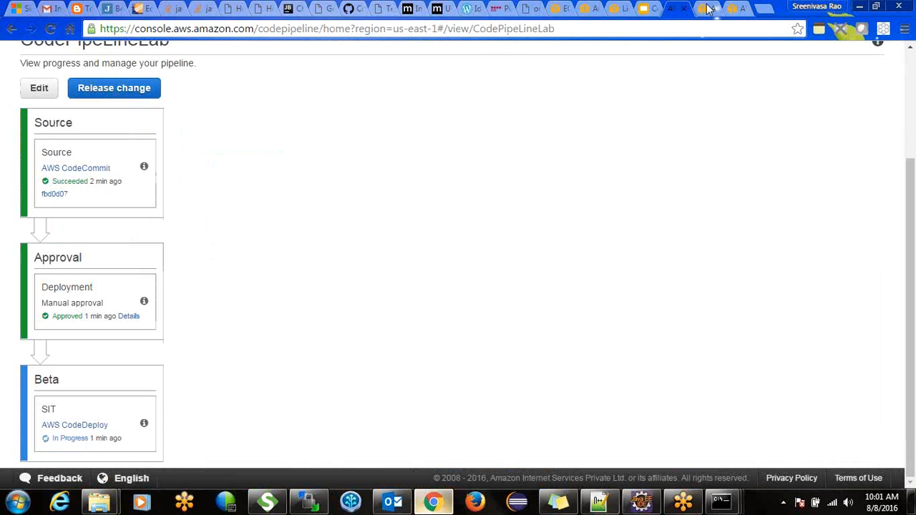
# Reopen the previously closed browser pages to restore the deployed EC2 application page, and close the S3 MyApp folder page
pyautogui.rightClick(766, 8)
pyautogui.click(801, 112)
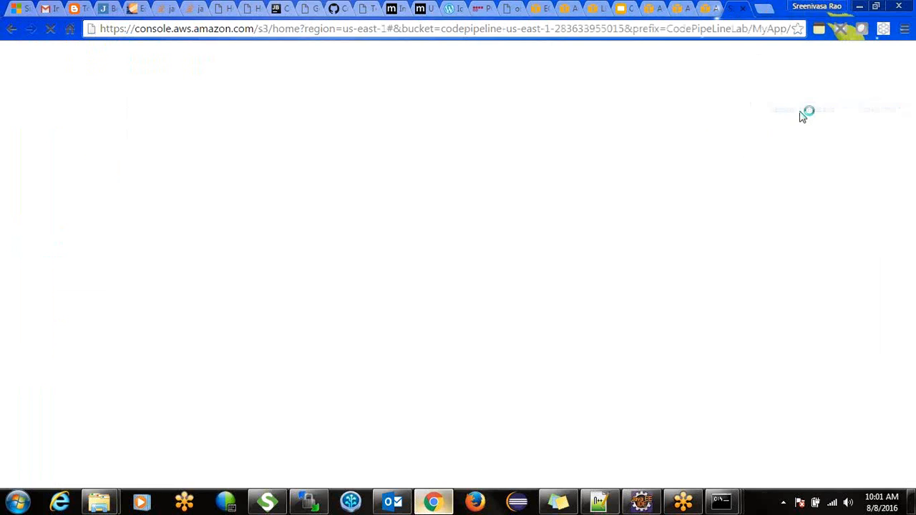
pyautogui.rightClick(763, 12)
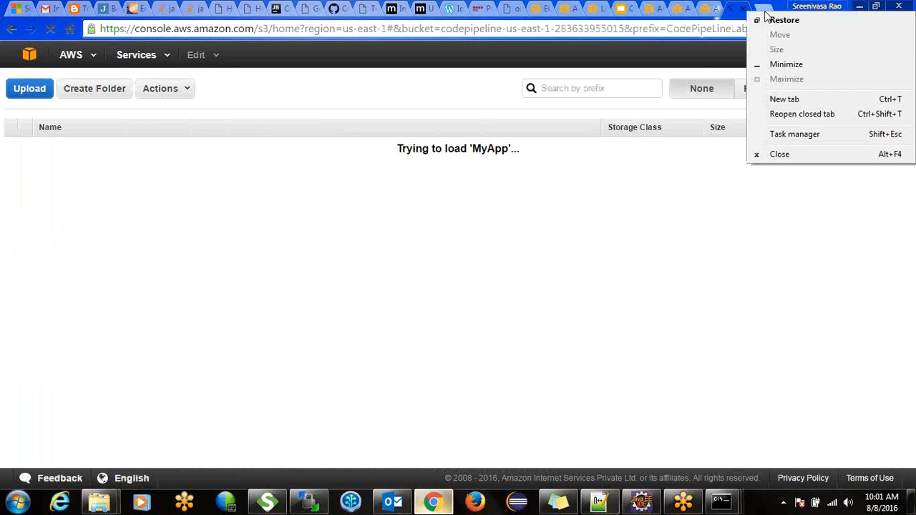
pyautogui.click(791, 117)
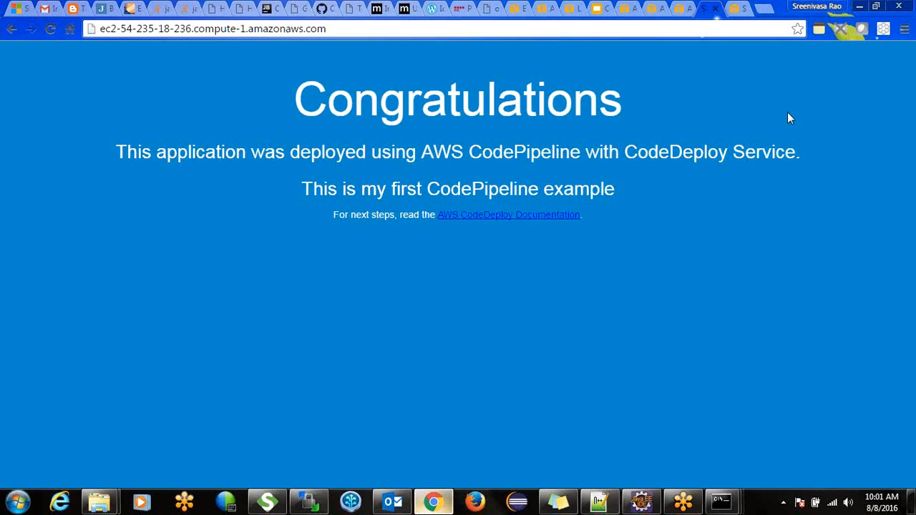
pyautogui.click(738, 10)
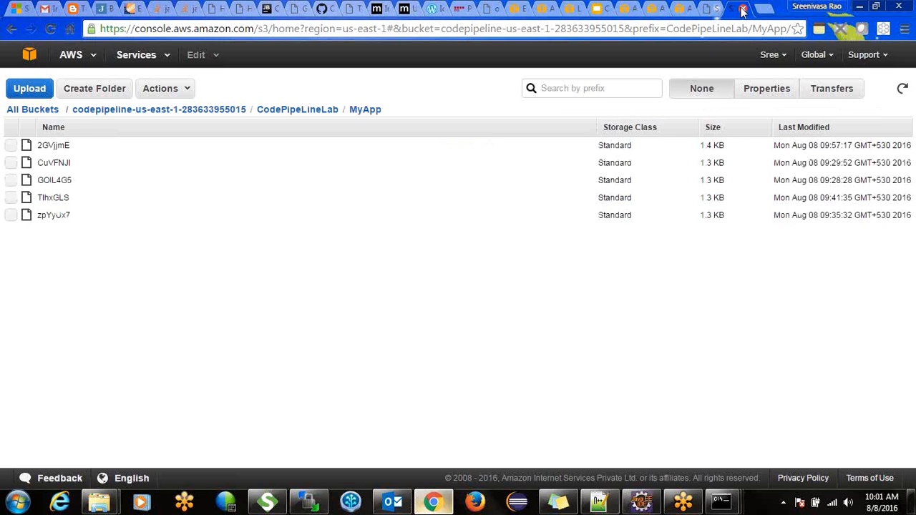
pyautogui.click(743, 10)
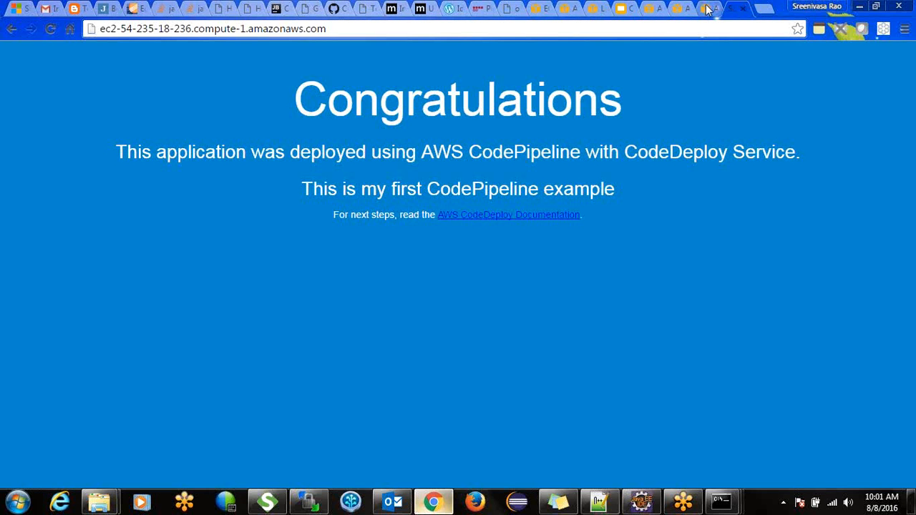
# Return to CodePipeLineLab, open the Beta stage's SIT deployment details and examine the deployment events of its instance
pyautogui.click(707, 8)
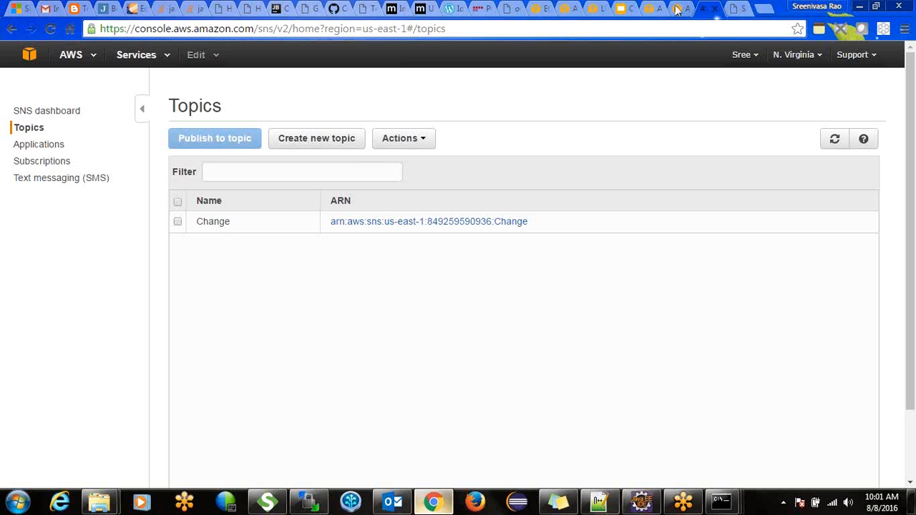
pyautogui.click(653, 10)
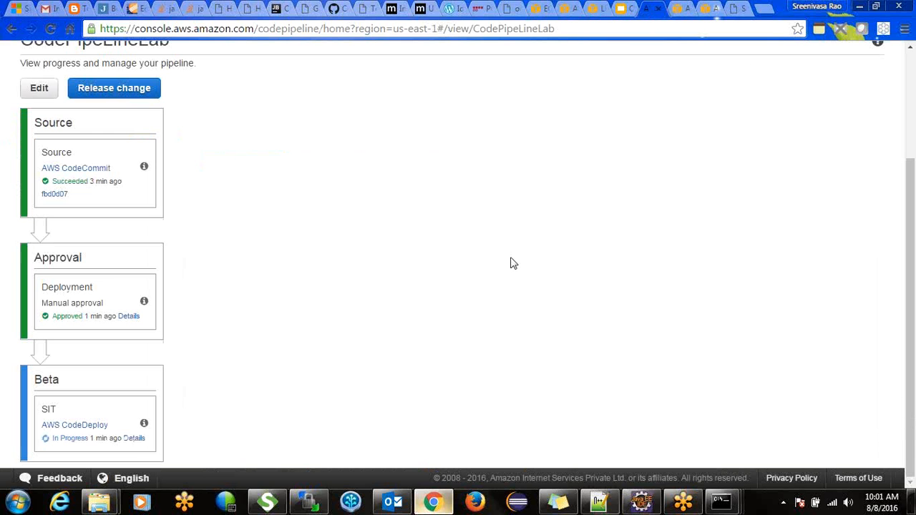
pyautogui.click(135, 439)
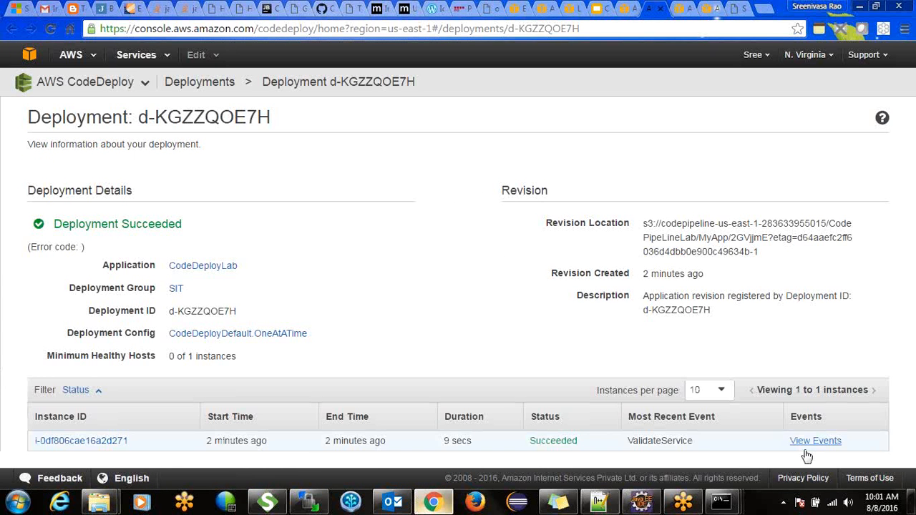
pyautogui.click(815, 442)
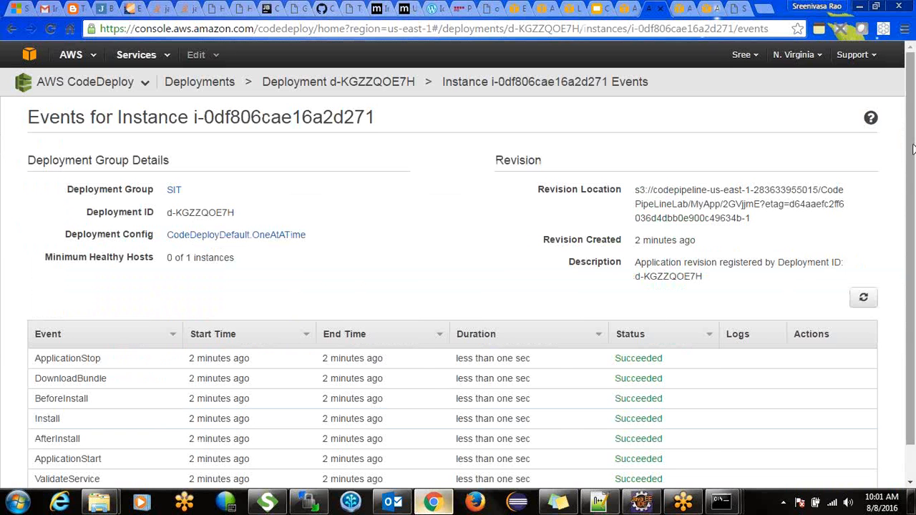
pyautogui.scroll(-1, 912, 141)
# Reload the deployed EC2 application page to check for the index.html change
pyautogui.click(738, 8)
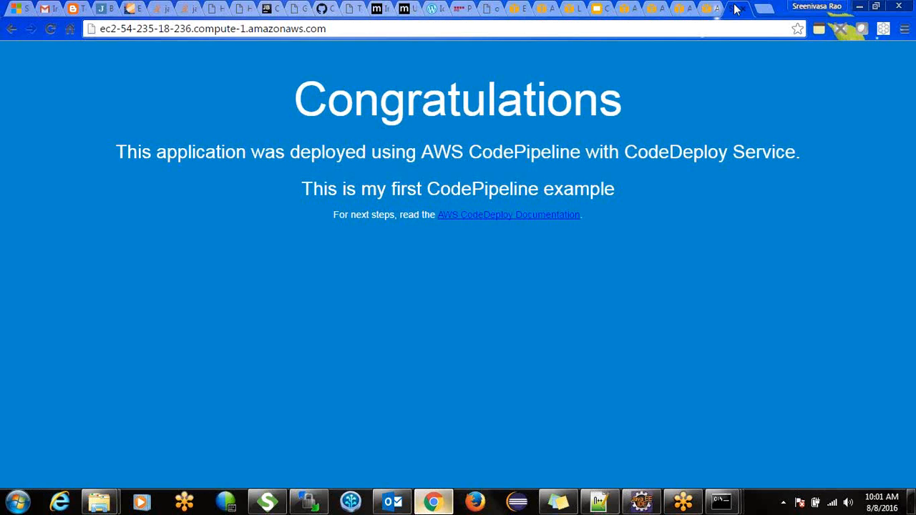
pyautogui.click(49, 29)
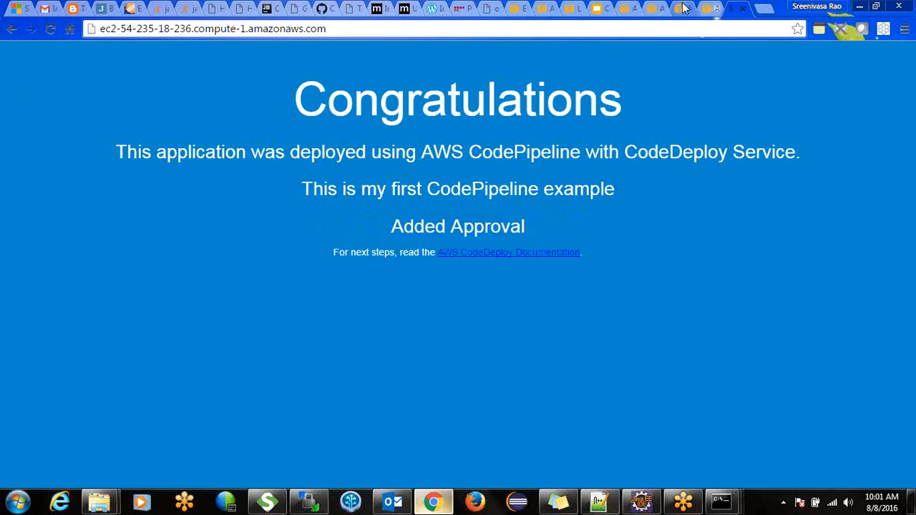
# Return from the instance's deployment events to CodePipeLineLab and open the pipeline for editing
pyautogui.click(657, 9)
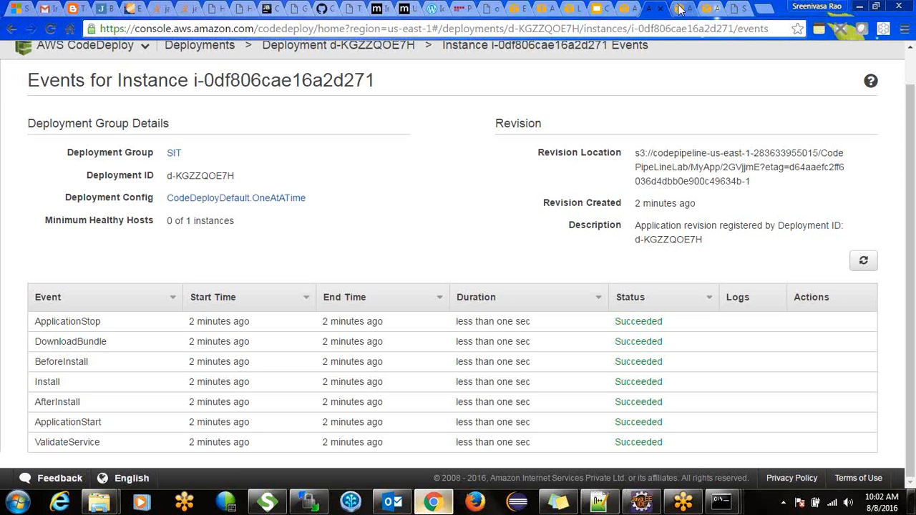
pyautogui.click(629, 9)
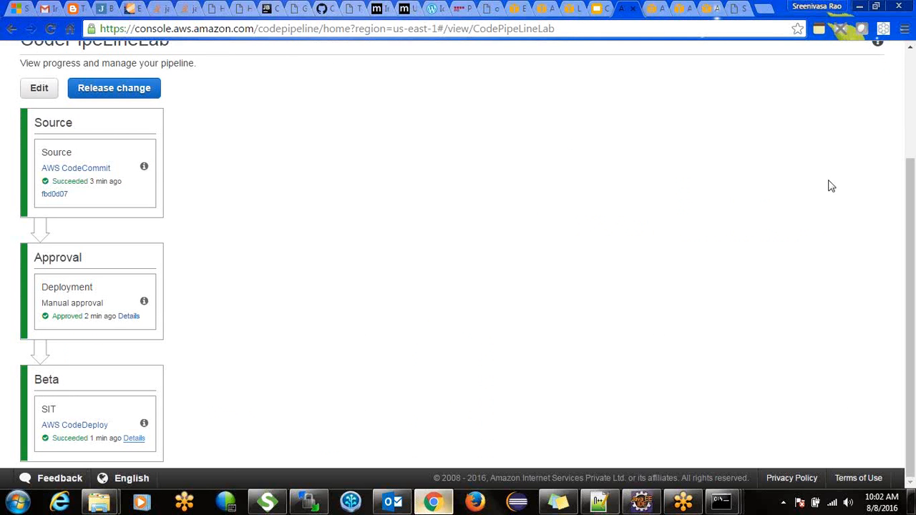
pyautogui.scroll(2, 912, 72)
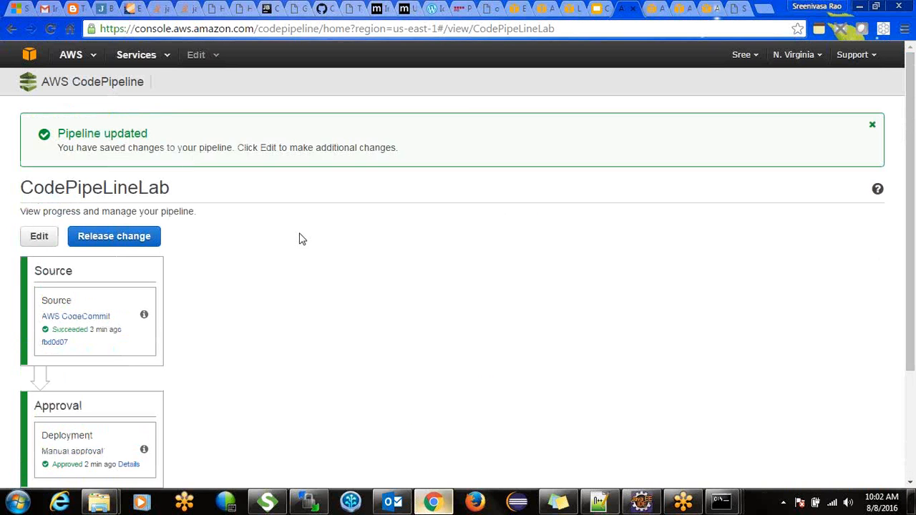
pyautogui.click(40, 238)
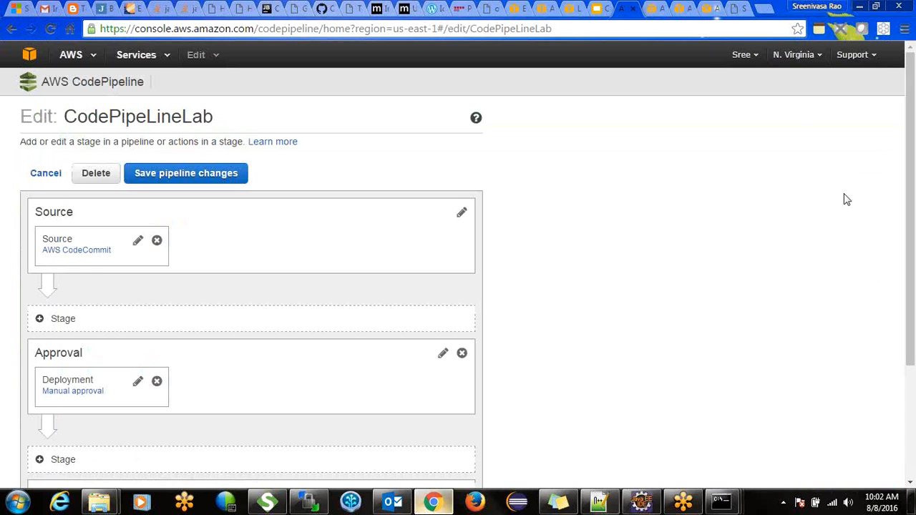
# Insert an empty stage between Source and Approval, delete it again and look over the pipeline's remaining stages
pyautogui.moveTo(912, 199); pyautogui.dragTo(911, 249)
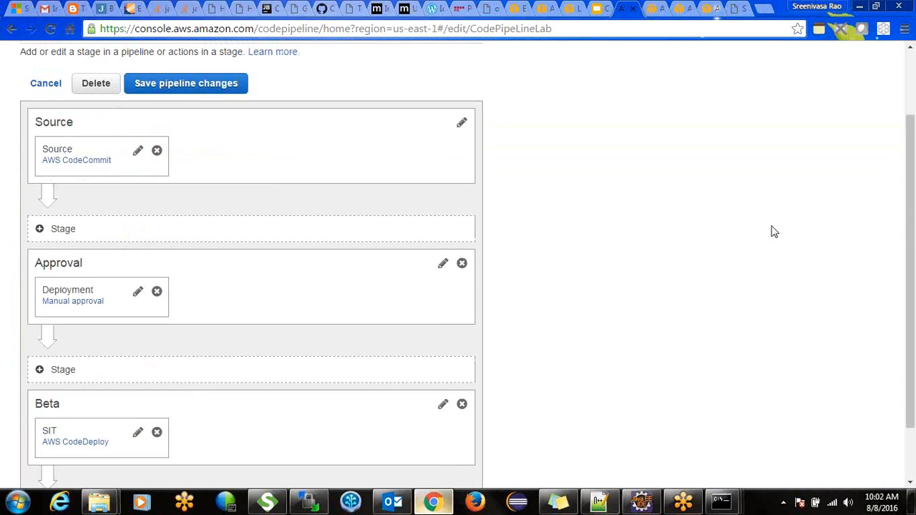
pyautogui.click(40, 230)
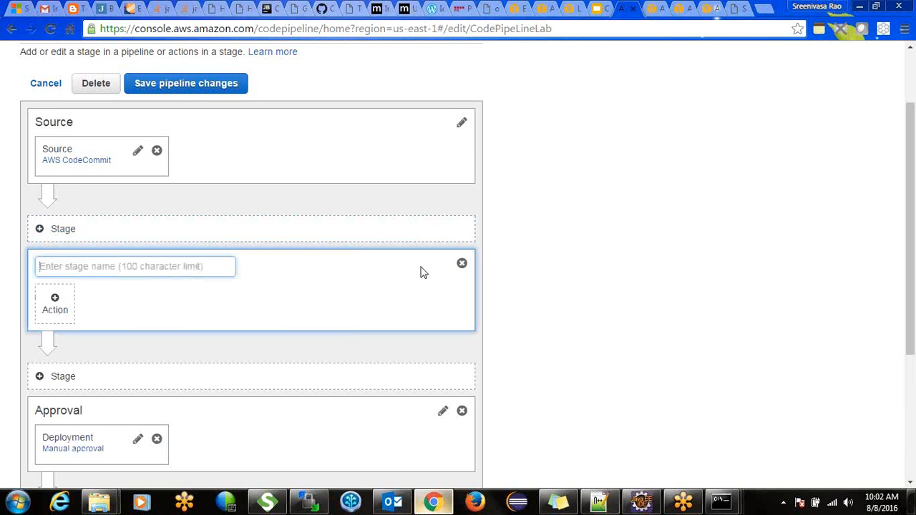
pyautogui.click(462, 265)
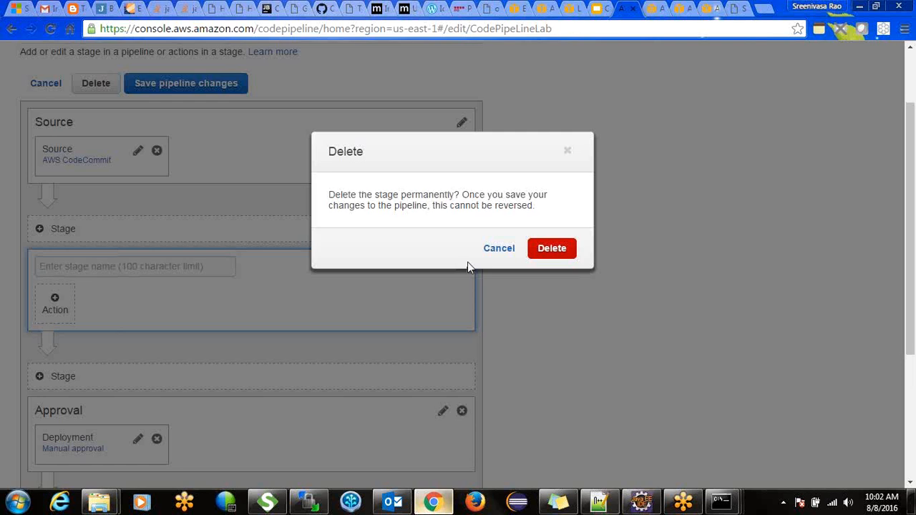
pyautogui.click(555, 250)
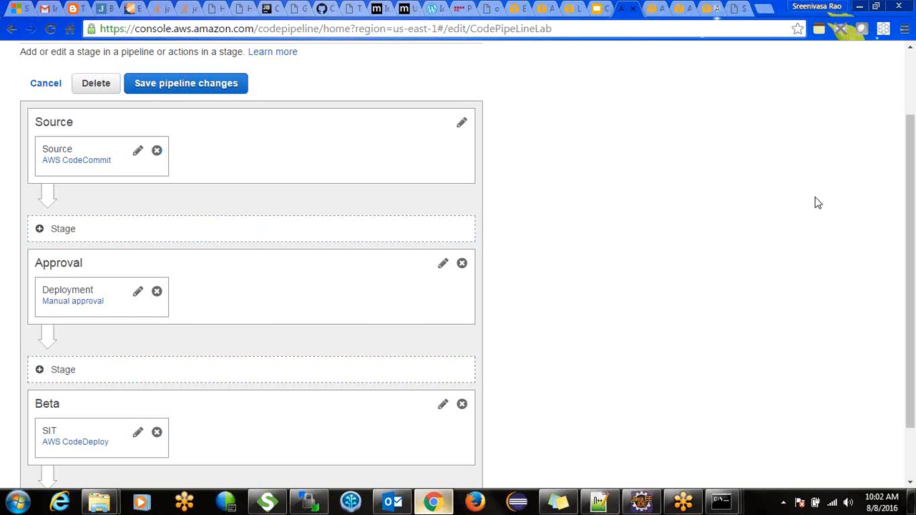
pyautogui.moveTo(911, 220); pyautogui.dragTo(913, 299)
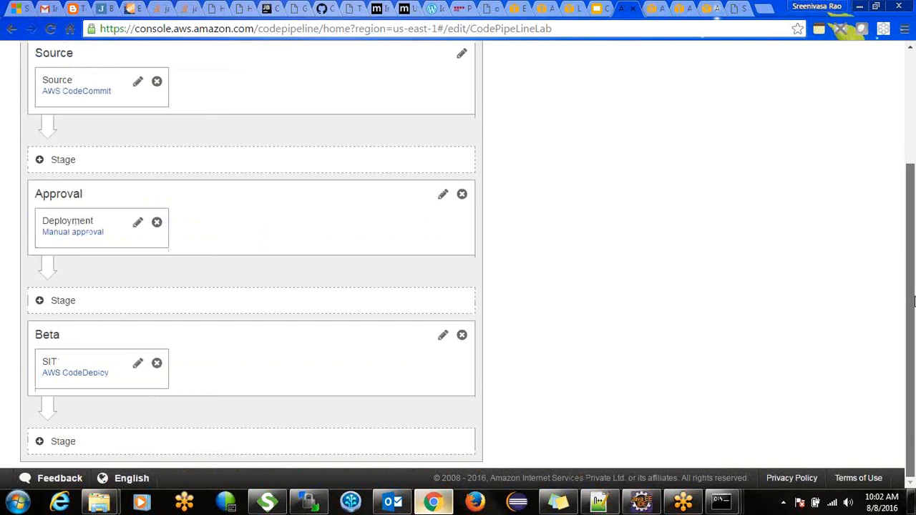
pyautogui.scroll(3, 914, 279)
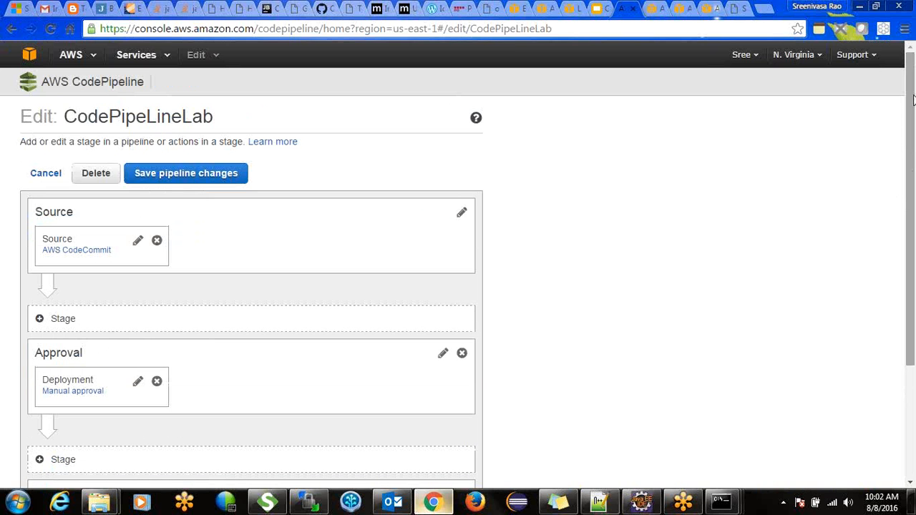